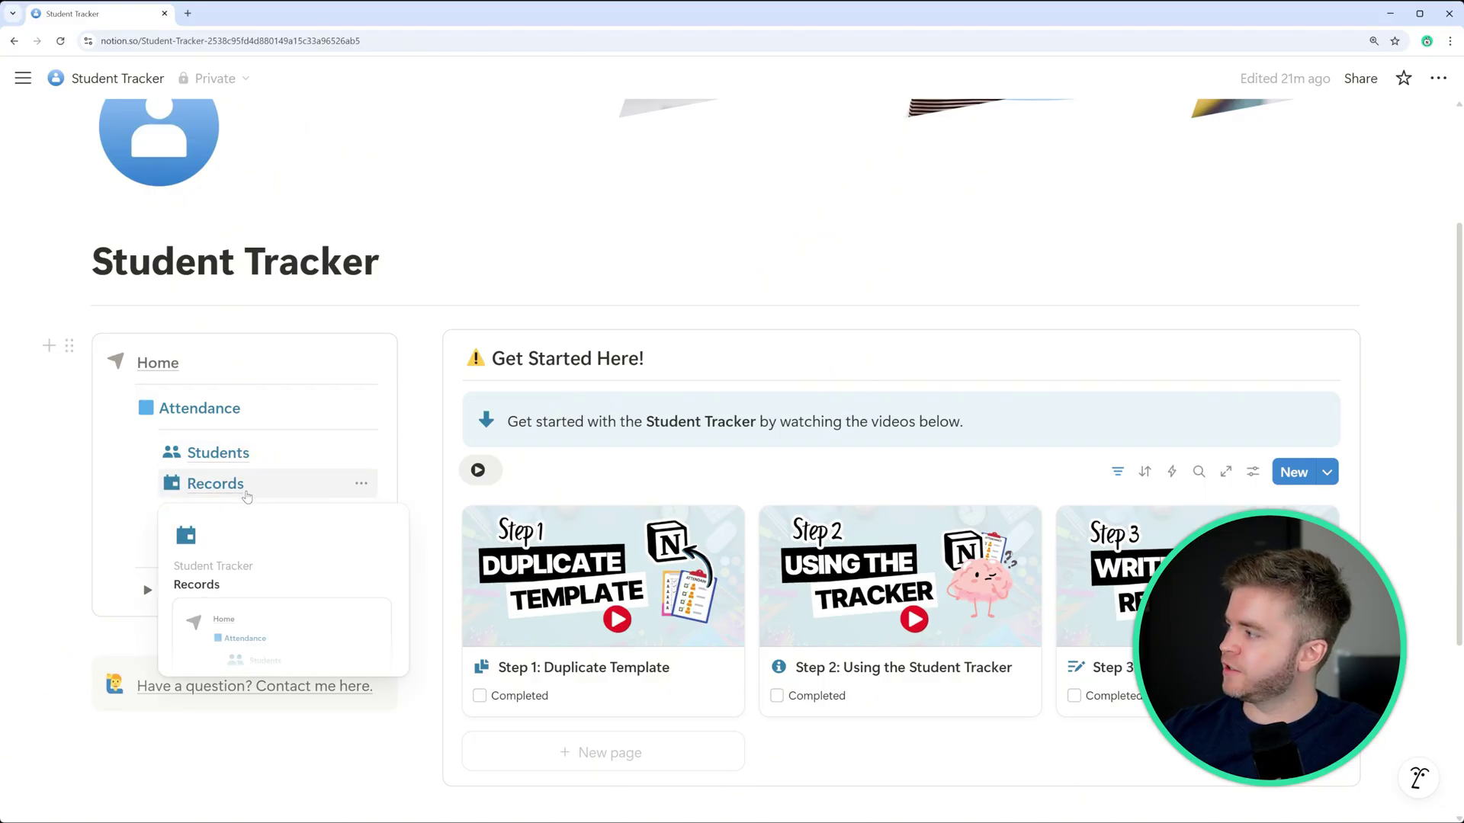
Step: Open the Students page and switch the Student List to its Status view
mouse_move(250, 551)
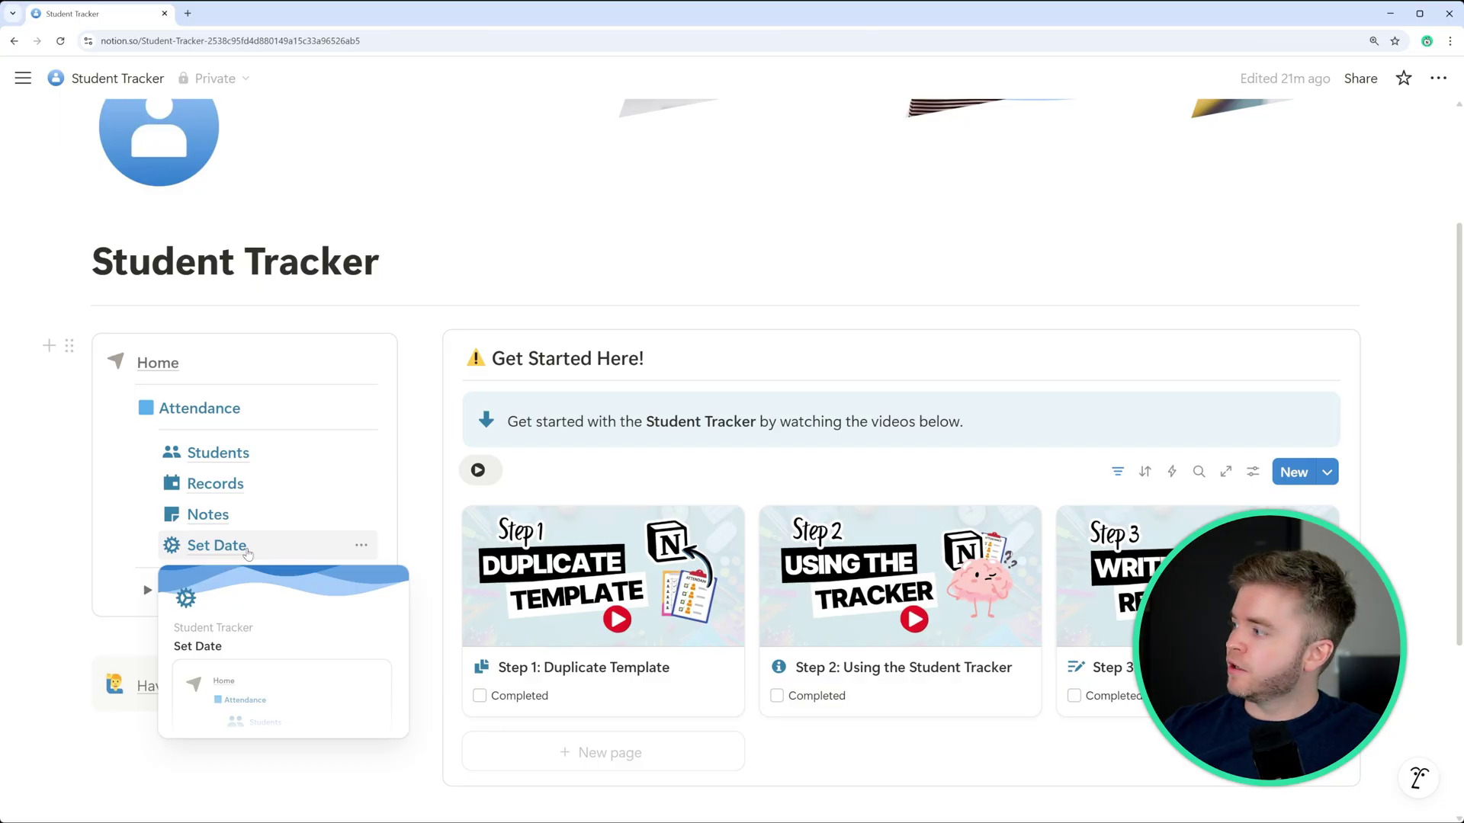
left_click(221, 453)
scroll(640, 313, "down", 2)
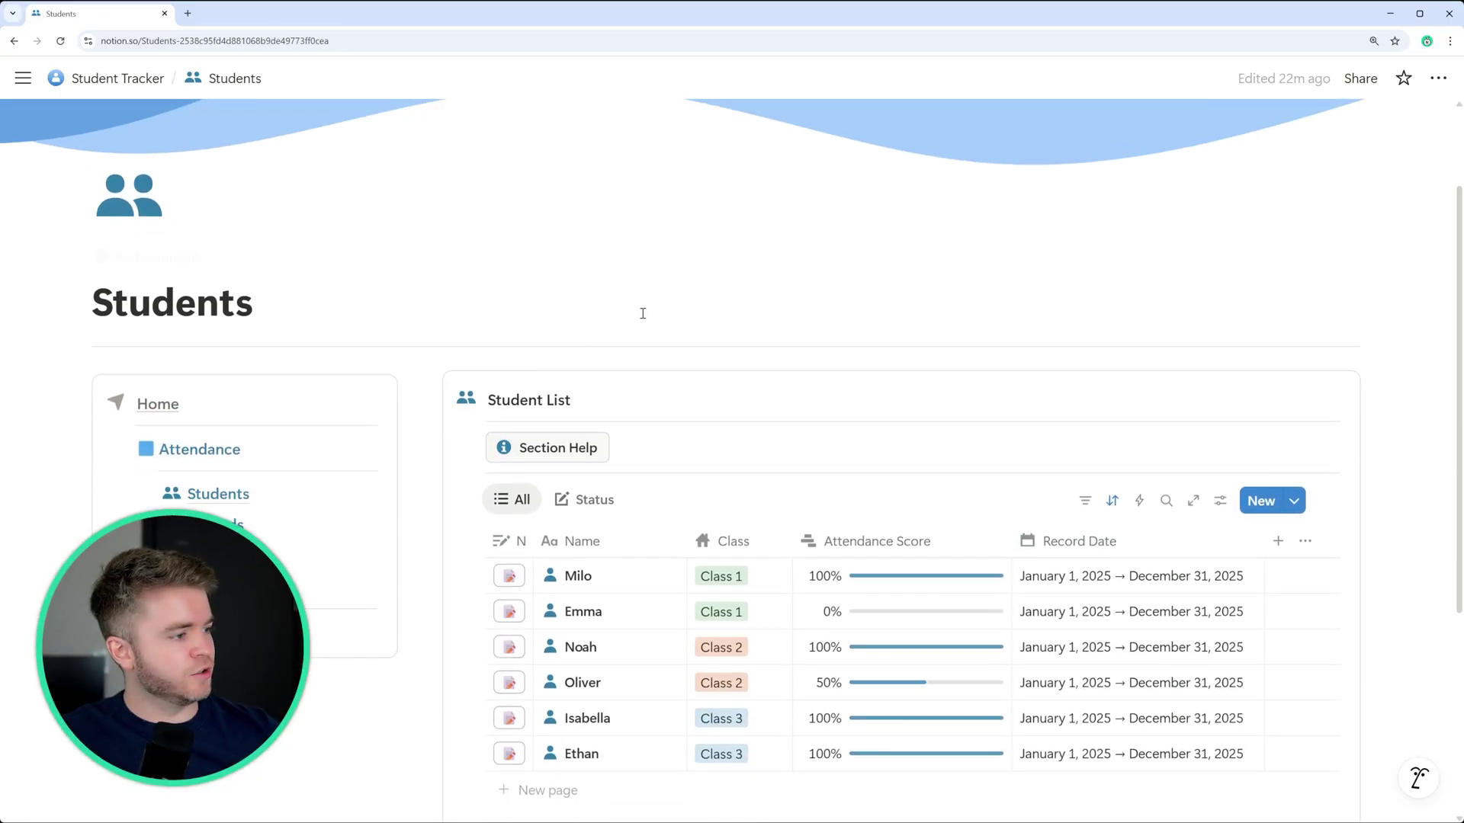
scroll(723, 279, "down", 2)
scroll(723, 279, "up", 1)
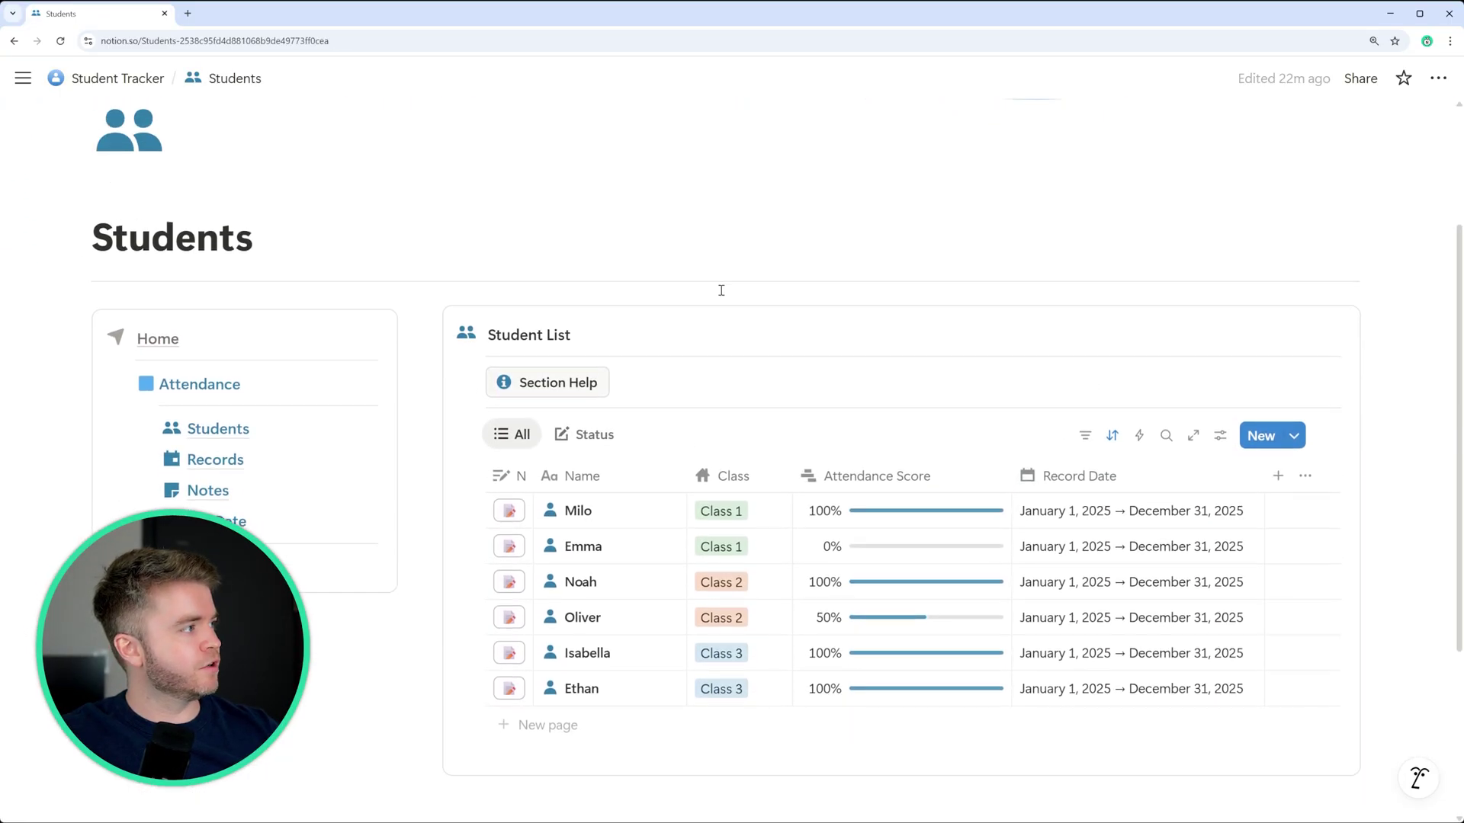
scroll(718, 293, "down", 1)
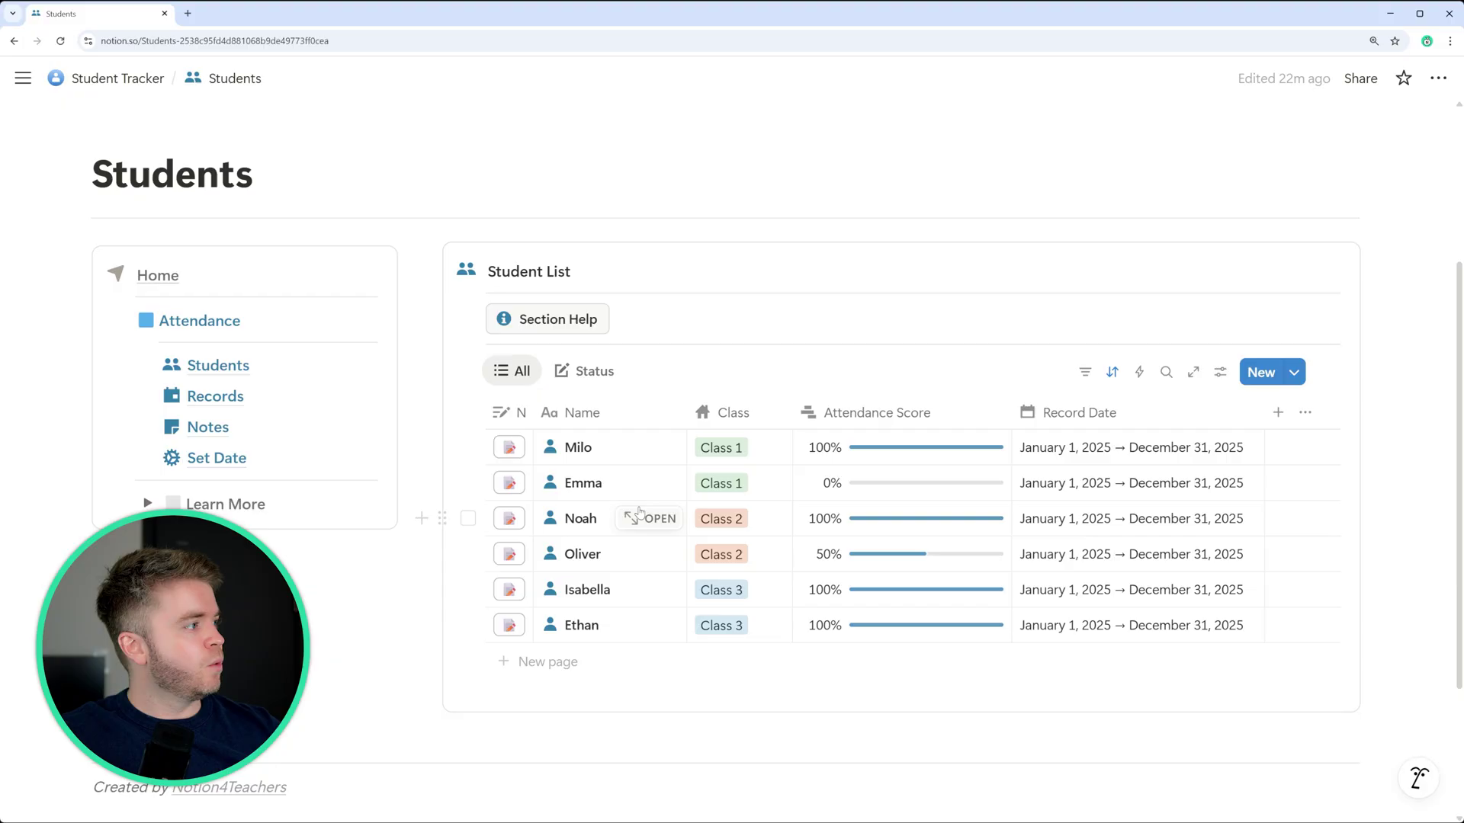
left_click(595, 375)
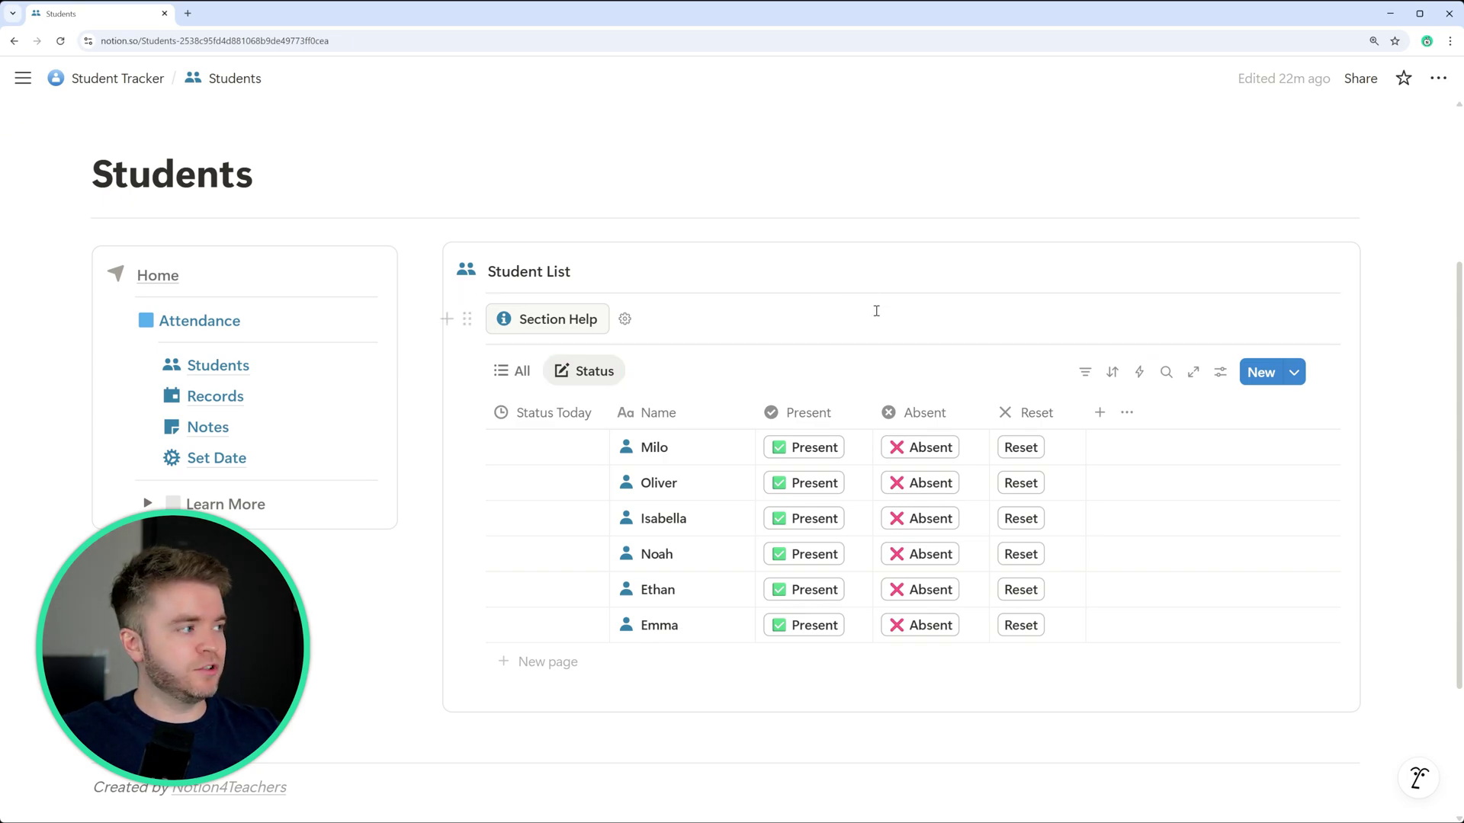
left_click(813, 317)
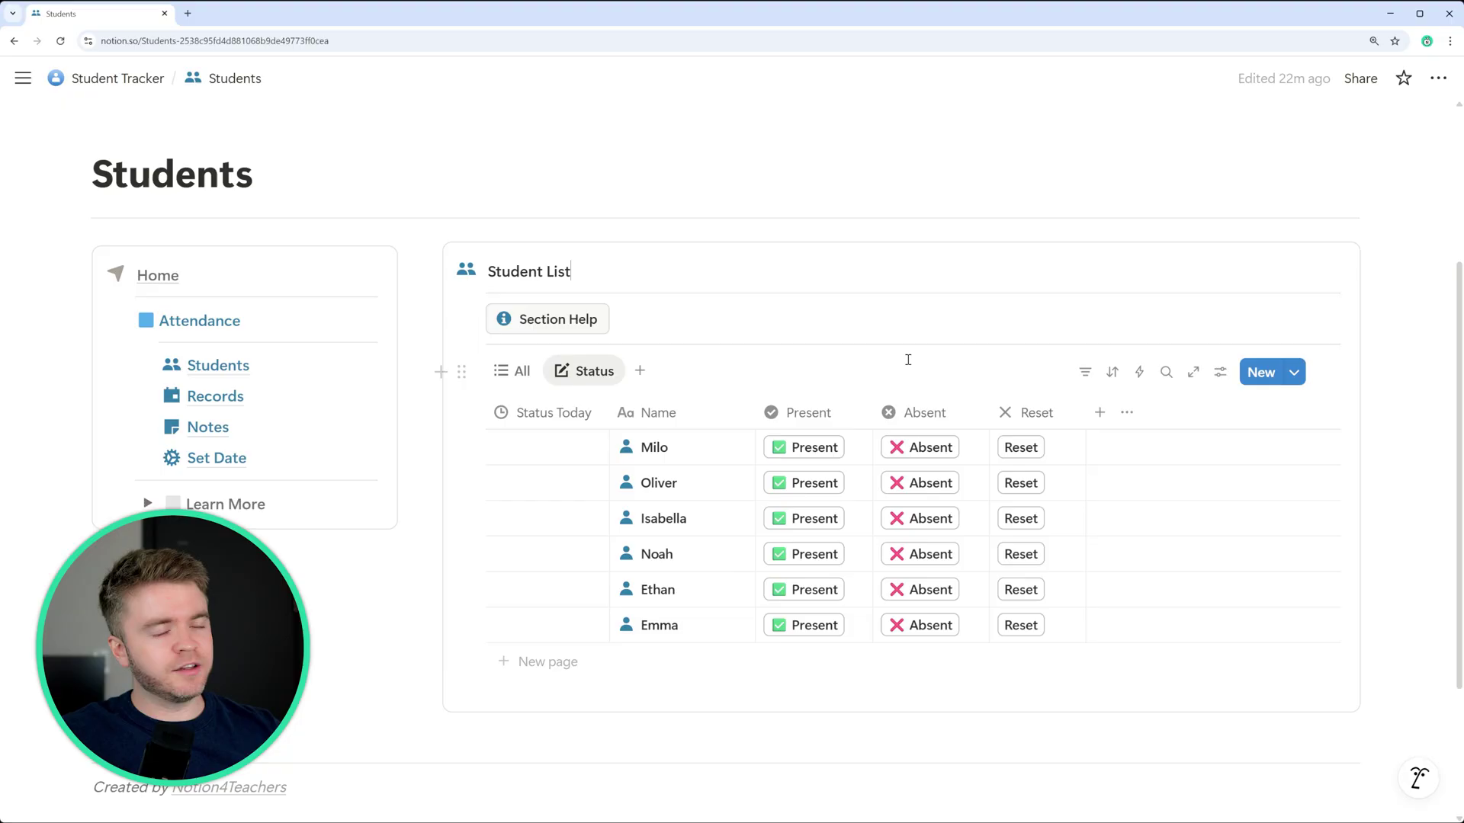
Step: Mark the first three and the sixth students present and the fourth and fifth absent, and check today's entries on the Records page
left_click(817, 450)
left_click(814, 485)
left_click(815, 521)
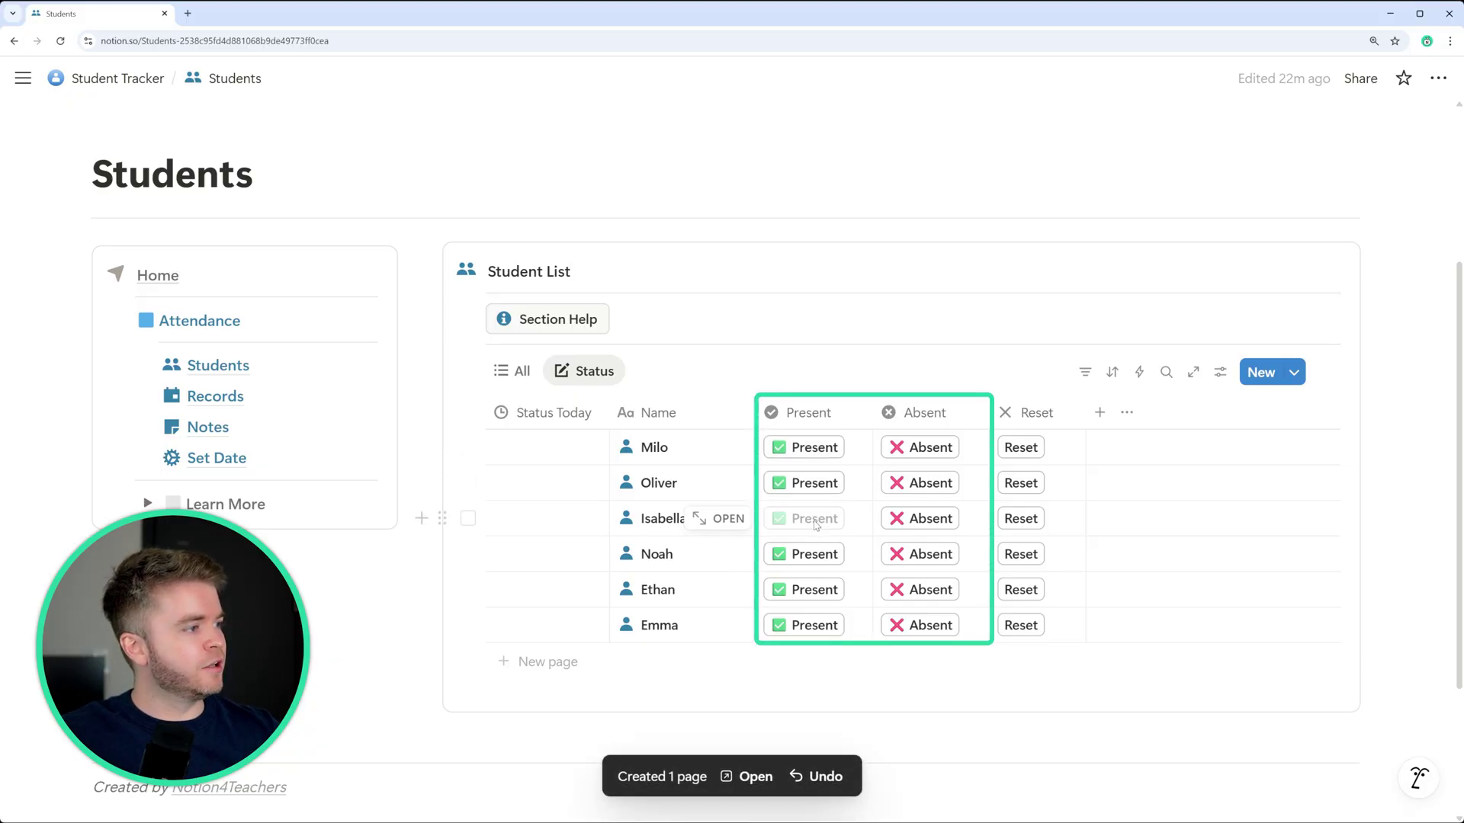
left_click(921, 554)
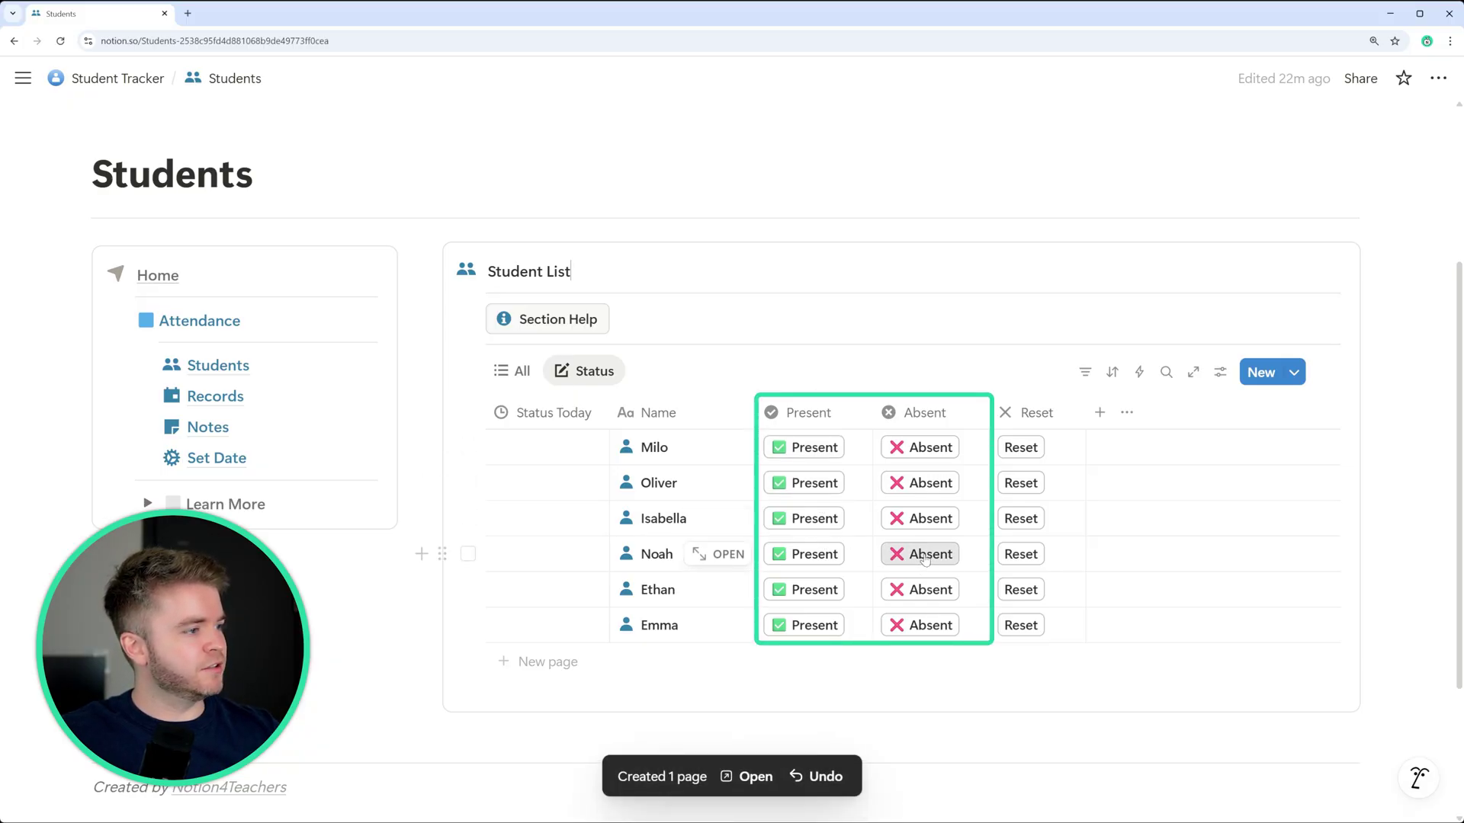
left_click(922, 594)
left_click(815, 633)
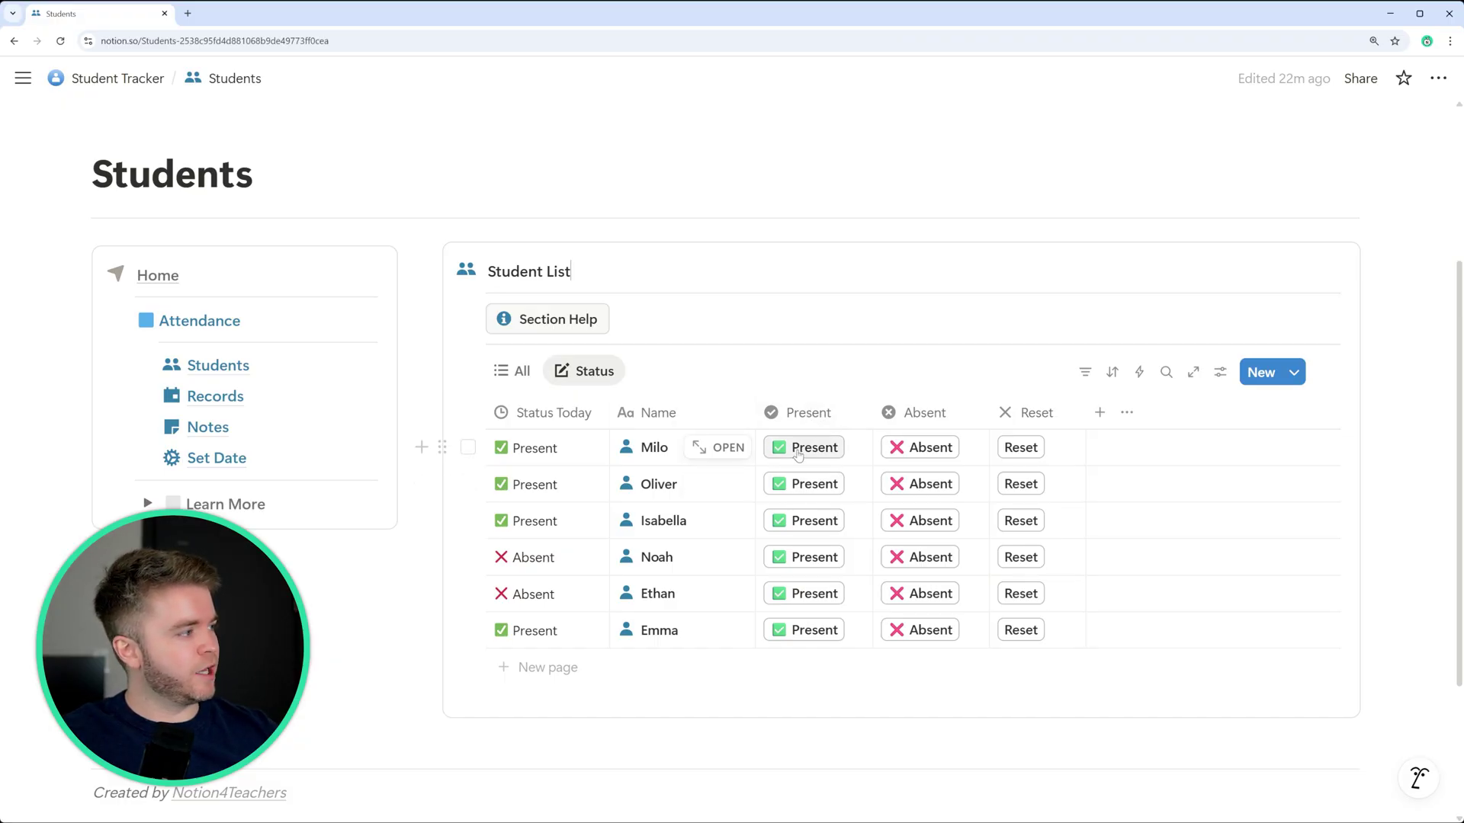
left_click(217, 397)
scroll(594, 369, "down", 4)
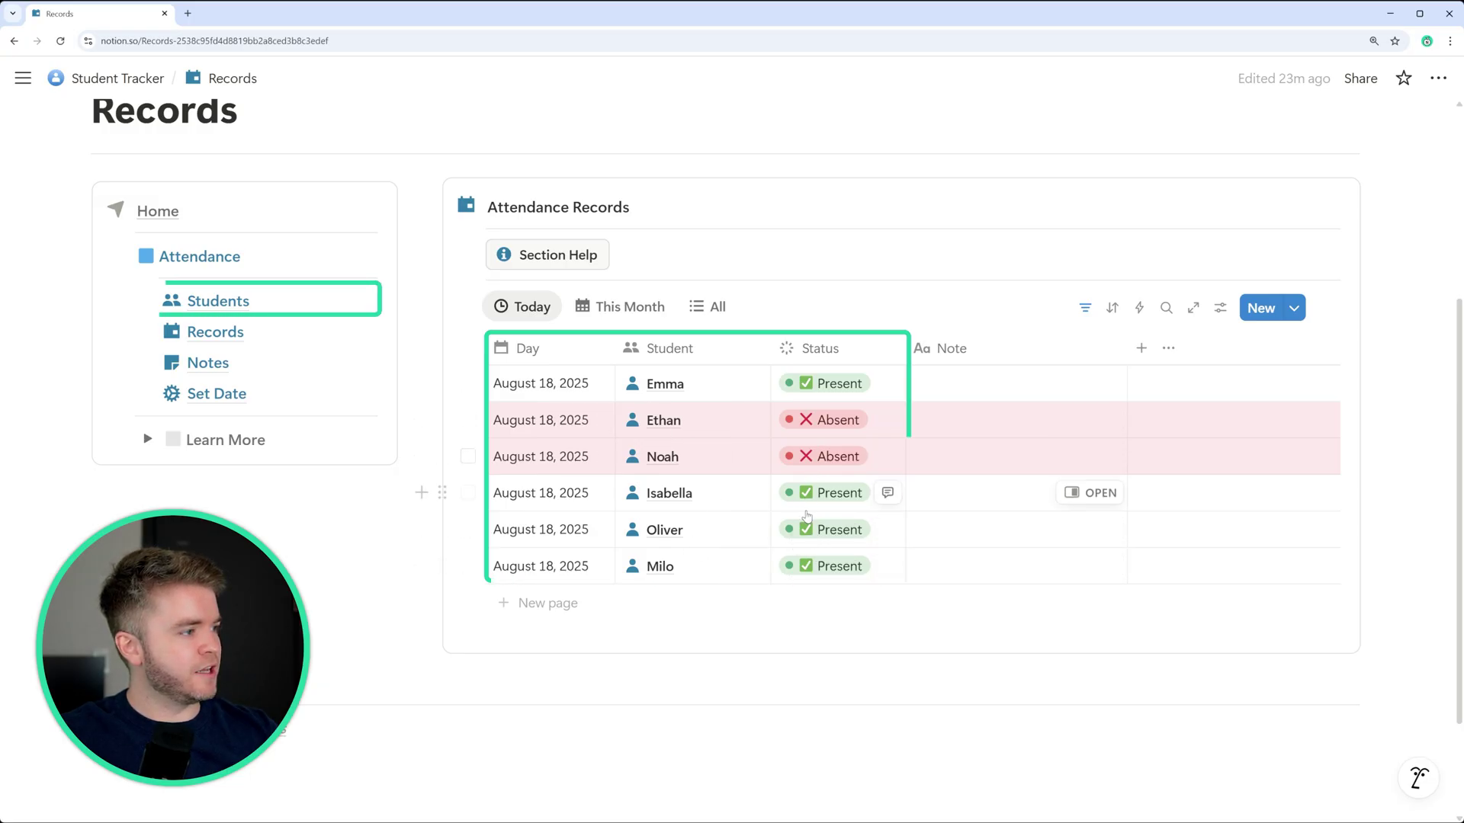
Step: Reset today's attendance status for all six students on the Students page and check today's attendance records
left_click(260, 303)
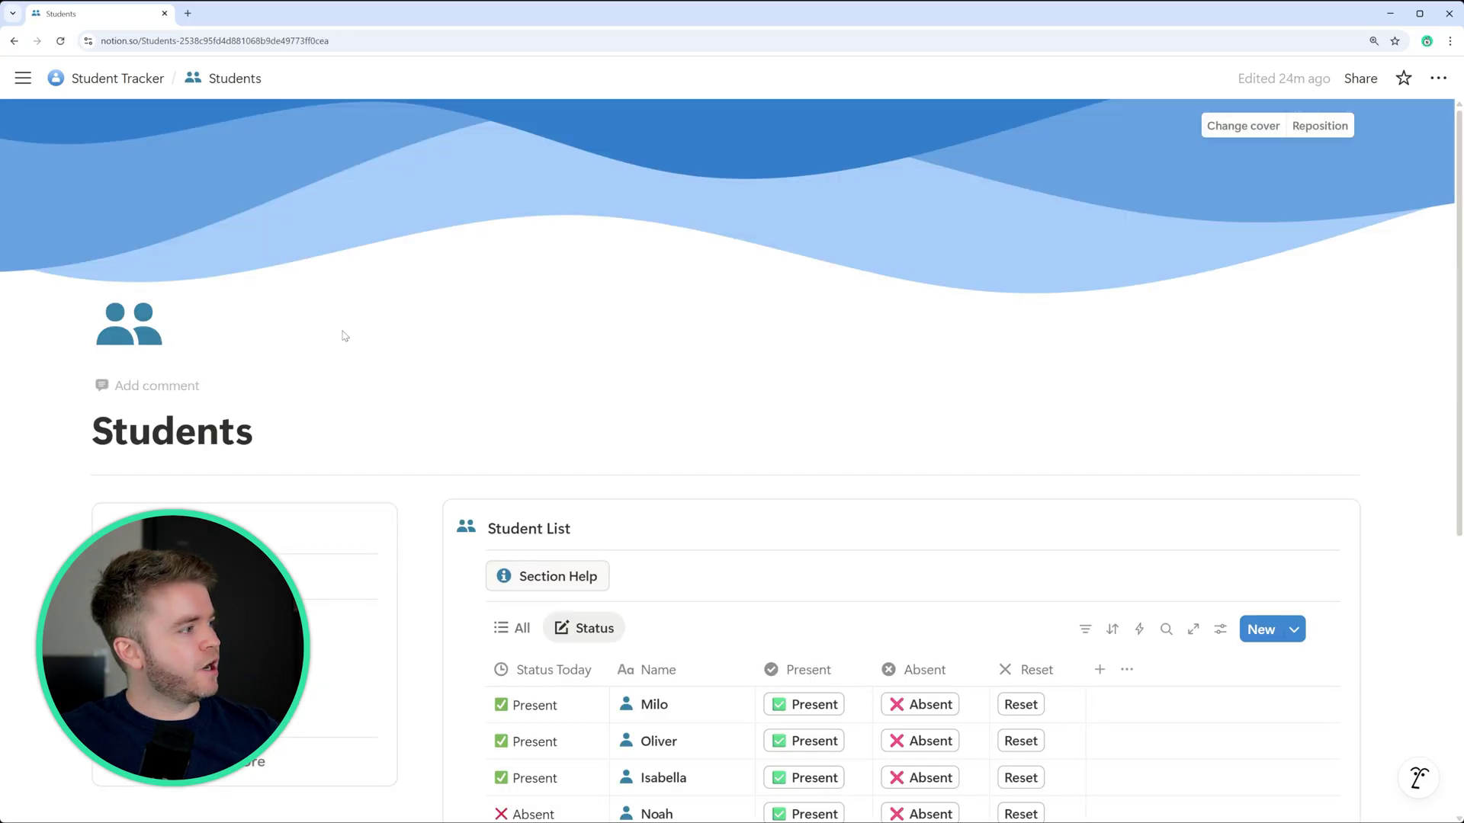
scroll(569, 361, "down", 3)
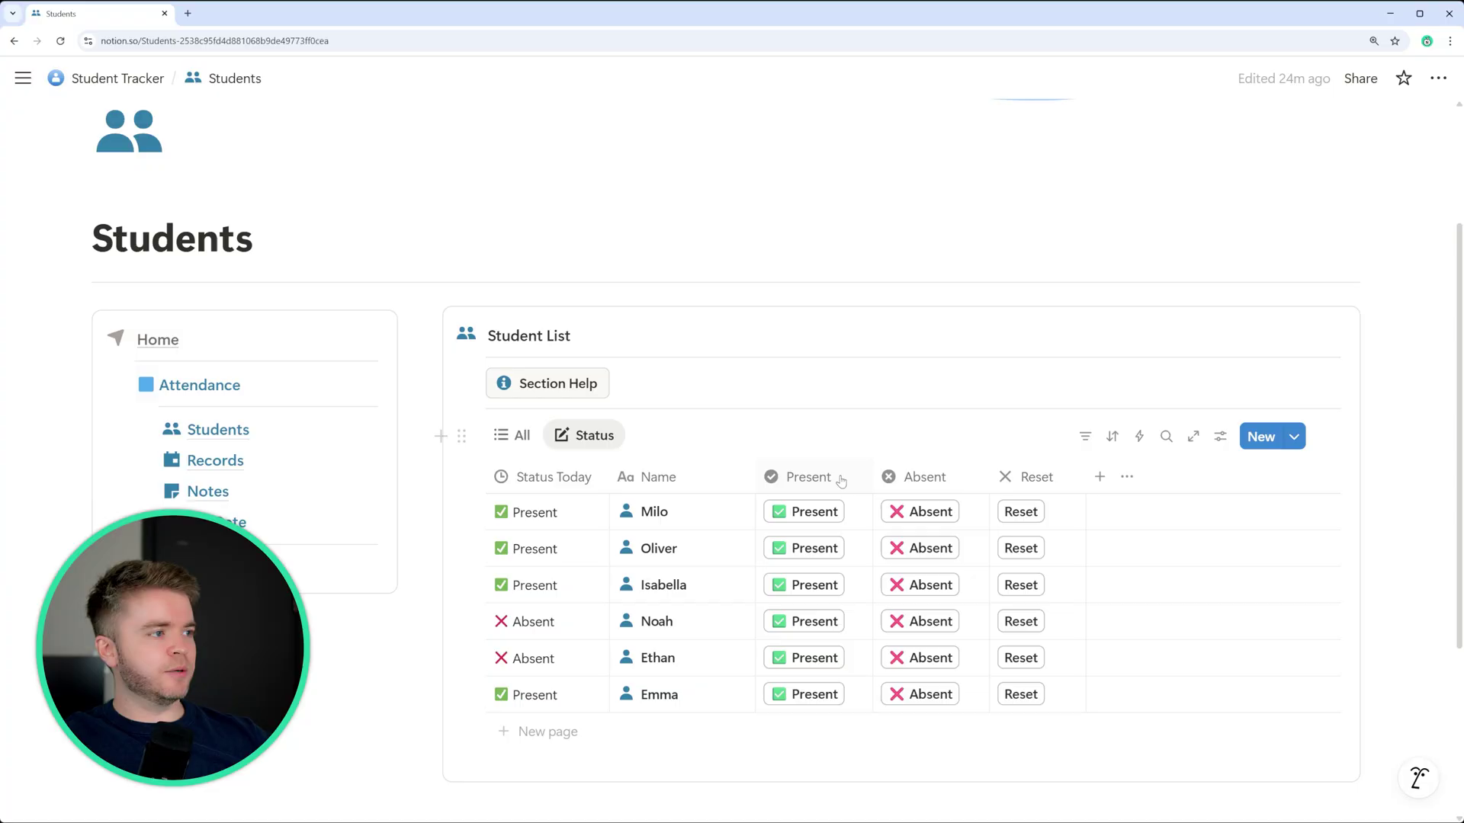
left_click(1020, 548)
left_click(1020, 585)
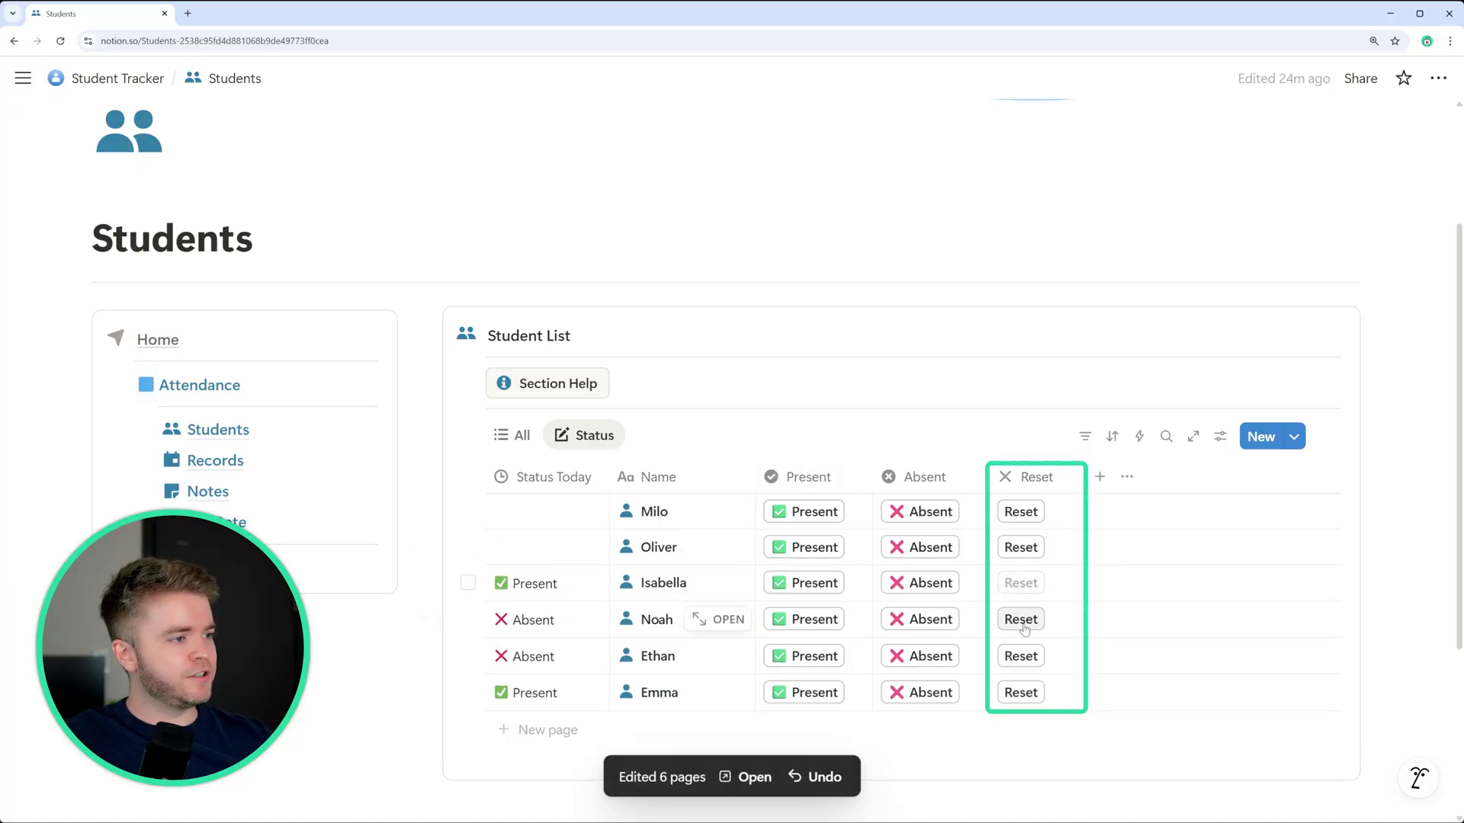
left_click(1020, 620)
left_click(1021, 655)
left_click(1021, 691)
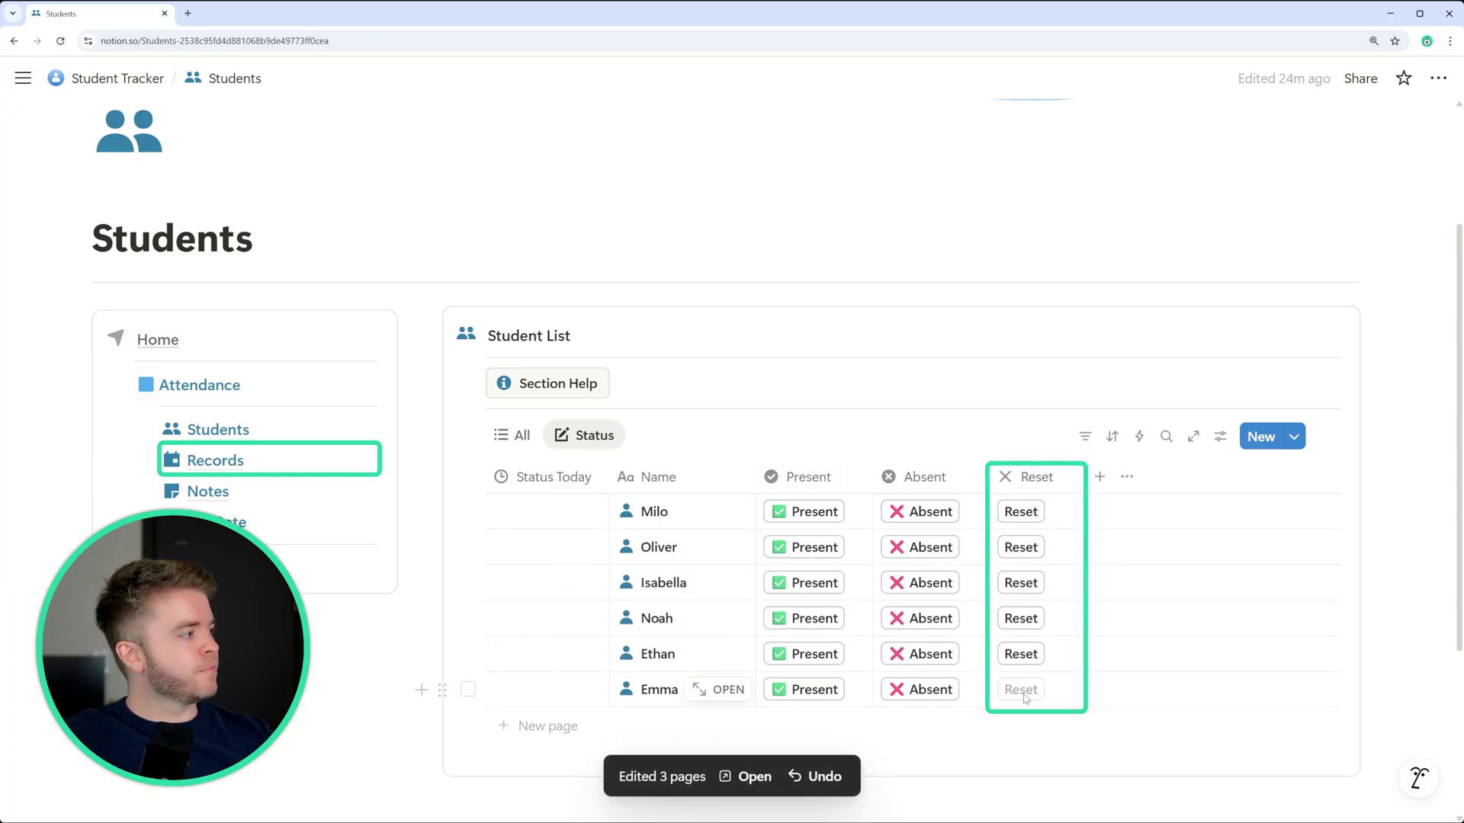
left_click(214, 460)
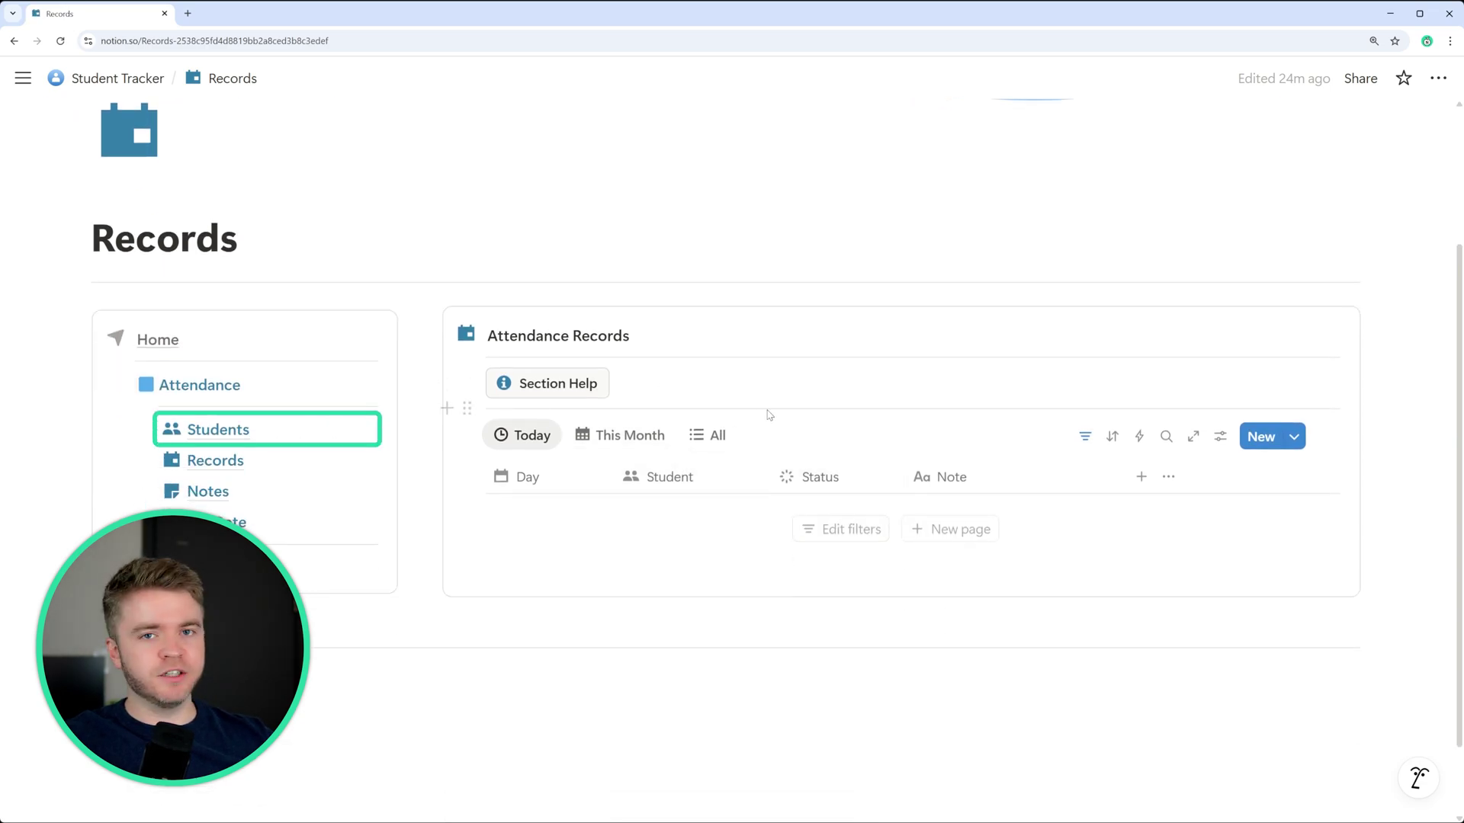
Step: On the Students page, record today's attendance with the fourth and fifth students absent and the other four present
left_click(229, 427)
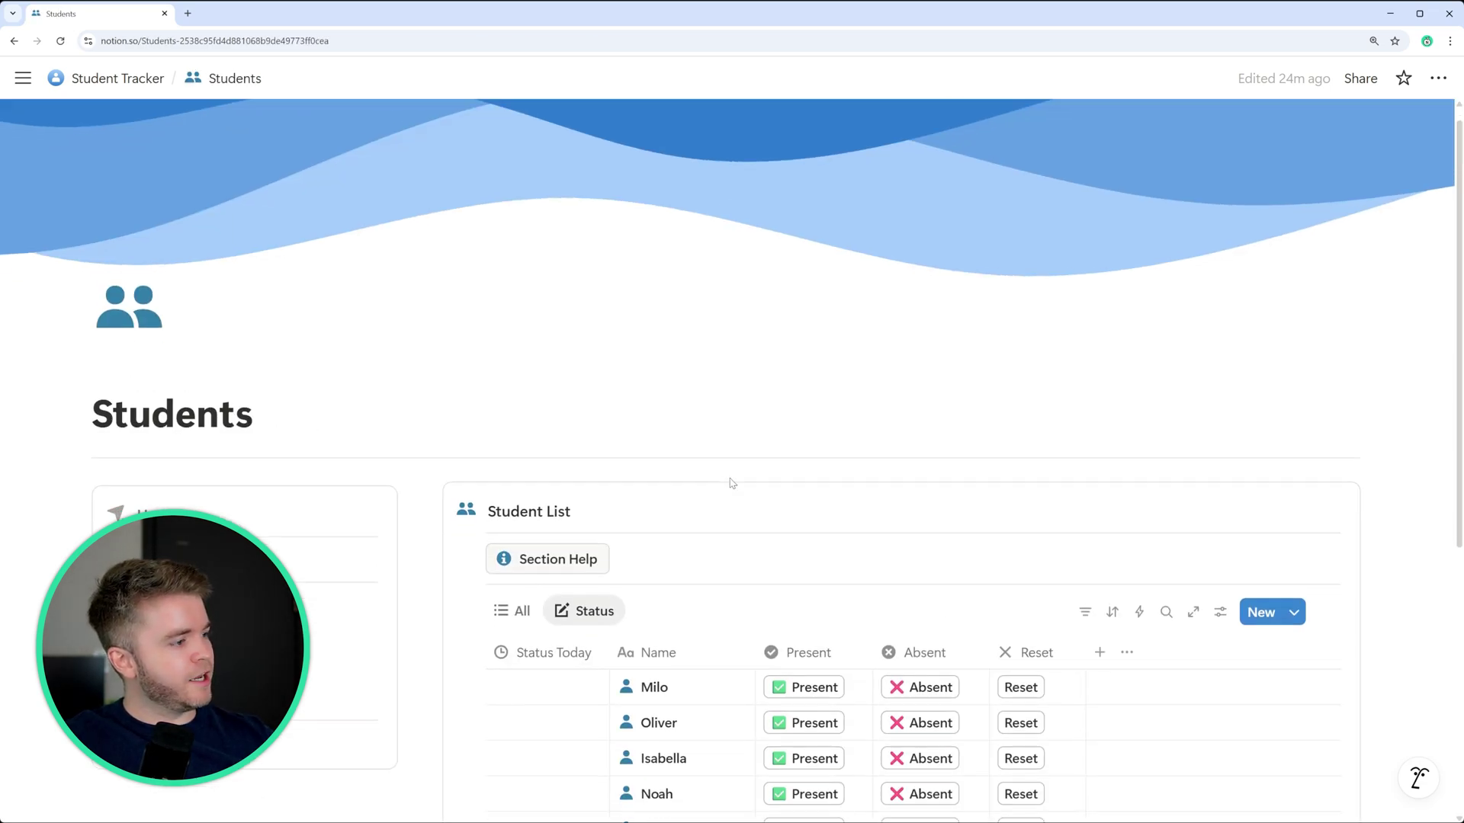
scroll(762, 465, "down", 3)
left_click(839, 446)
left_click(809, 482)
left_click(807, 518)
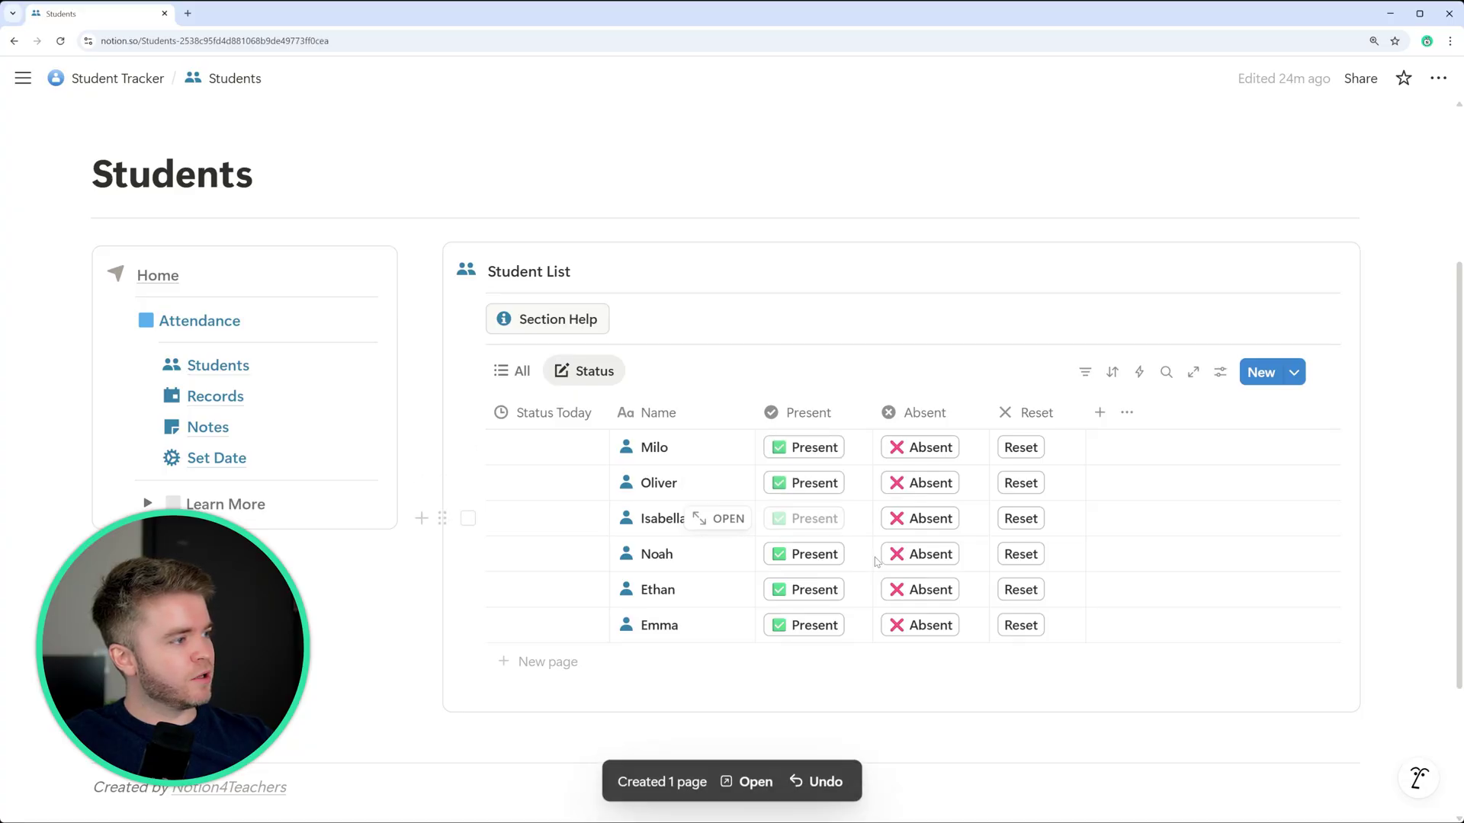
left_click(919, 555)
left_click(922, 589)
left_click(807, 625)
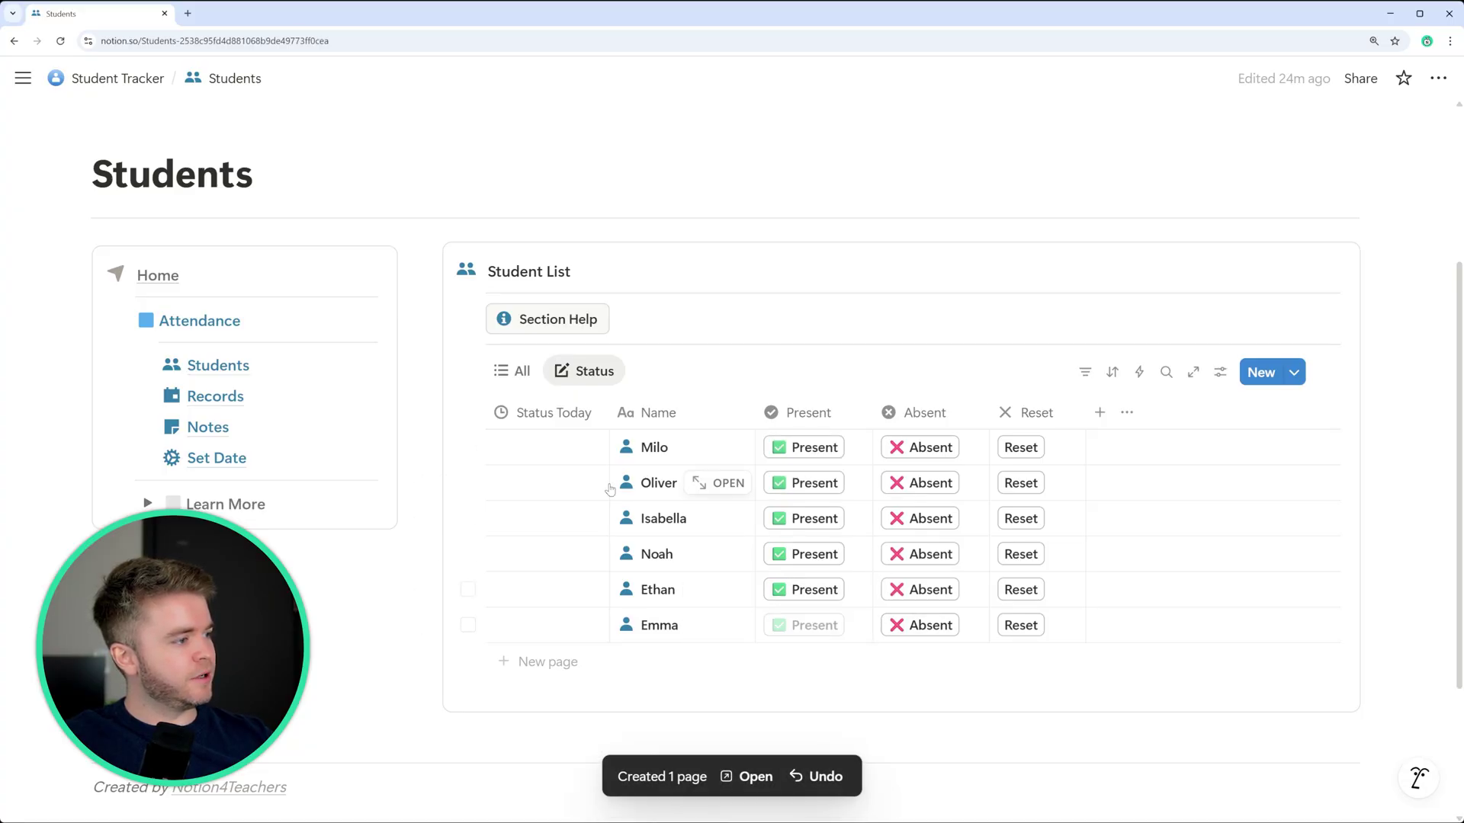
Step: In today's attendance records, add the note "Home sick" to the first absent student and "Away with family." to the second
left_click(244, 395)
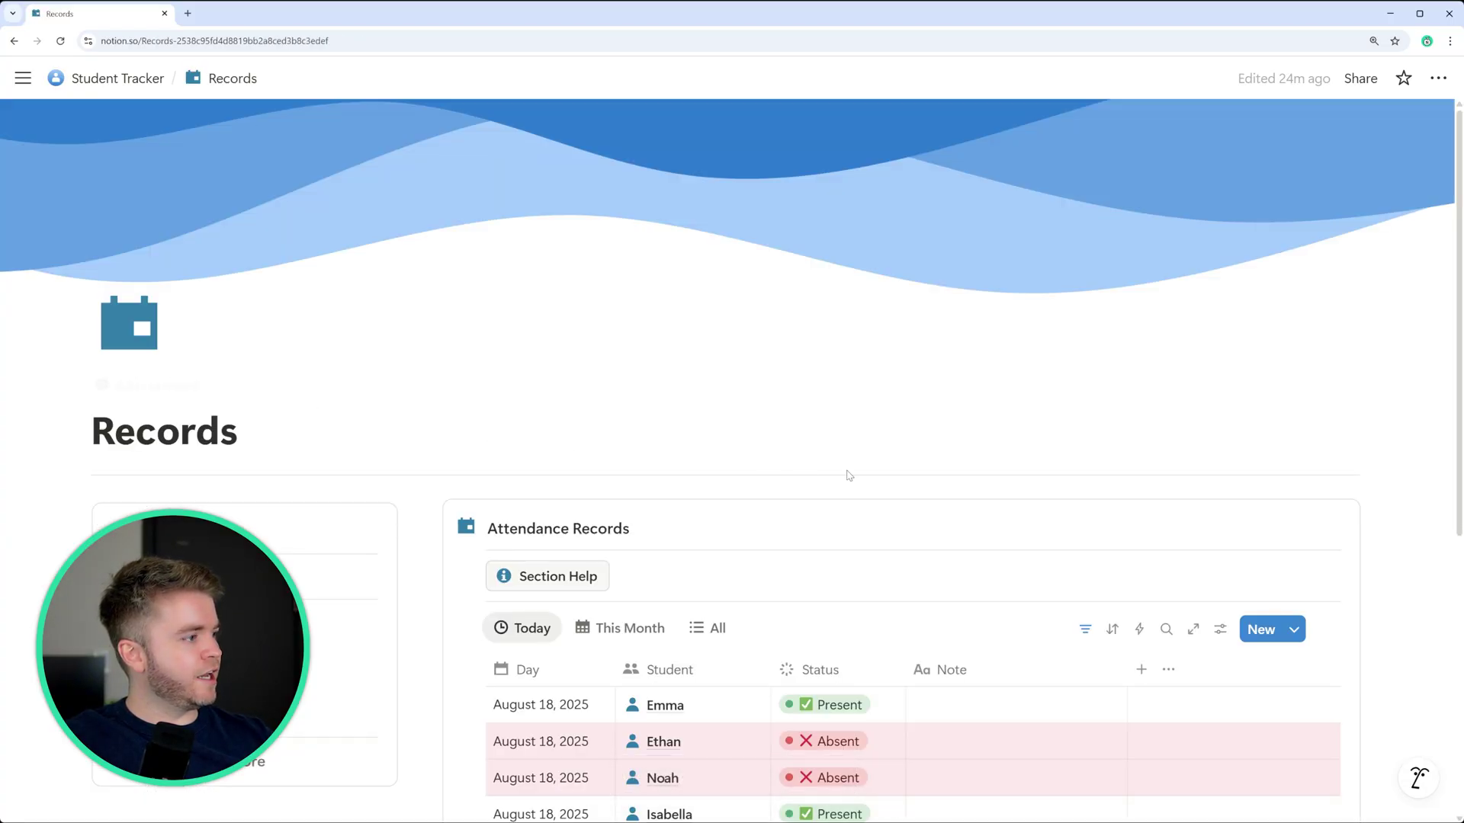
scroll(532, 496, "down", 3)
scroll(847, 411, "down", 2)
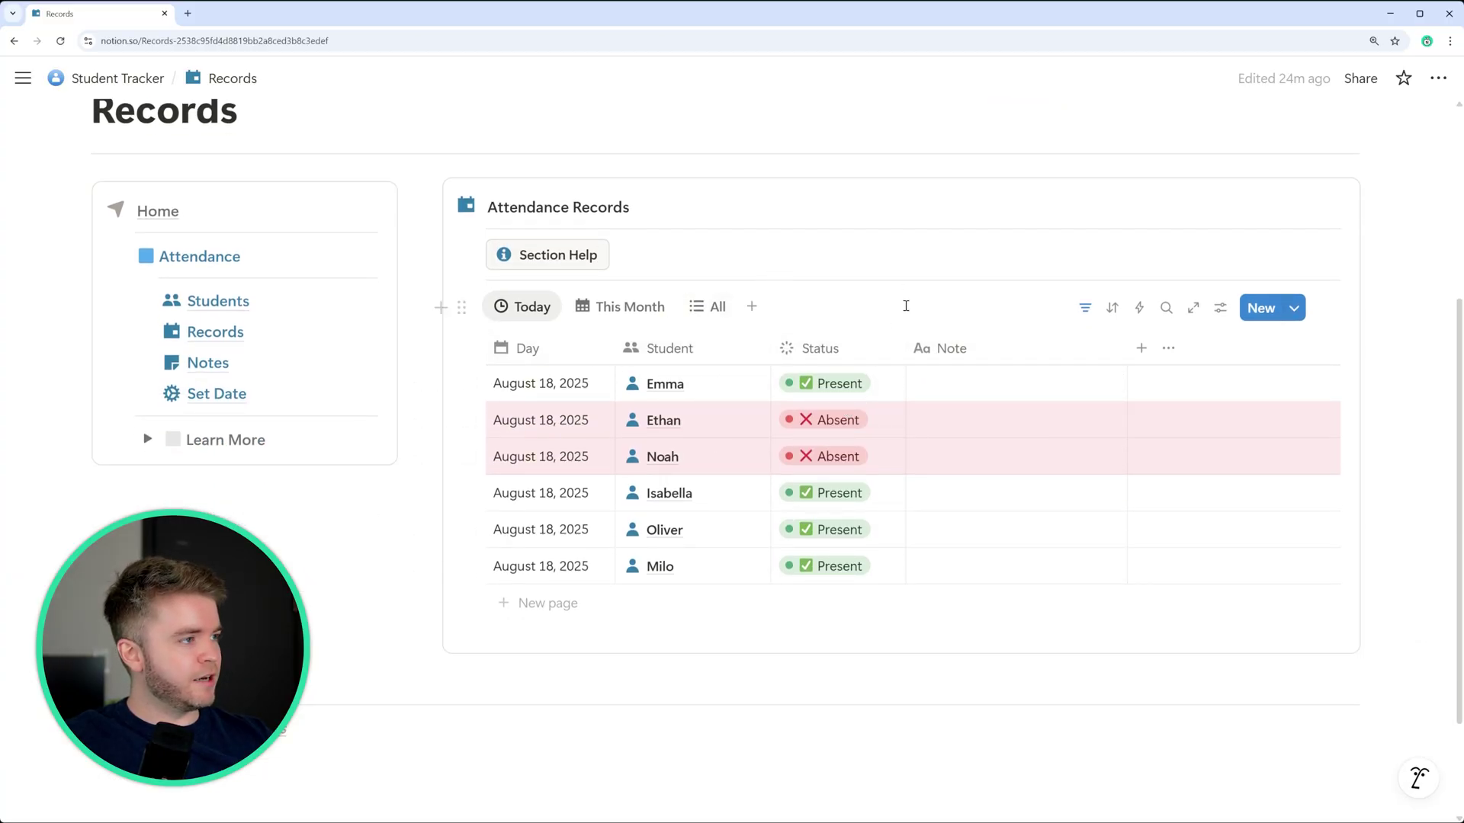
left_click(945, 421)
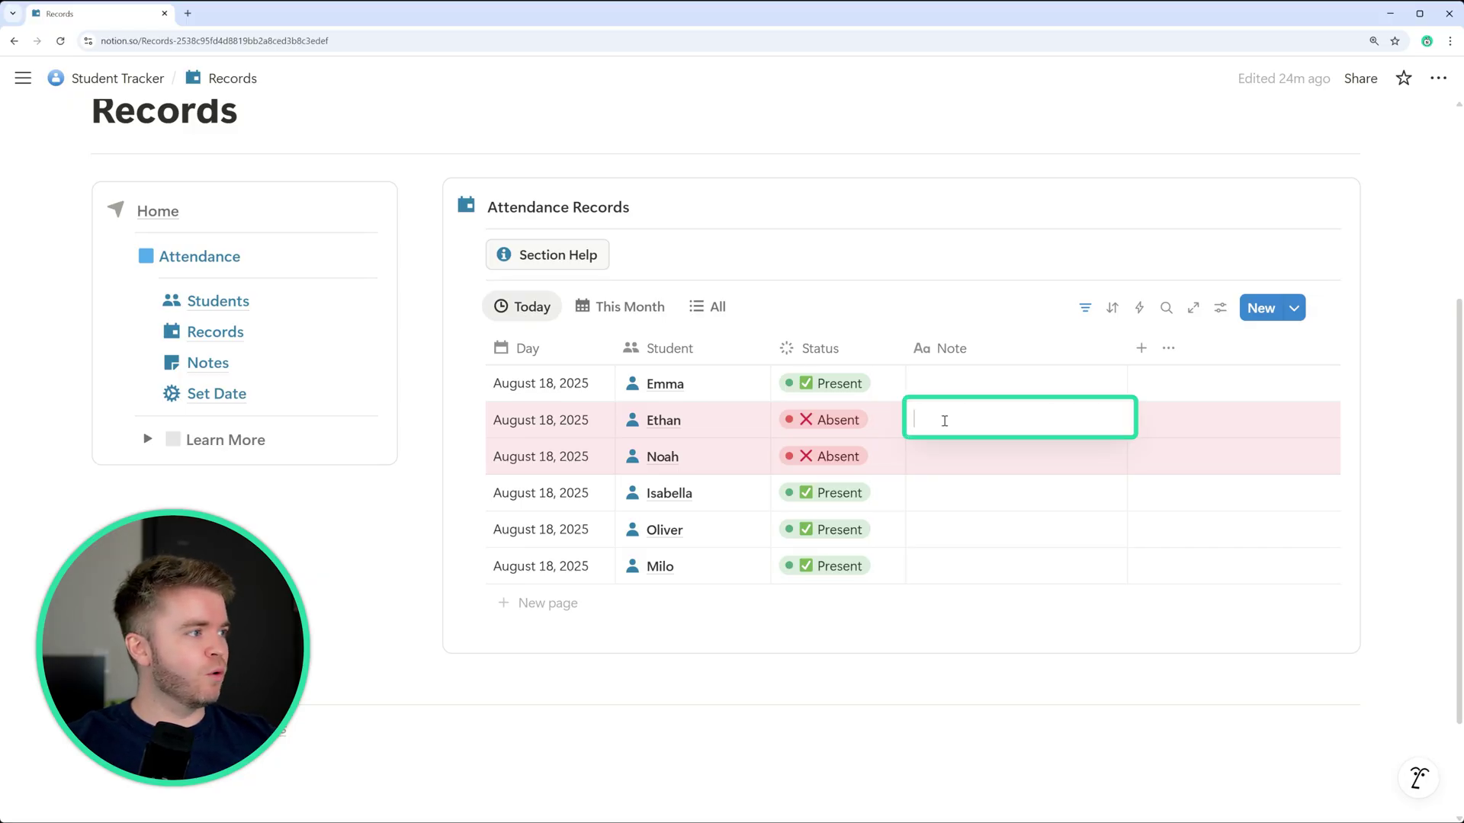
type("Home sick")
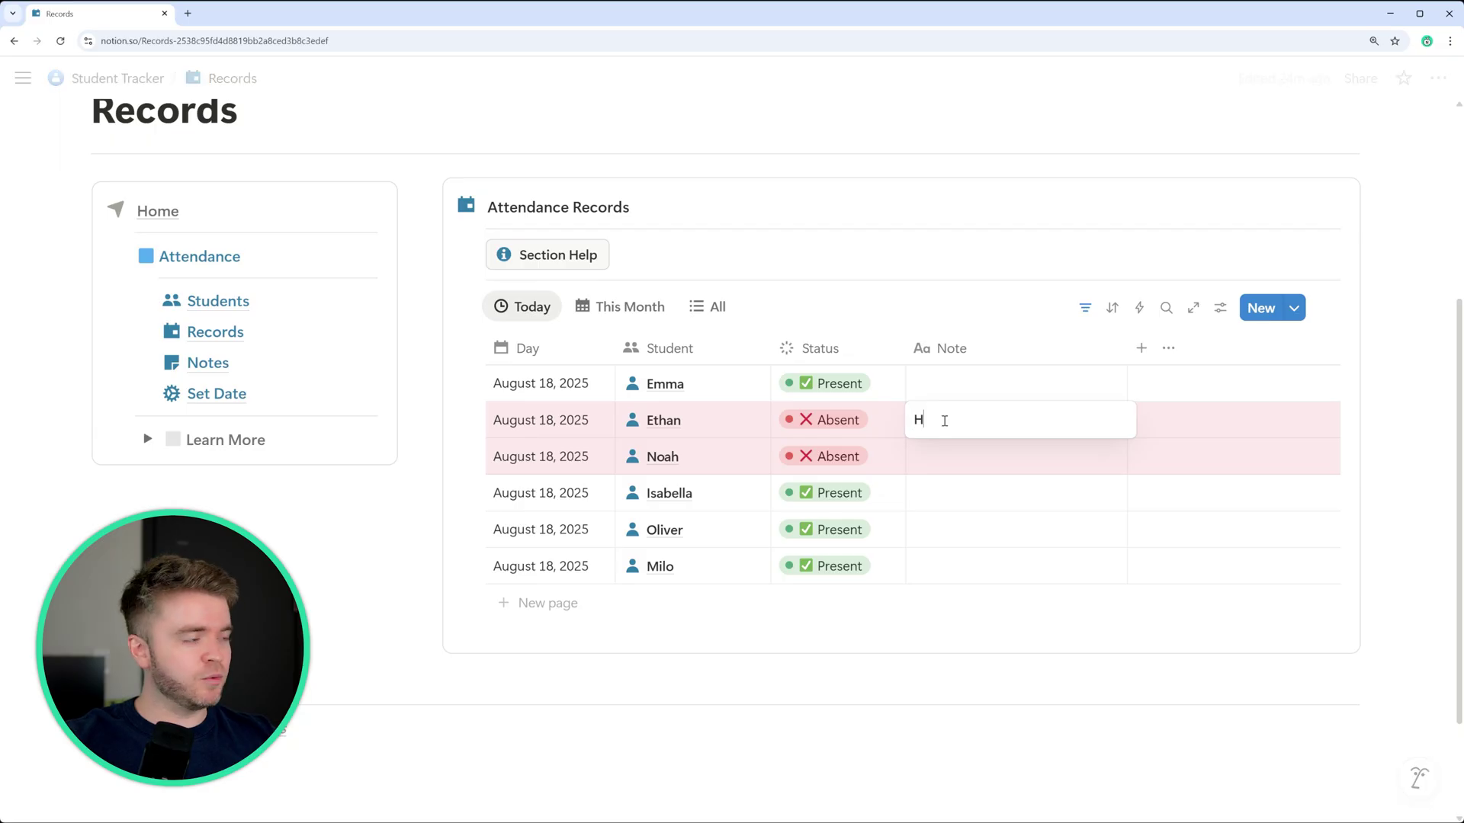
key("Return")
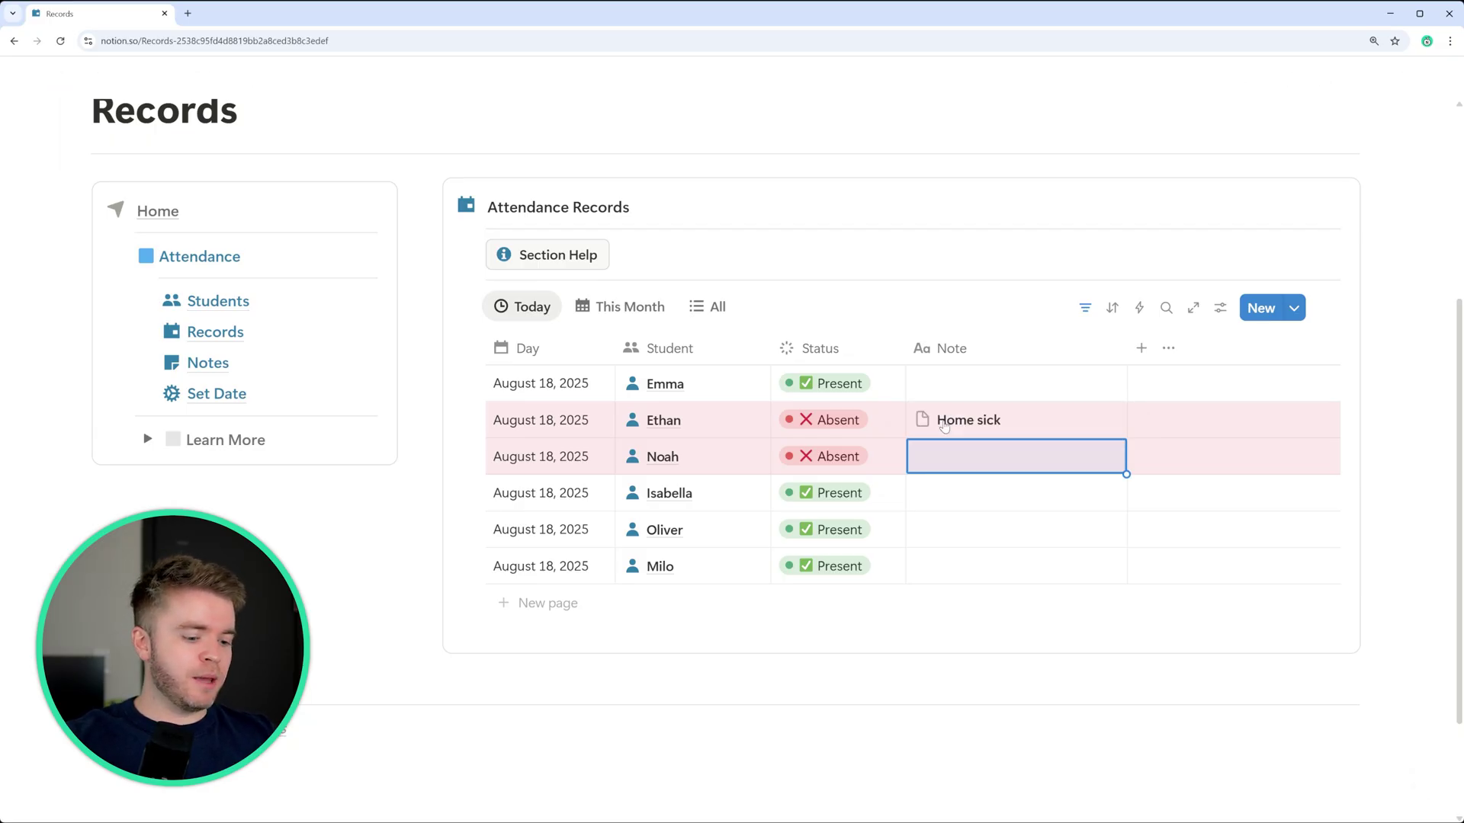
type("Away with fami")
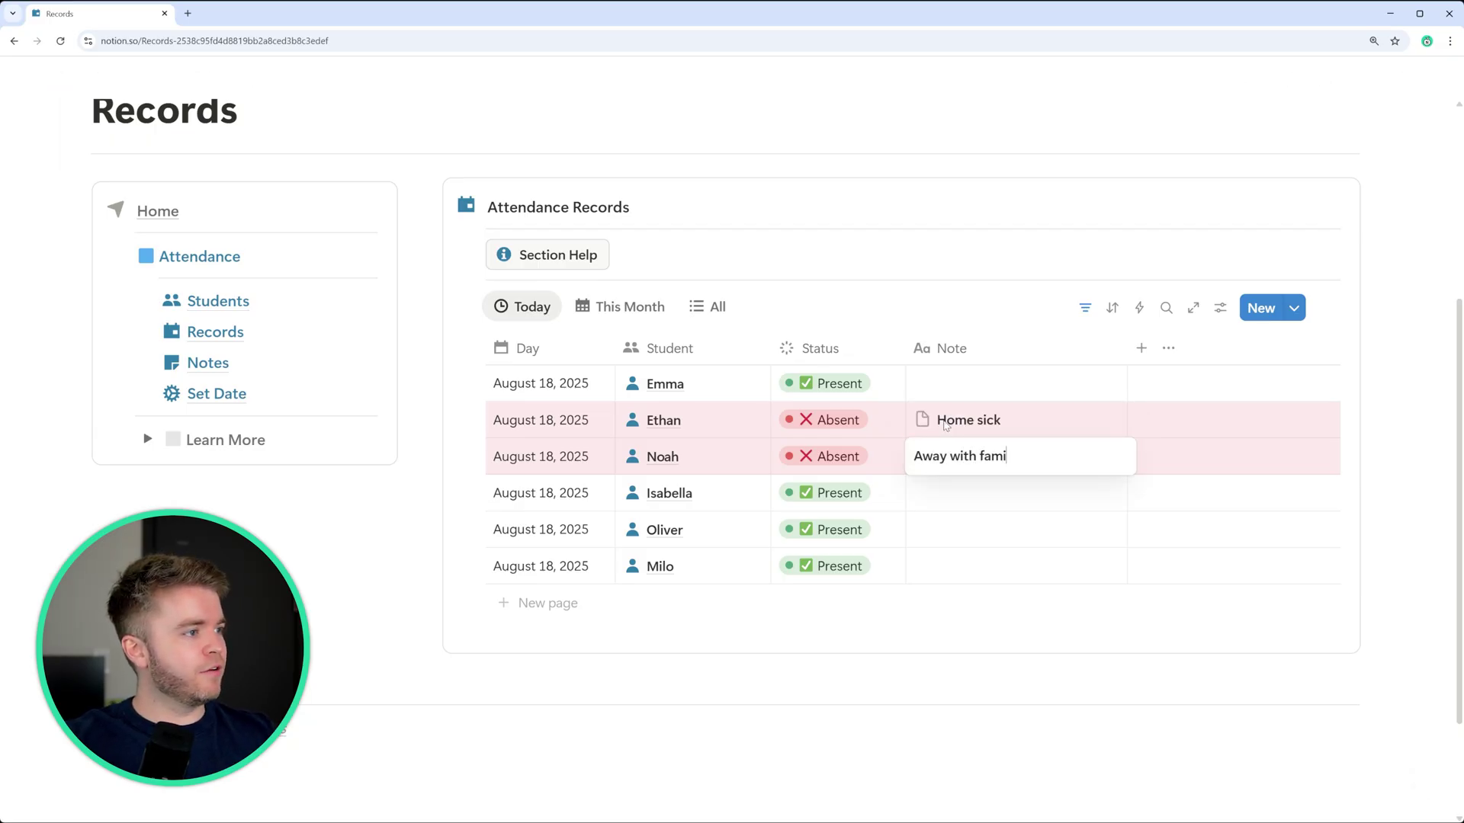
type("ly.")
key("Return")
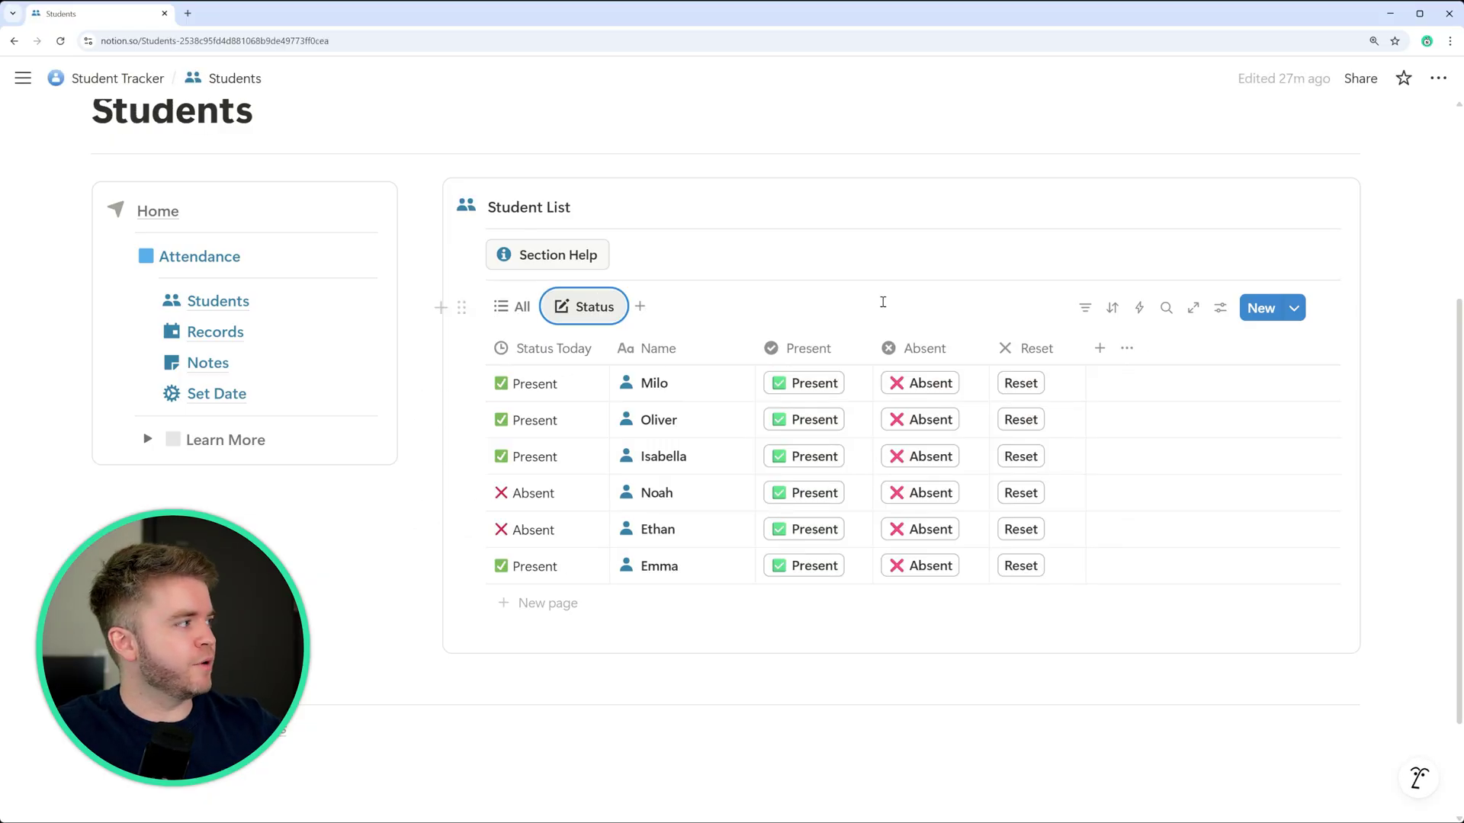
Step: Show the All view of the Student List and examine the Attendance Score formula without changing it
left_click(514, 307)
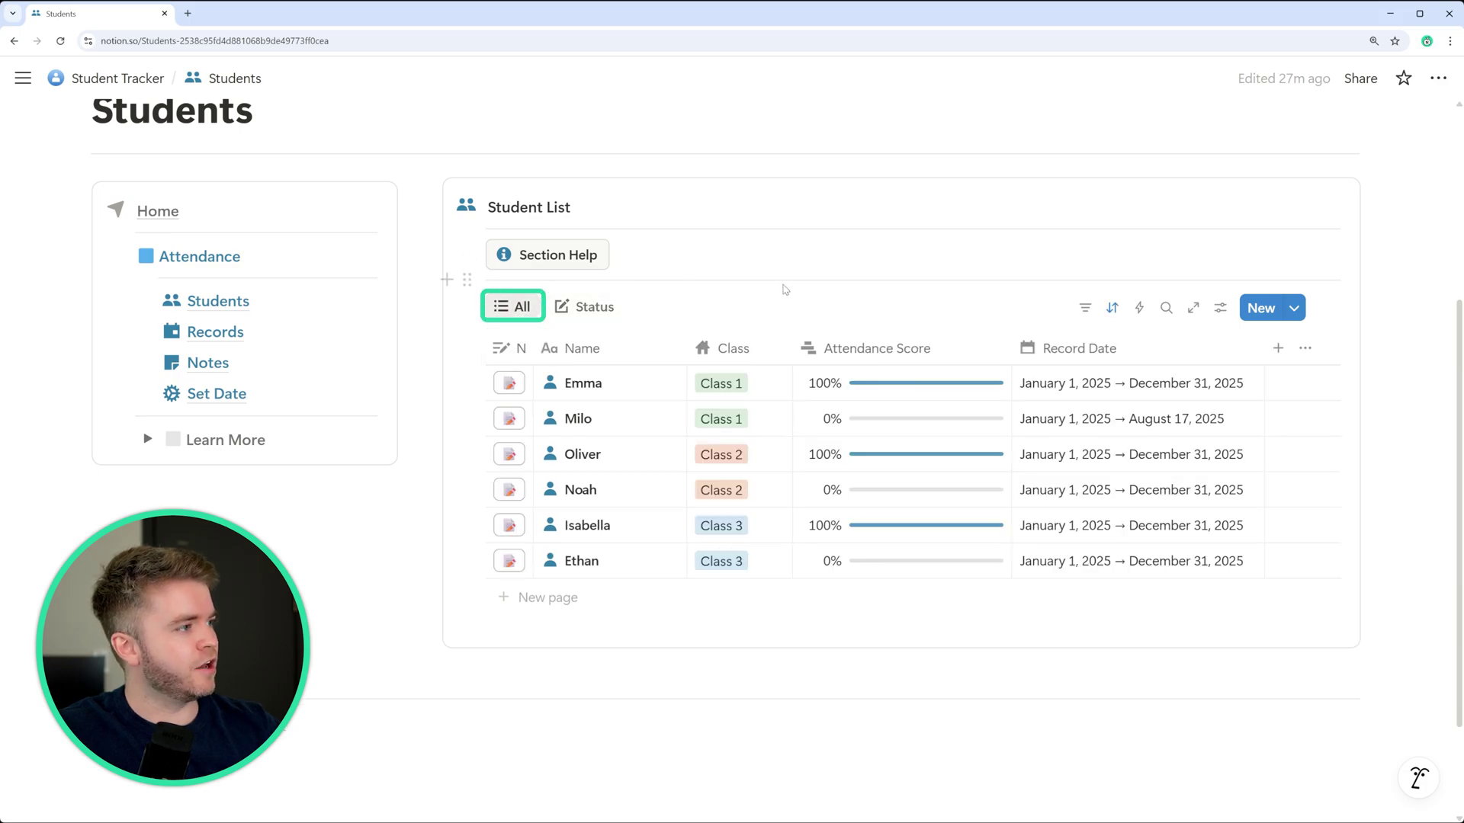
left_click(886, 388)
scroll(956, 380, "up", 1)
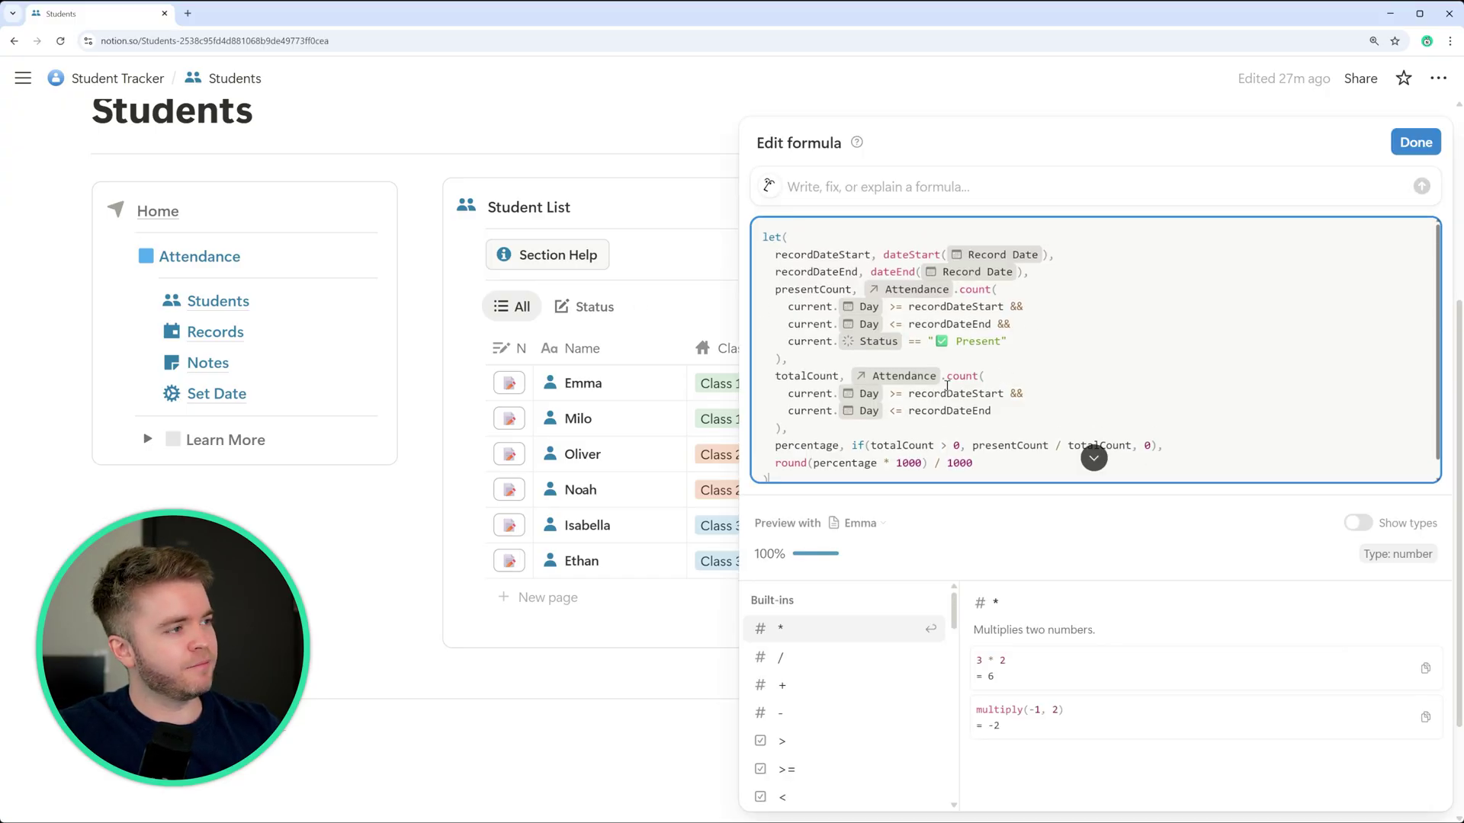
scroll(976, 377, "down", 1)
scroll(981, 375, "up", 1)
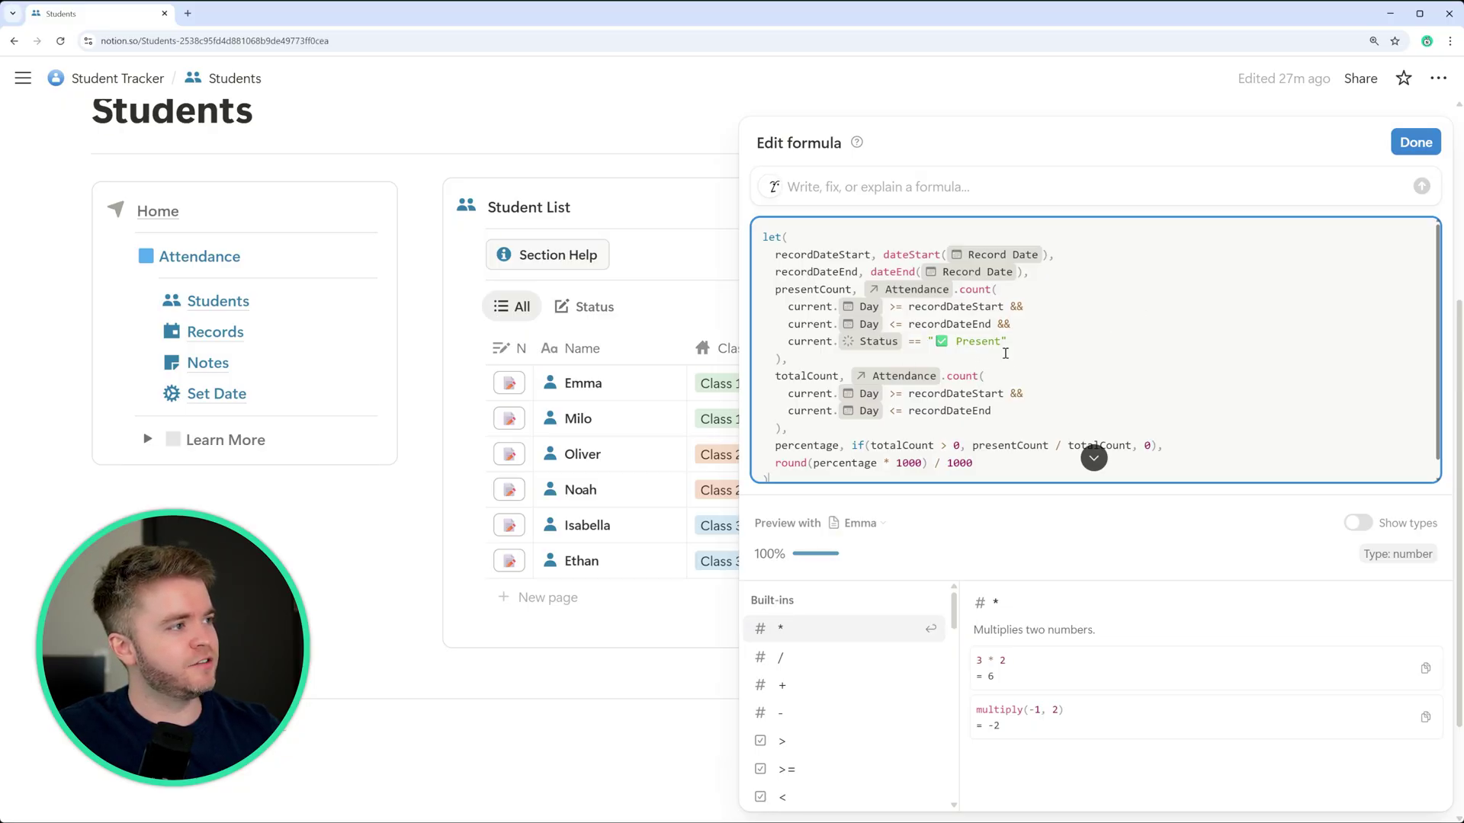
key("Escape")
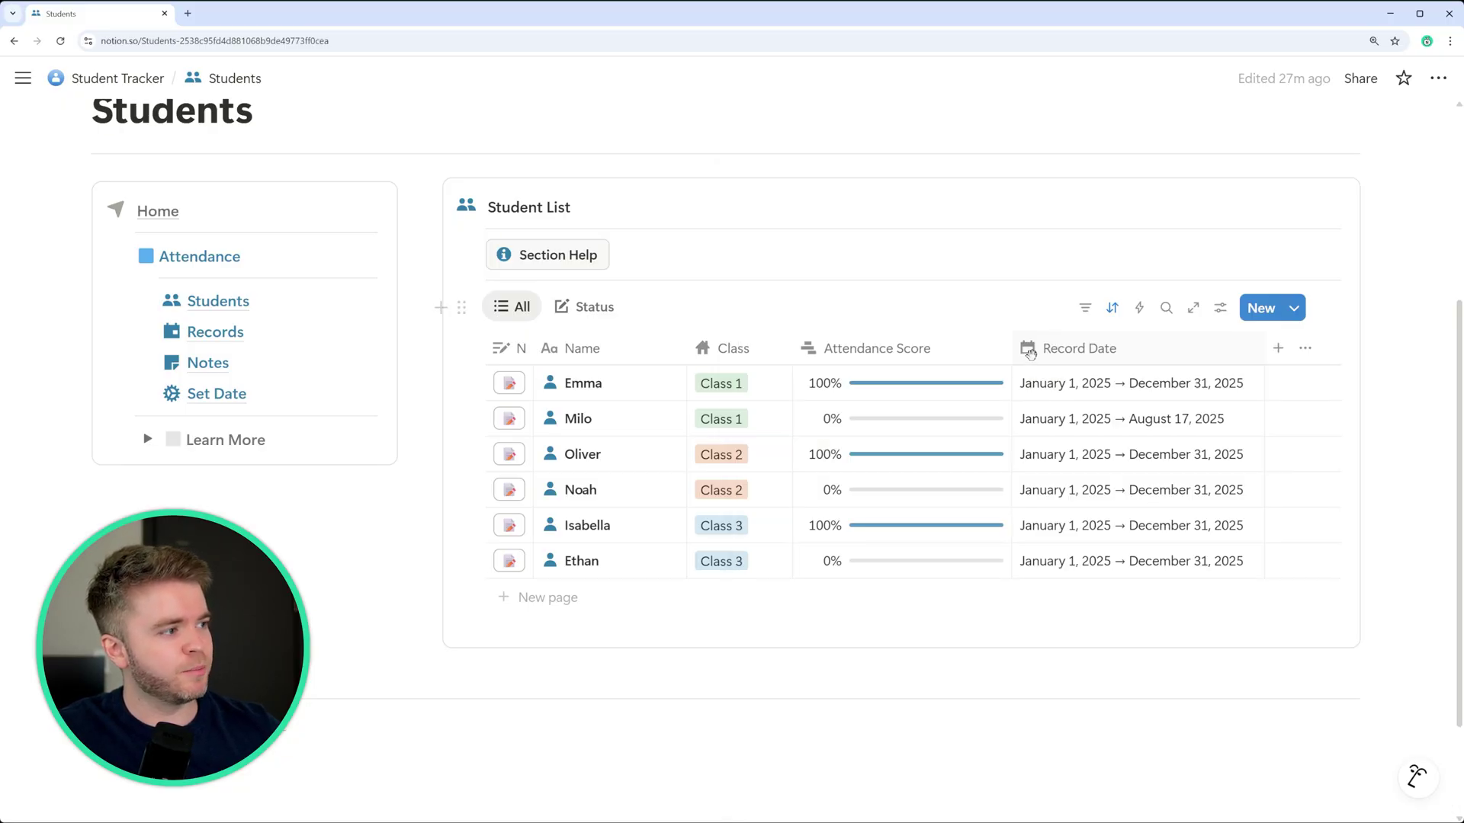
left_click(938, 383)
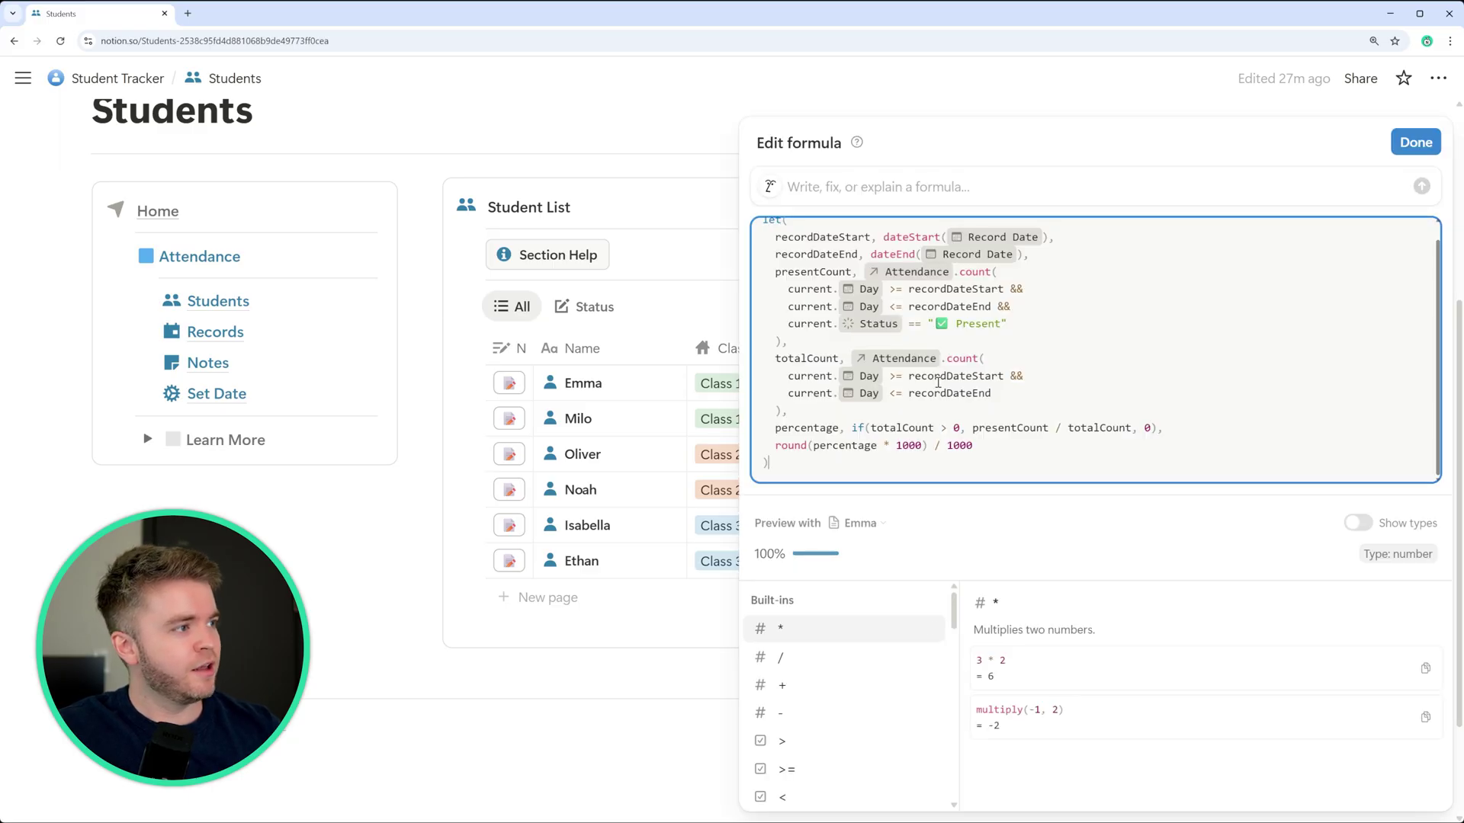
key("Escape")
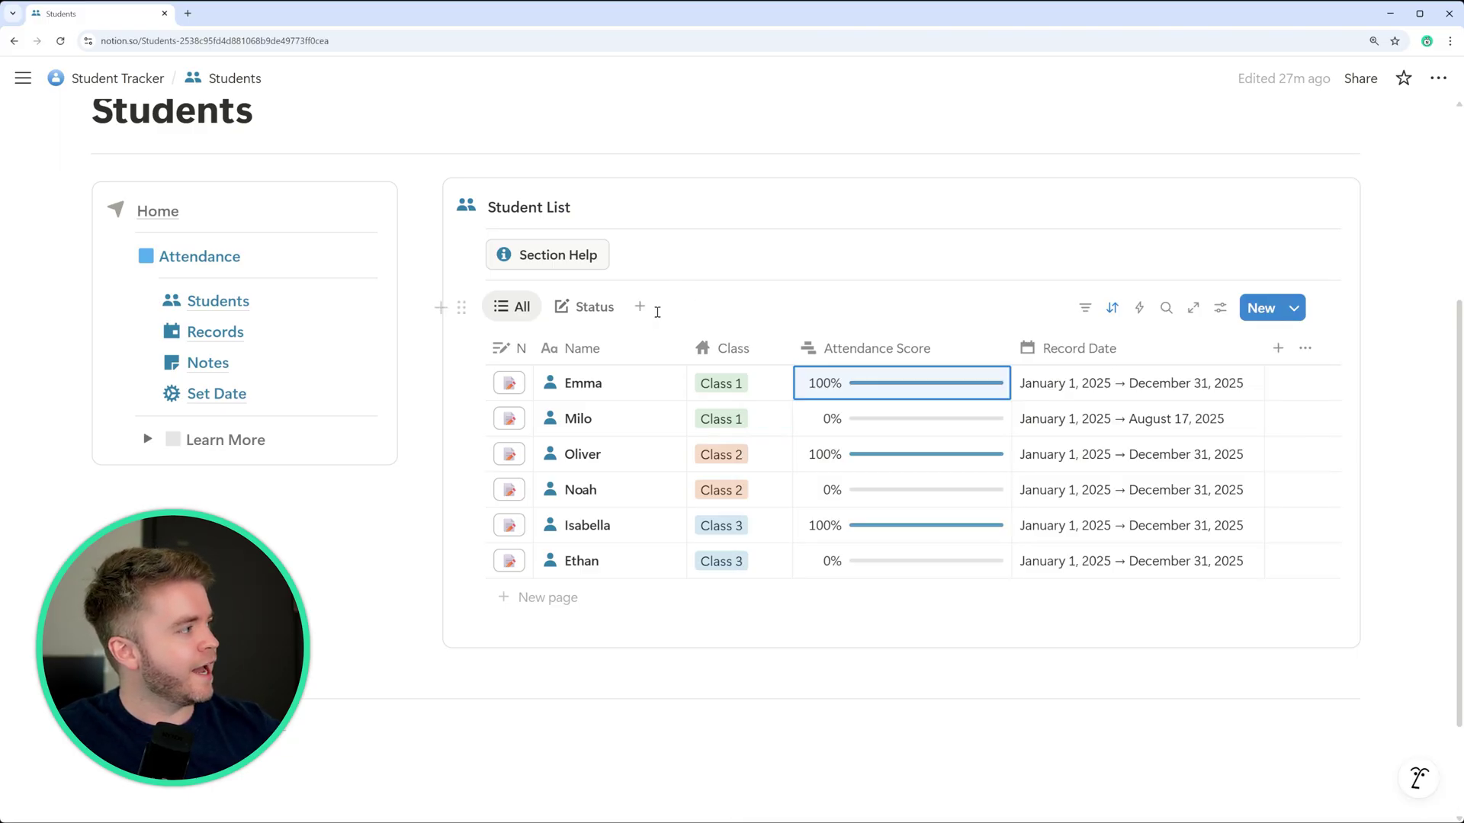
Step: Review this month's attendance on the Records page and return to the Student List on the Students page
left_click(271, 333)
scroll(850, 532, "down", 3)
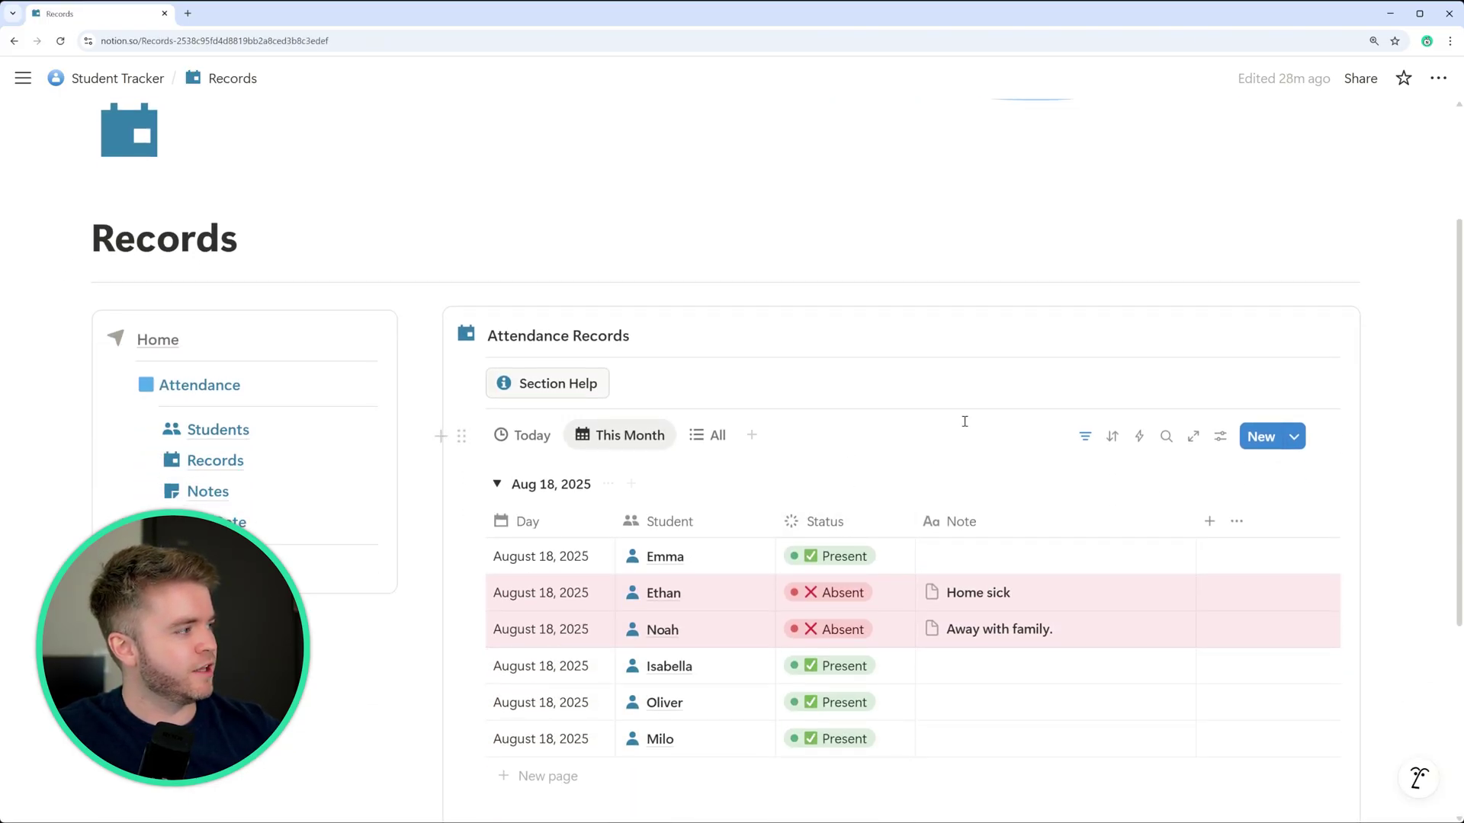
scroll(687, 412, "down", 1)
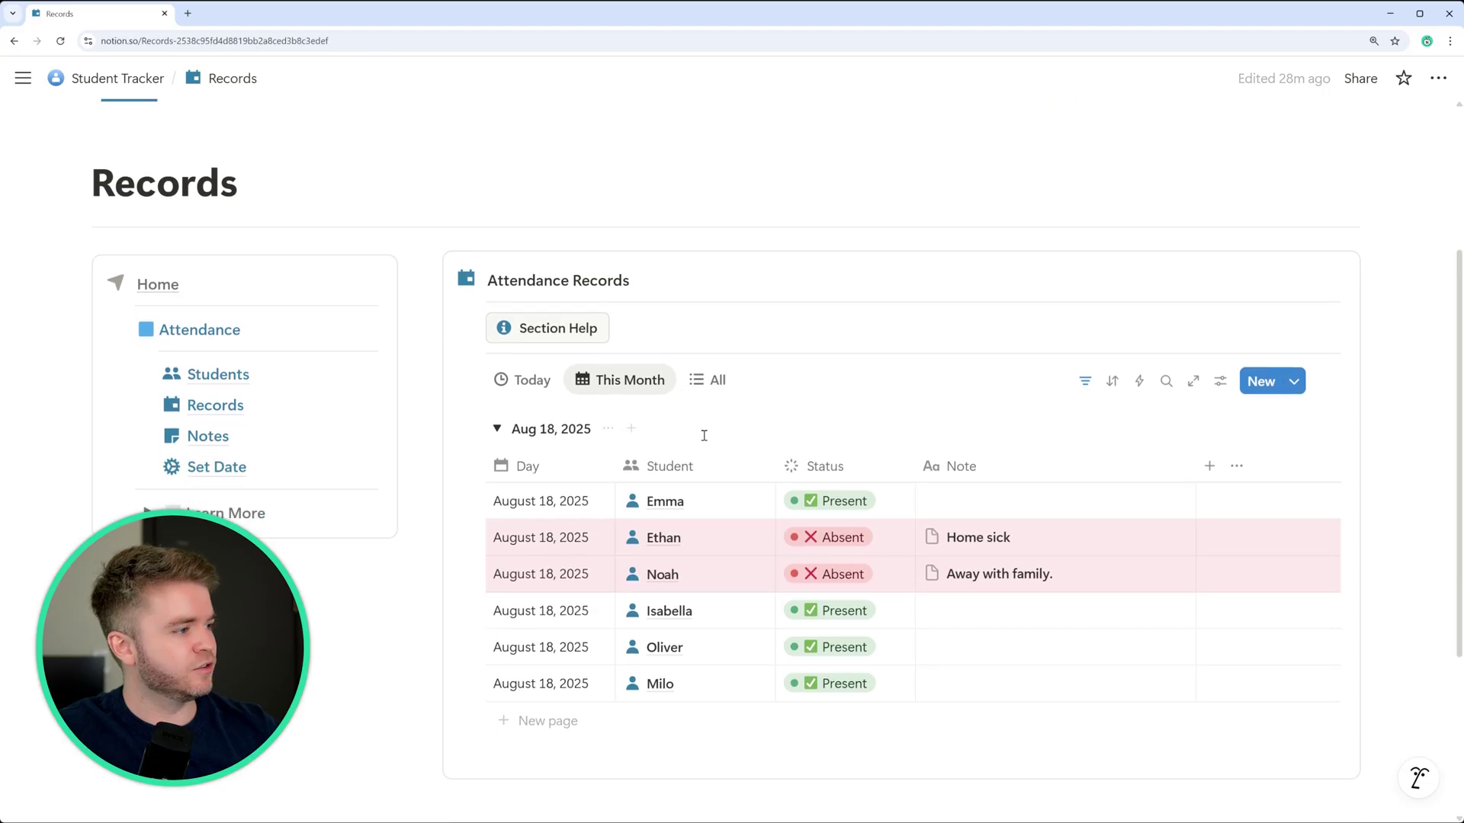
left_click(221, 369)
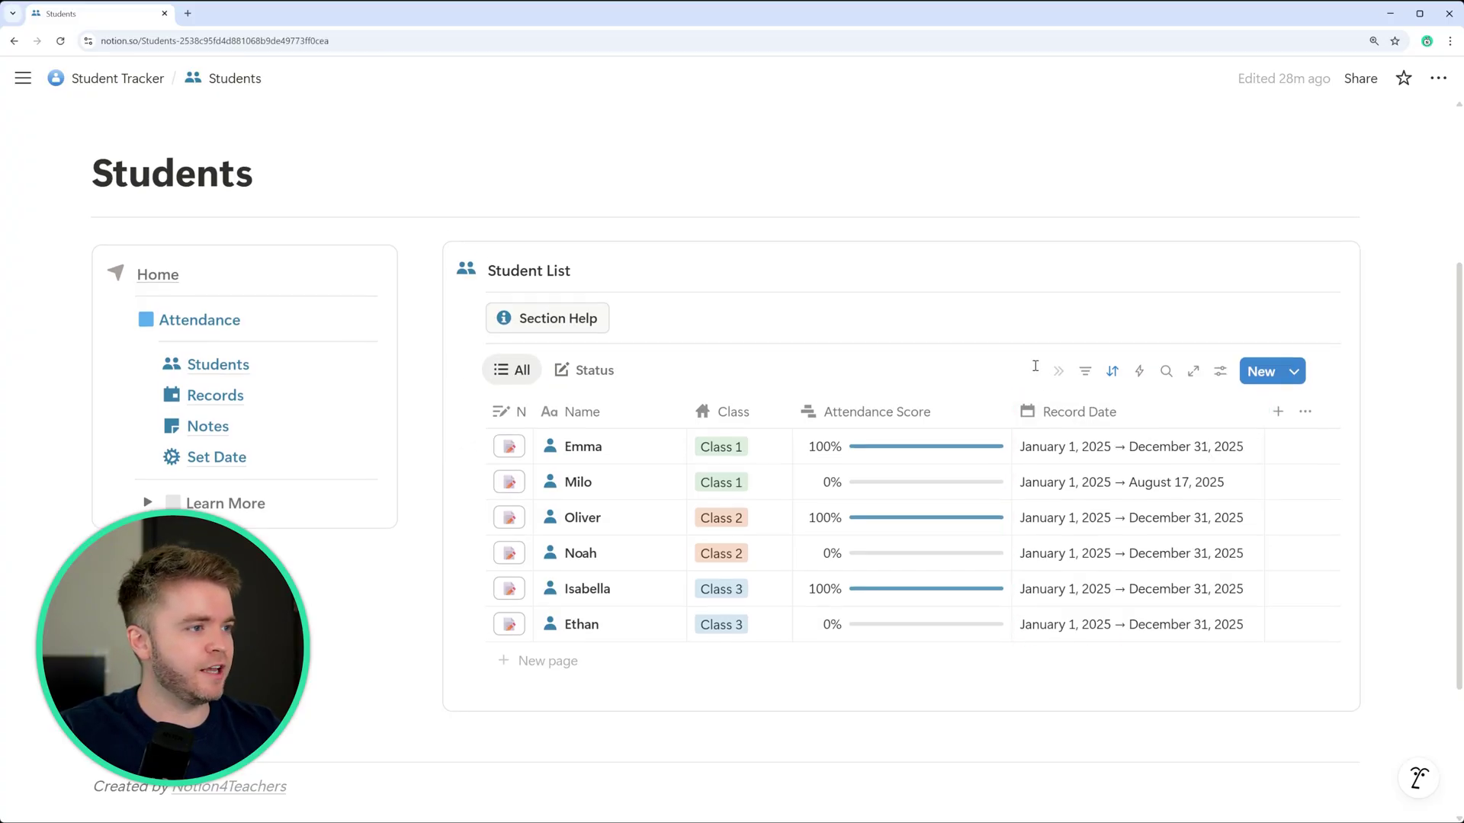
scroll(1032, 369, "down", 1)
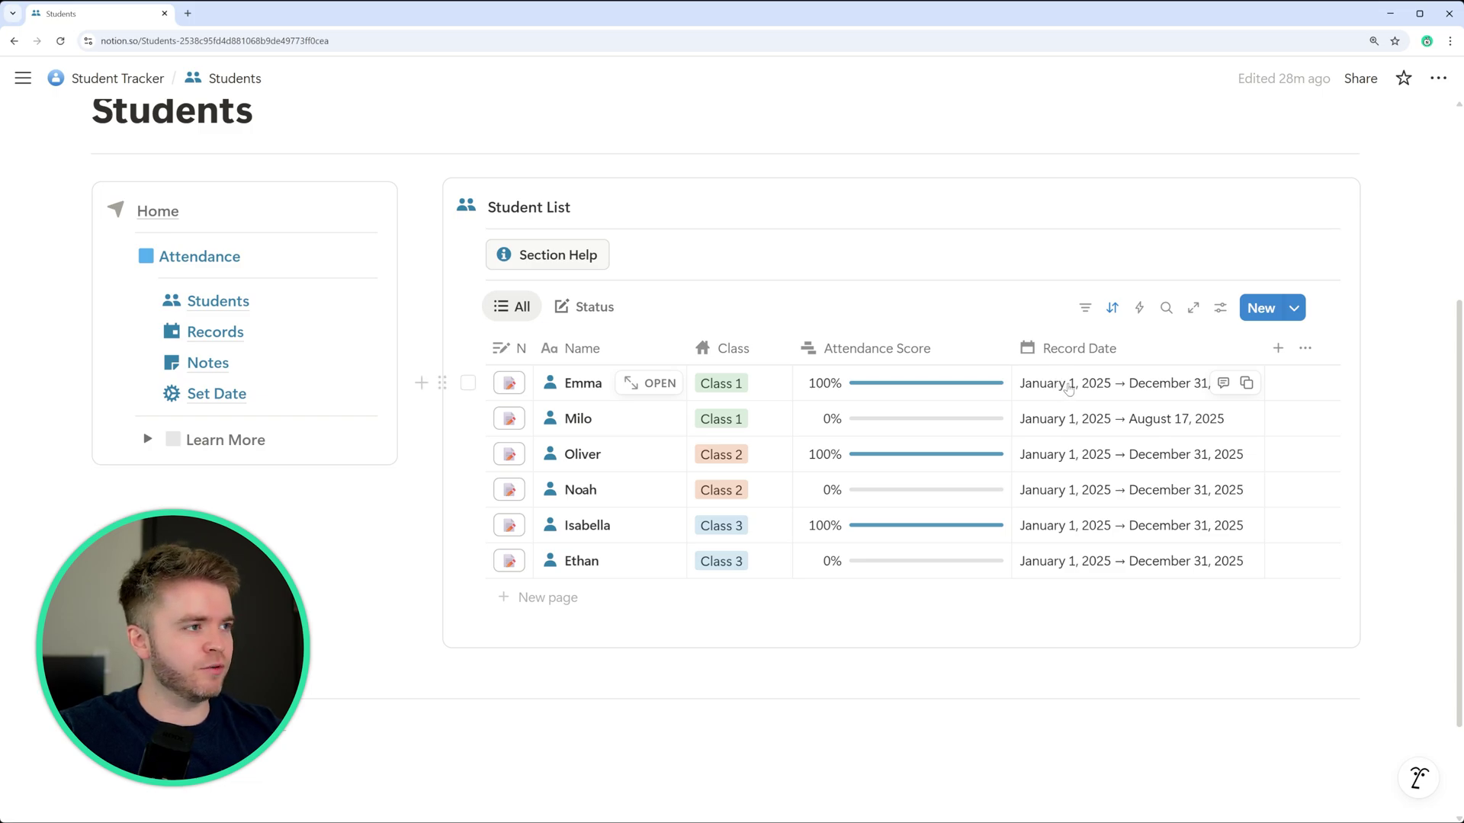
Step: Set the end of the first student's Record Date range in the Student List to August 17, 2025
left_click(1184, 390)
left_click(1185, 352)
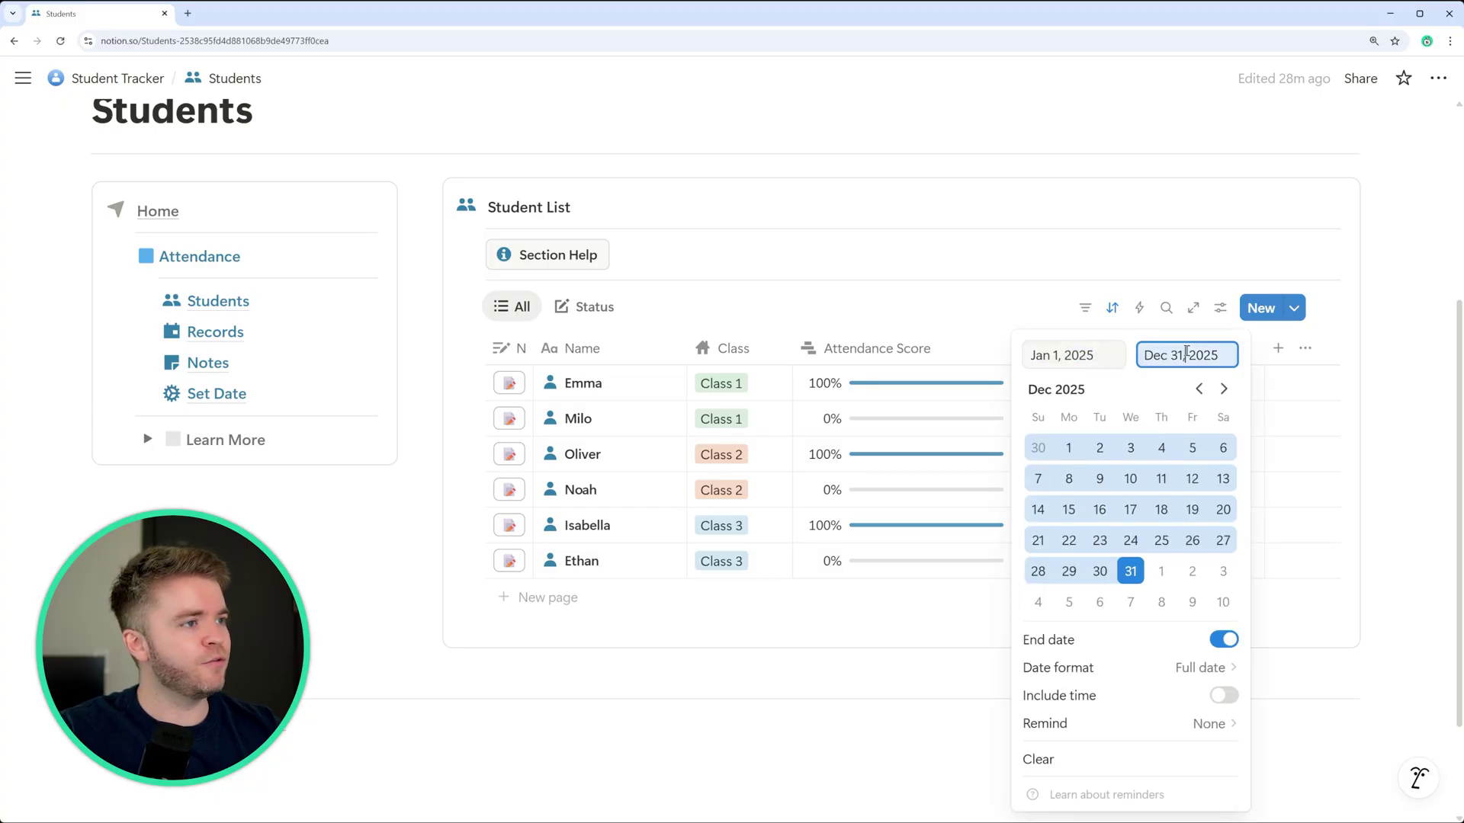
left_click(1198, 389)
left_click(1198, 390)
left_click(1198, 390)
left_click(1198, 390)
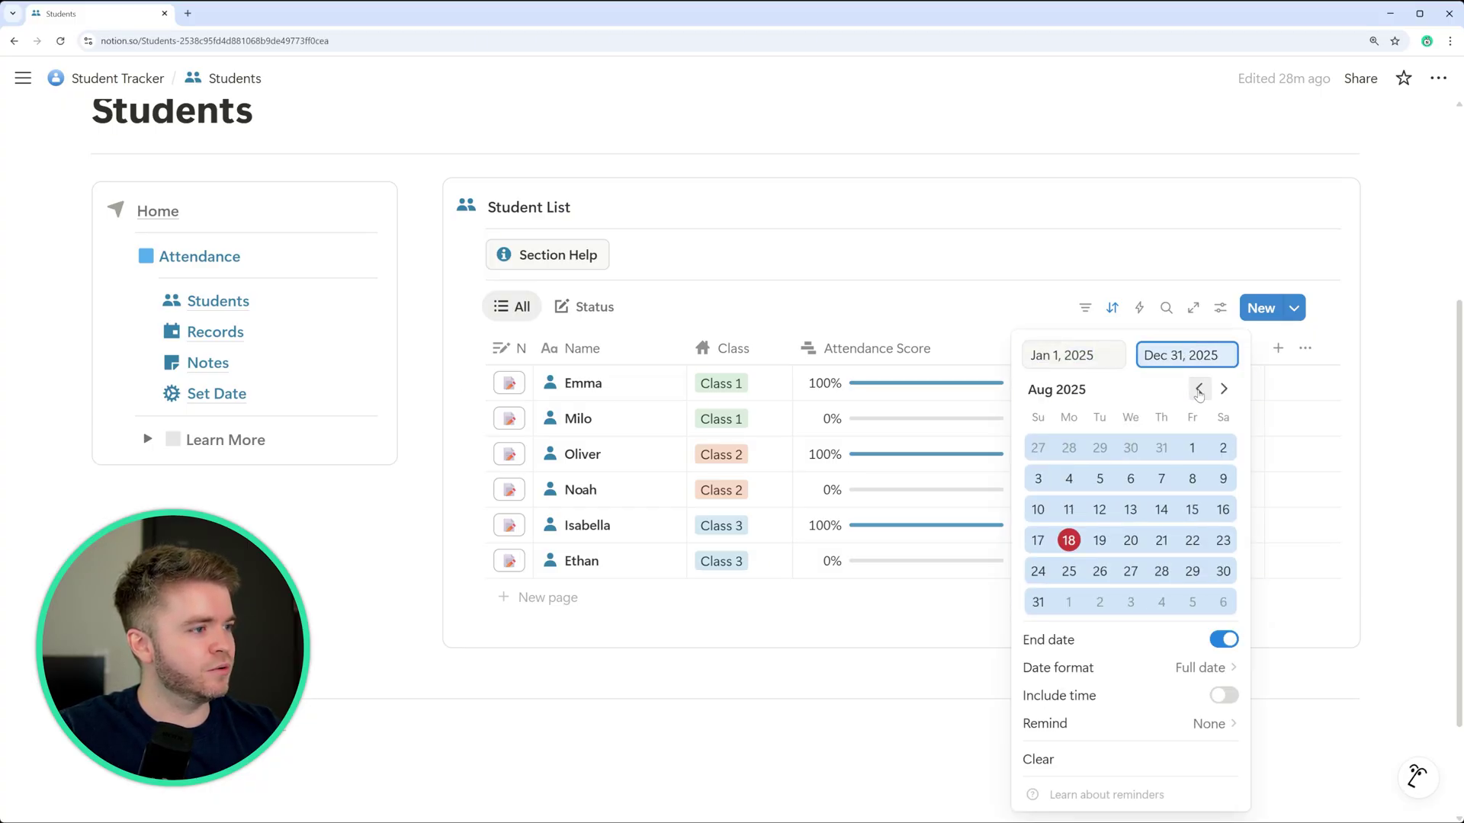
left_click(1037, 541)
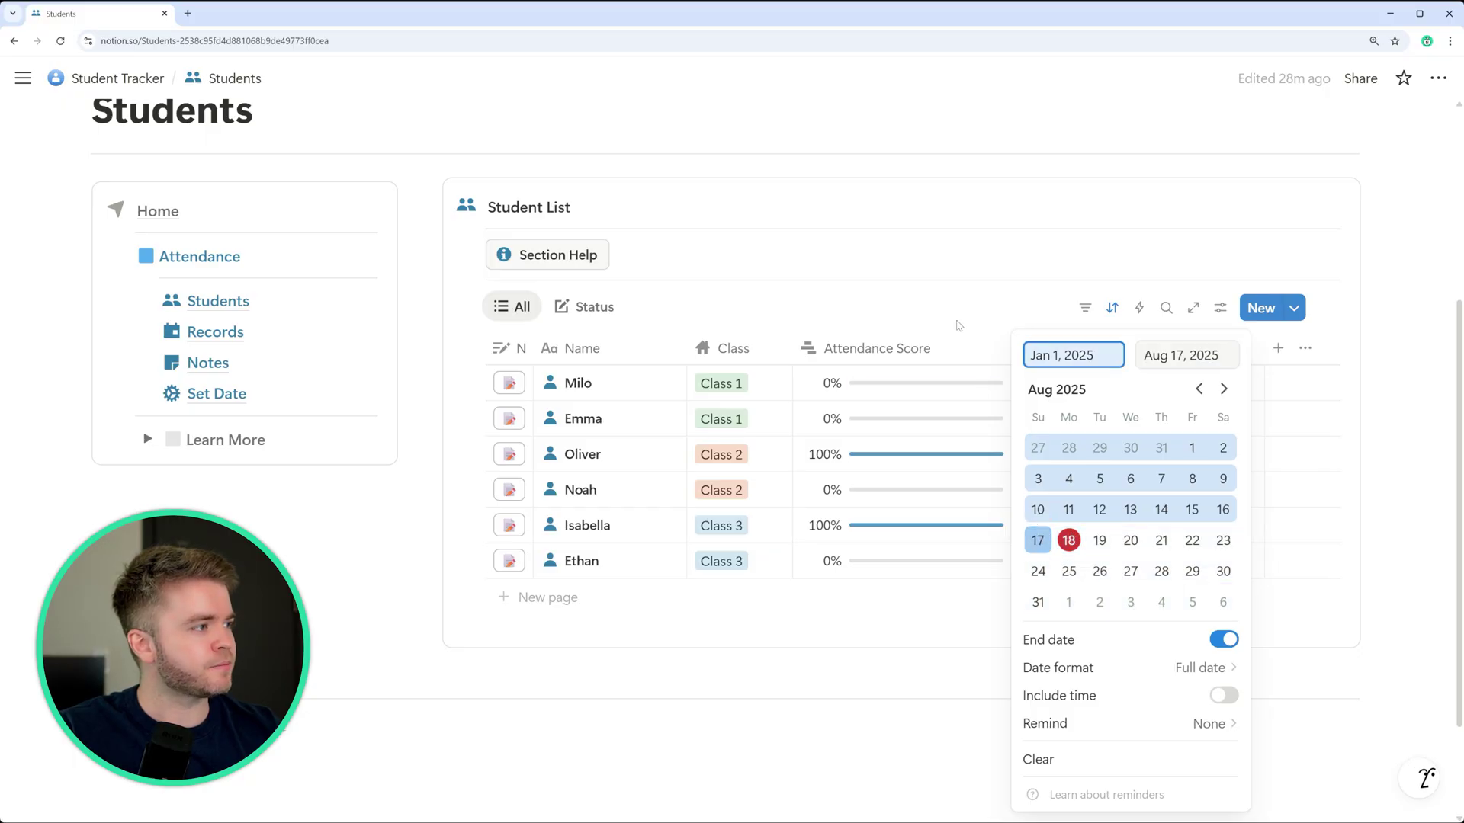
key("Escape")
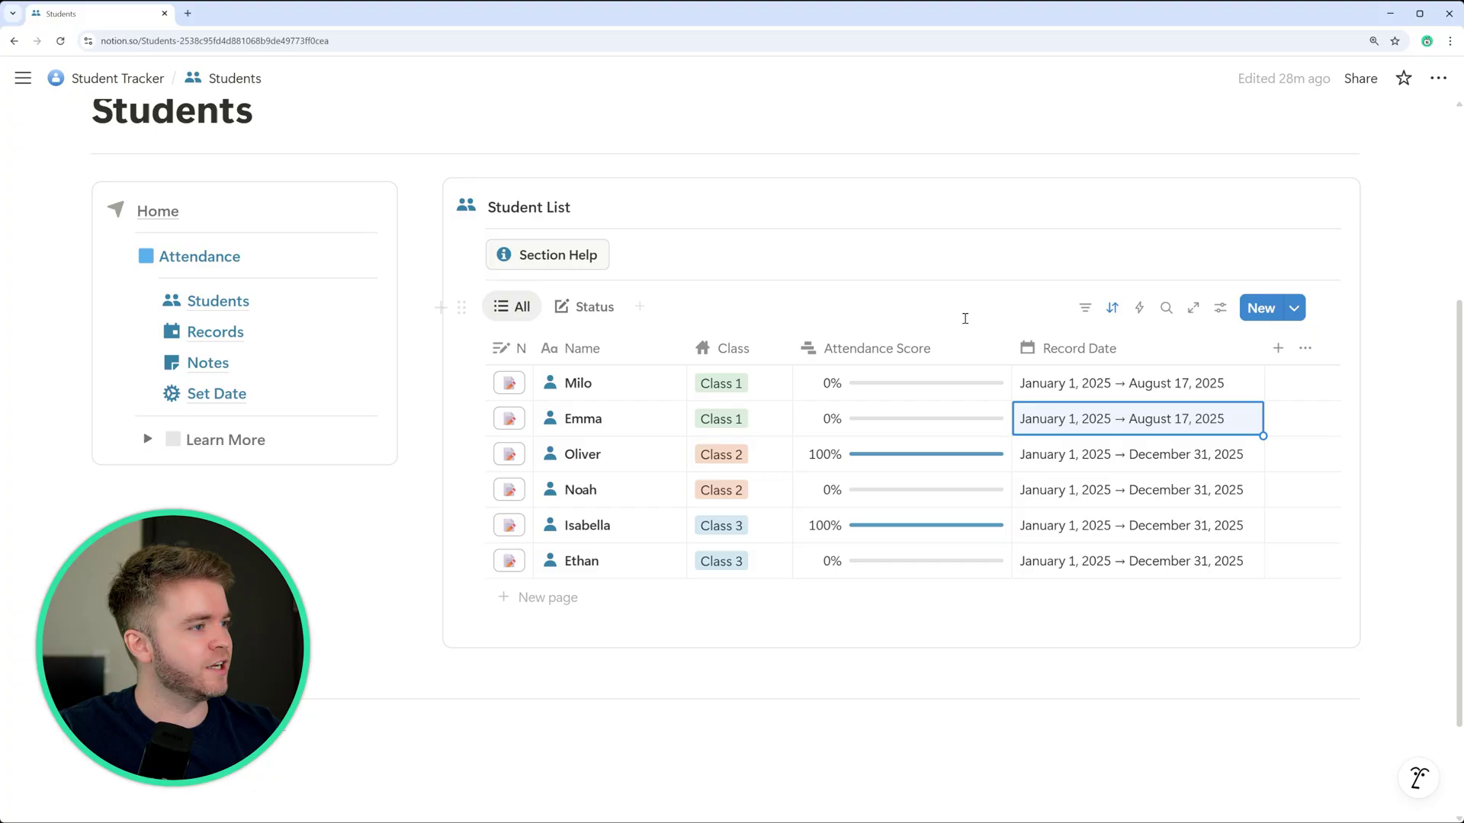
Step: Clear the Record Date values of all six students in the Student List
left_click_drag(1067, 418, 1067, 525)
left_click_drag(1067, 379, 1067, 554)
key("Delete")
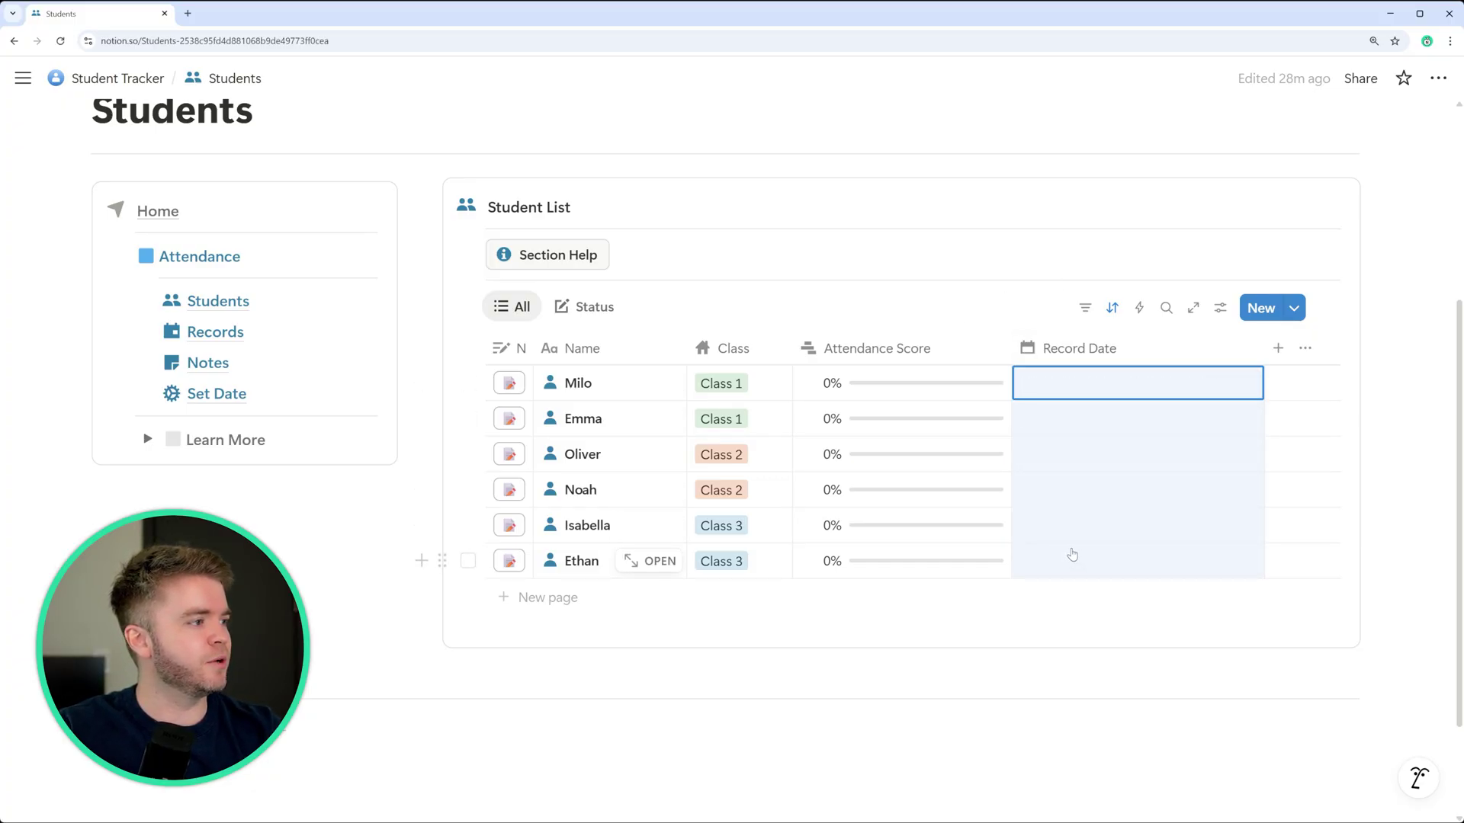
left_click(978, 250)
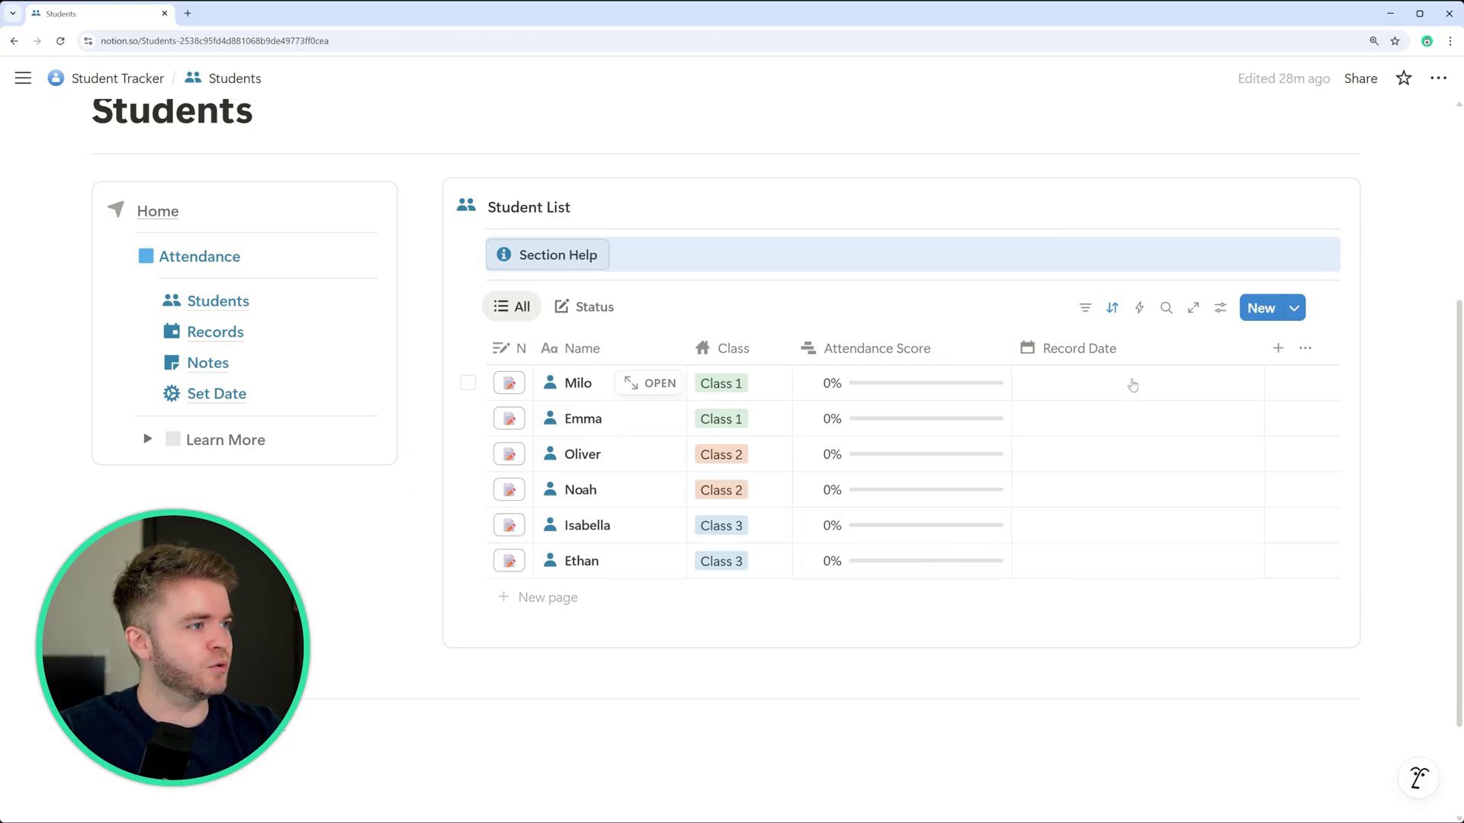
Step: Set the first student's Record Date to August 17, 2025 through August 19, 2025 and fill the range down to the other five students
left_click(1105, 390)
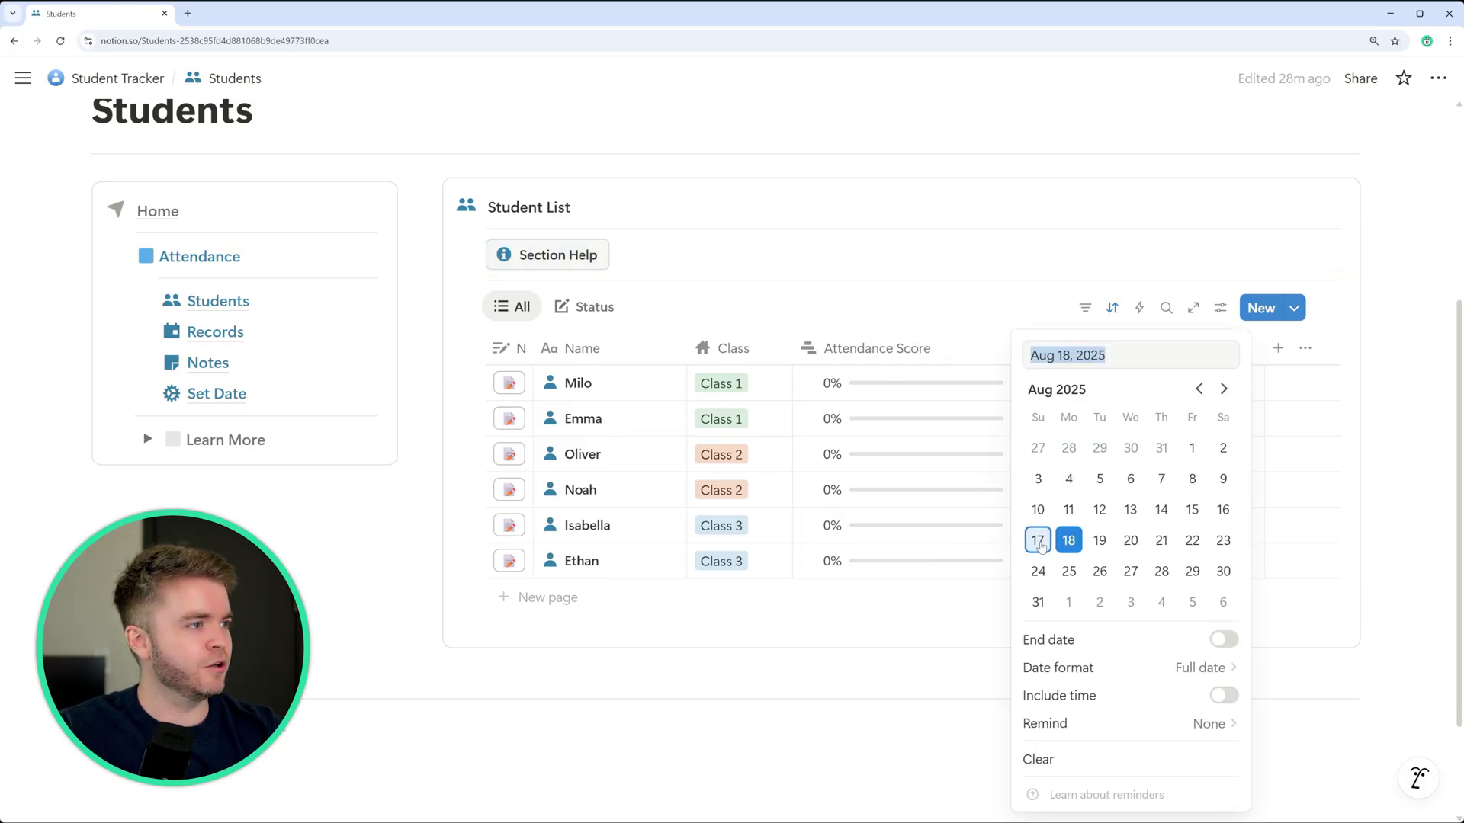
left_click(1038, 542)
left_click(1224, 639)
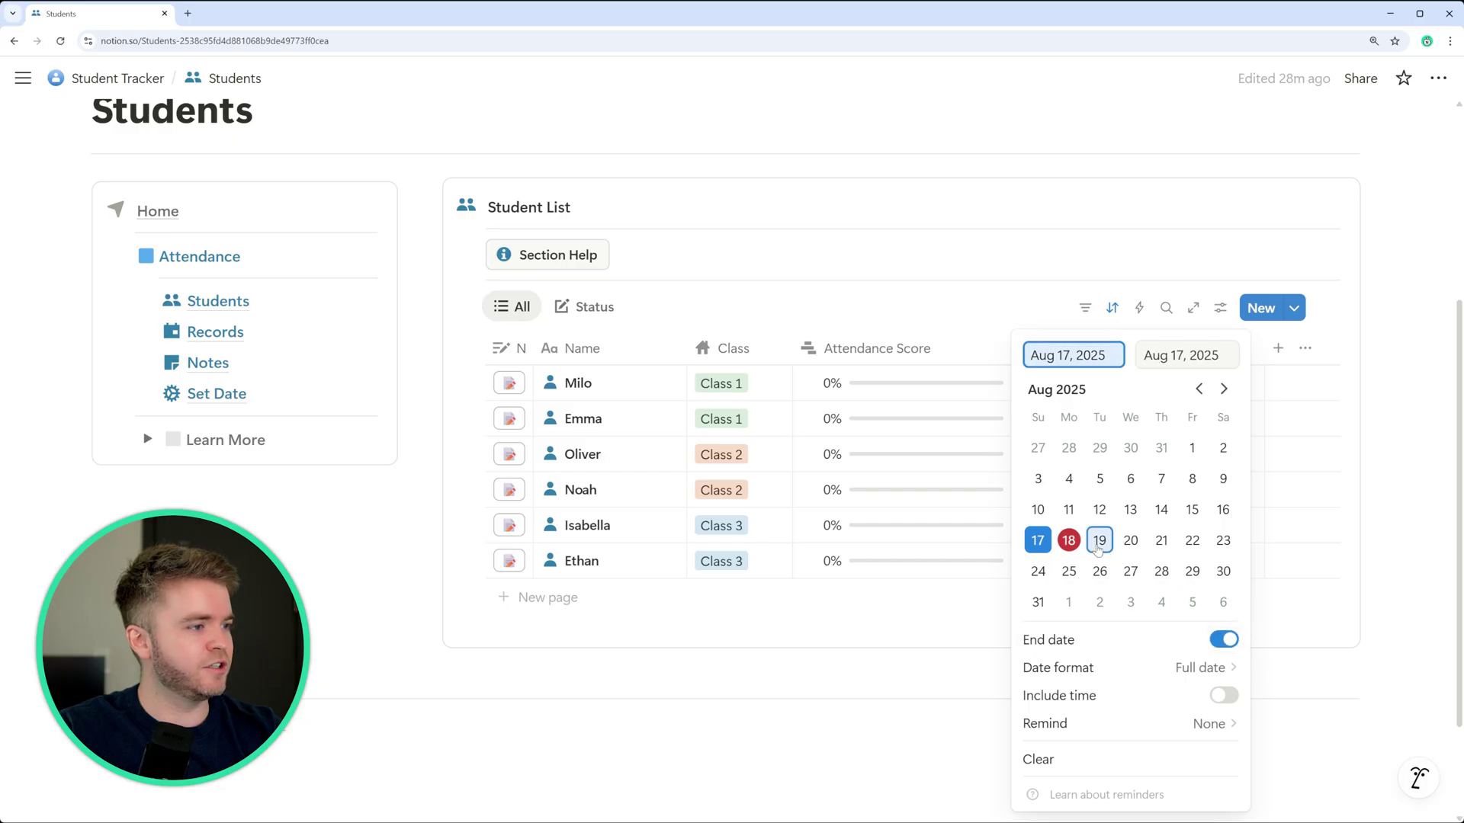
left_click(1098, 543)
key("Escape")
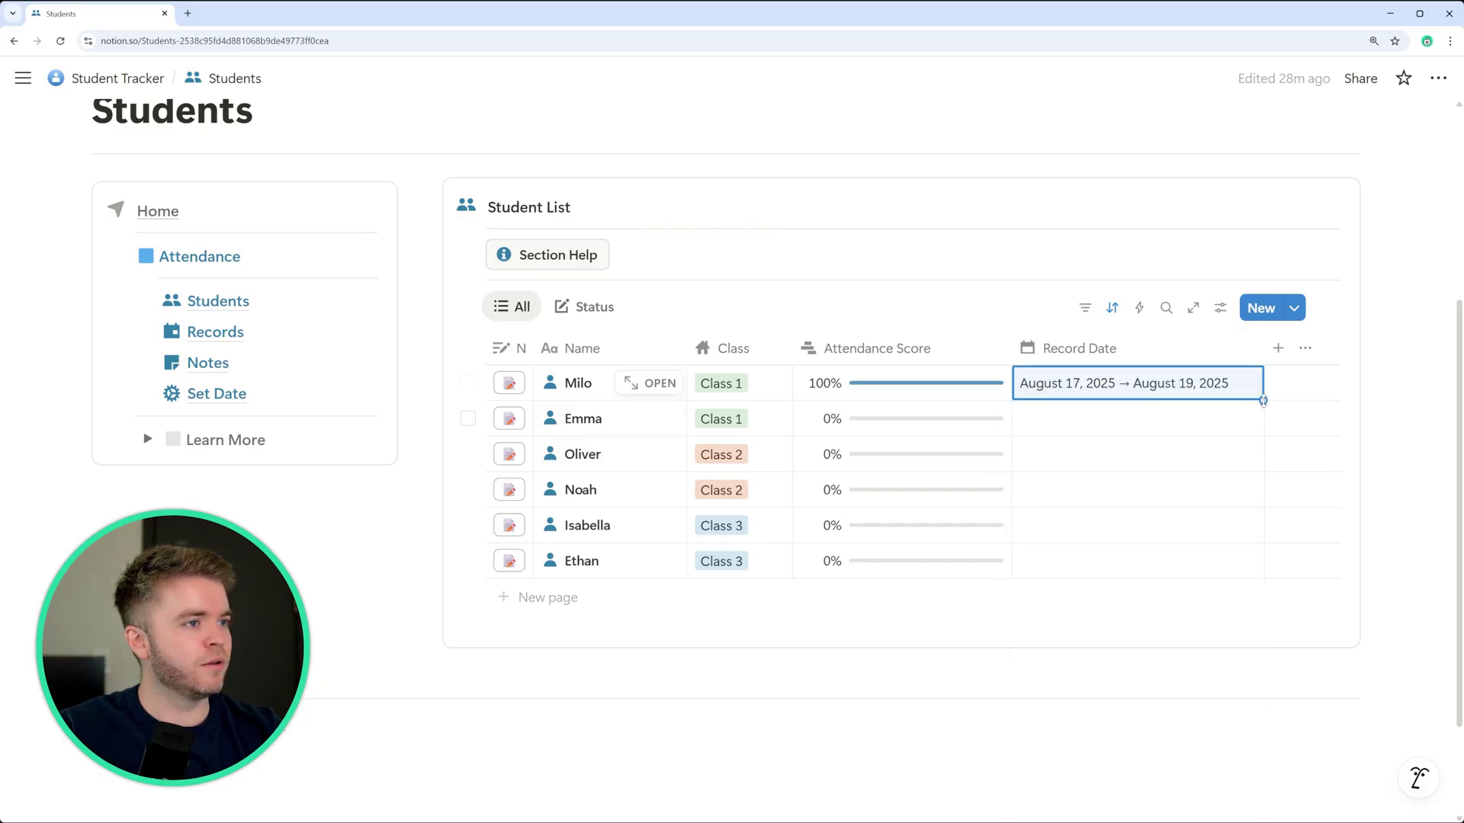
left_click_drag(1263, 400, 1255, 563)
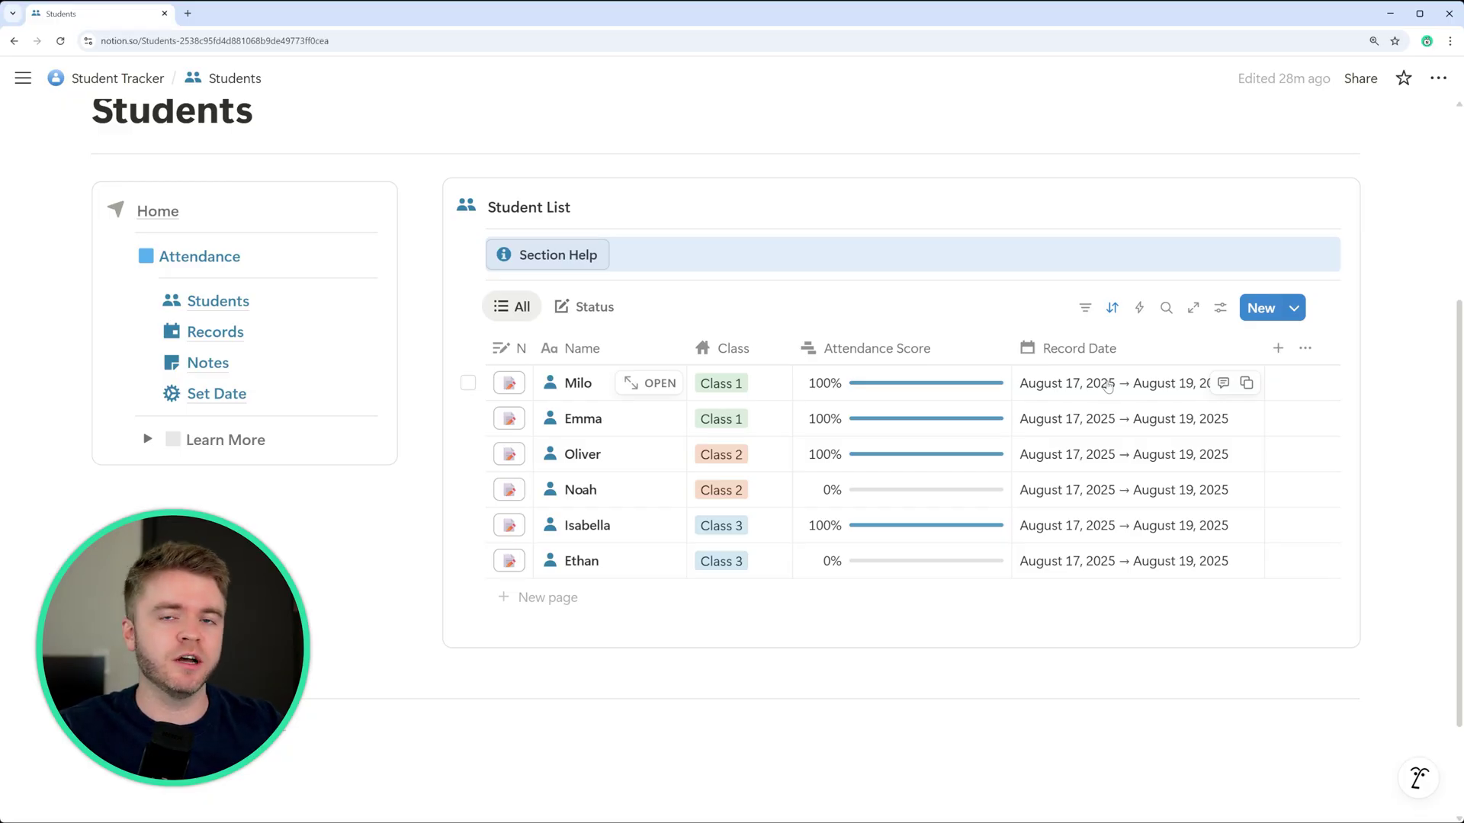
left_click(779, 230)
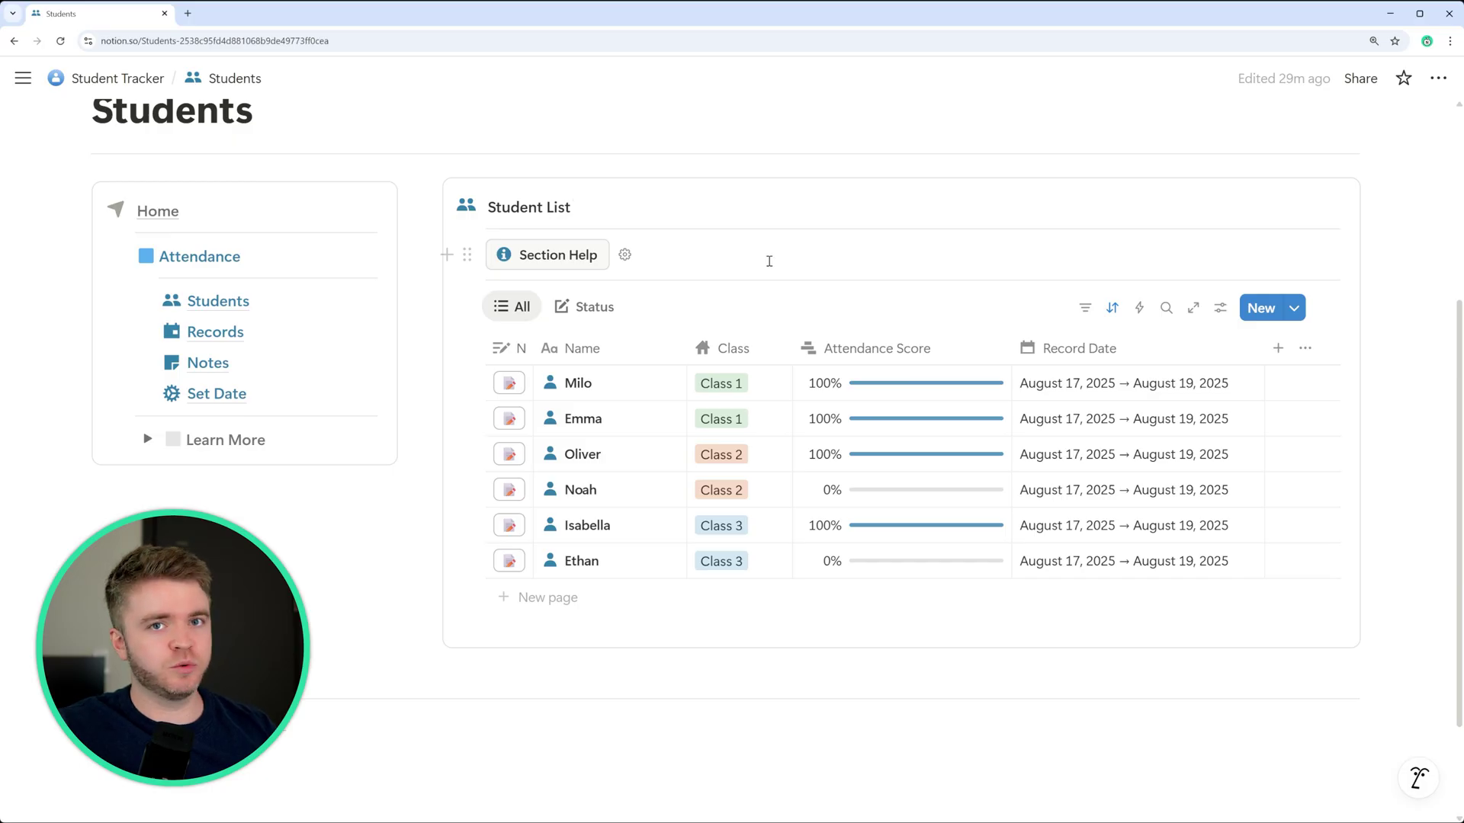
Step: Review today's attendance in the Status view of the Student List and return to the All view
left_click(581, 308)
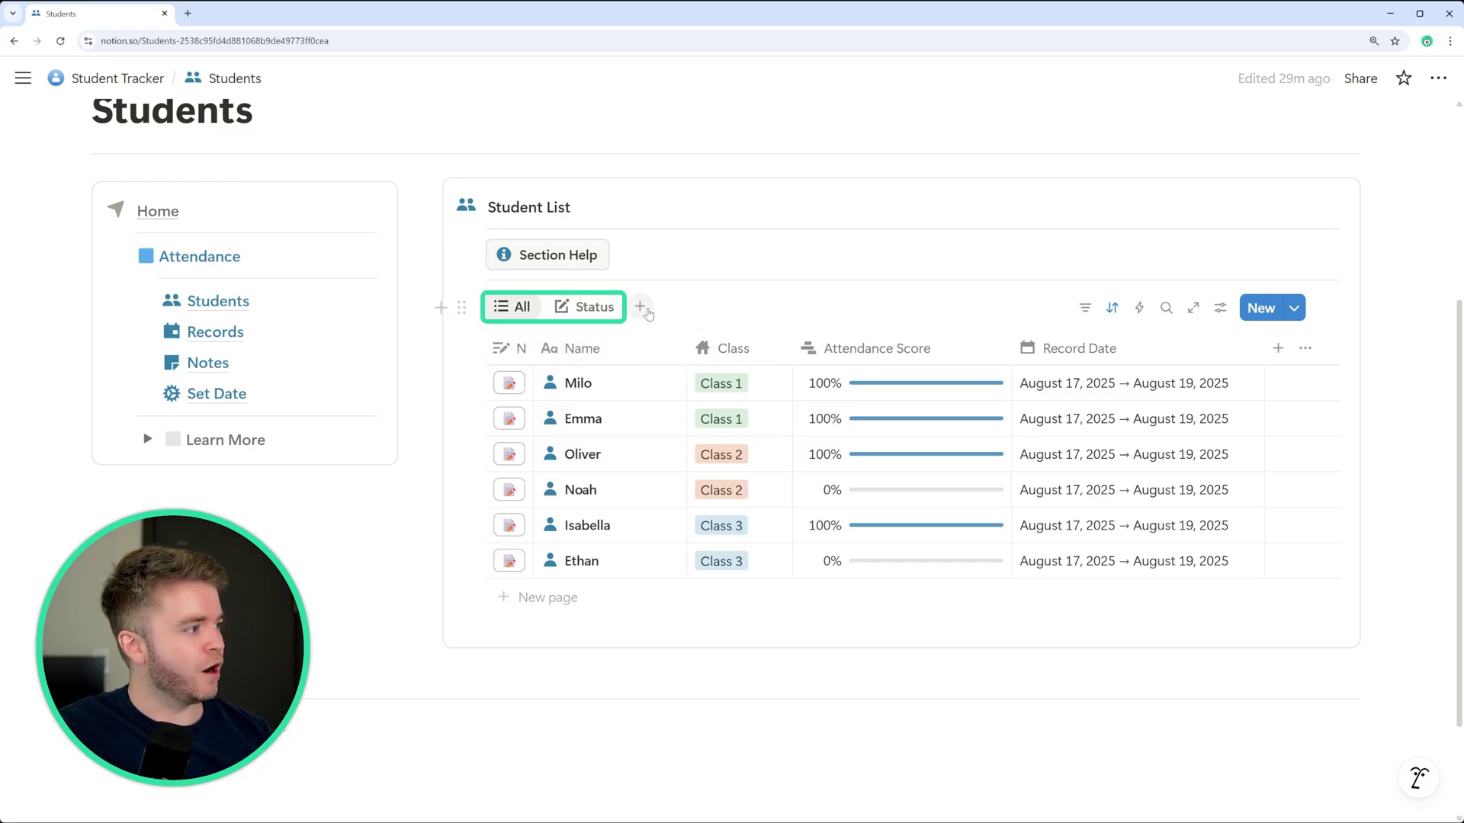
left_click(587, 307)
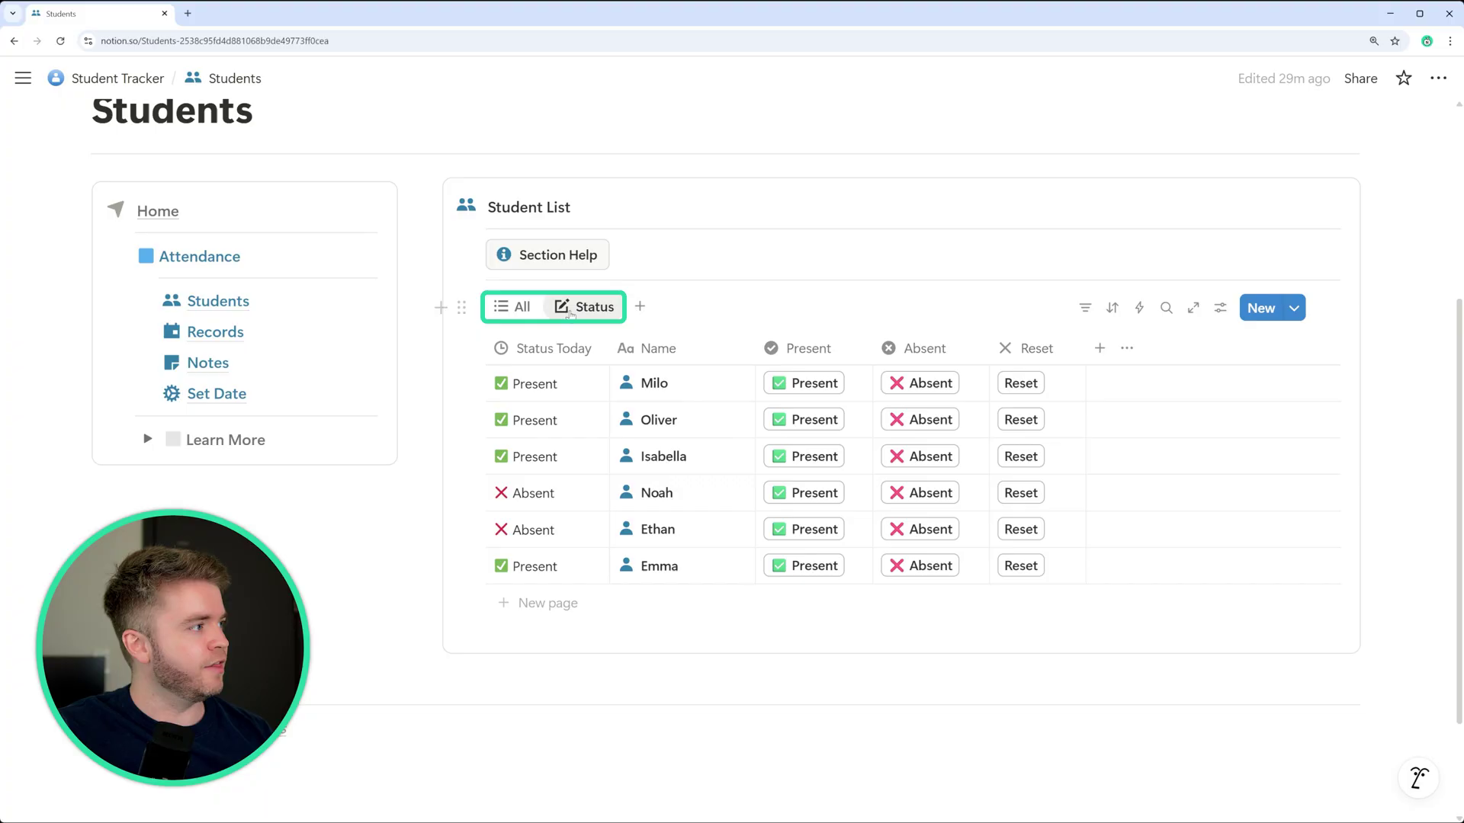
left_click(512, 307)
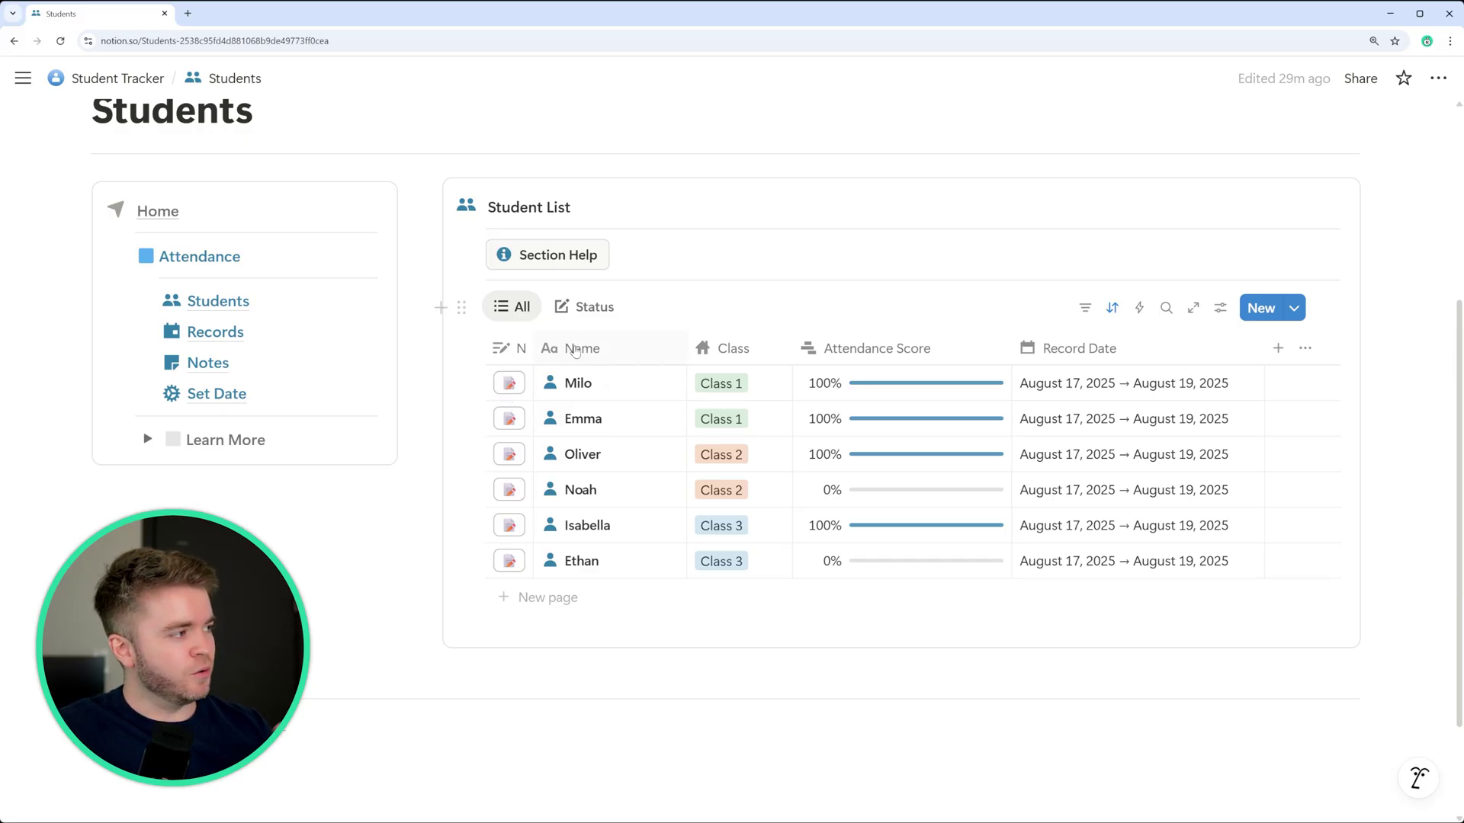
Step: Create a note for the first student titled "Participated well in class today." with the type Feedback
left_click(511, 383)
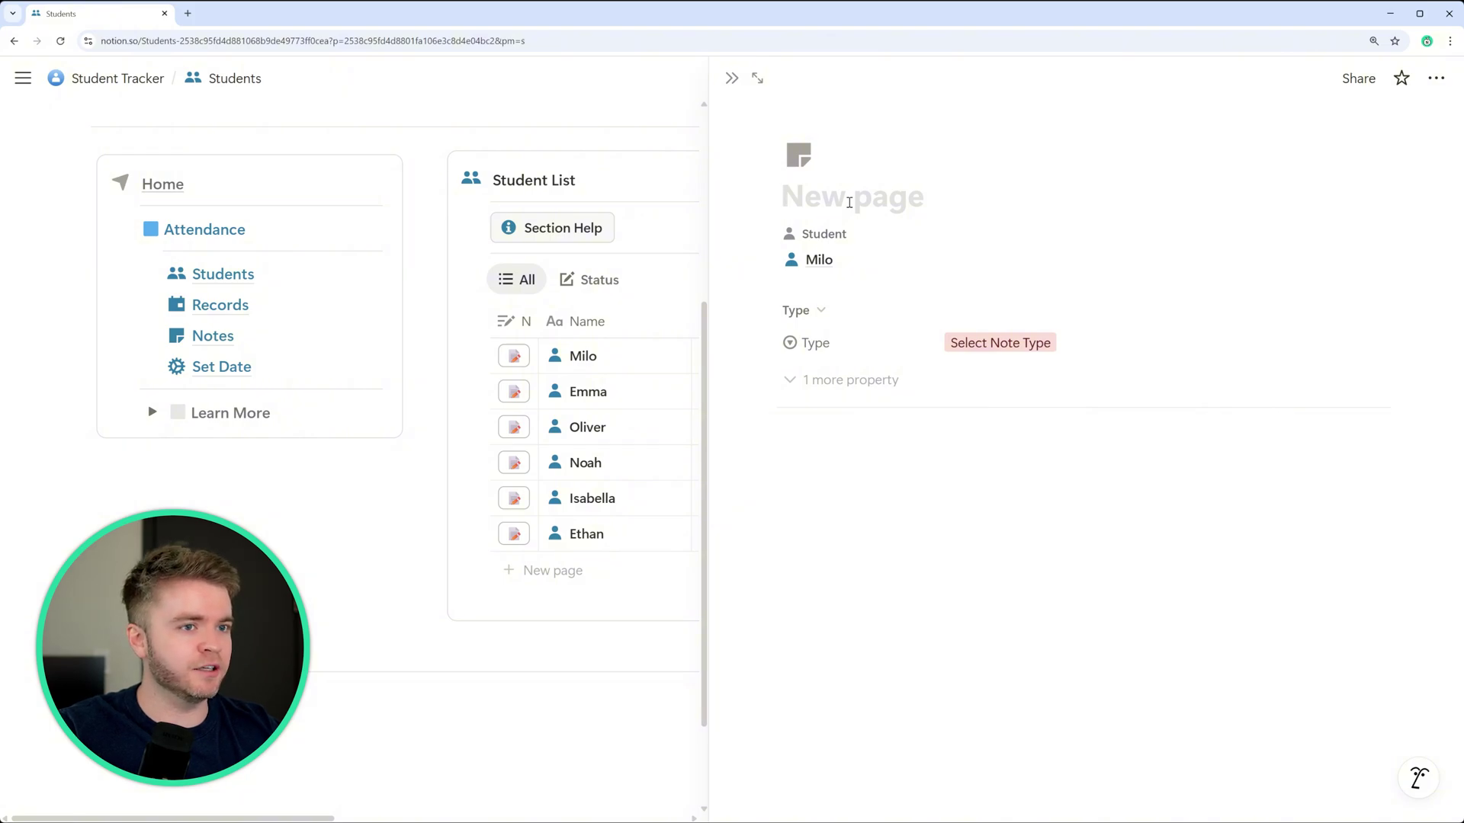
type("Participate")
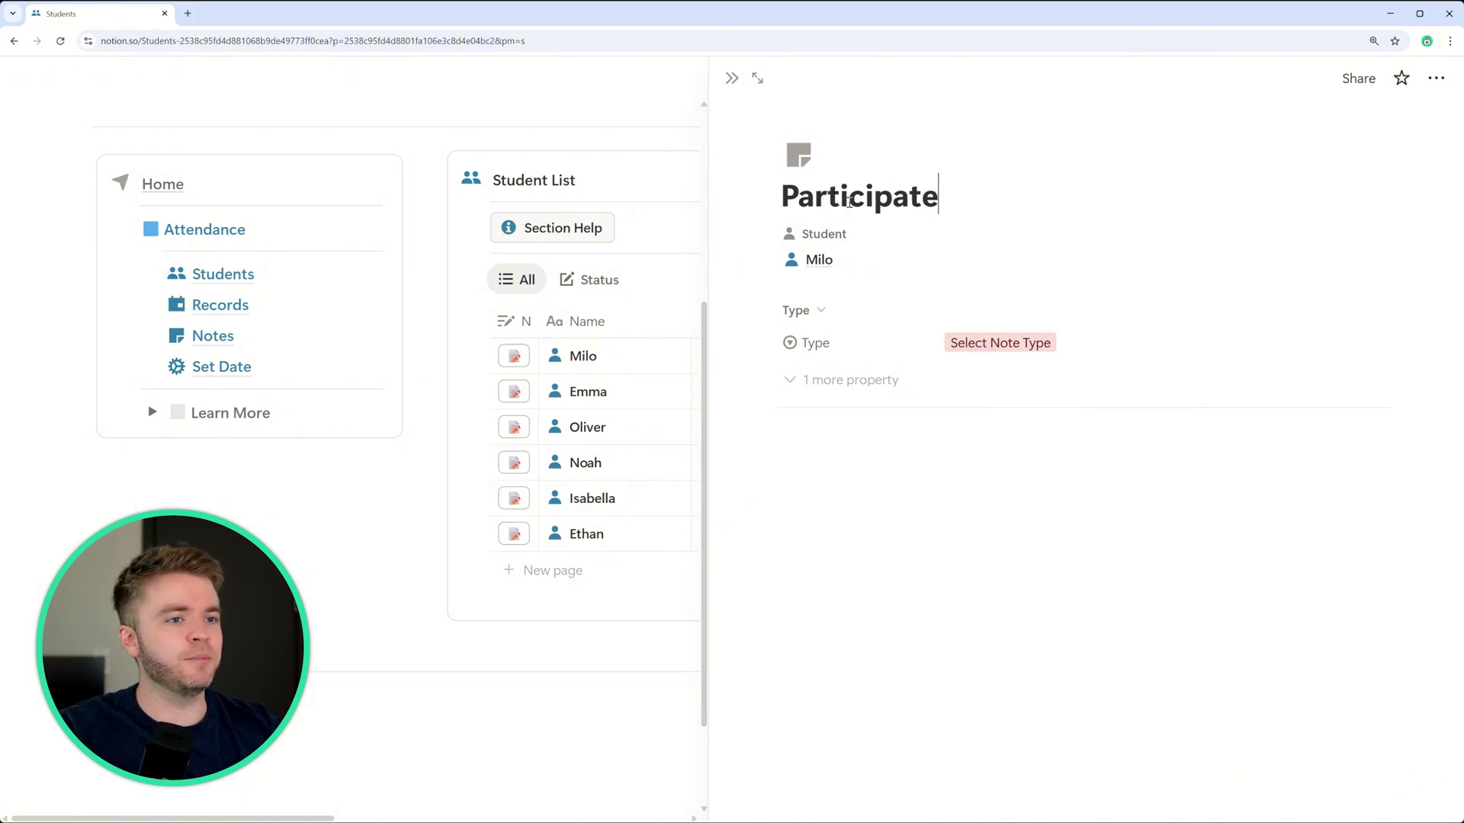
type("d well in class tod")
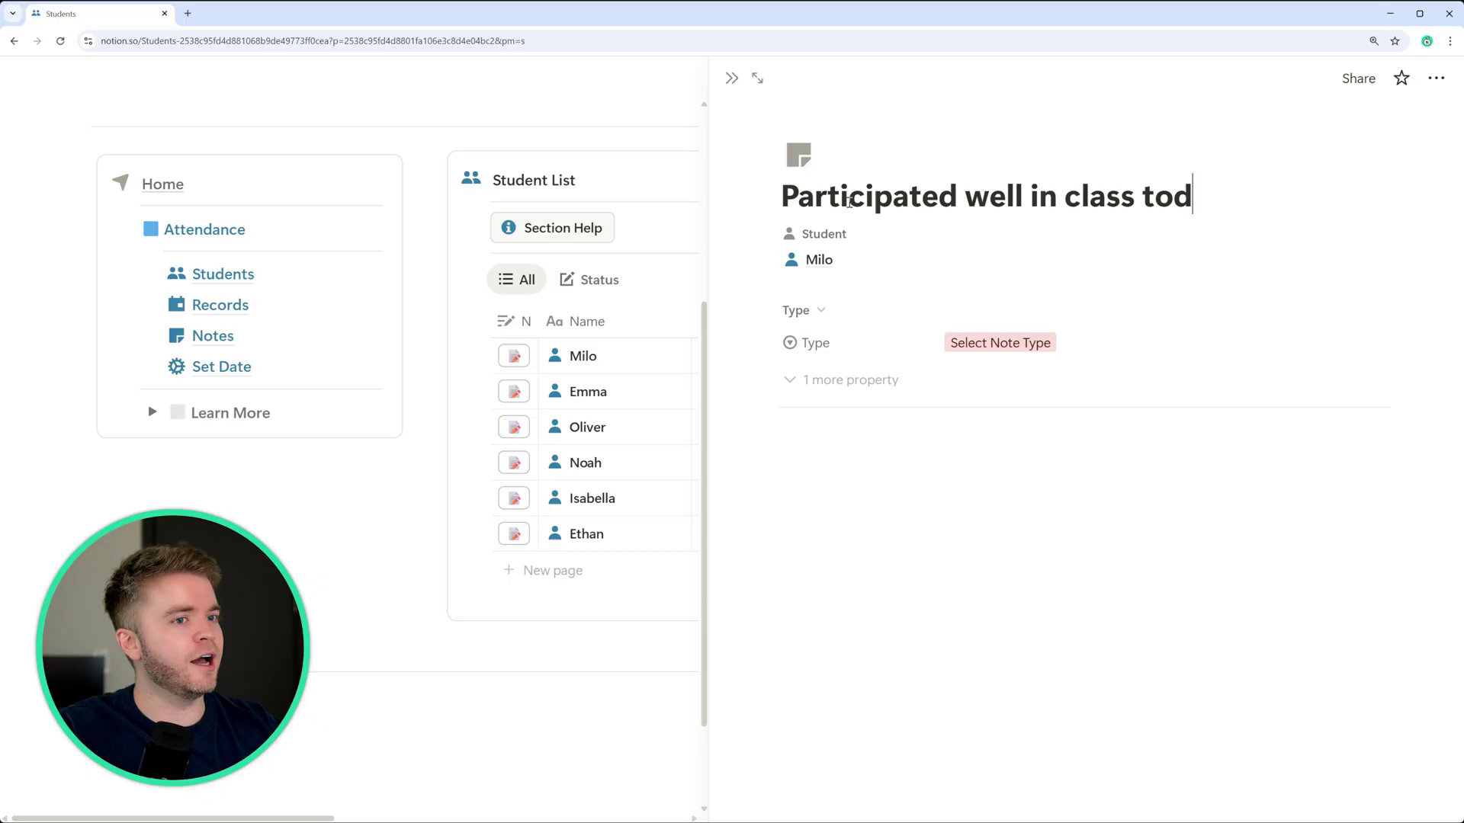
type("ay.")
left_click(1000, 343)
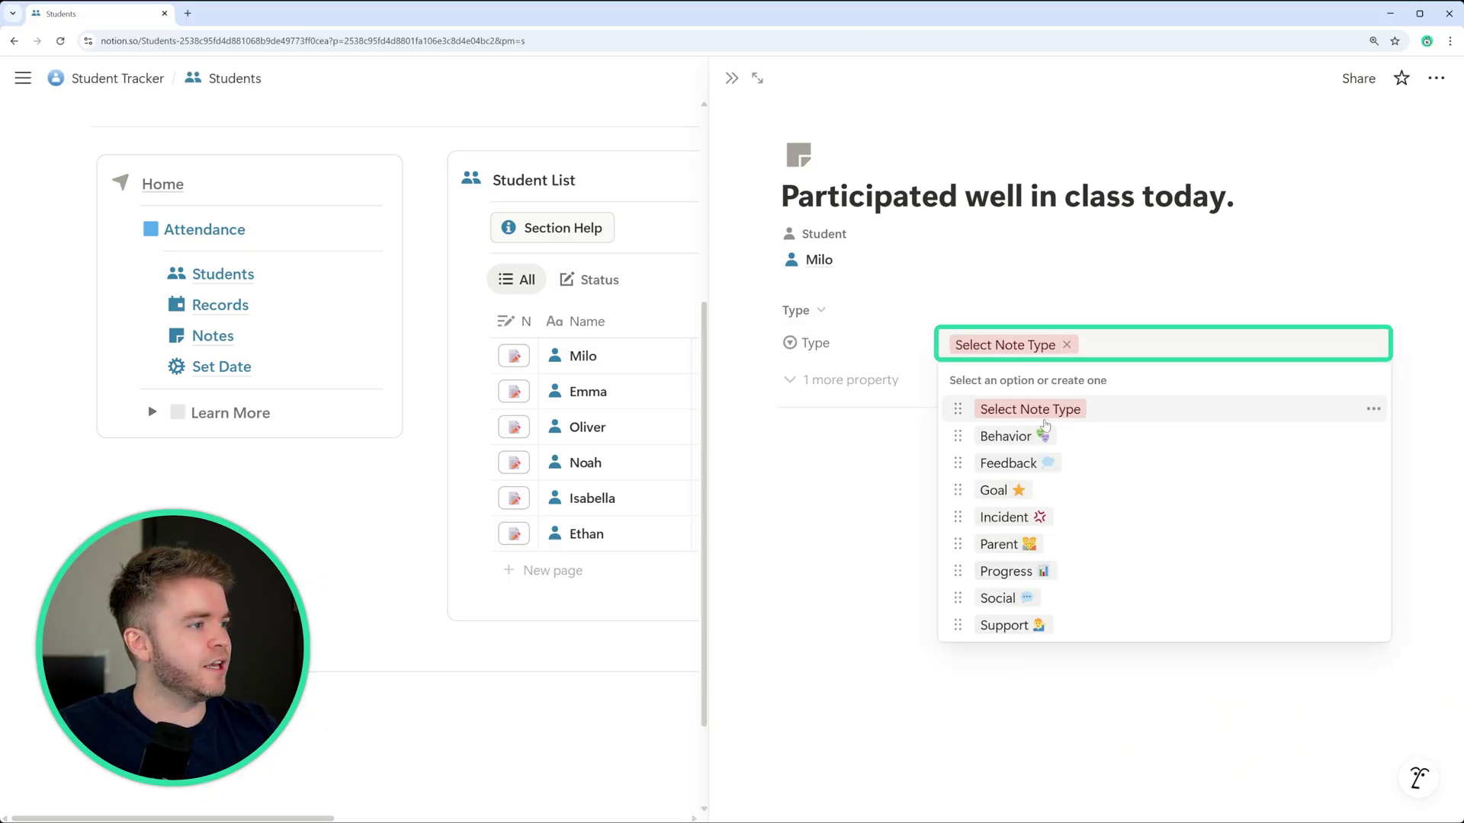
left_click(1102, 465)
key("Escape")
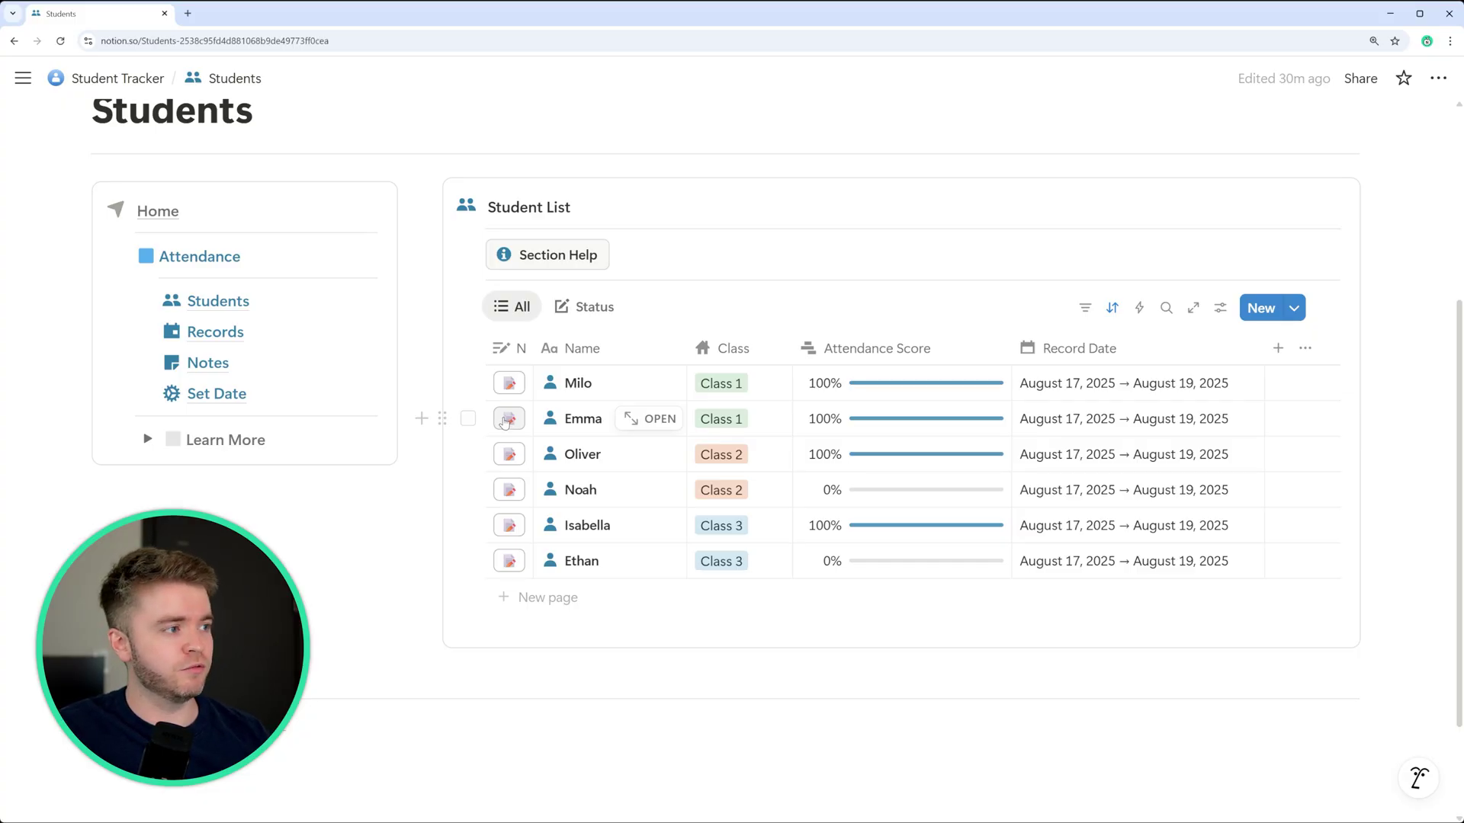
Step: Check the first student's class options without changing them and group the All view of the Student List by Class
left_click(734, 385)
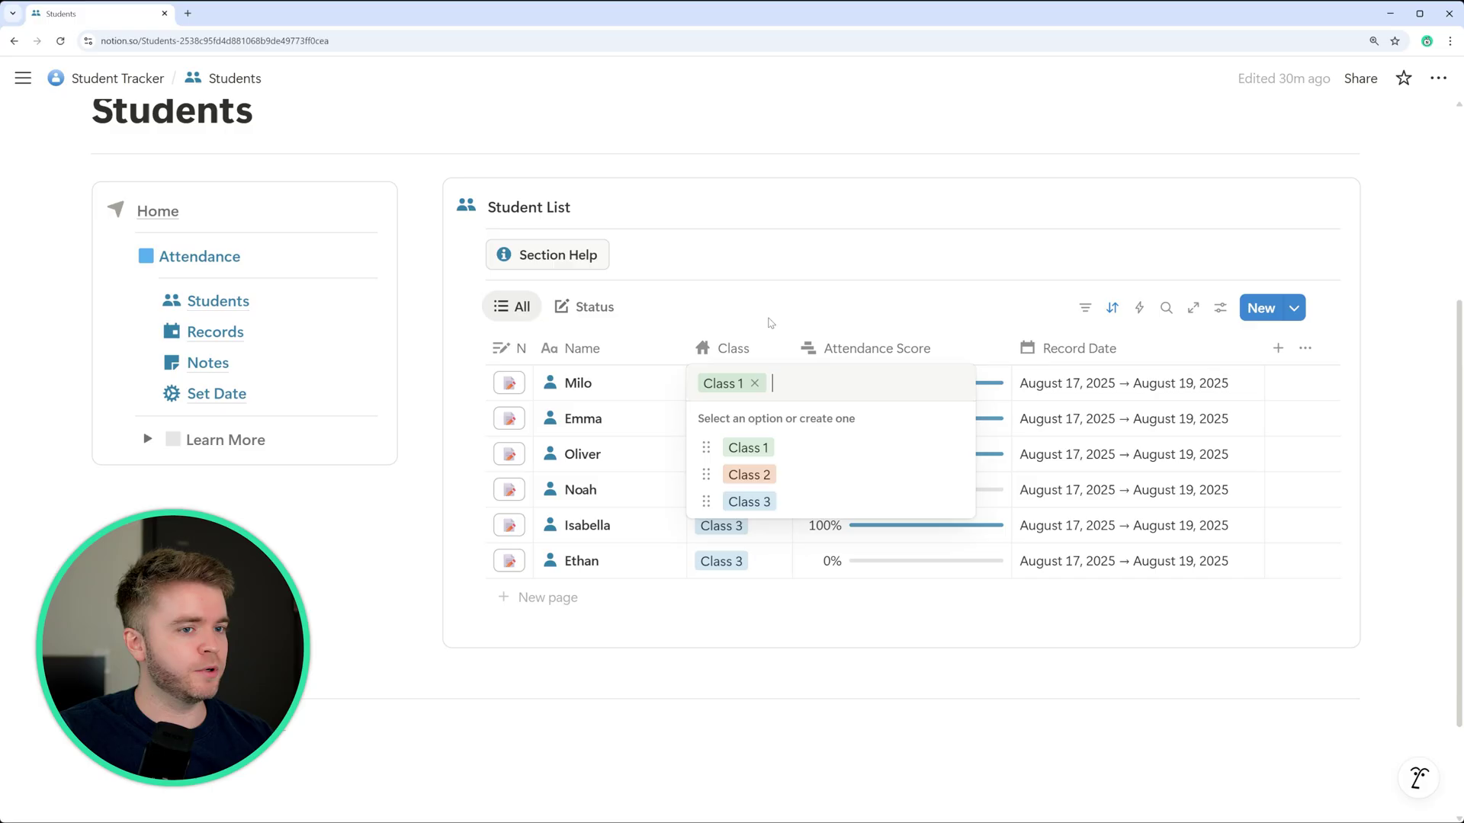
key("Escape")
scroll(764, 290, "down", 1)
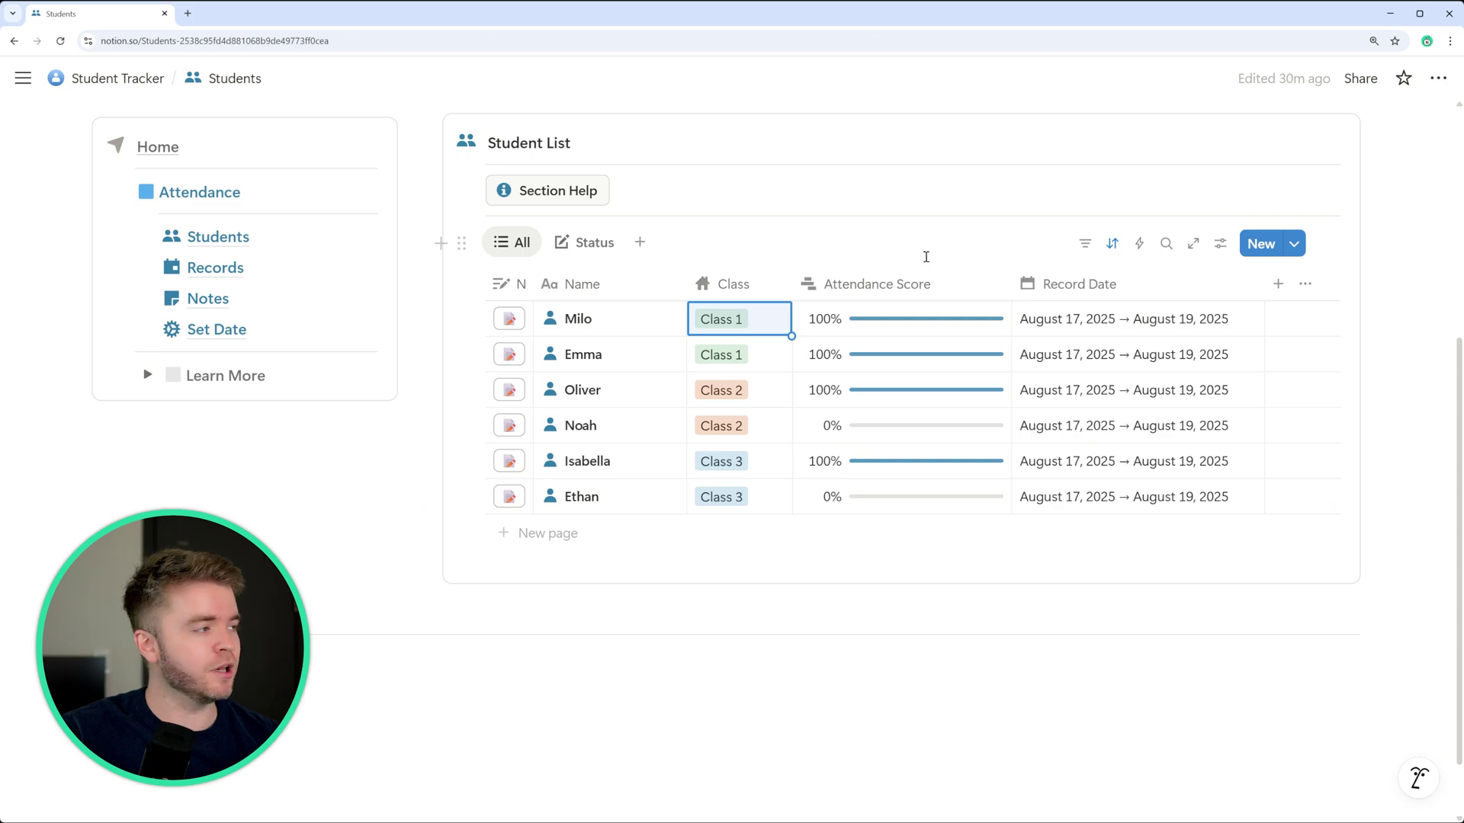
left_click(1222, 245)
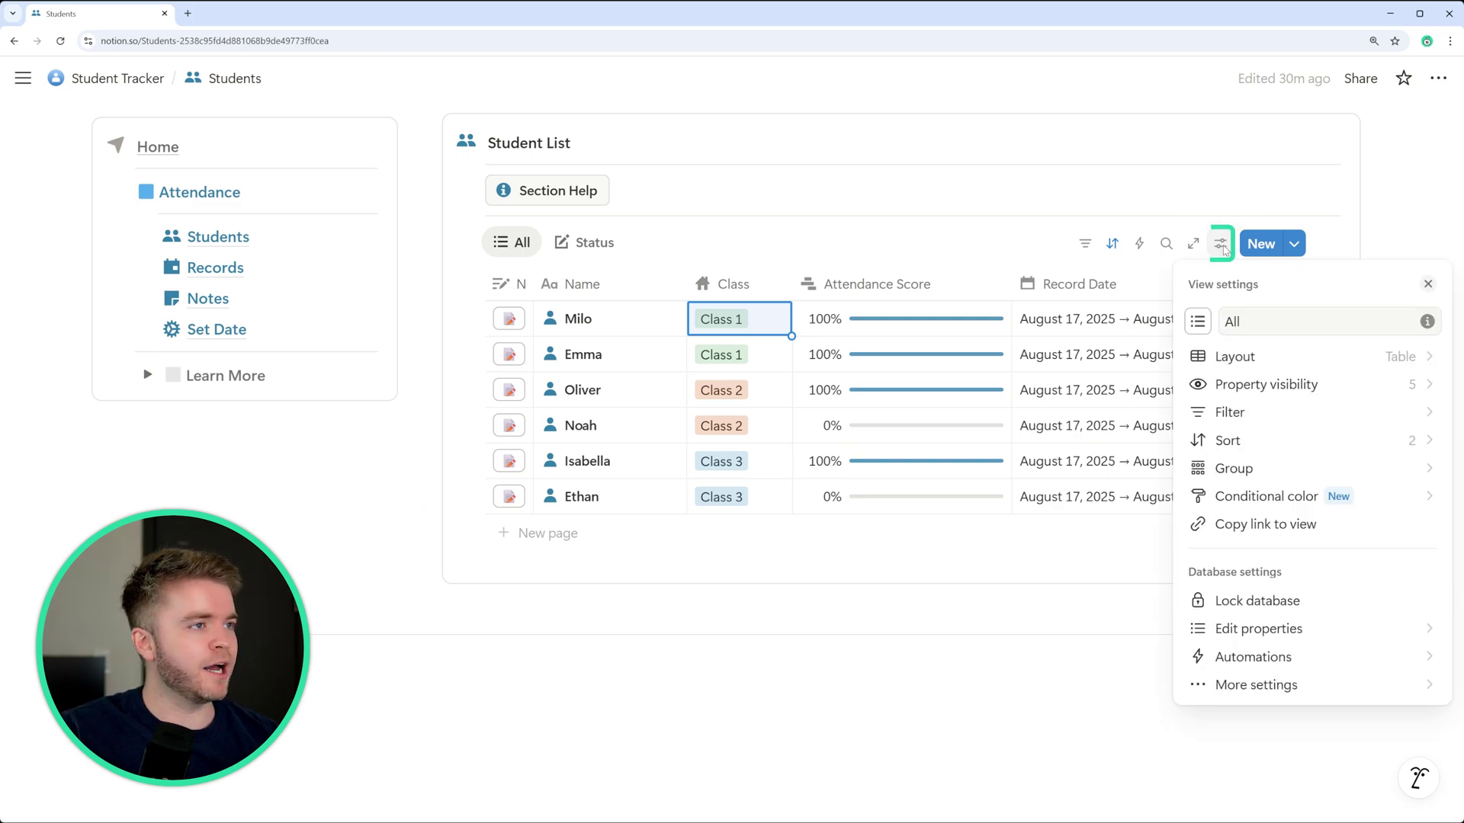
left_click(1254, 469)
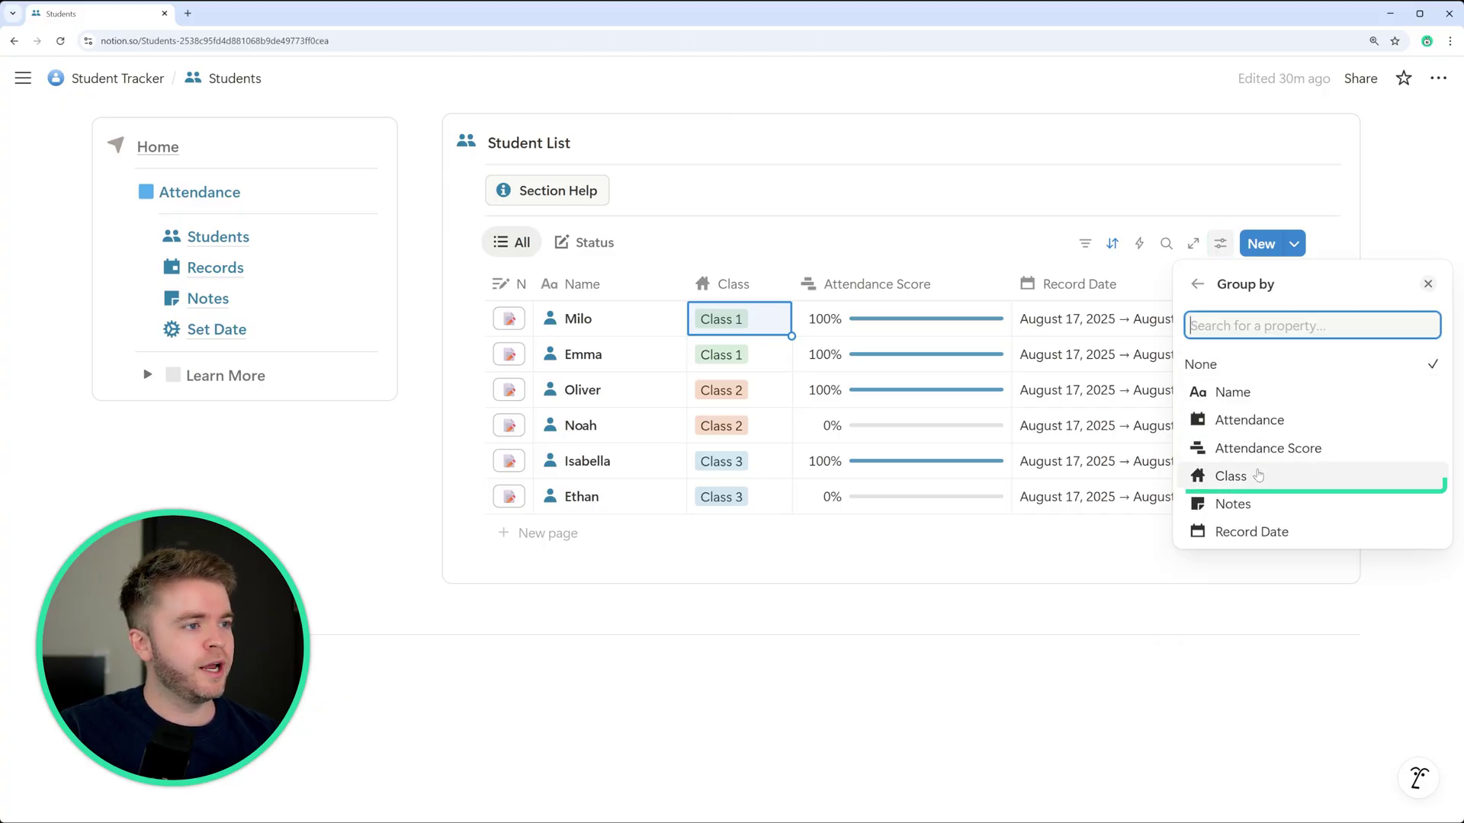
left_click(1253, 474)
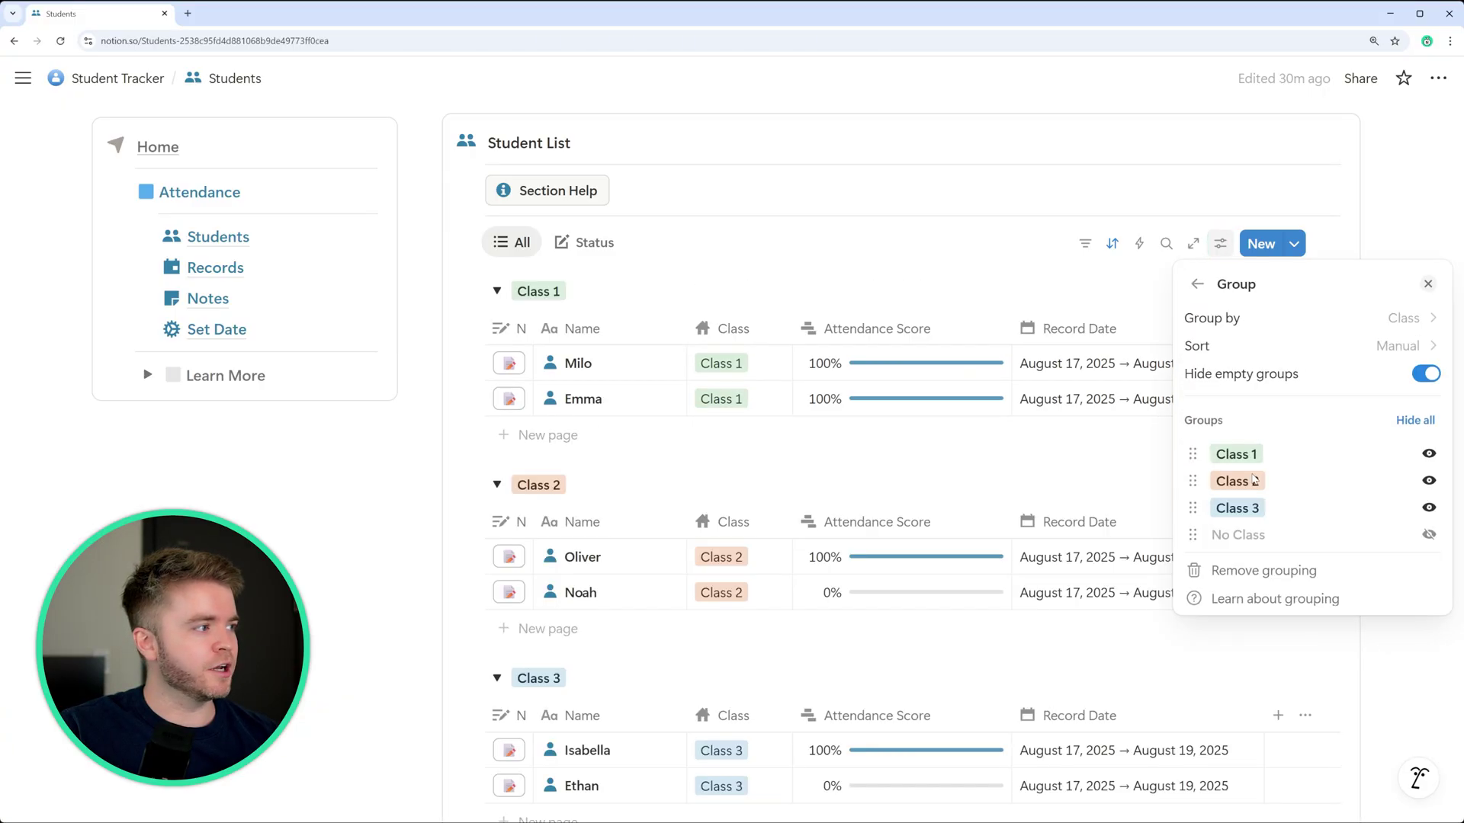
left_click(1006, 271)
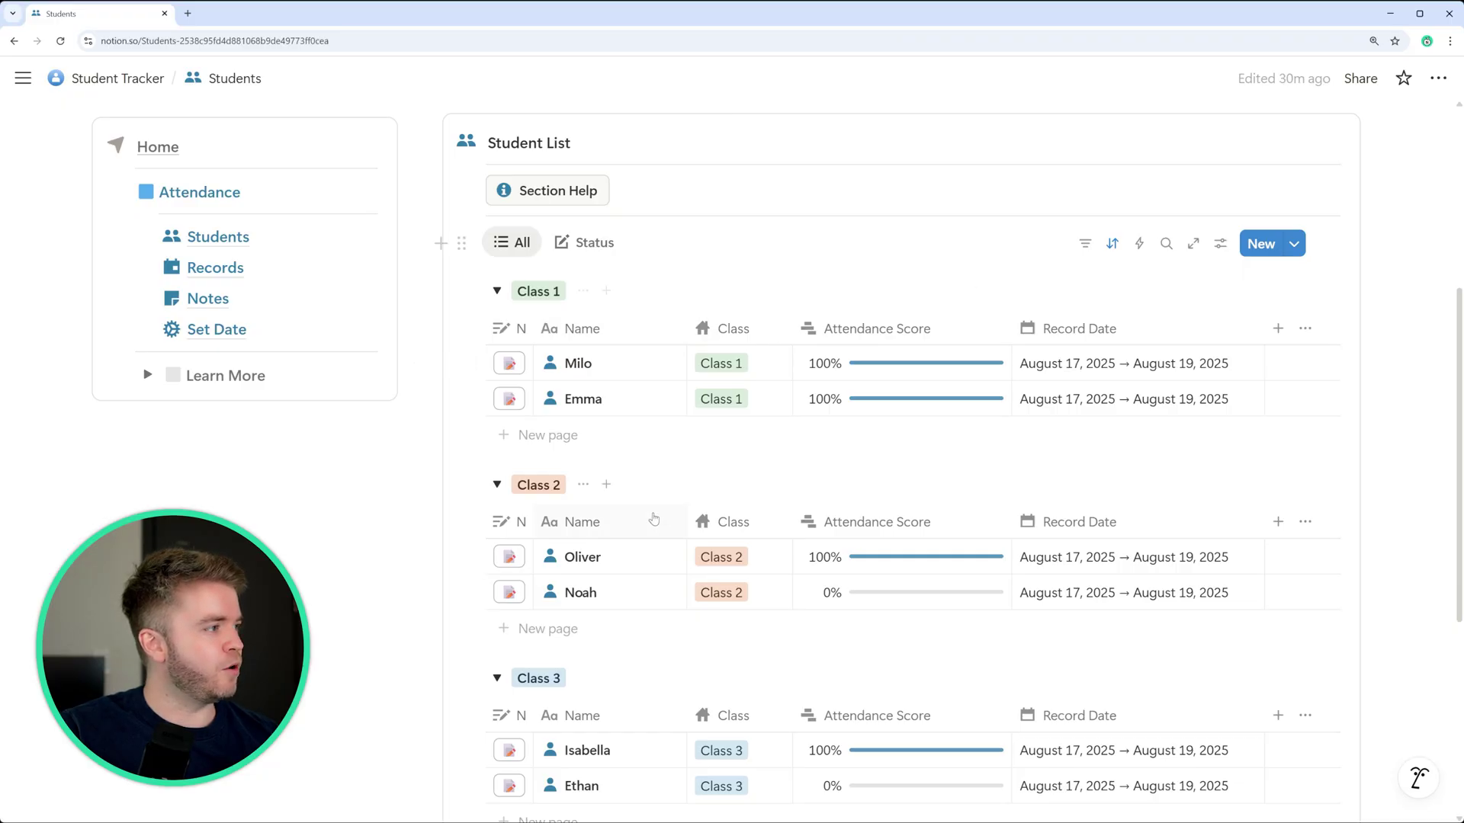
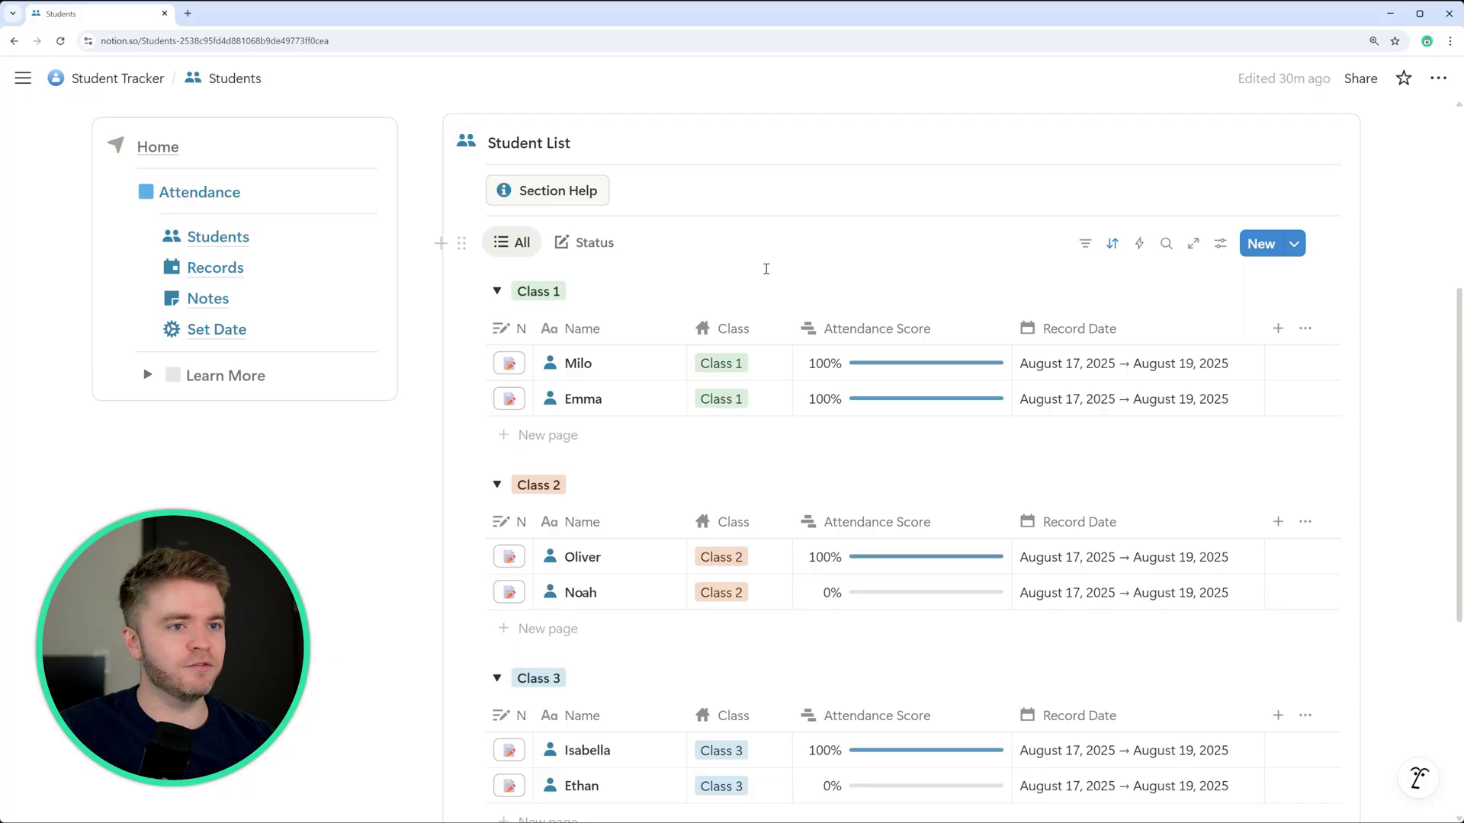
Step: Group the Status view of the Student List by Class
left_click(584, 242)
key("Escape")
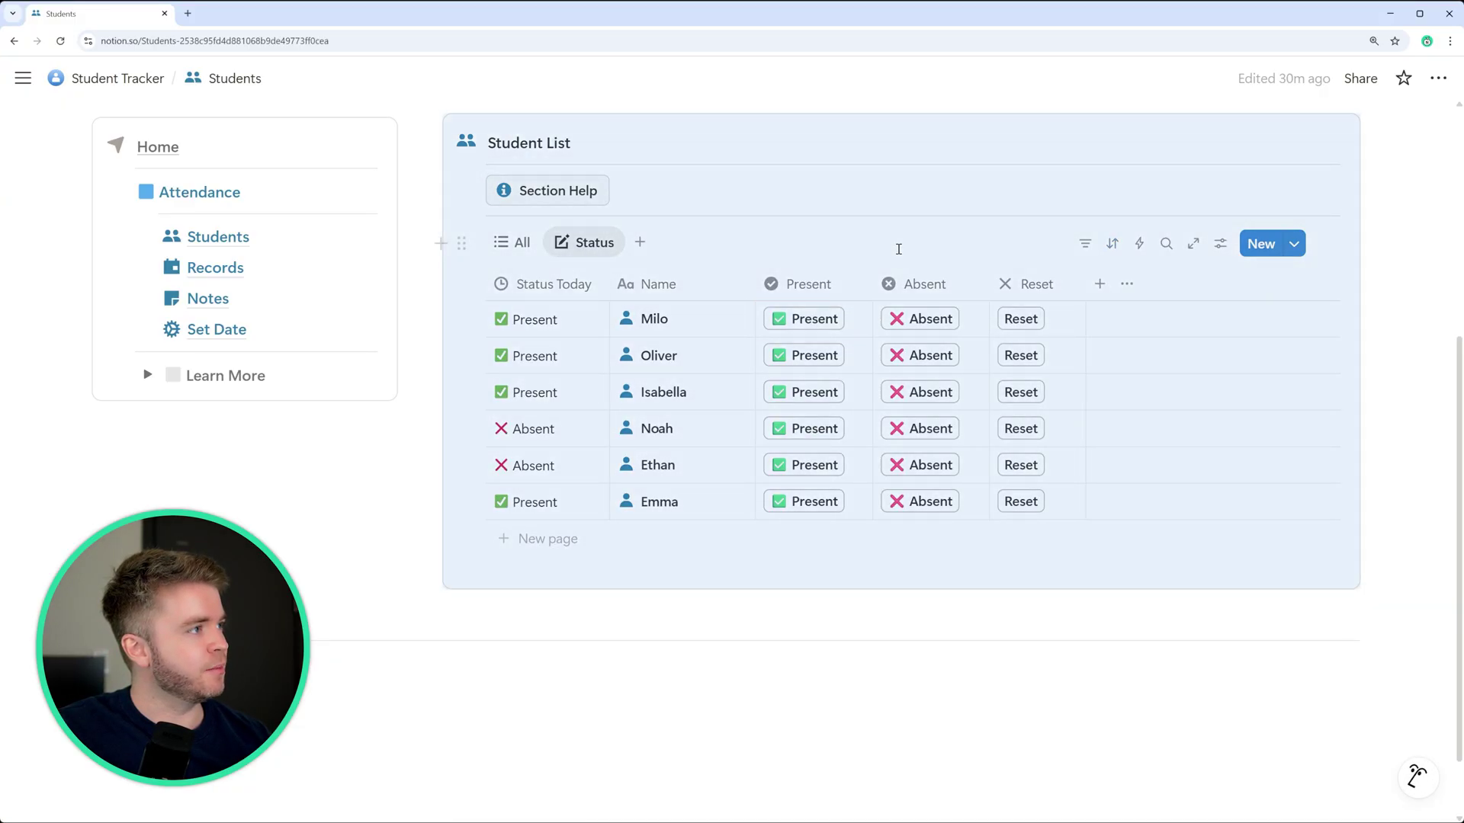
left_click(899, 249)
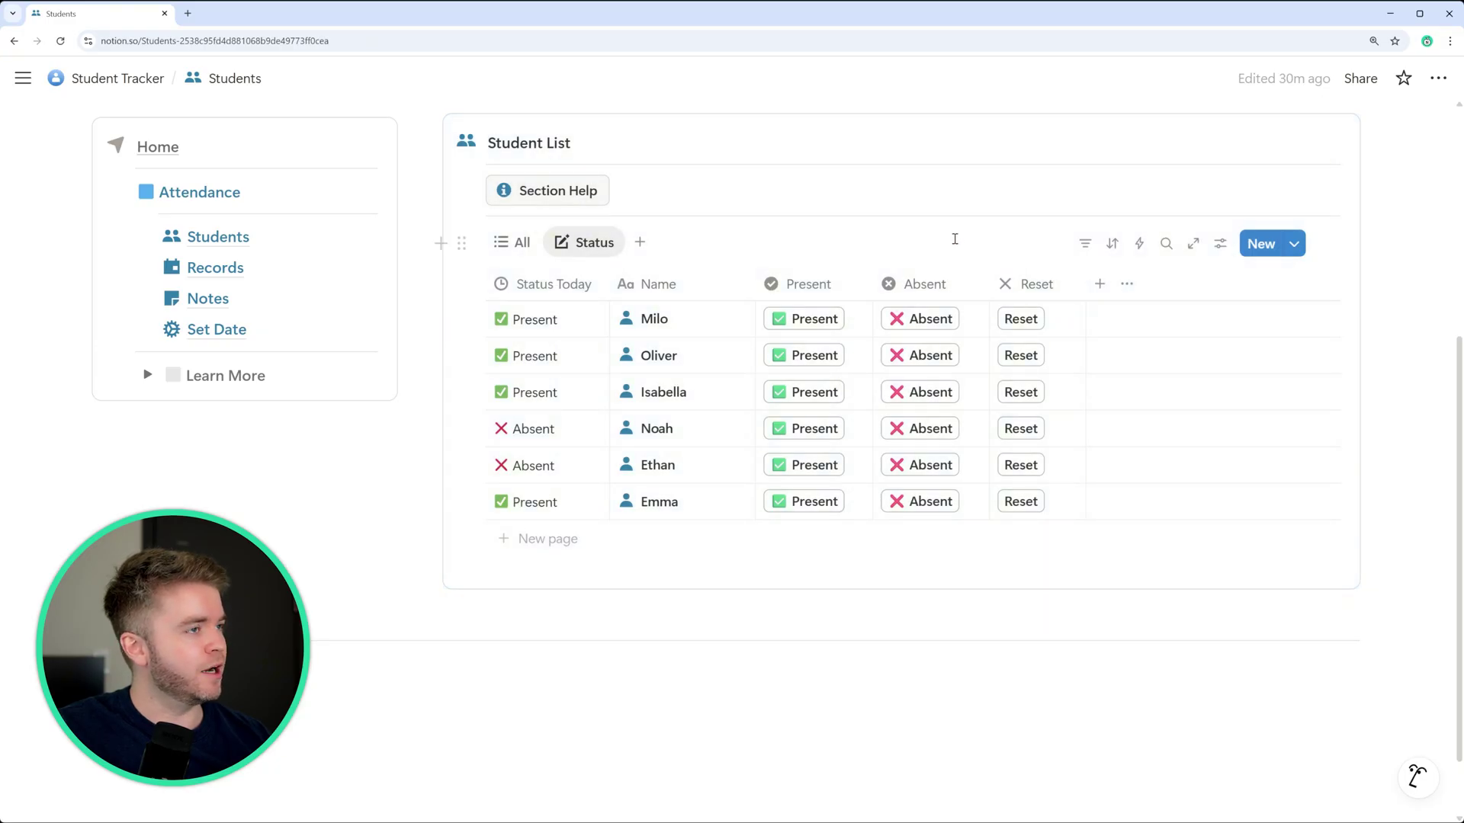
left_click(1221, 245)
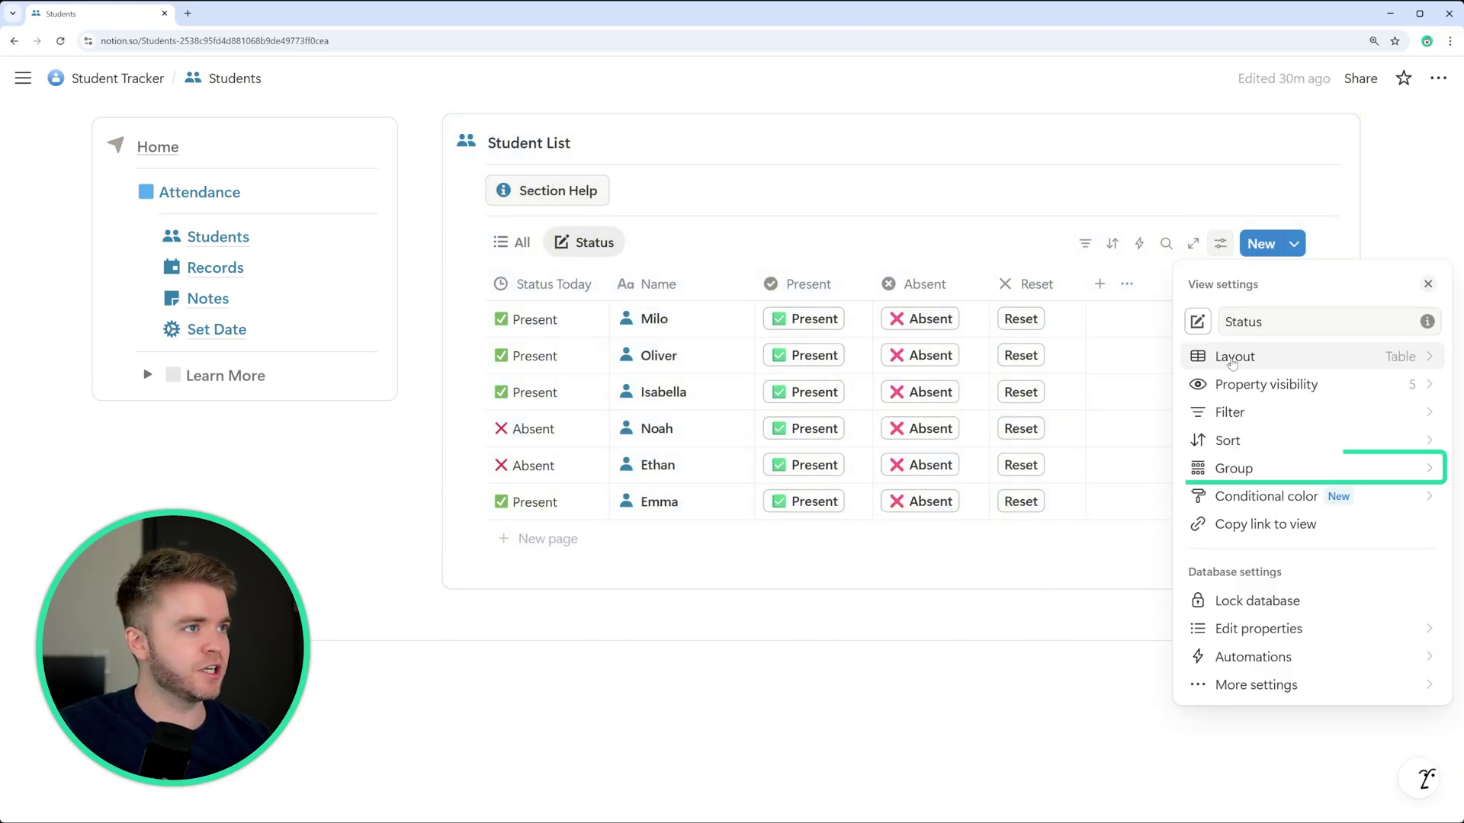
left_click(1280, 473)
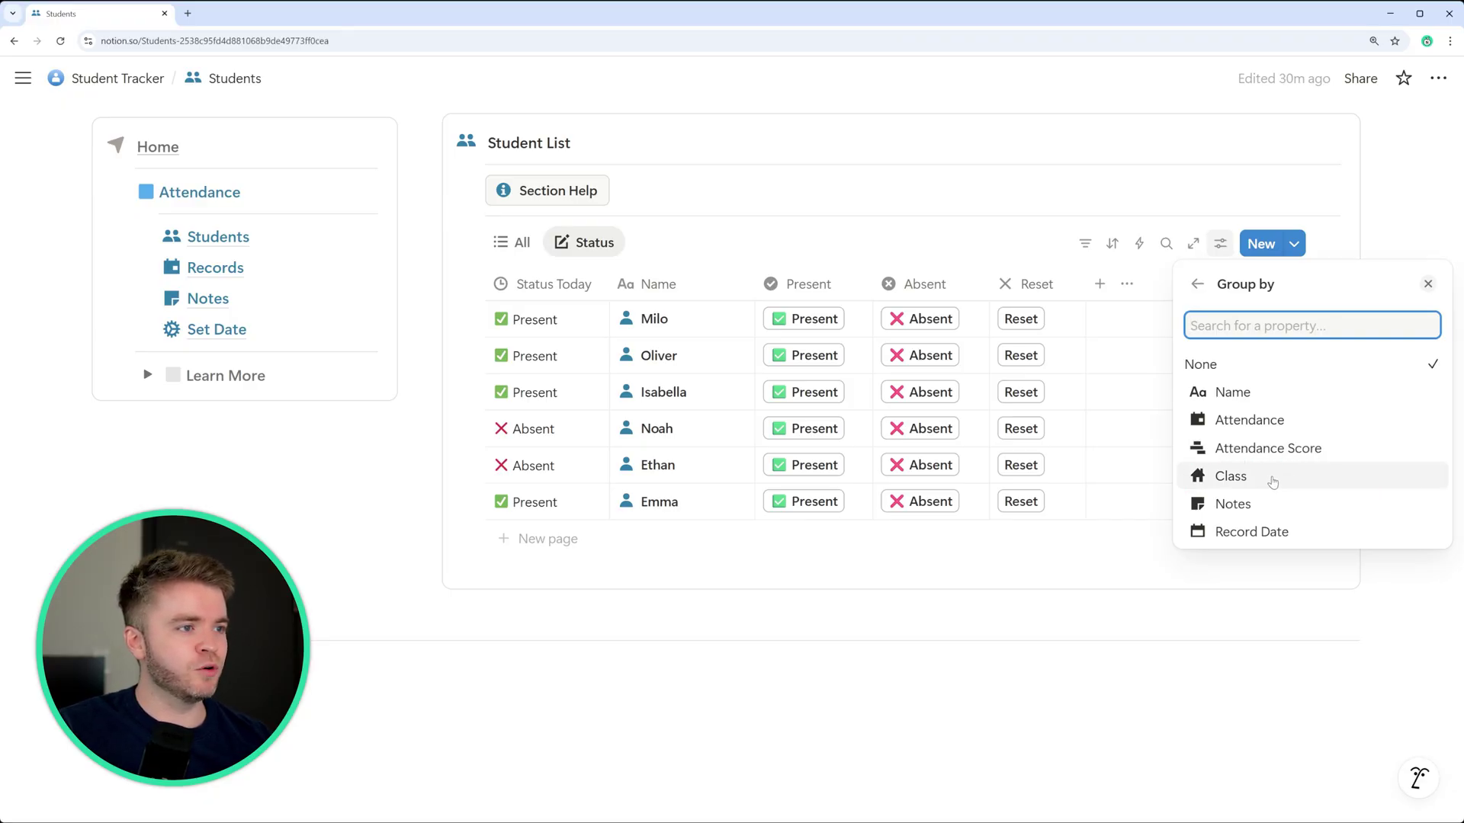
left_click(1272, 481)
left_click(897, 227)
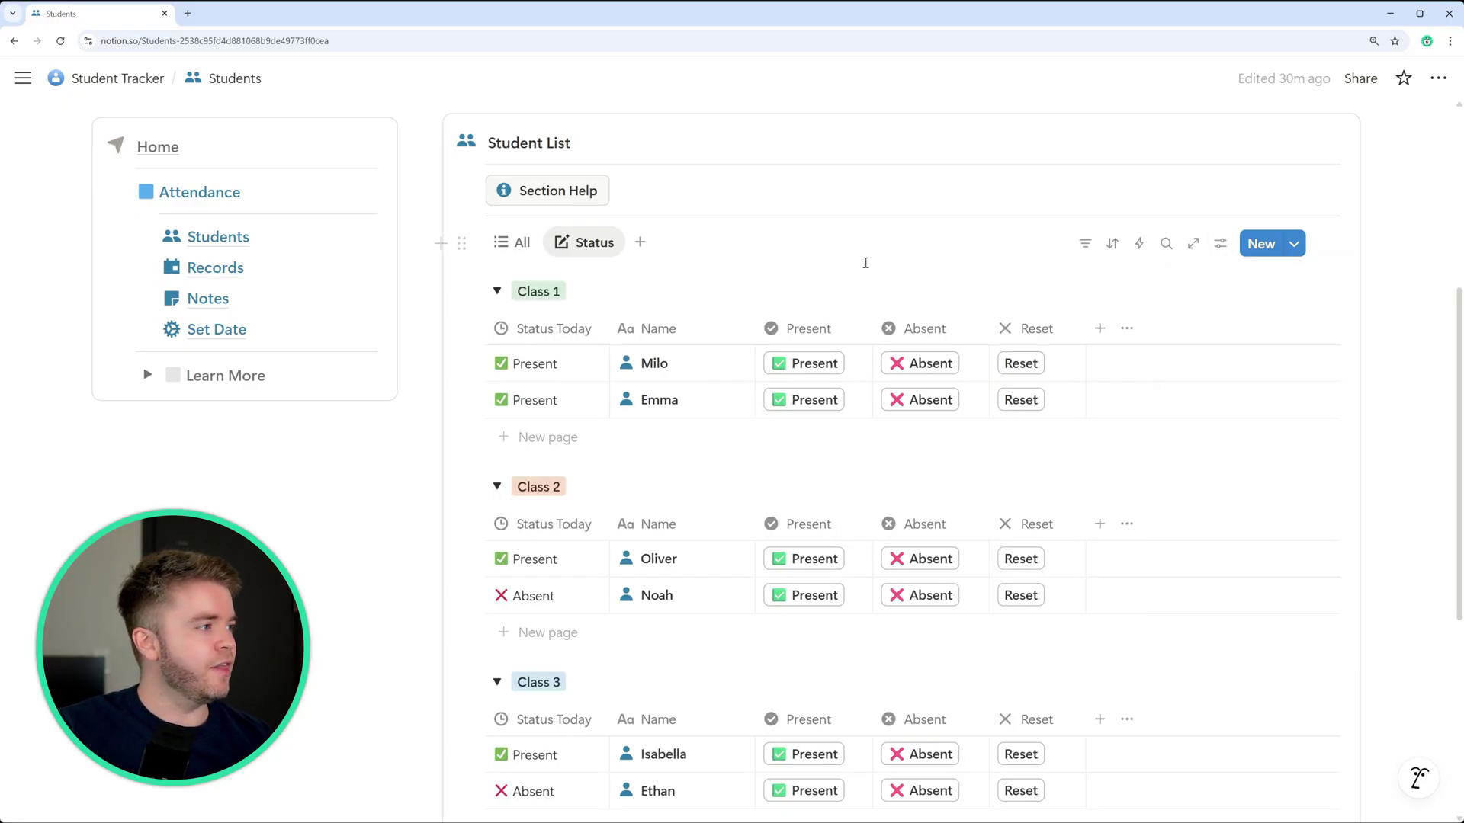
scroll(865, 263, "down", 2)
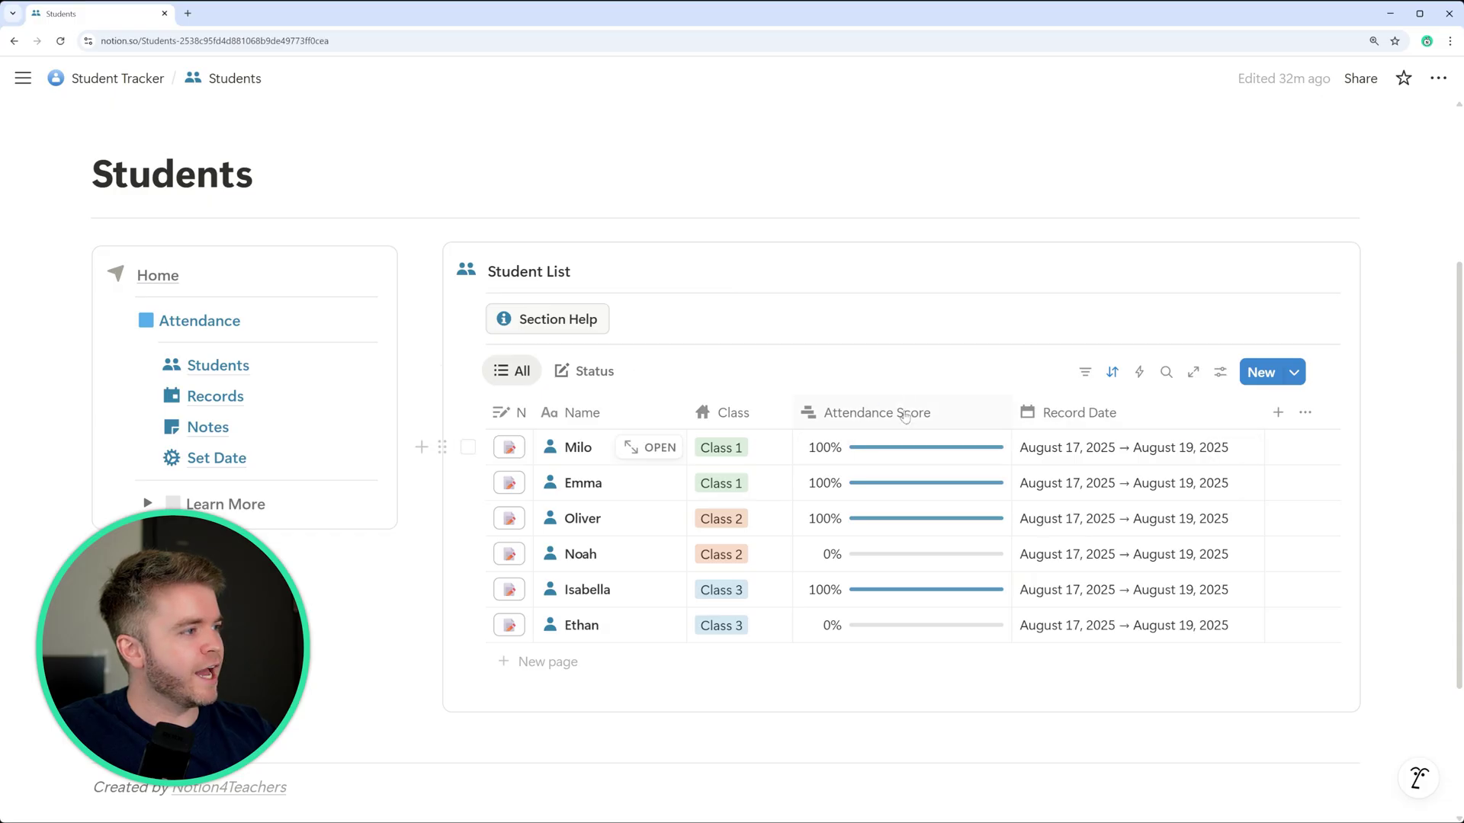
Step: Inspect the formula behind the first student's Attendance Score and close it without edits
left_click(937, 452)
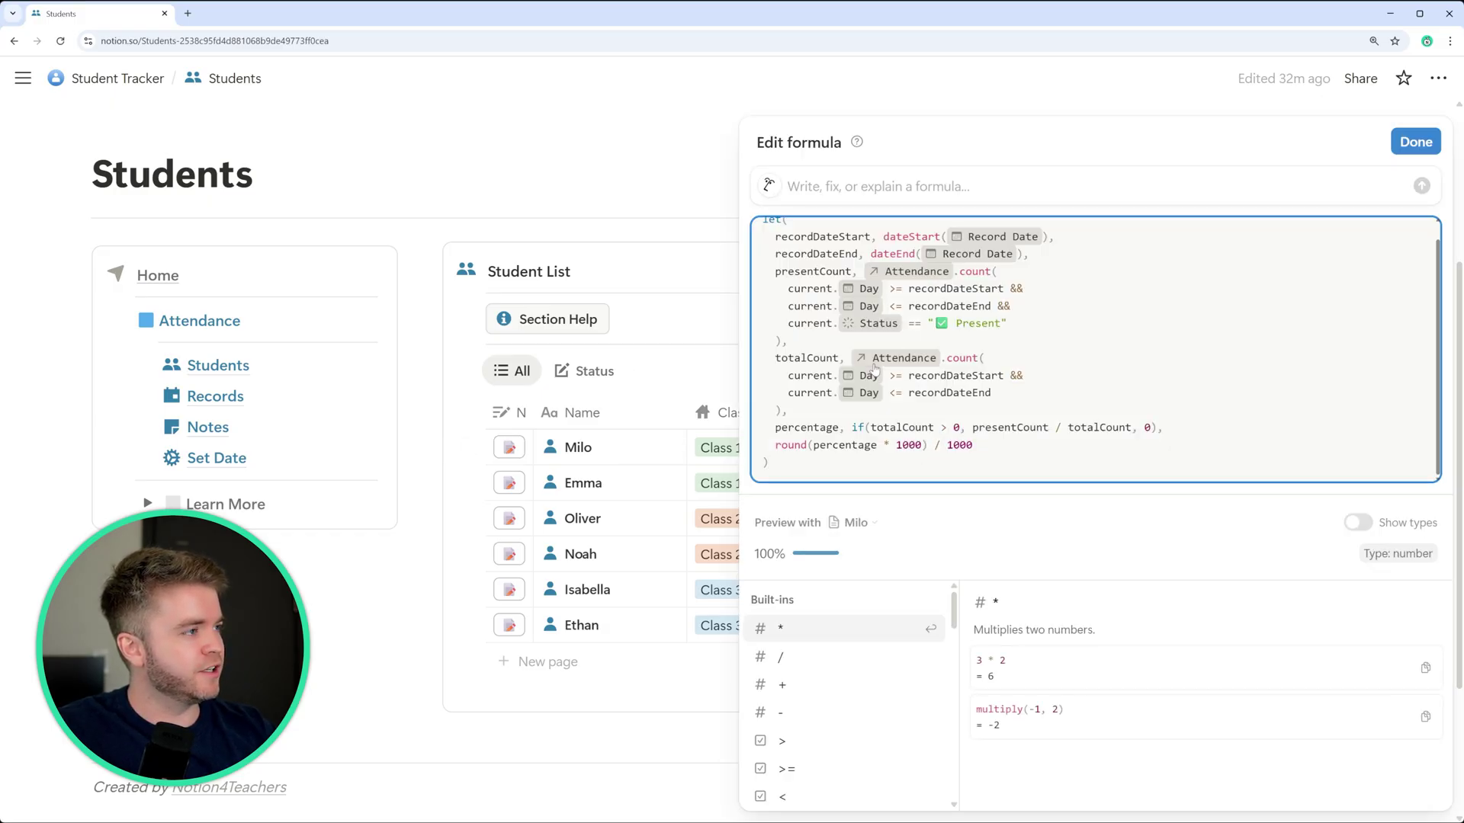
scroll(874, 369, "up", 1)
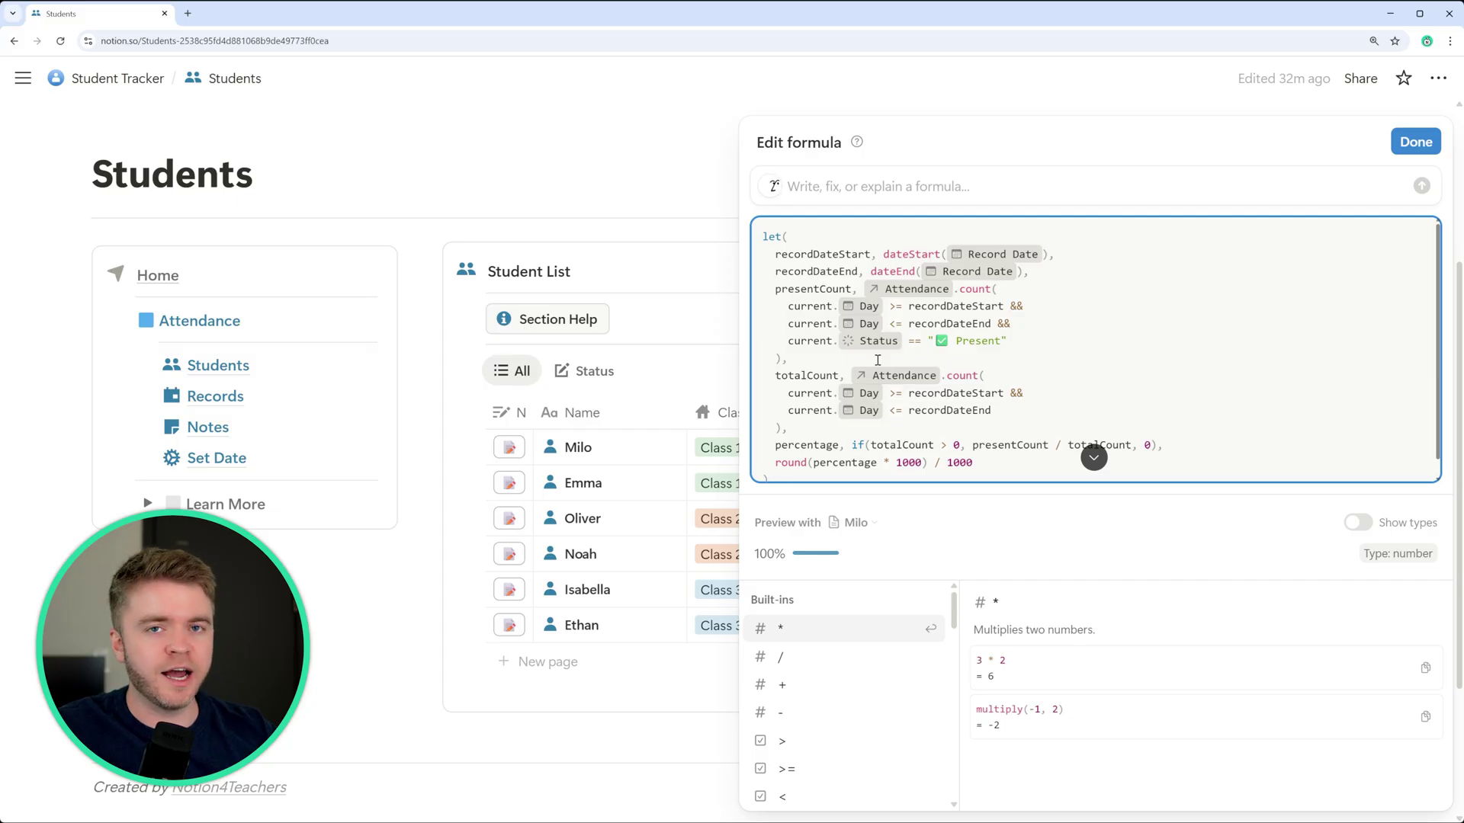
key("Escape")
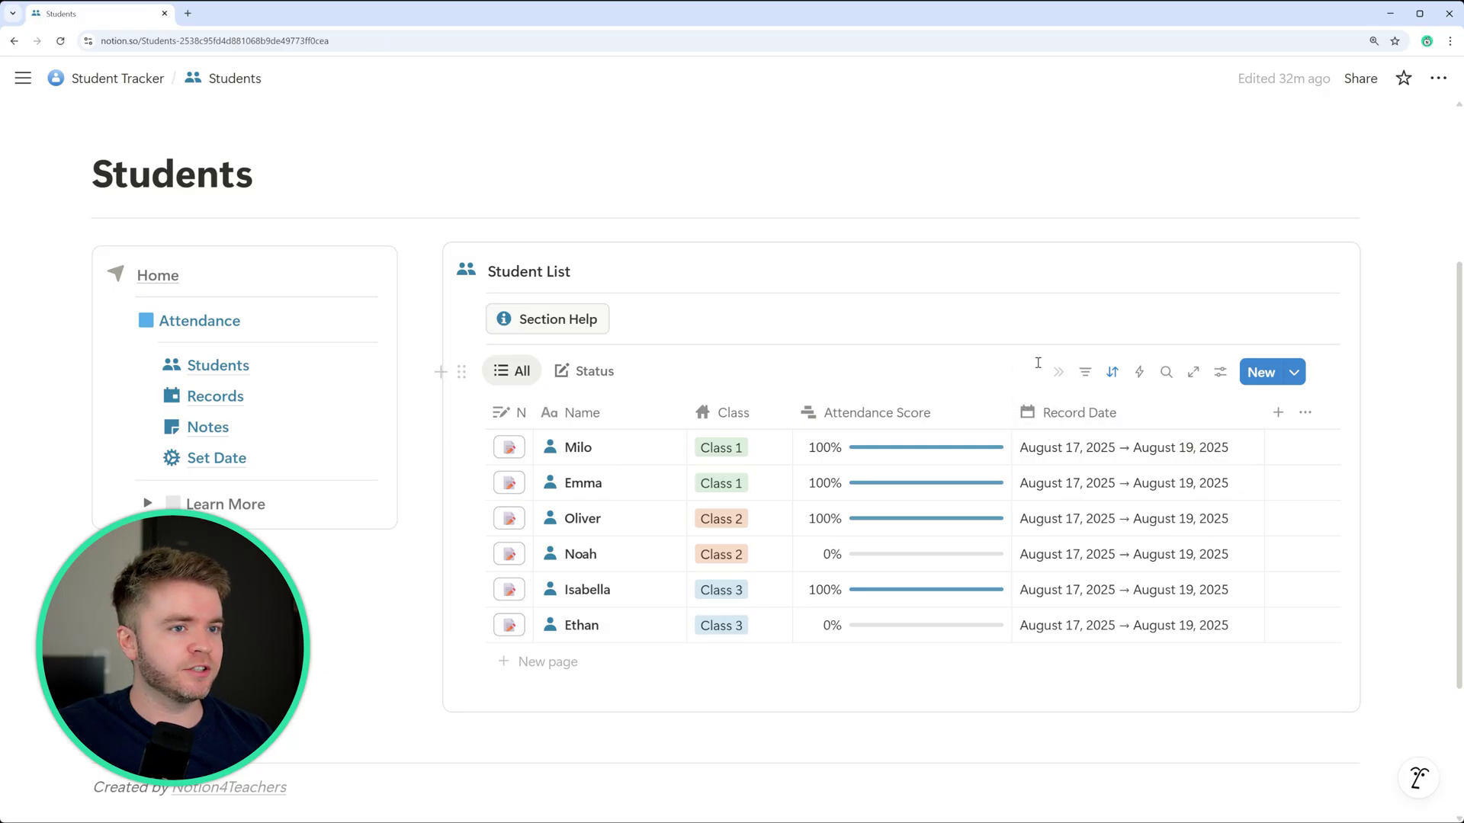
Step: Check the first student's Record Date range without changing it and display the Status view of the Student List
left_click(1076, 456)
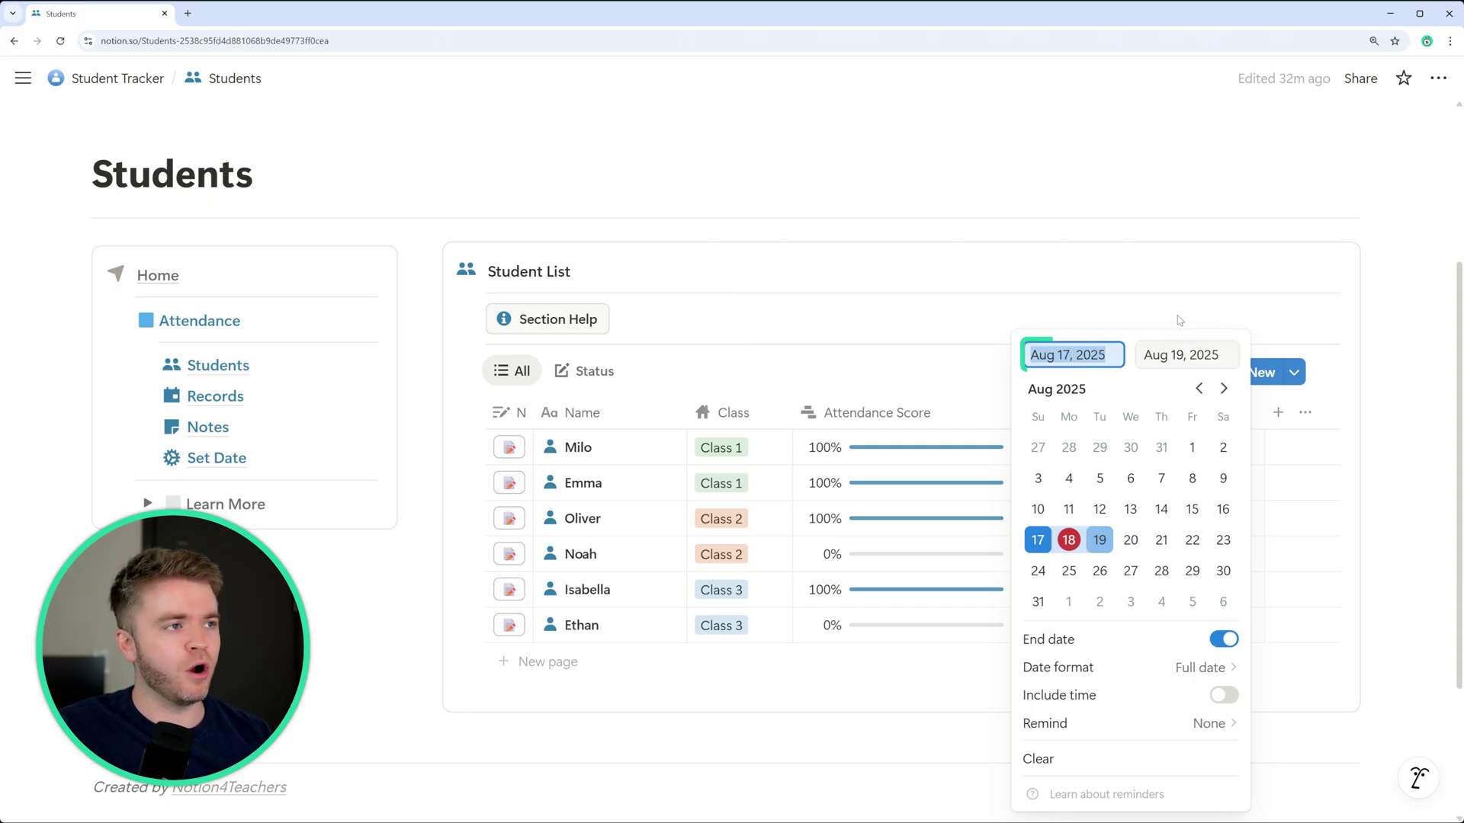
key("Escape")
left_click(591, 379)
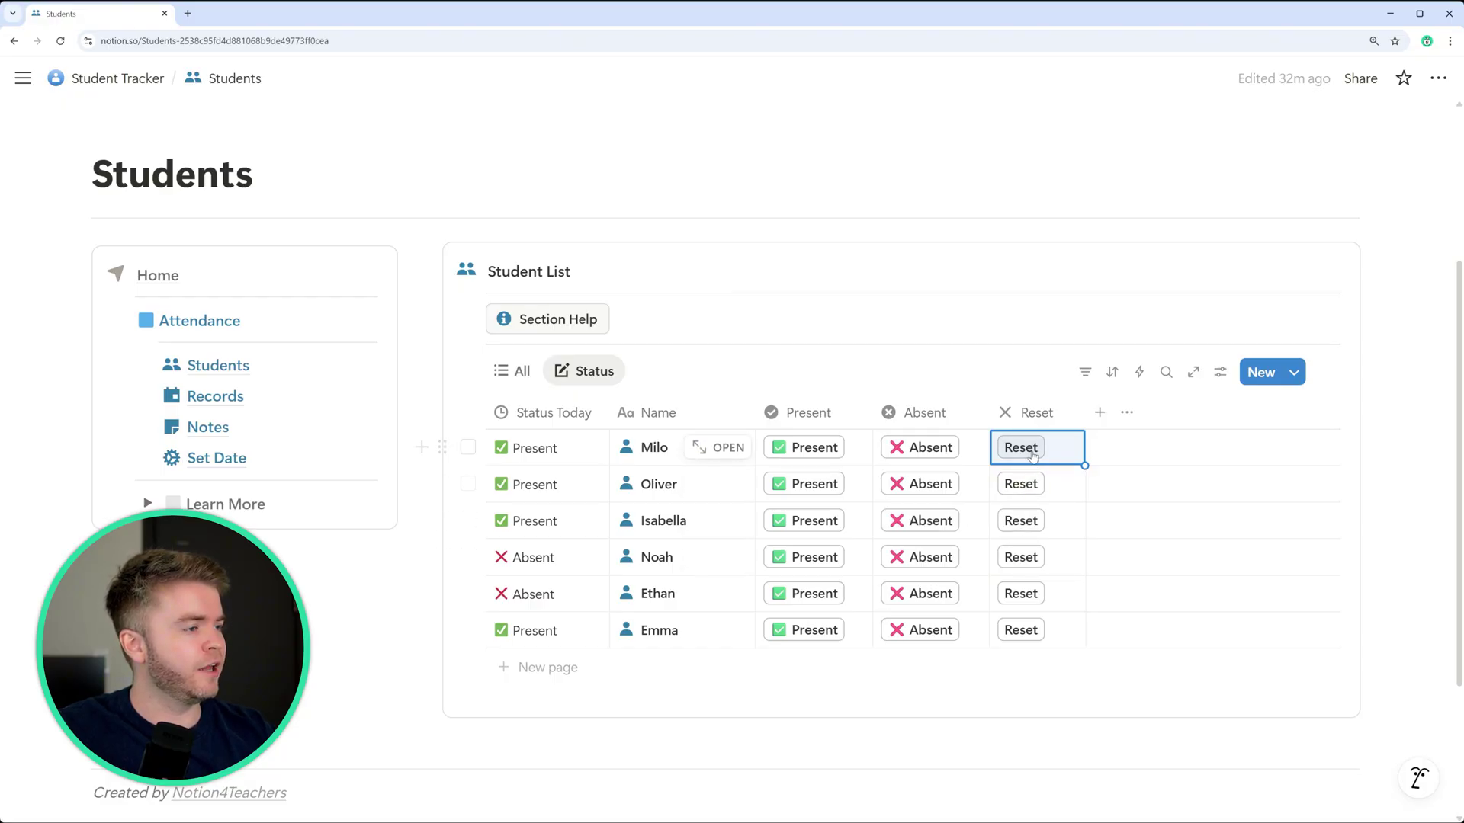
left_click(859, 383)
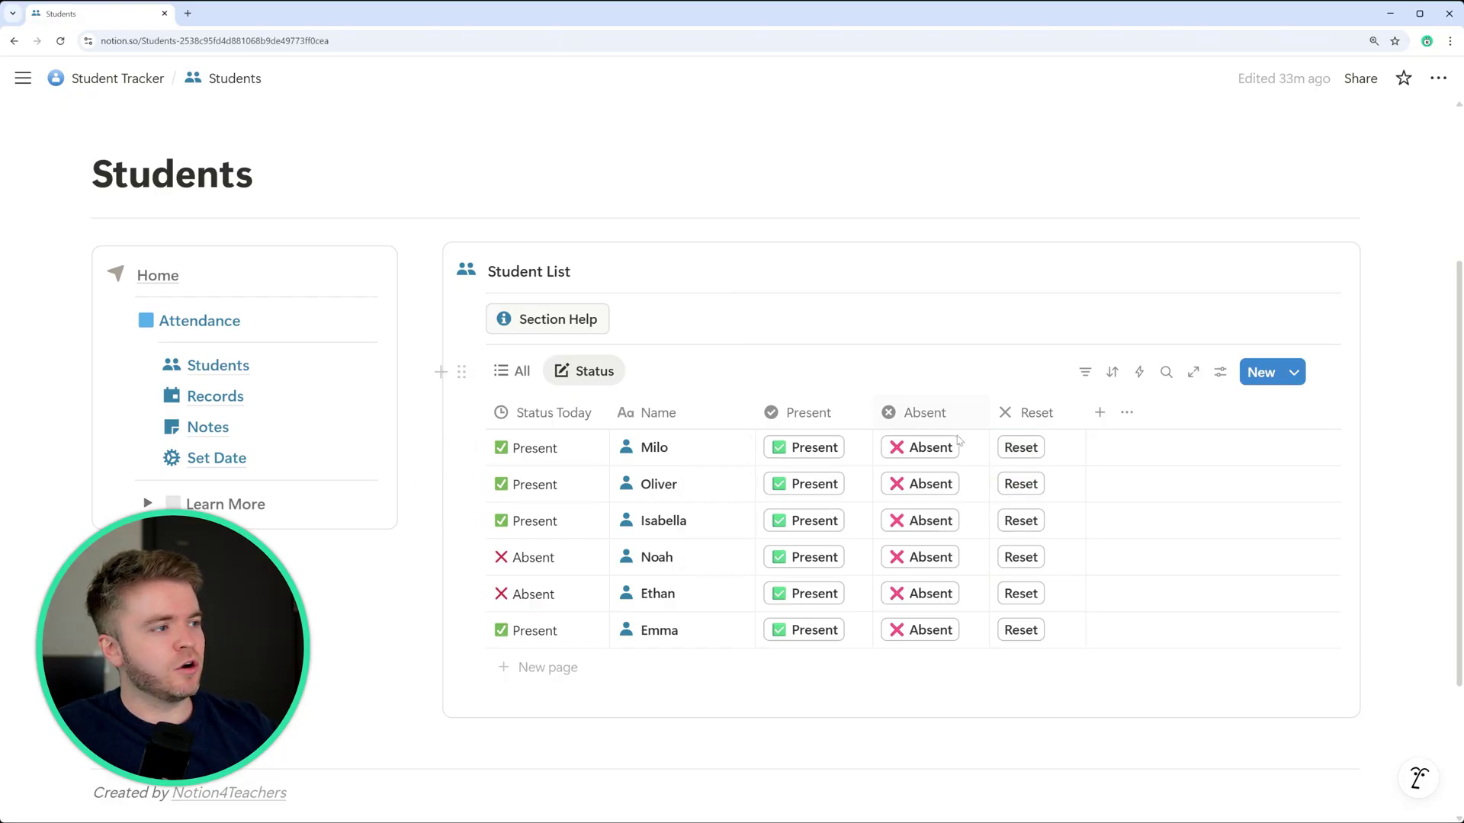
Step: Reset today's attendance status for all six students in the Status view
left_click(1021, 448)
left_click(1021, 483)
left_click(1020, 520)
left_click(1020, 555)
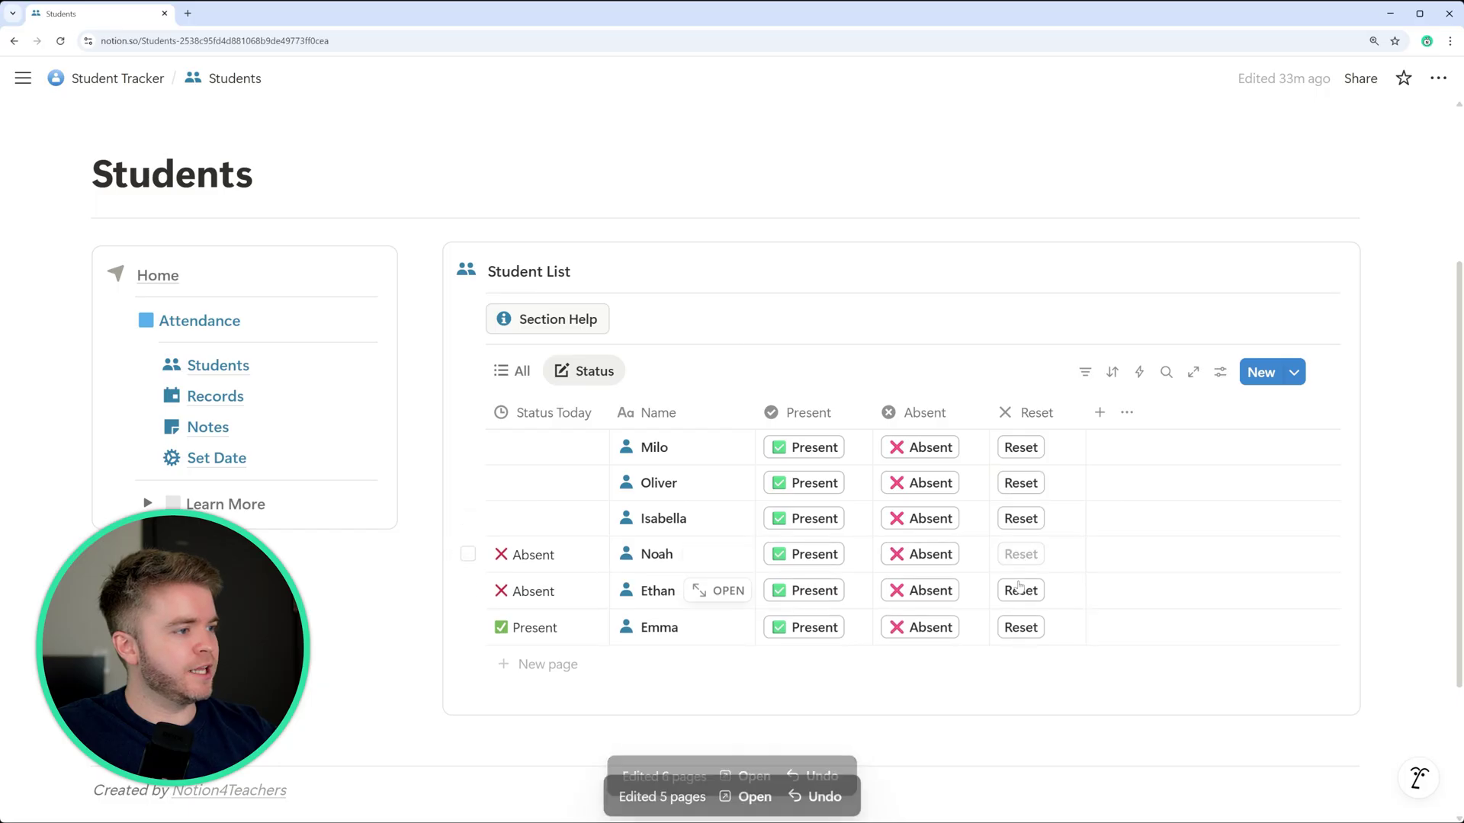
left_click(1020, 590)
left_click(1020, 627)
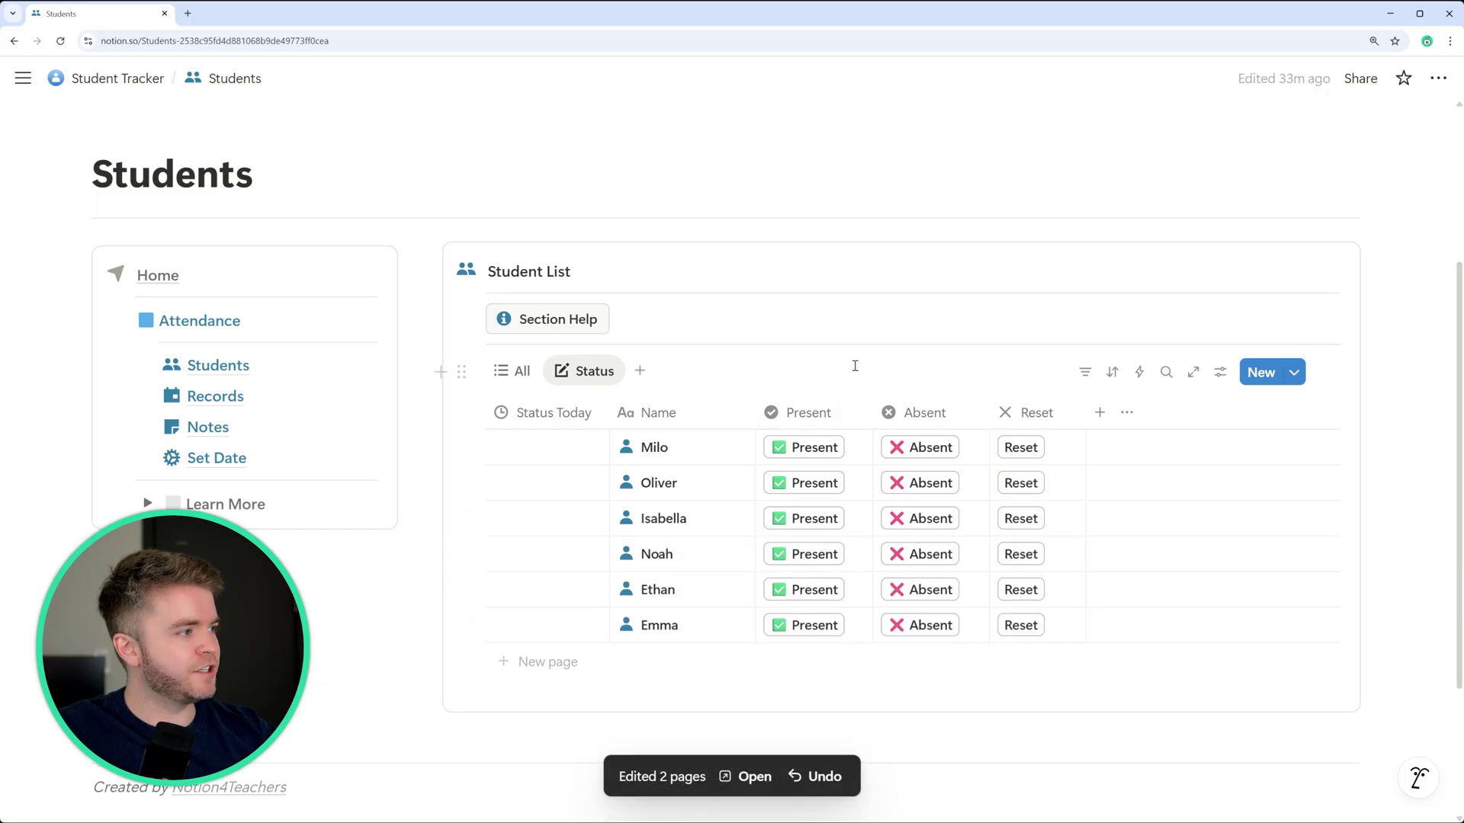
Step: Mark the first three students and the last one Present, and the fourth and fifth students Absent for today
left_click(813, 447)
left_click(806, 483)
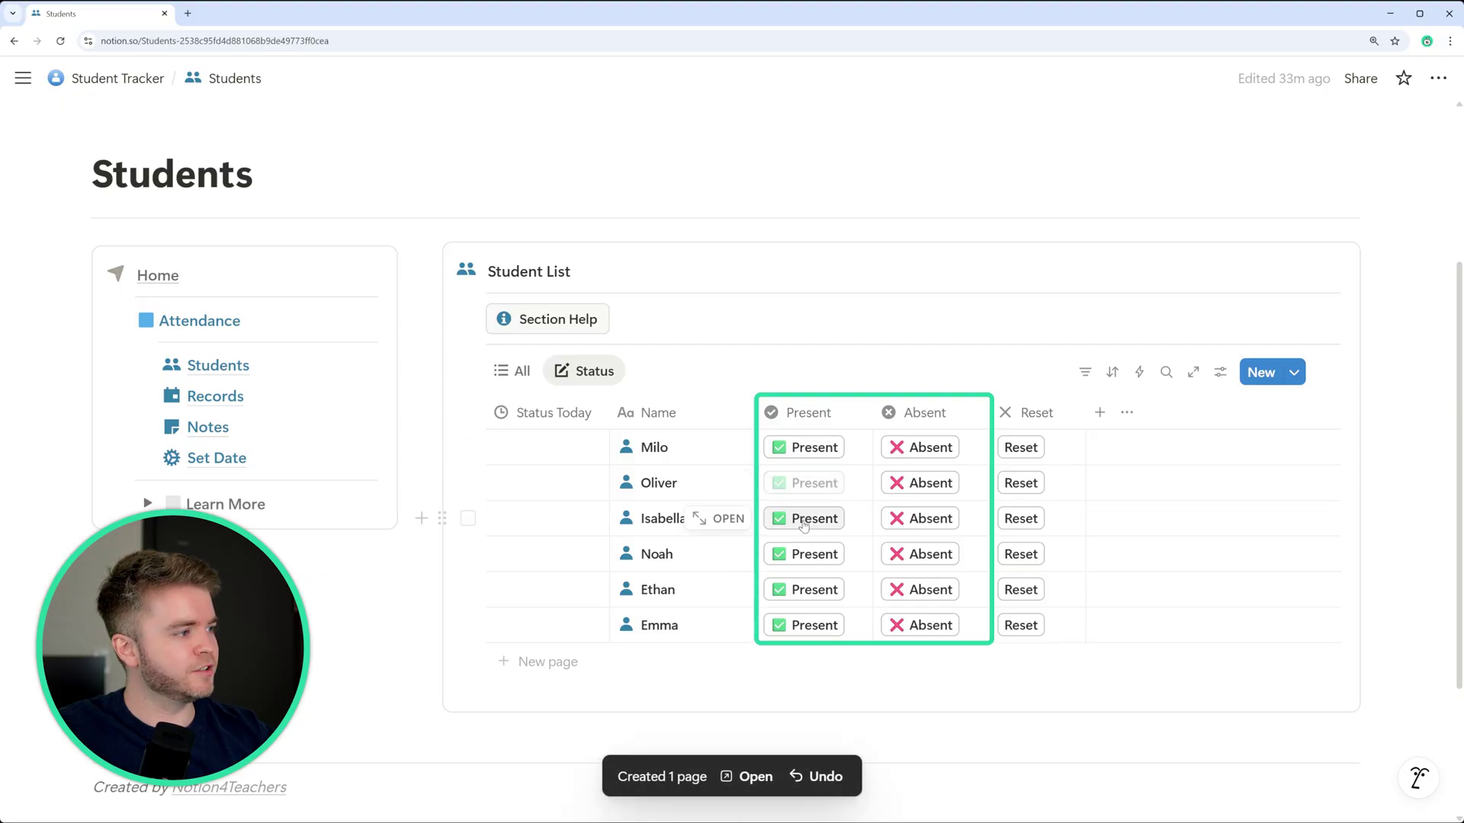
left_click(805, 525)
left_click(920, 554)
left_click(920, 590)
left_click(813, 625)
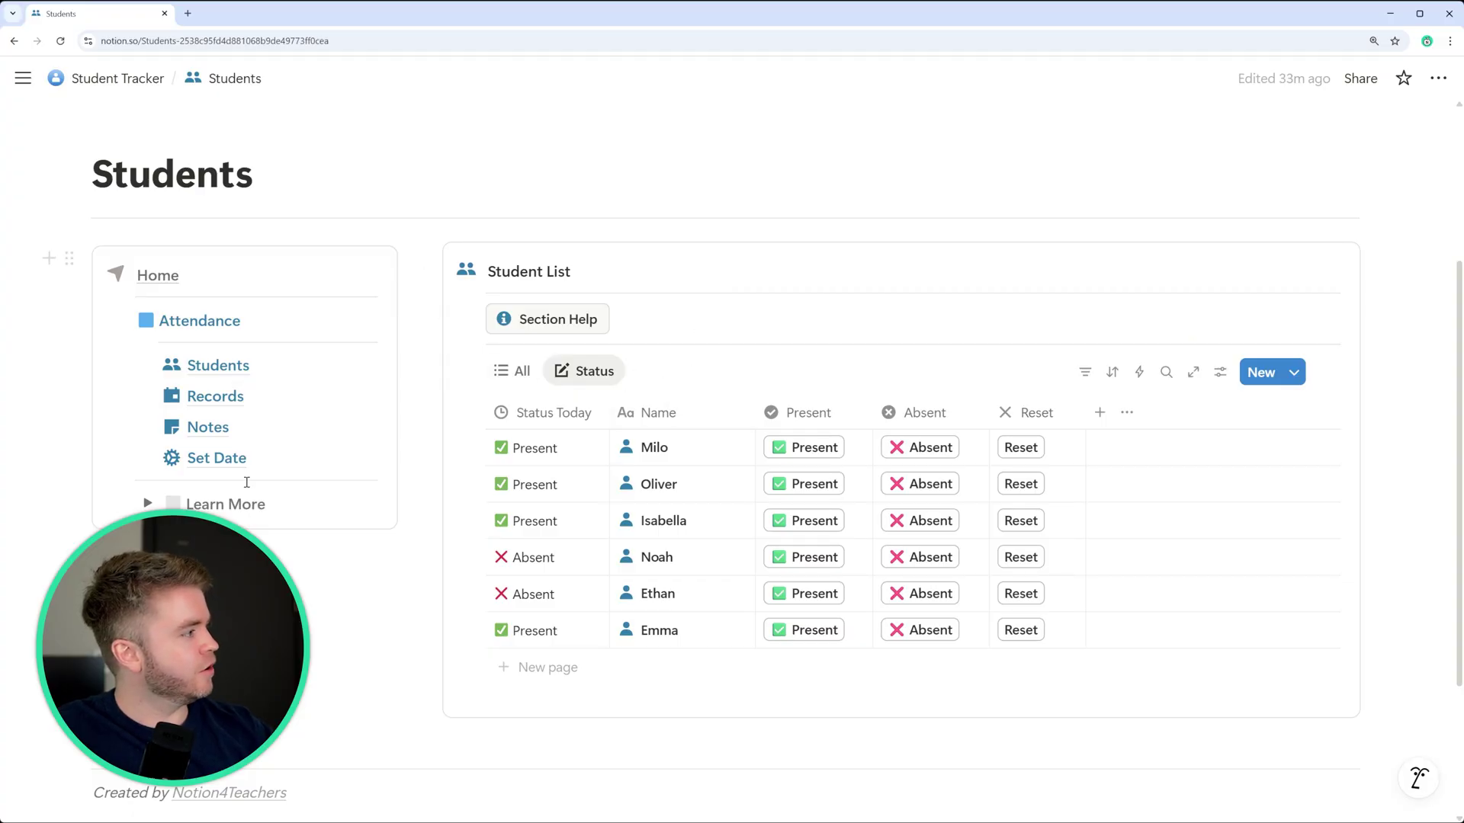
Step: On the Records page, add the note "Home sick." to the first Absent record of August 18, 2025
left_click(229, 396)
scroll(783, 422, "down", 3)
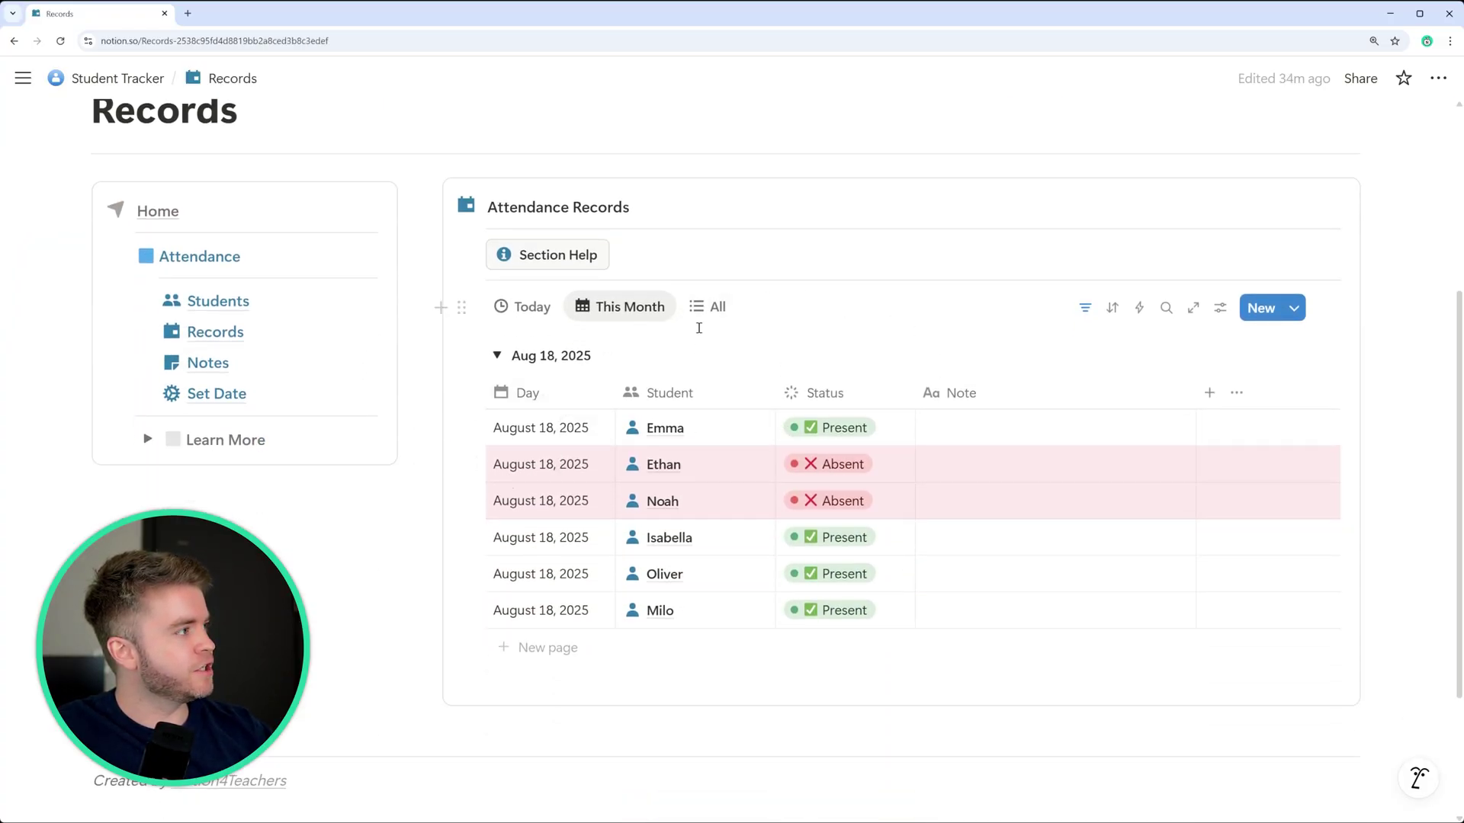
left_click(1045, 466)
type("Home sick.")
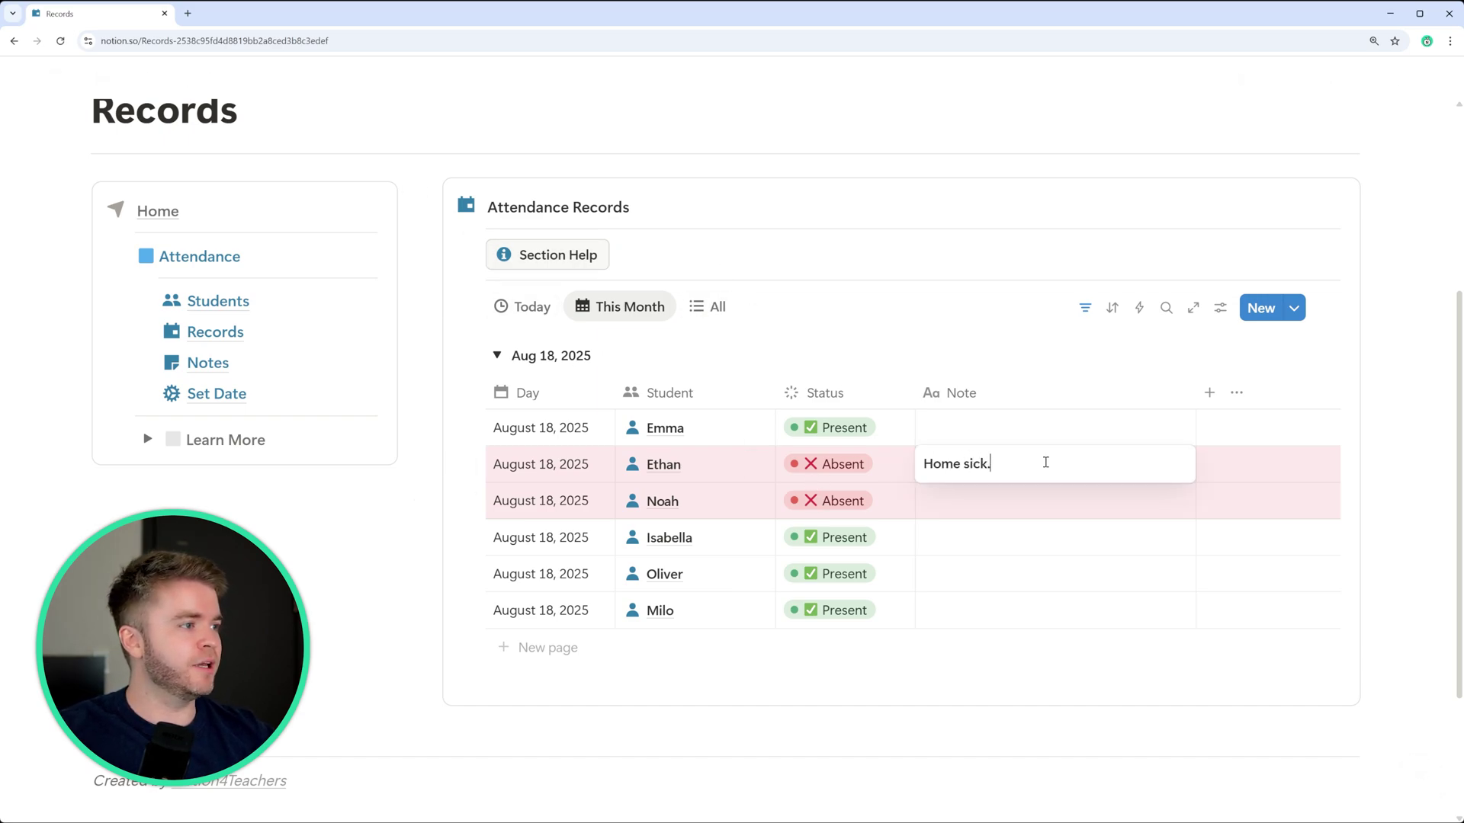
key("Return")
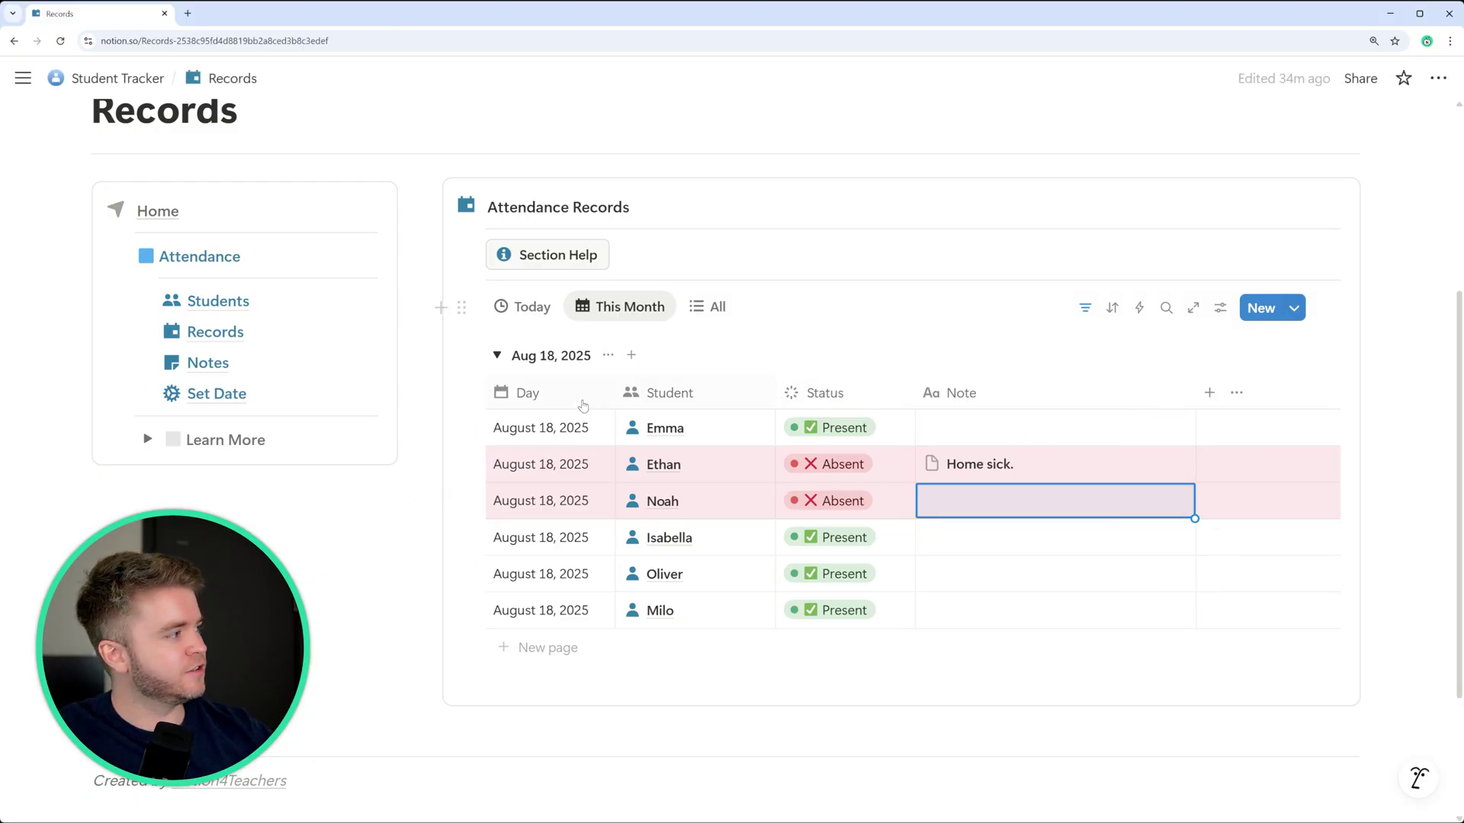
Step: Review the Status view on the Students page, and return to the Records page to examine the Note column
mouse_move(304, 364)
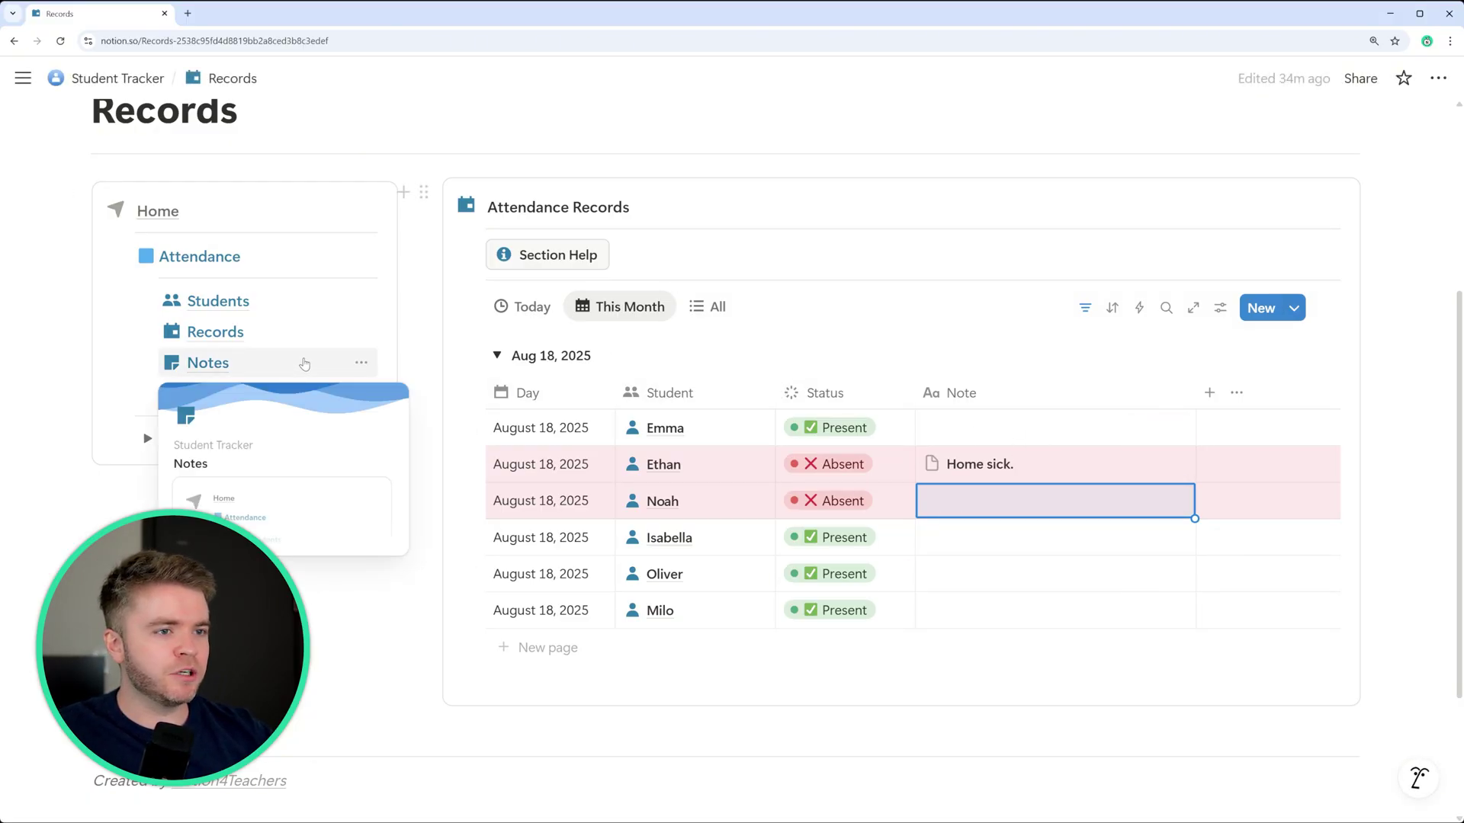
left_click(230, 305)
scroll(902, 510, "down", 4)
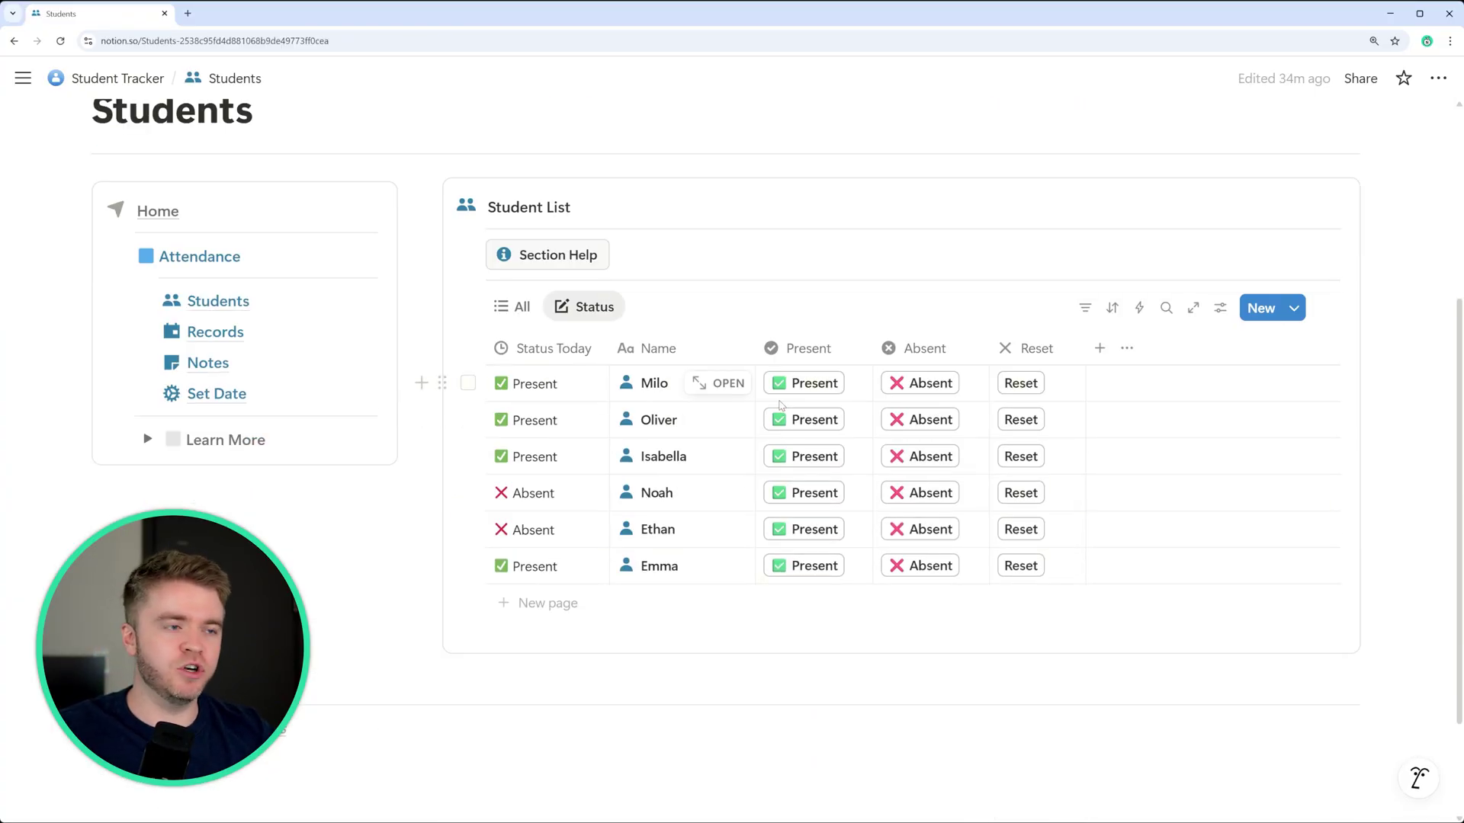
left_click(258, 336)
scroll(879, 425, "down", 5)
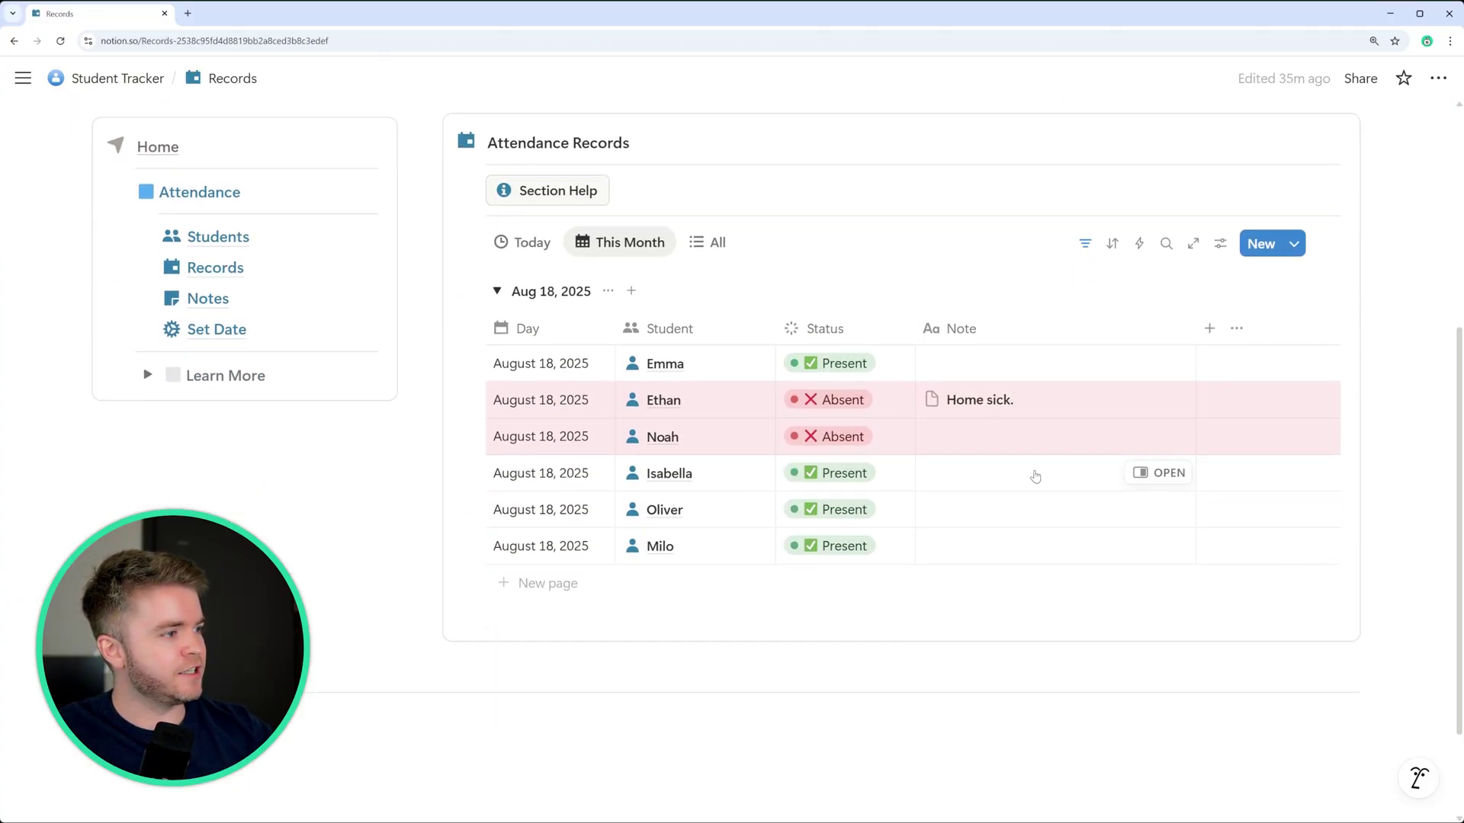
Step: Show the hidden Status Note property in the Status view of the Student List on the Students page
left_click(232, 240)
scroll(970, 389, "down", 3)
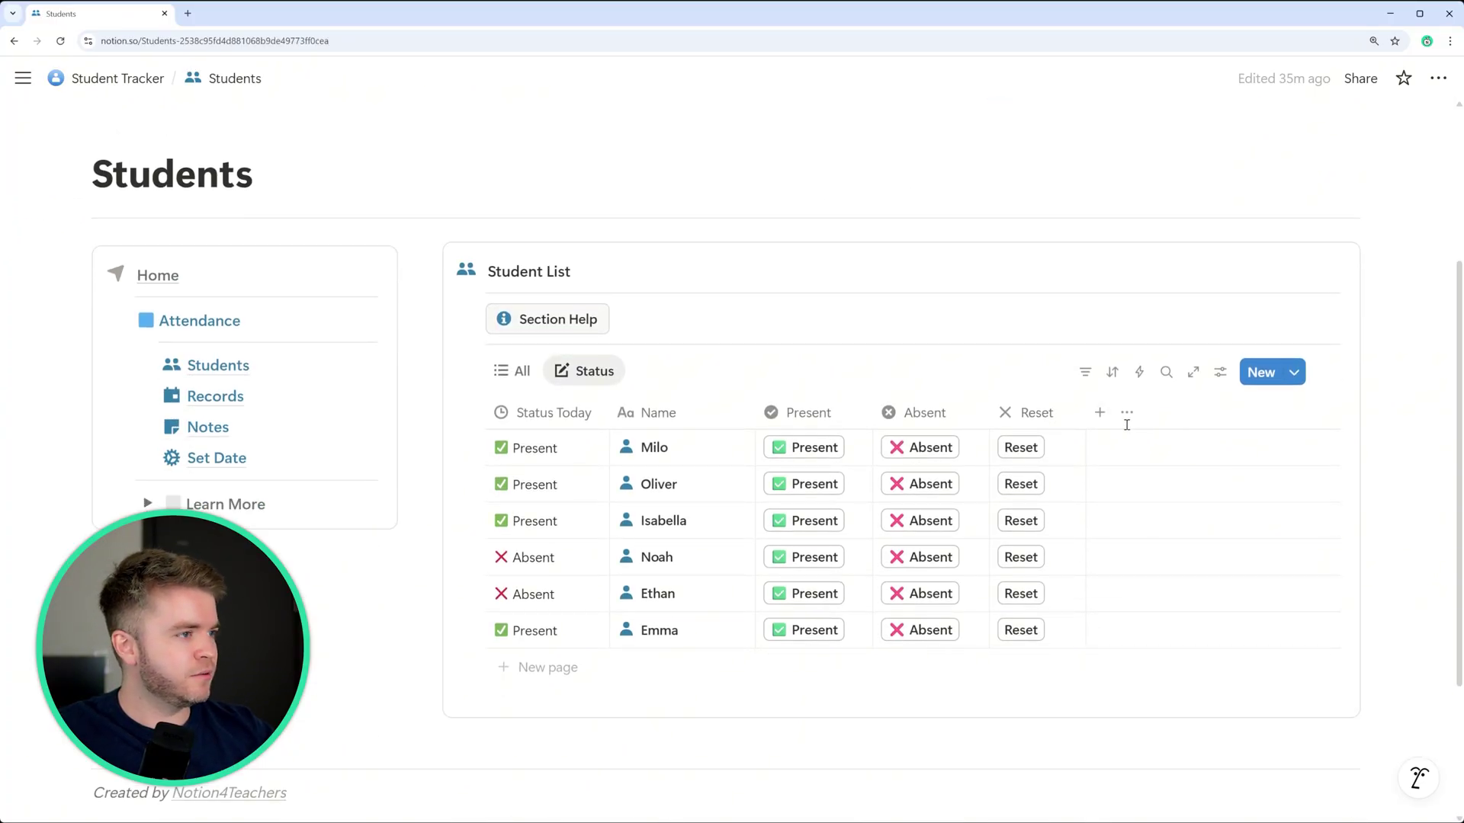
left_click(1127, 414)
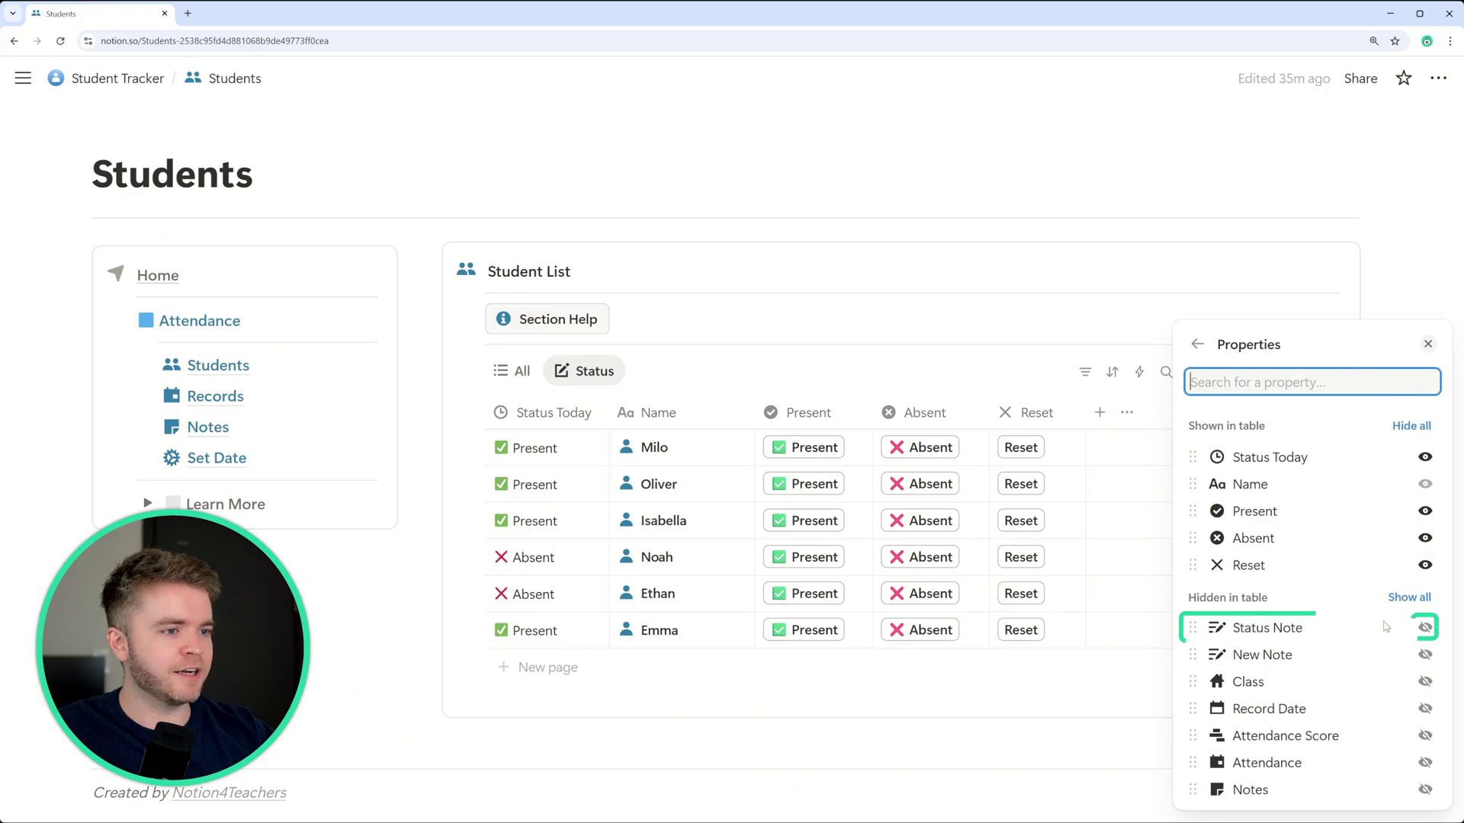
left_click(1425, 628)
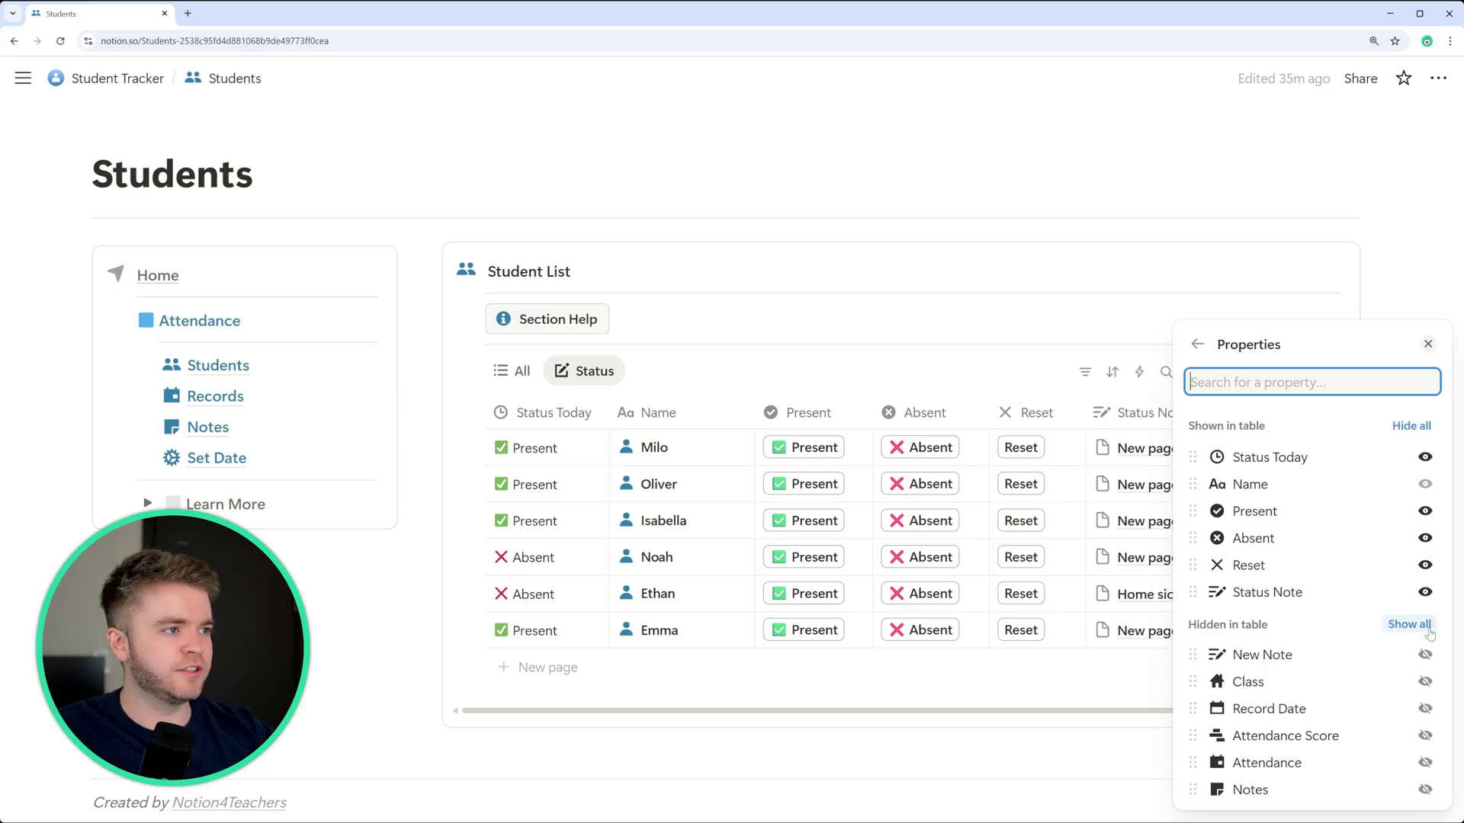
left_click(959, 320)
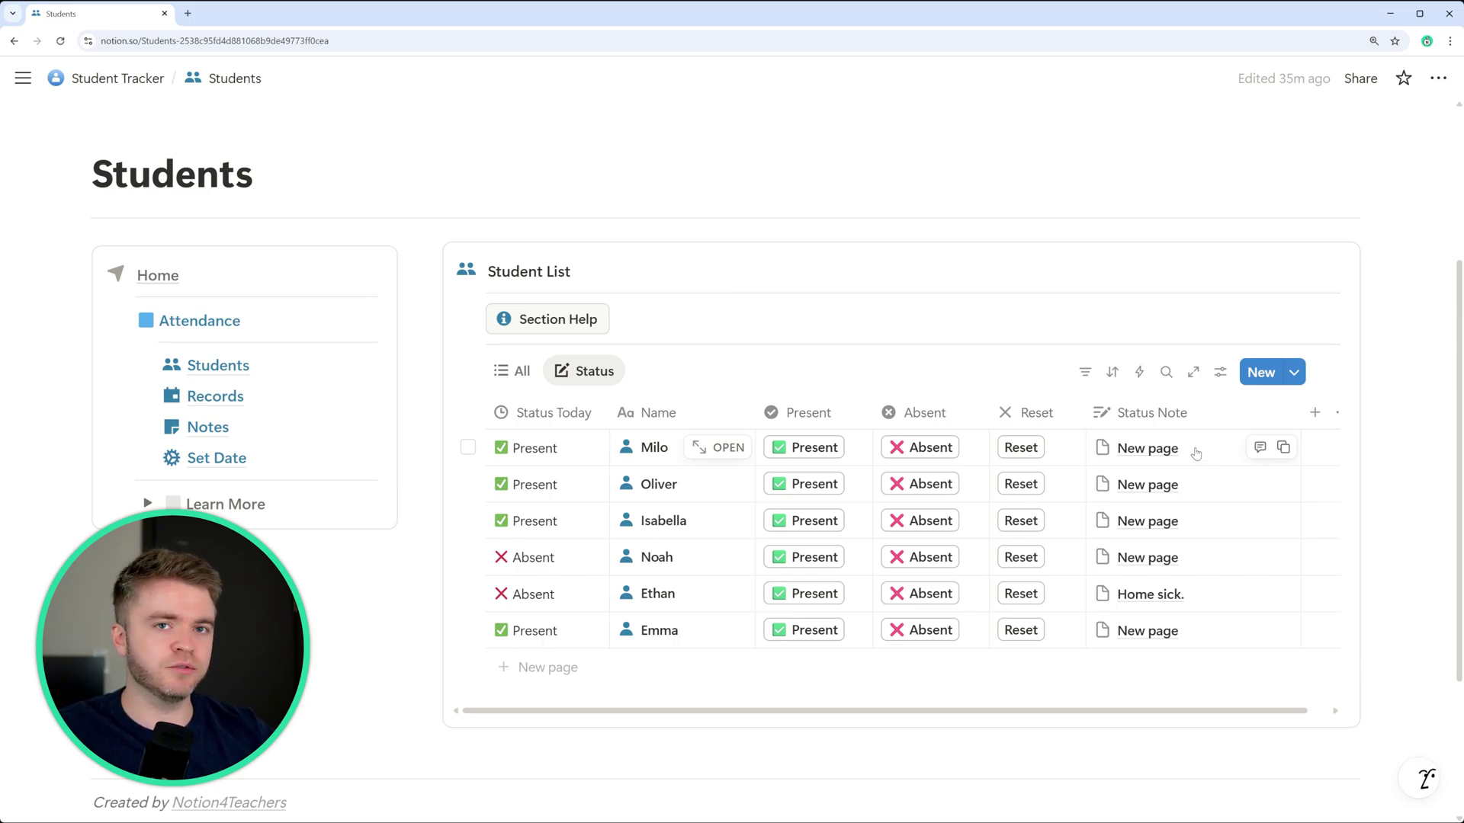
Step: Clear today's status for every student in the list again and narrow the Status Note column slightly
left_click(1021, 447)
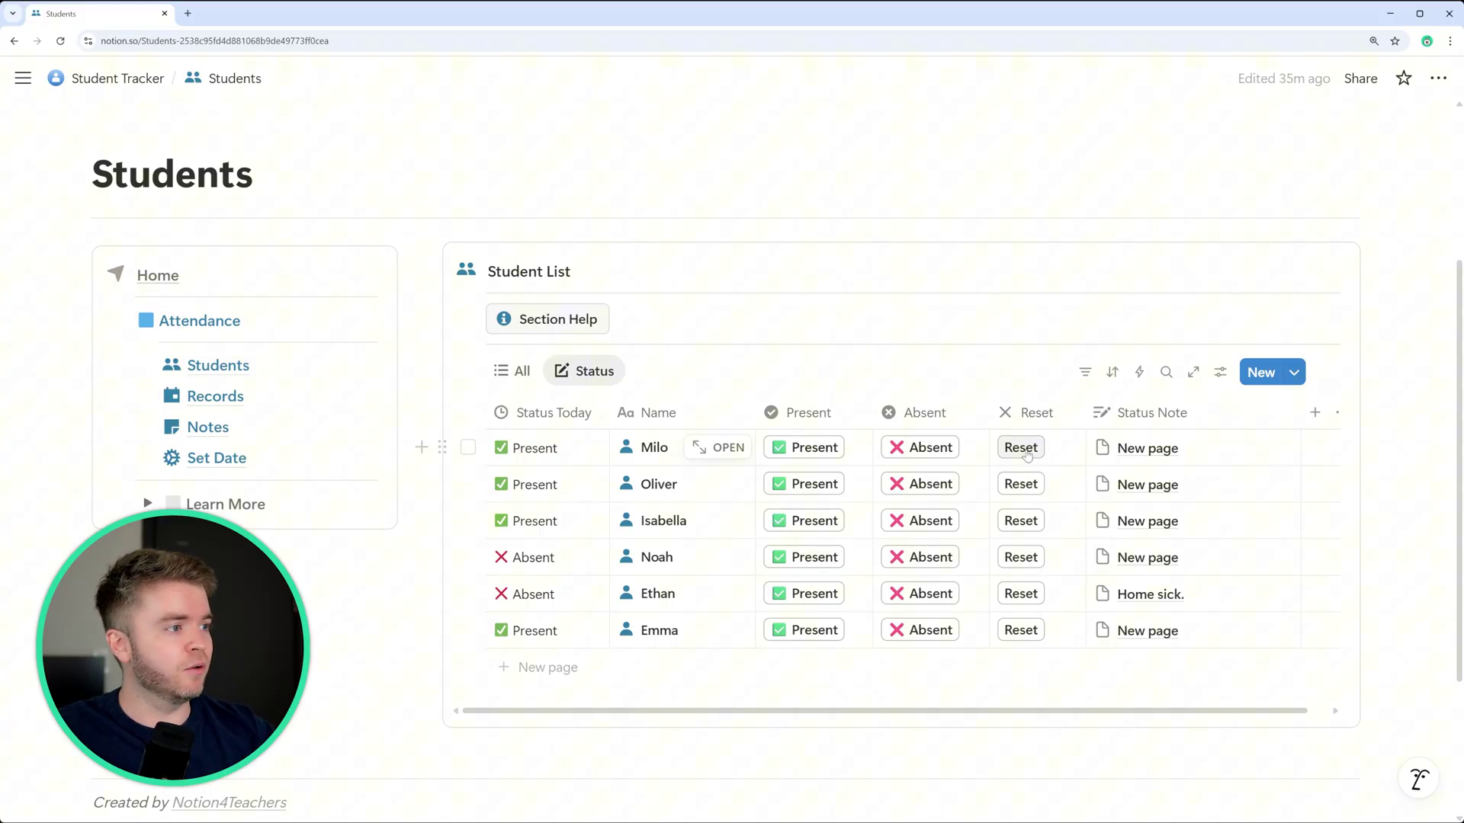
left_click(1020, 484)
left_click(1021, 518)
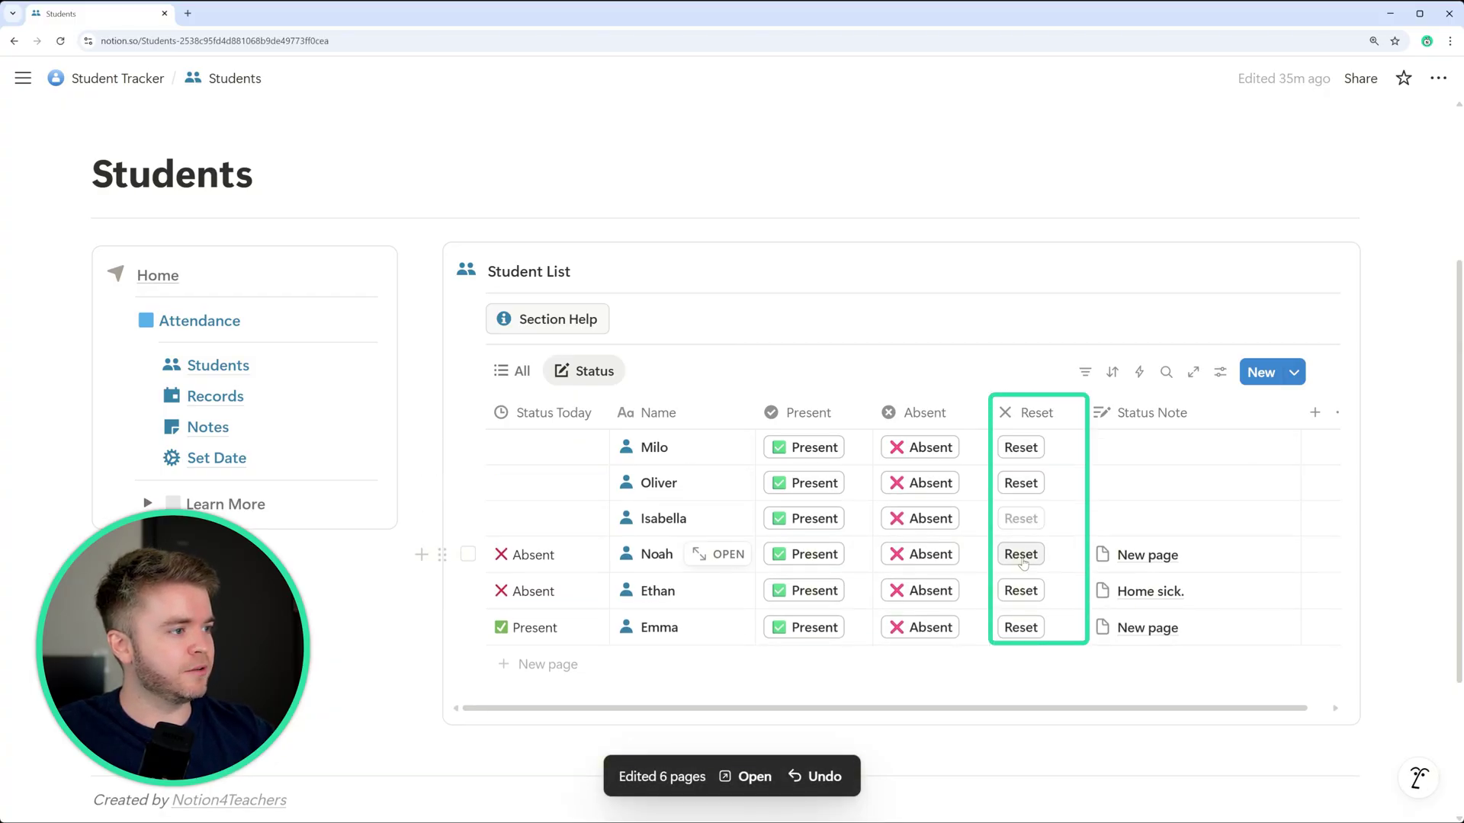
left_click(1021, 555)
left_click(1021, 591)
left_click(1021, 626)
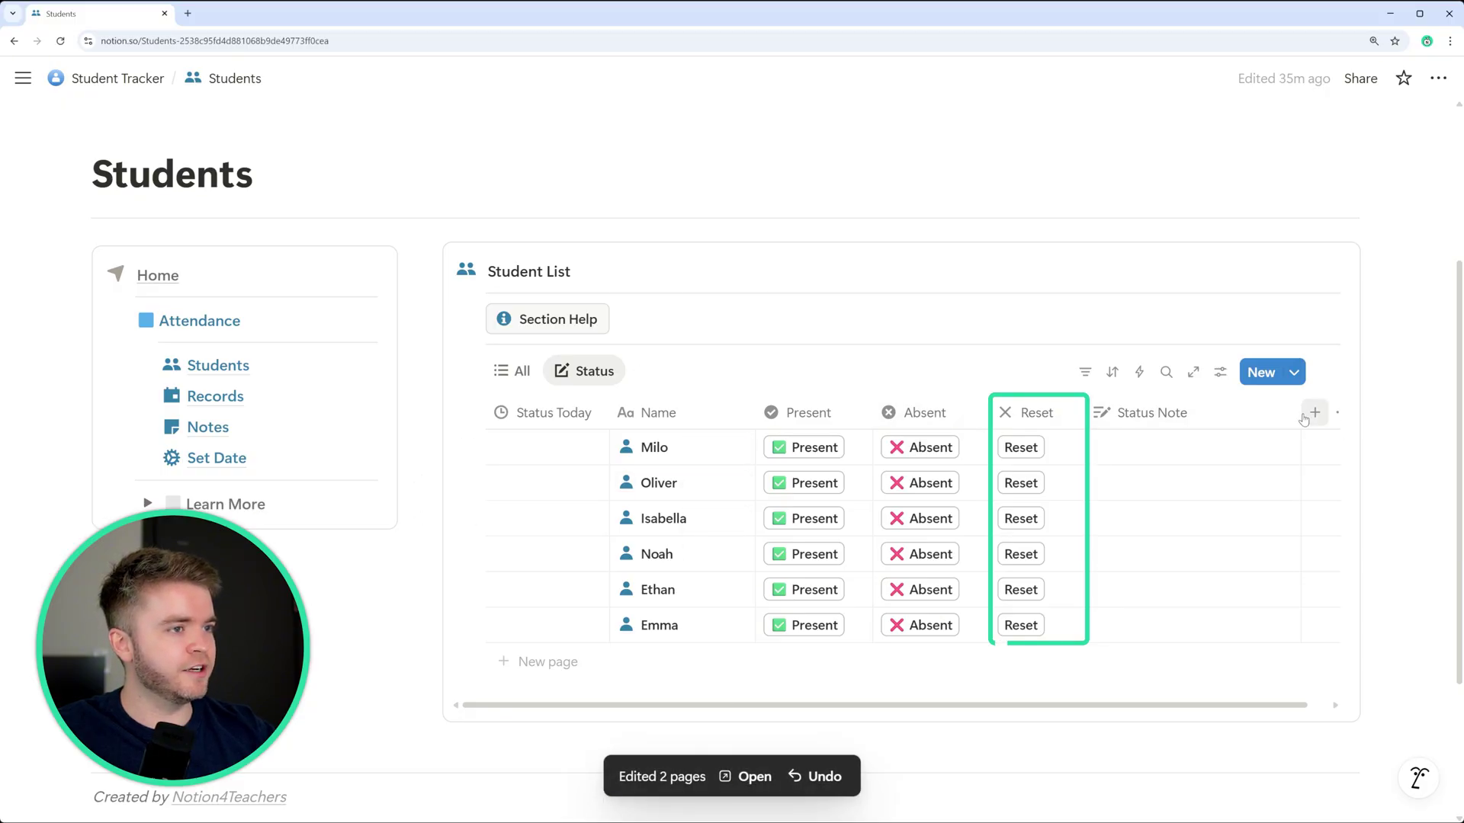
left_click_drag(1301, 412, 1266, 413)
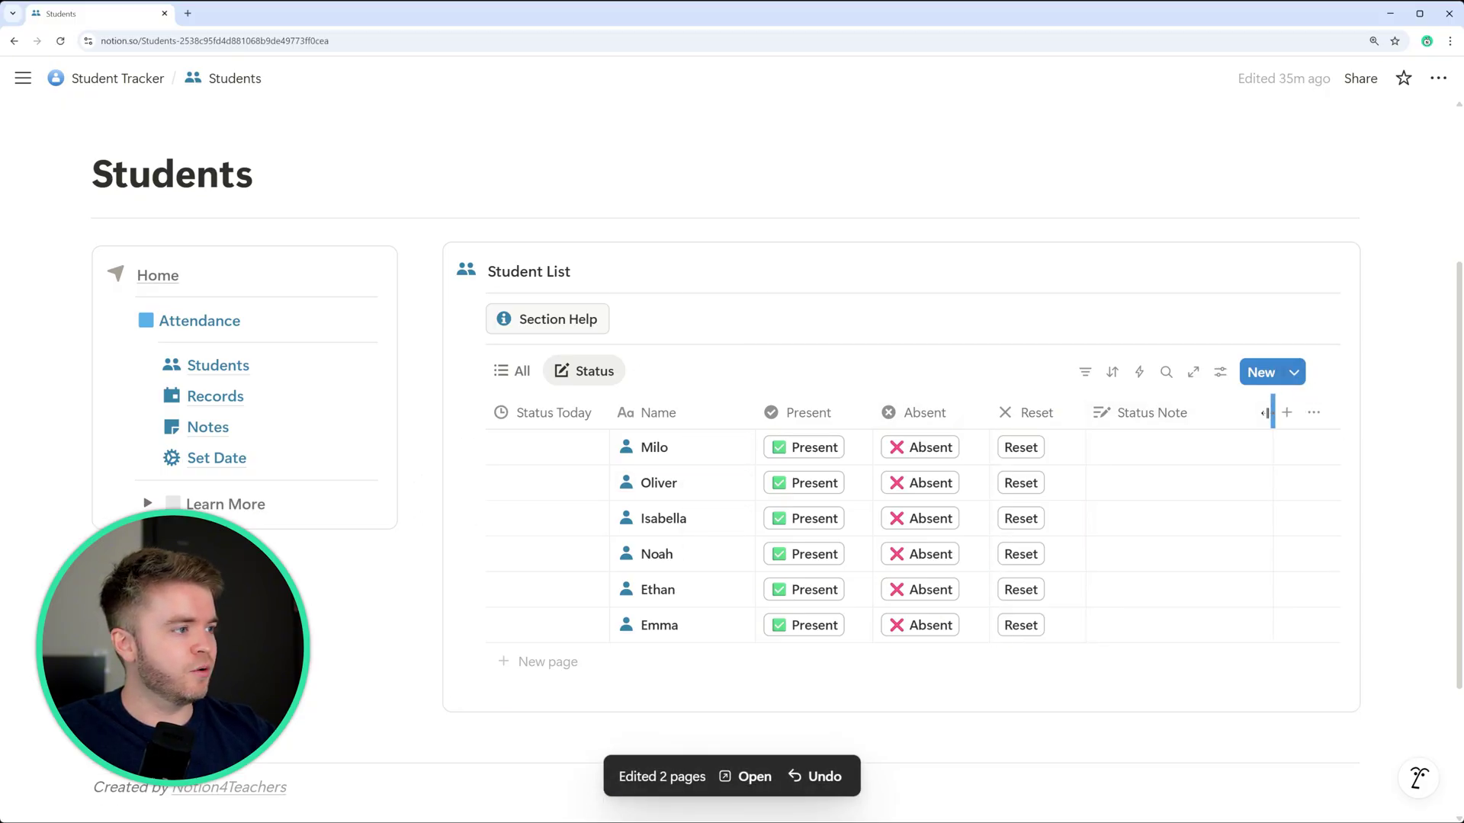
Step: Record today's attendance again, with the fourth and fifth students Absent and the other four Present
left_click(811, 455)
left_click(813, 484)
left_click(814, 519)
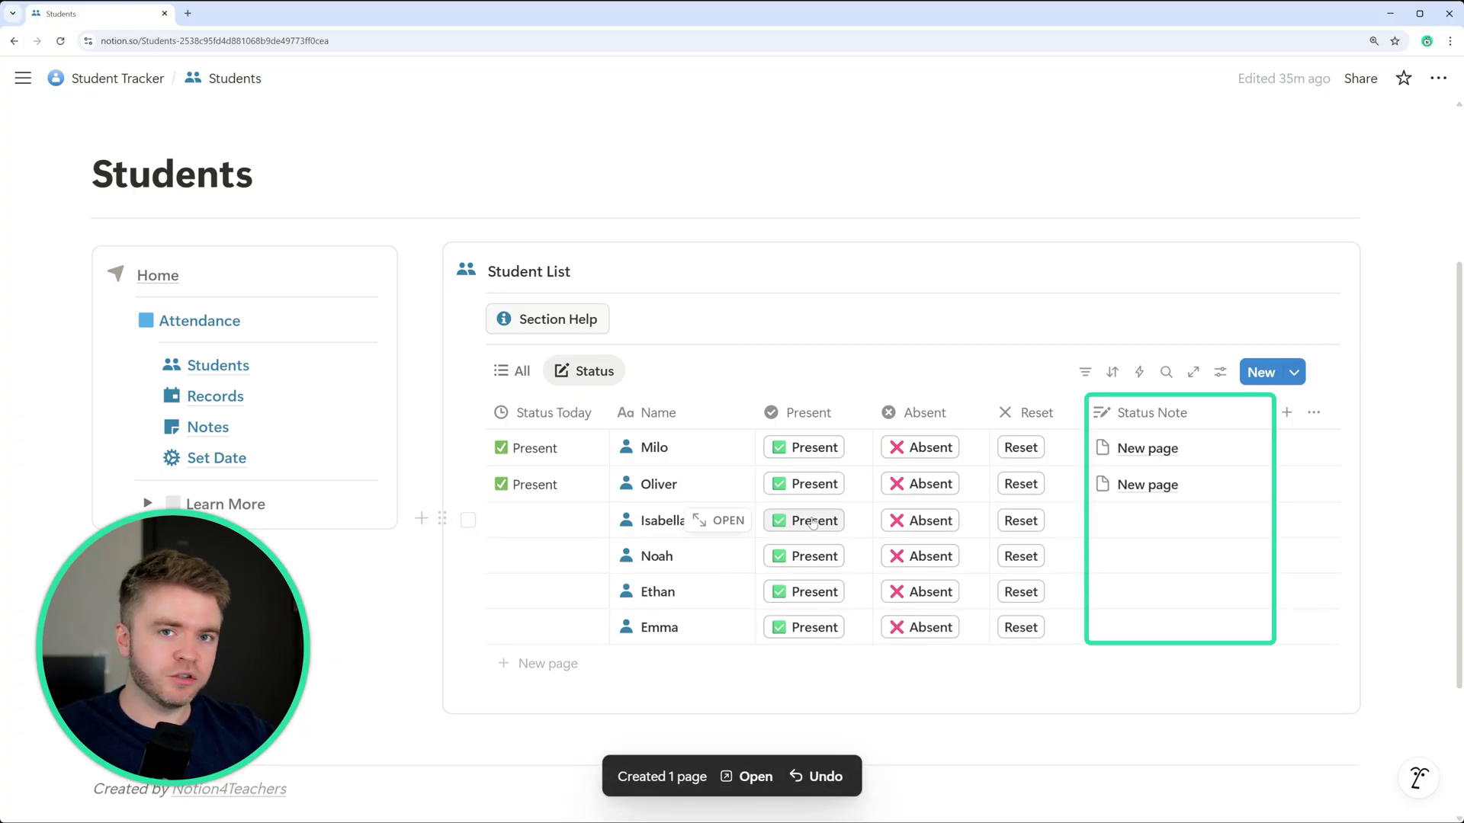
left_click(920, 556)
left_click(920, 592)
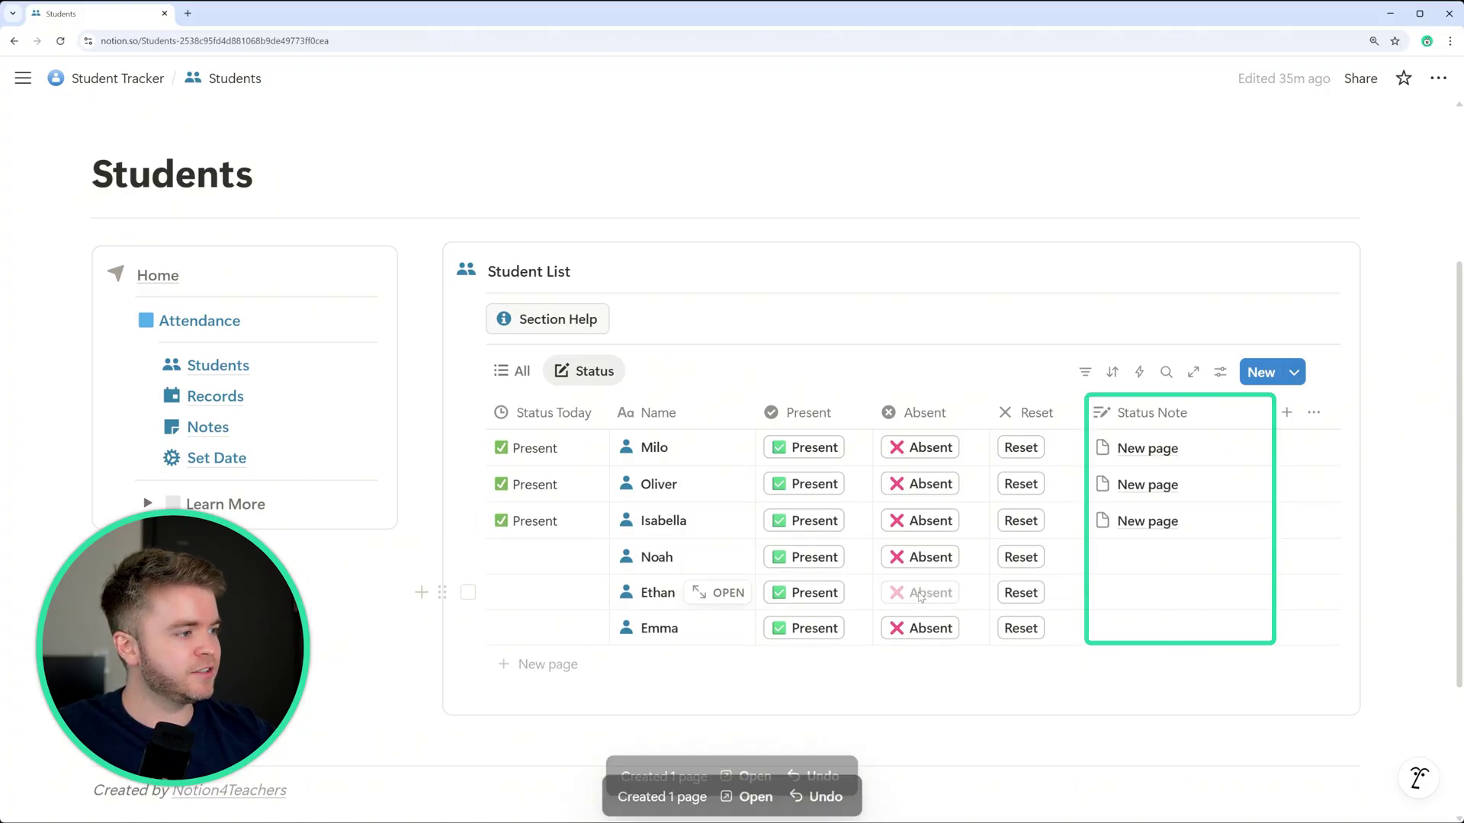
left_click(809, 629)
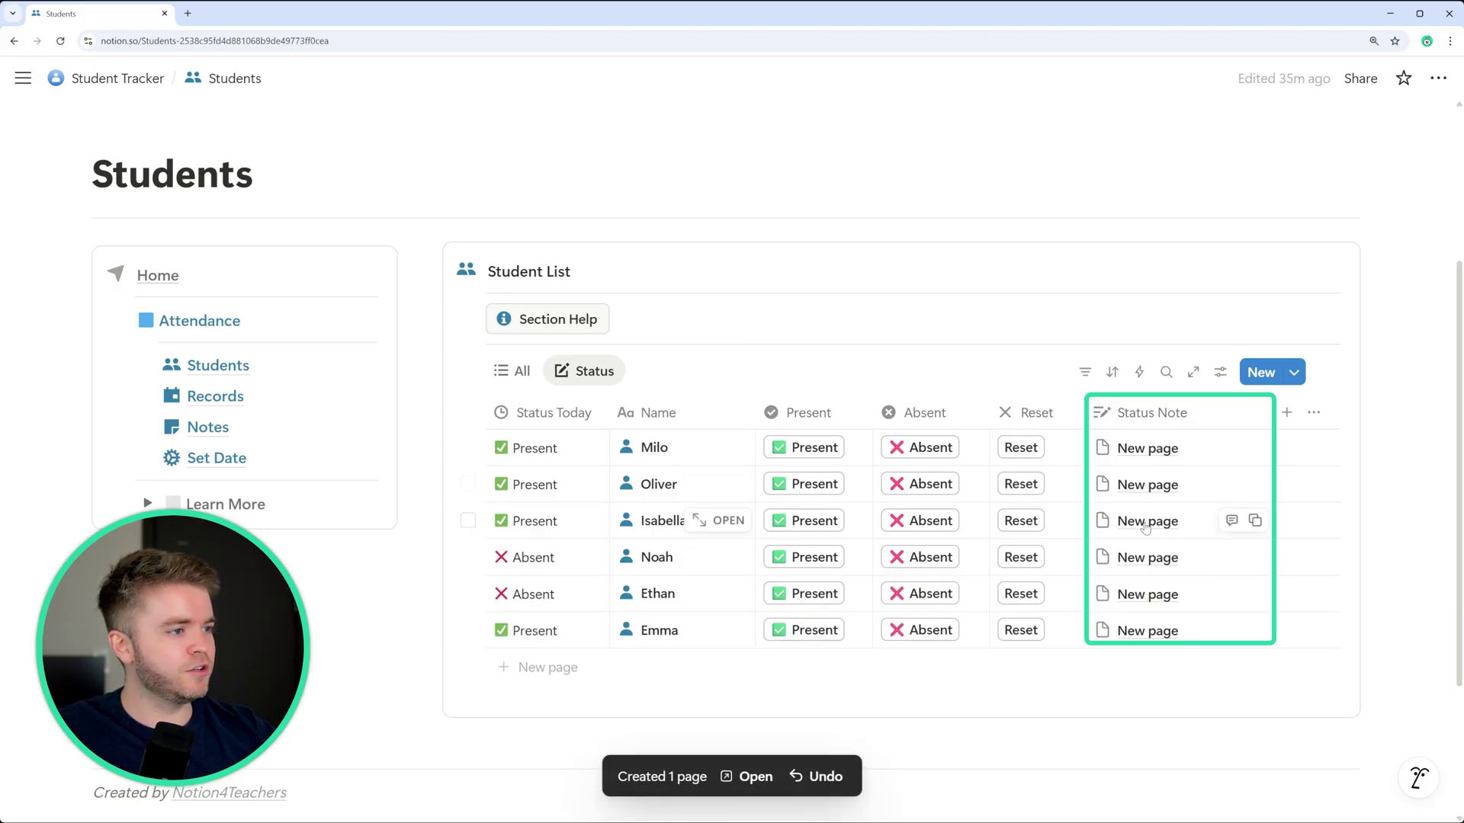
Step: Title the fourth student's status note page "Away on family trip." and return to the Students page
left_click(1161, 561)
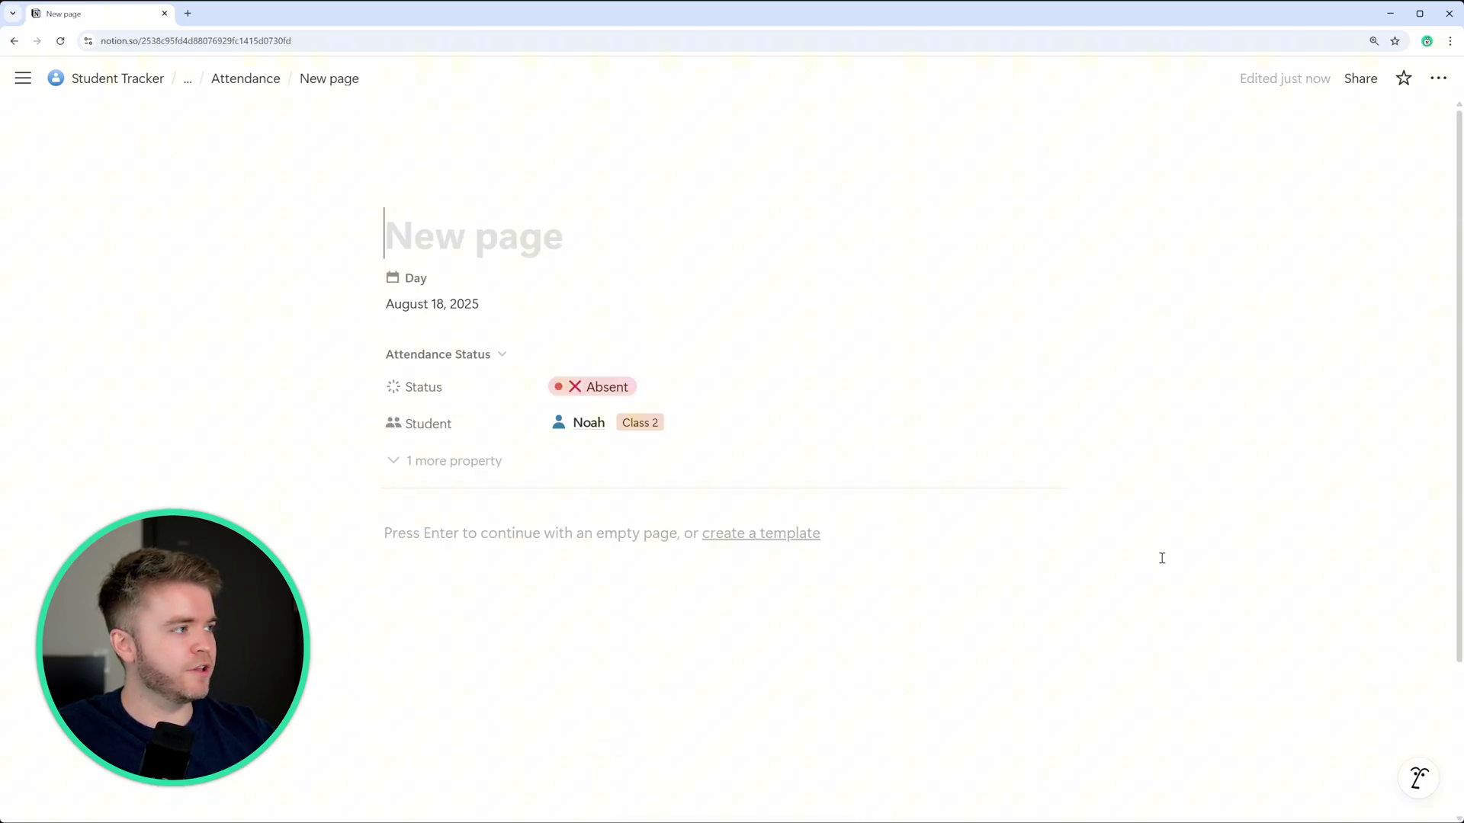
type("Away oino")
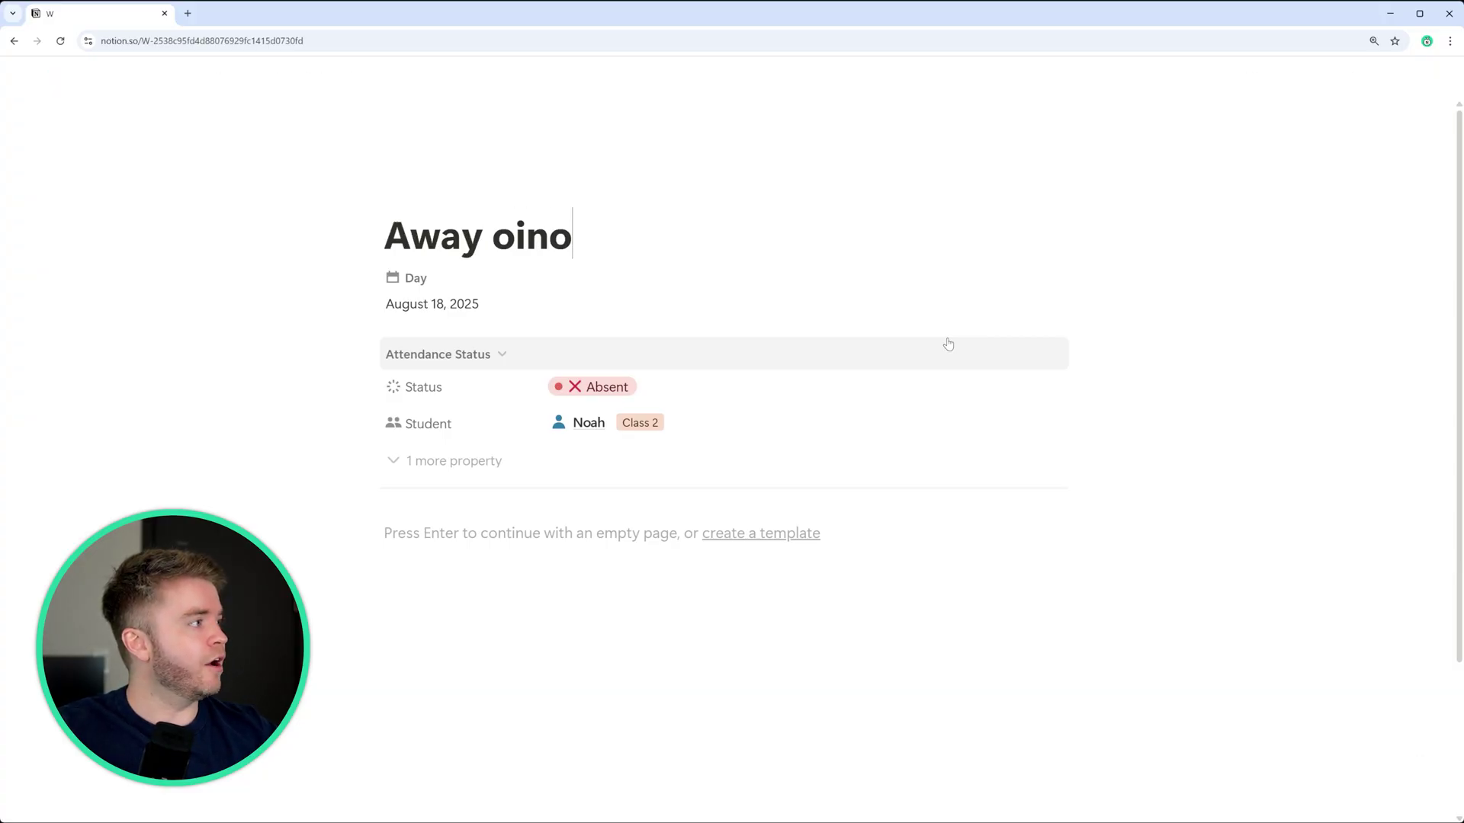
key("BackSpace")
key("BackSpace")
key("BackSpace")
type("n a")
key("BackSpace")
type("family trip.")
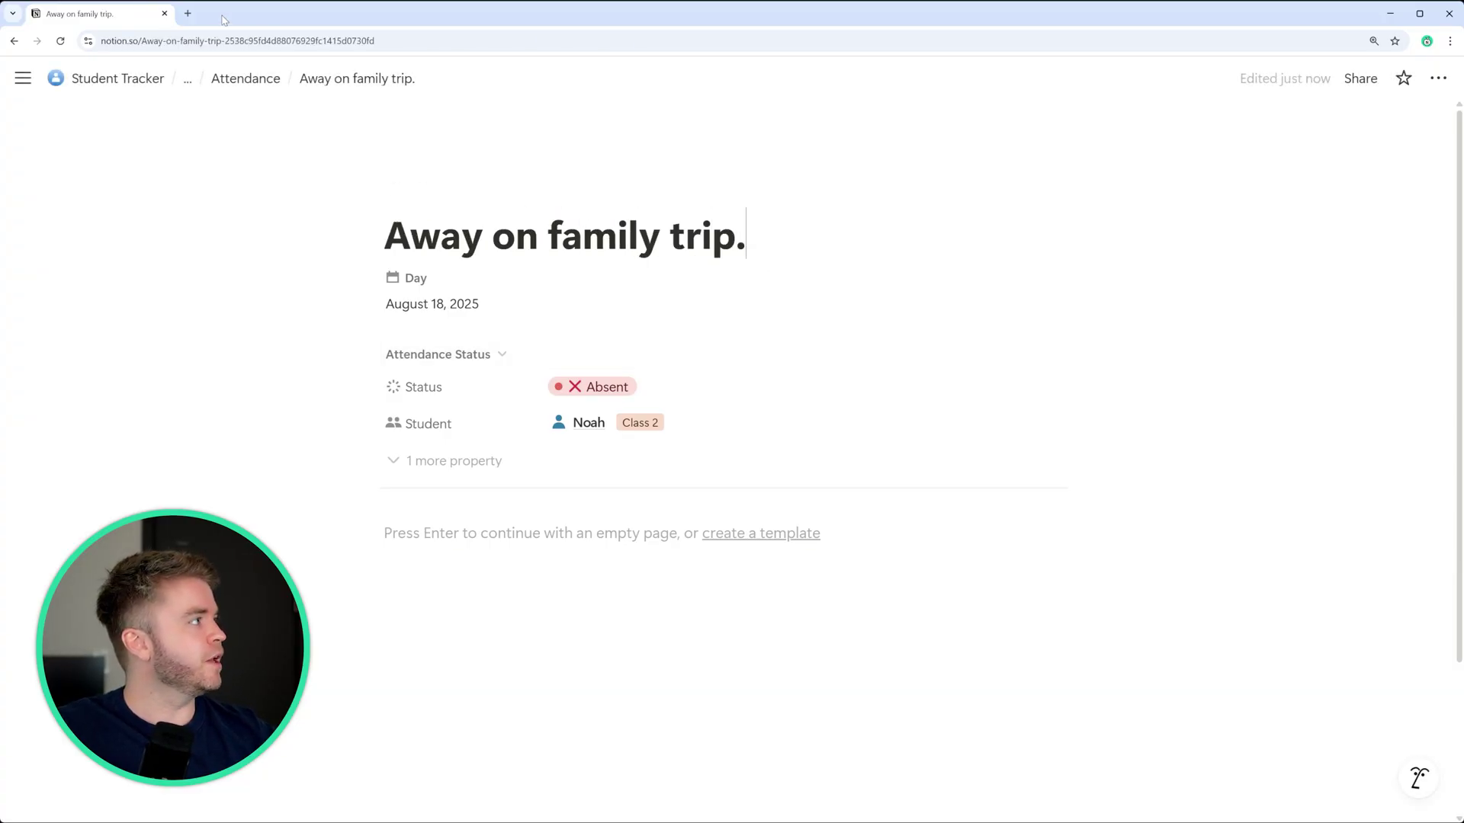
left_click(14, 42)
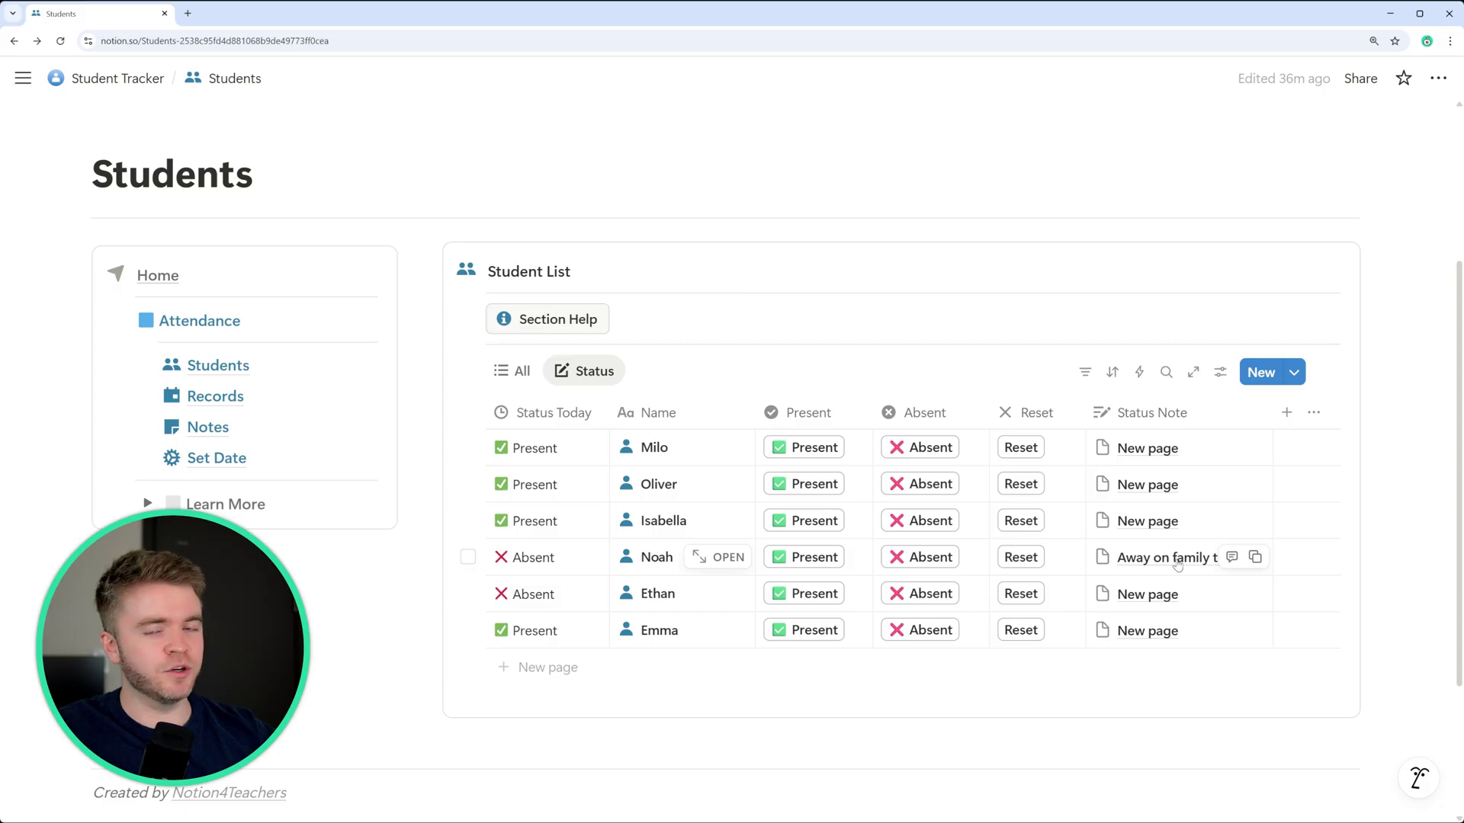
Step: Hide the Status Note column from the Status view of the Student List
left_click(1158, 413)
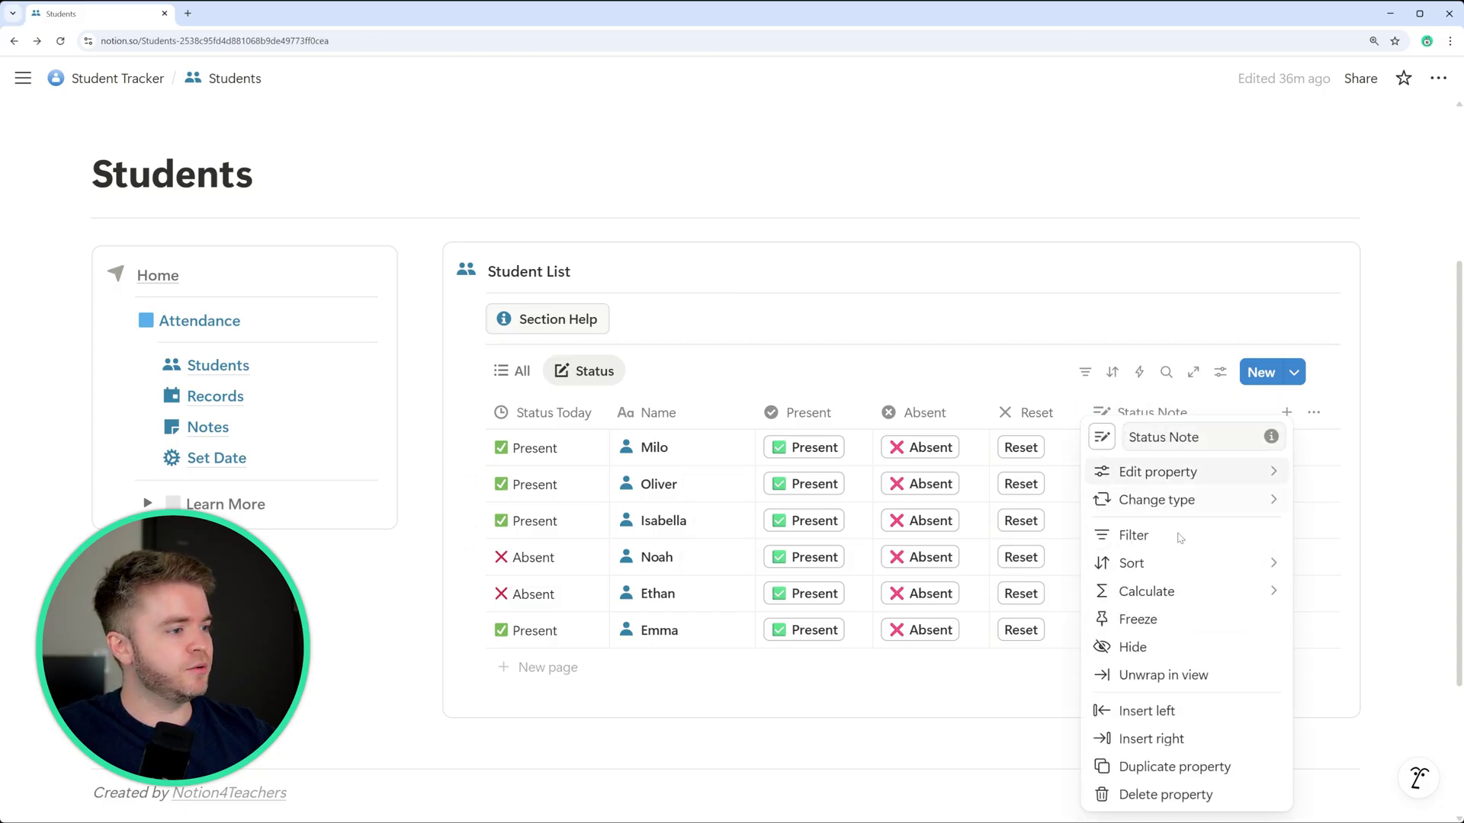
left_click(1164, 648)
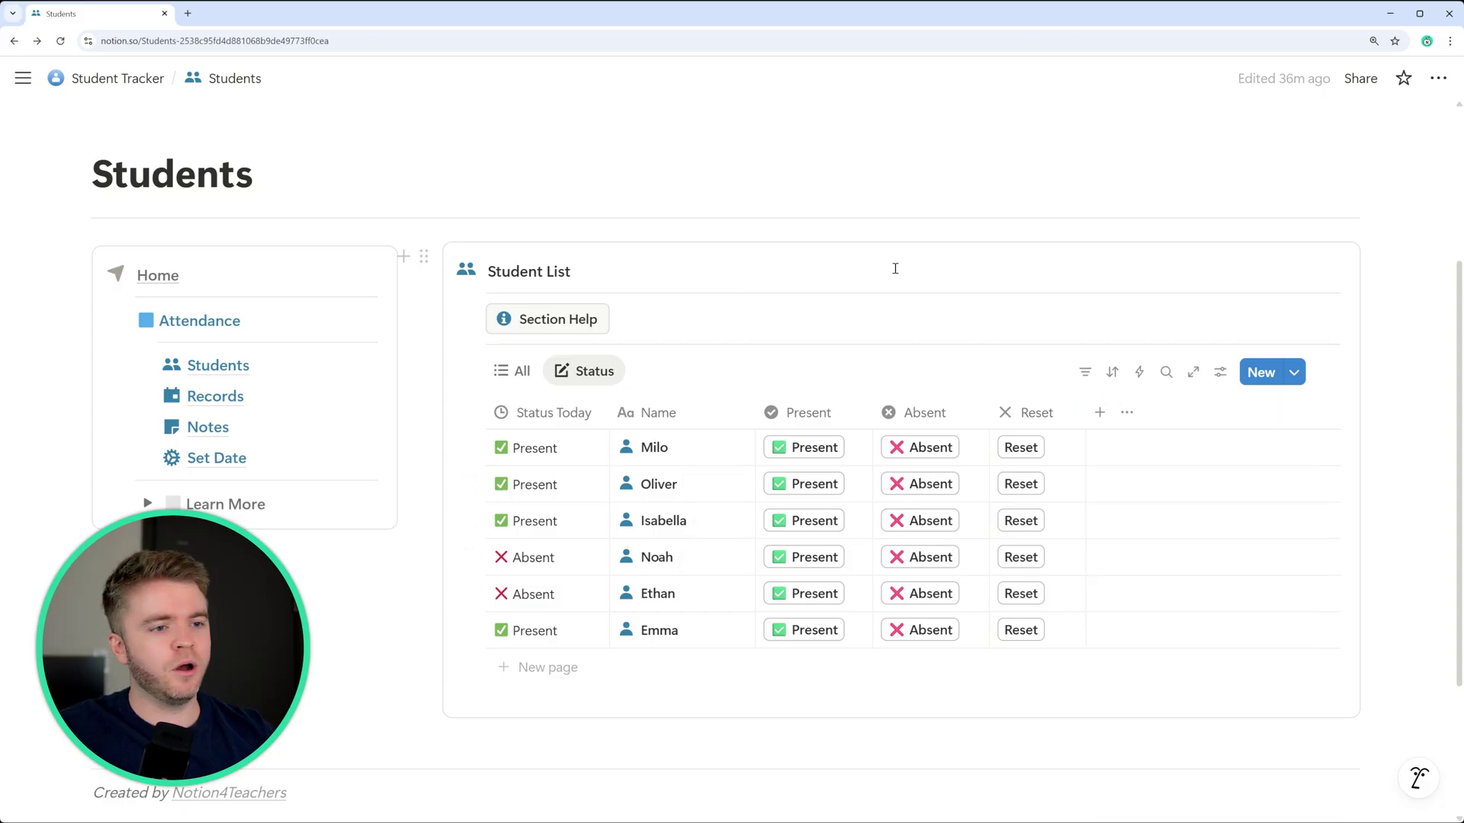
scroll(895, 268, "down", 1)
scroll(884, 271, "up", 2)
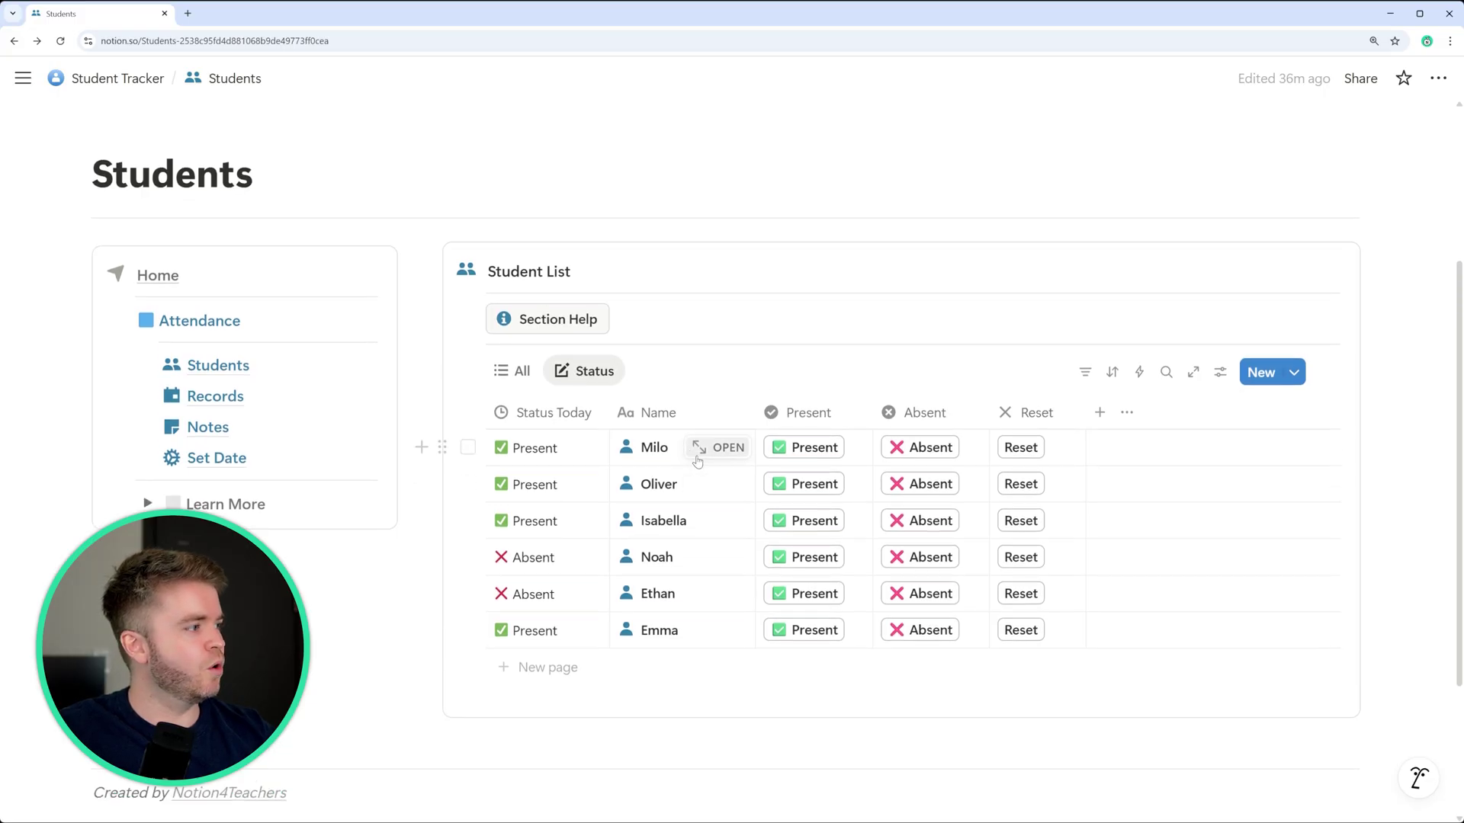
Step: Open the first student's page and review its class, Attendance Score, Record Date, attendance properties and notes without editing anything
left_click(713, 453)
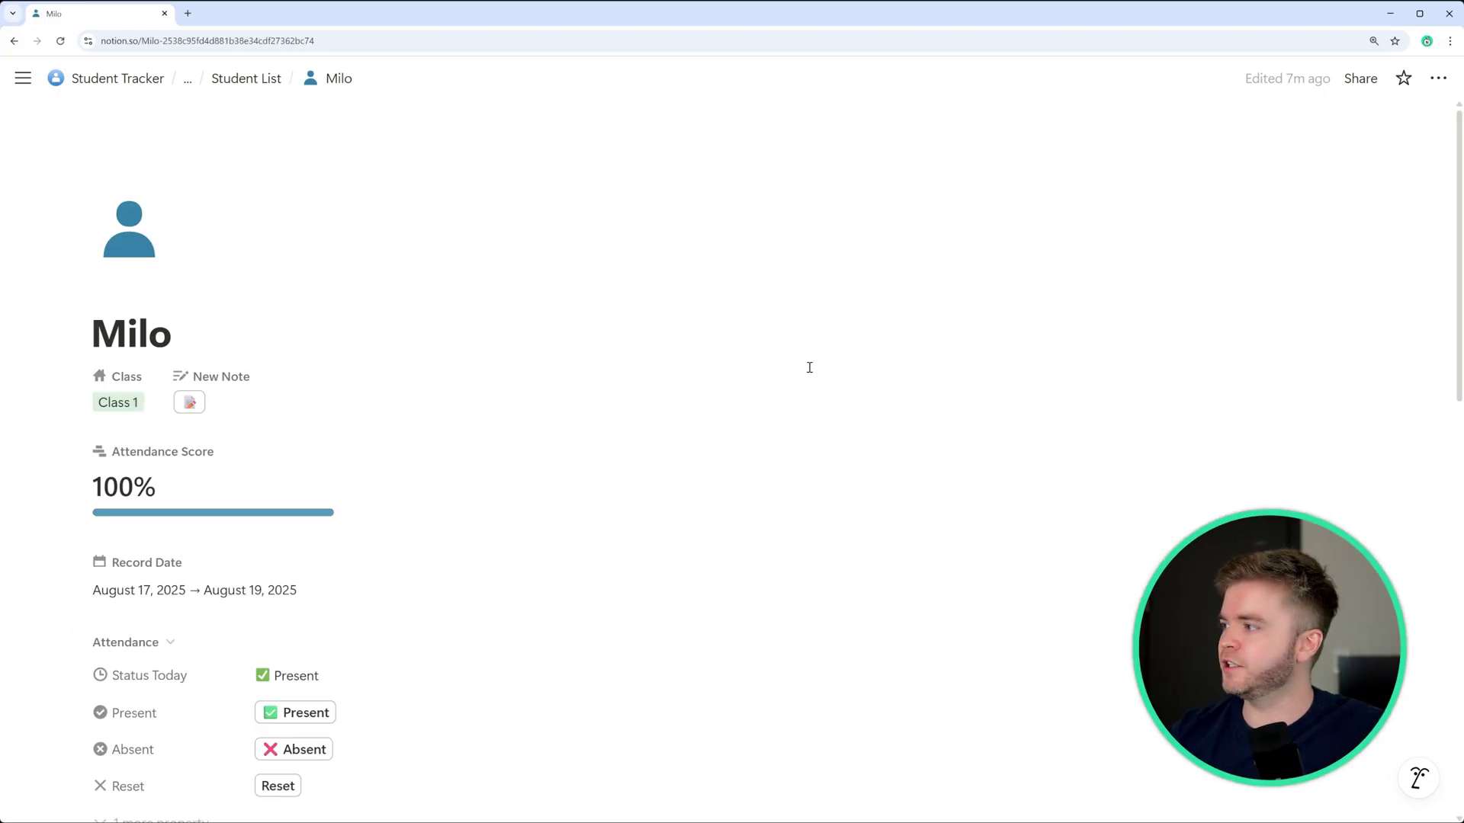
scroll(642, 353, "down", 5)
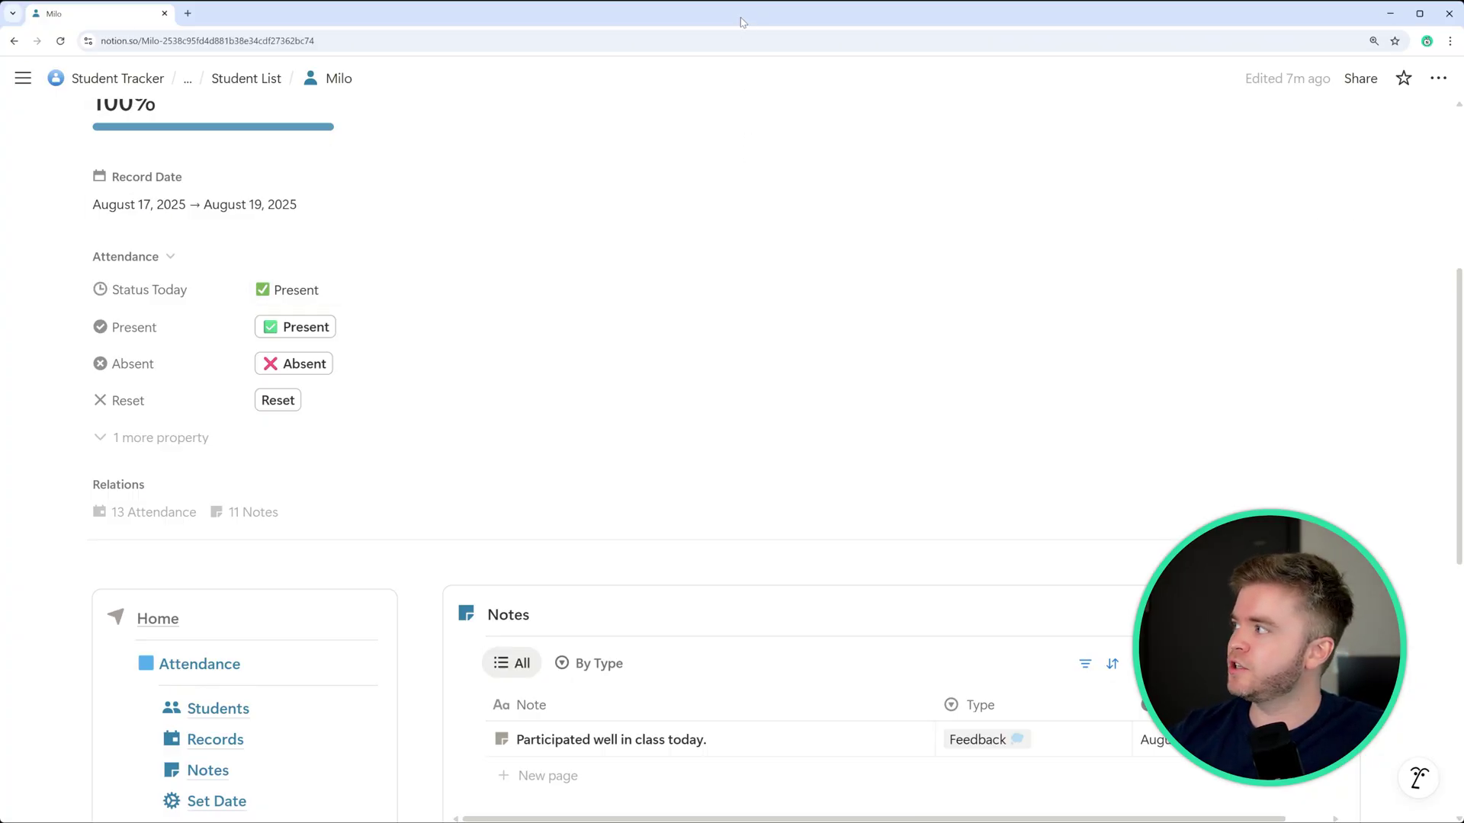
scroll(744, 248, "up", 3)
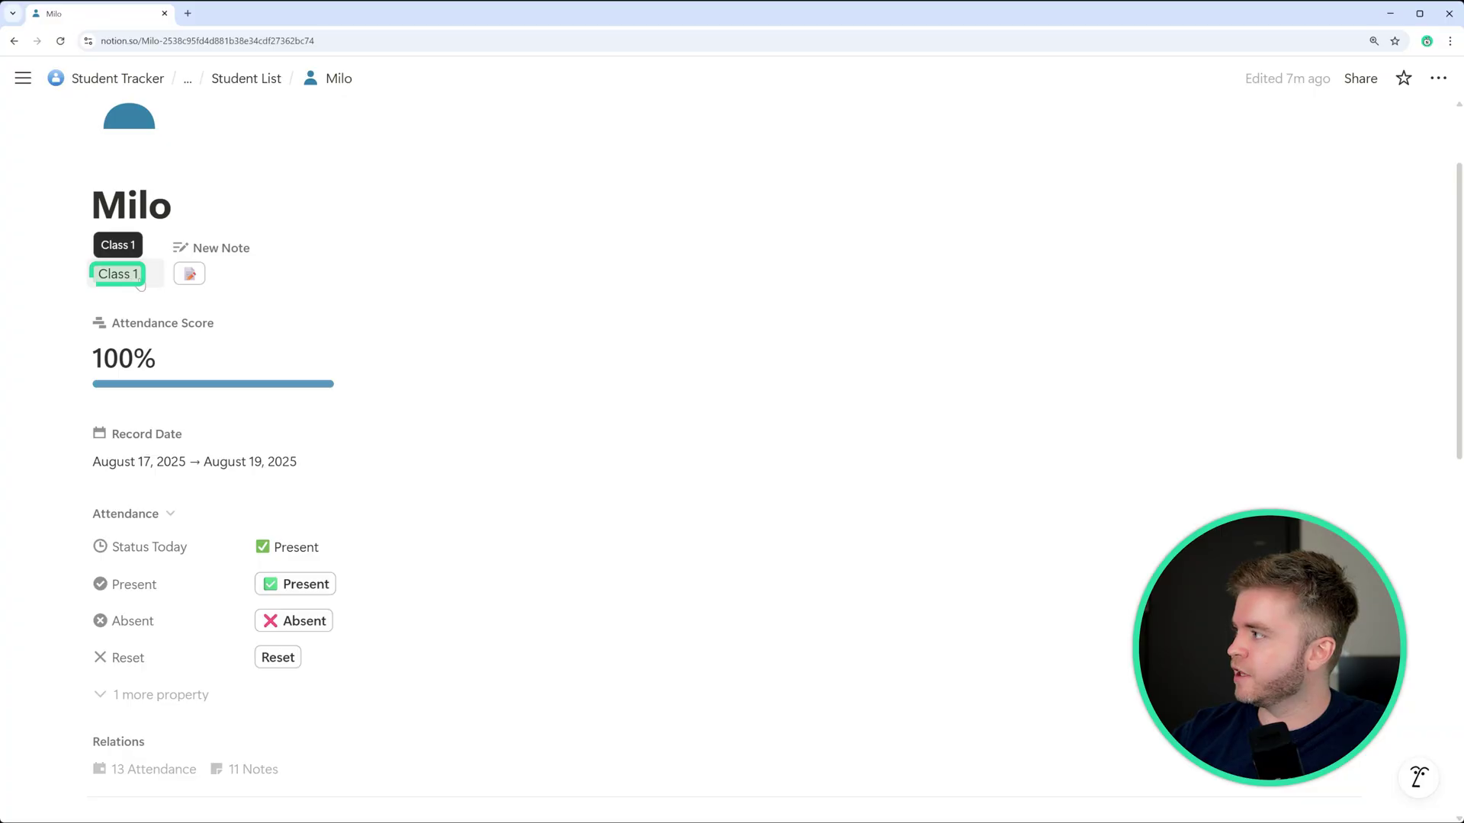
left_click(196, 373)
key("Escape")
scroll(196, 381, "down", 3)
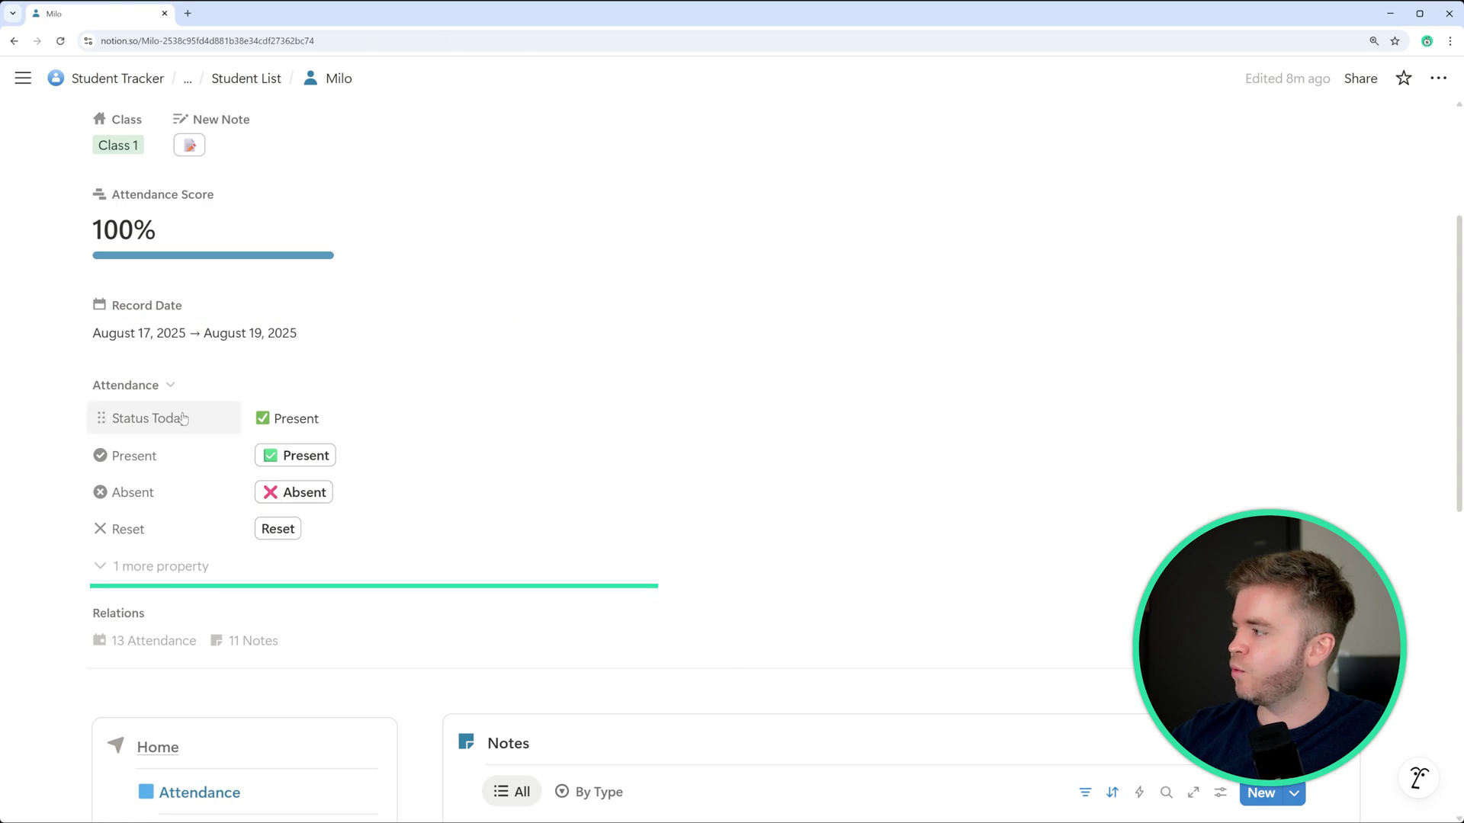
Step: Collapse the Attendance property group on the student's page and narrow the Note column in the Notes table
left_click(150, 390)
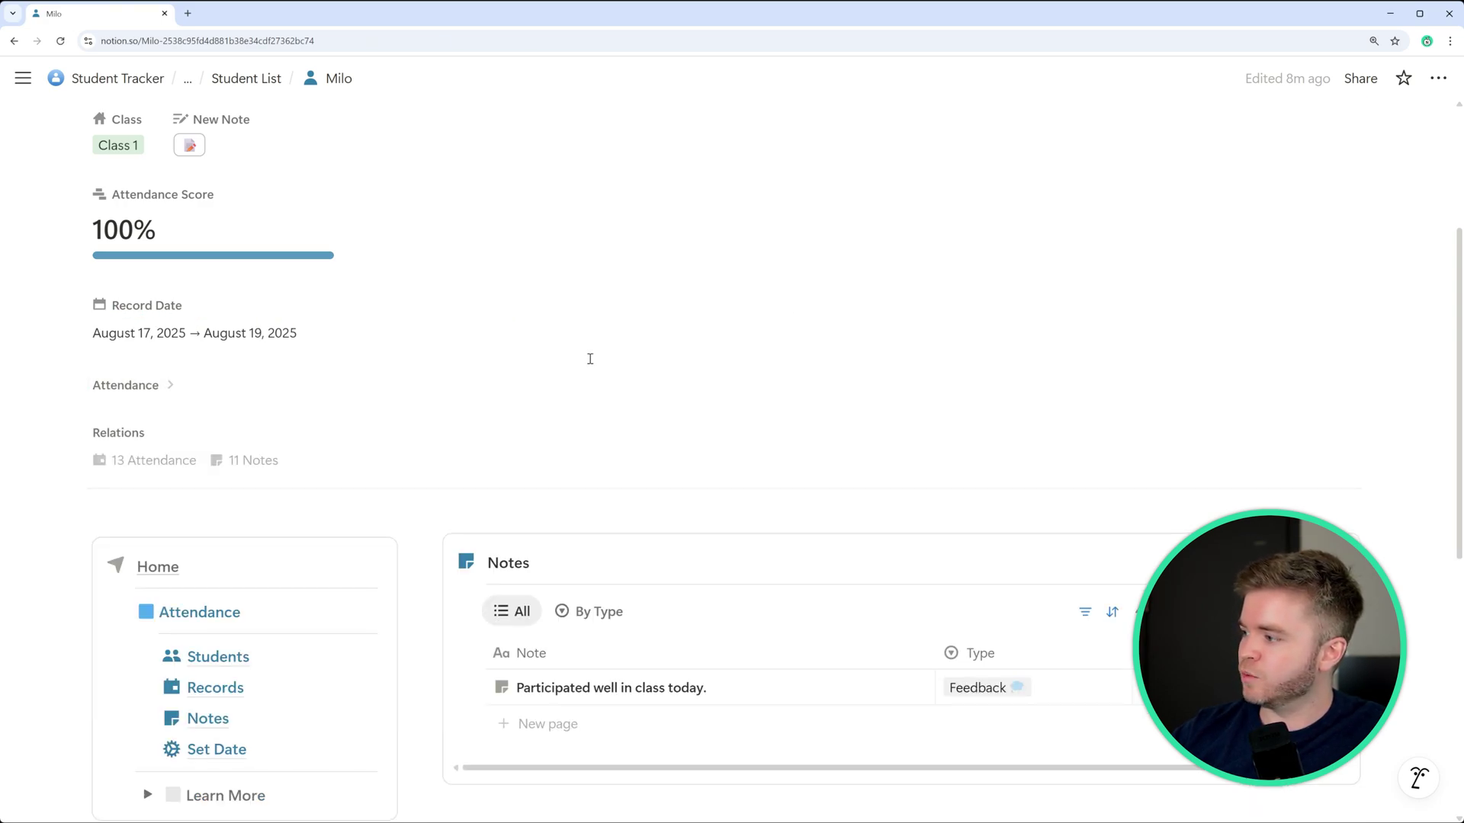
scroll(889, 493, "down", 3)
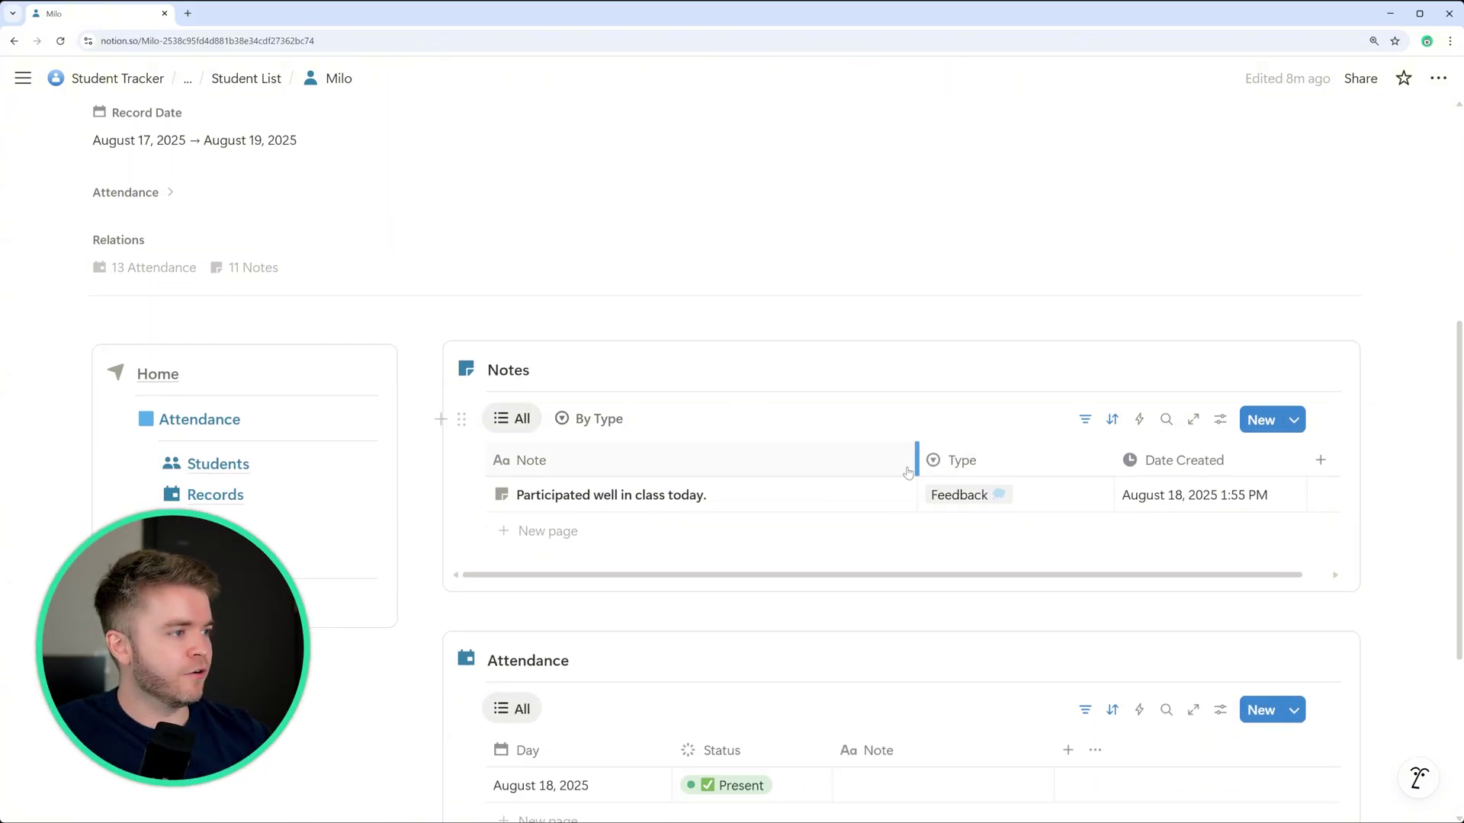
left_click_drag(907, 473, 868, 460)
Step: Review the Notes and Attendance tables on the student's page without editing them
scroll(852, 336, "down", 2)
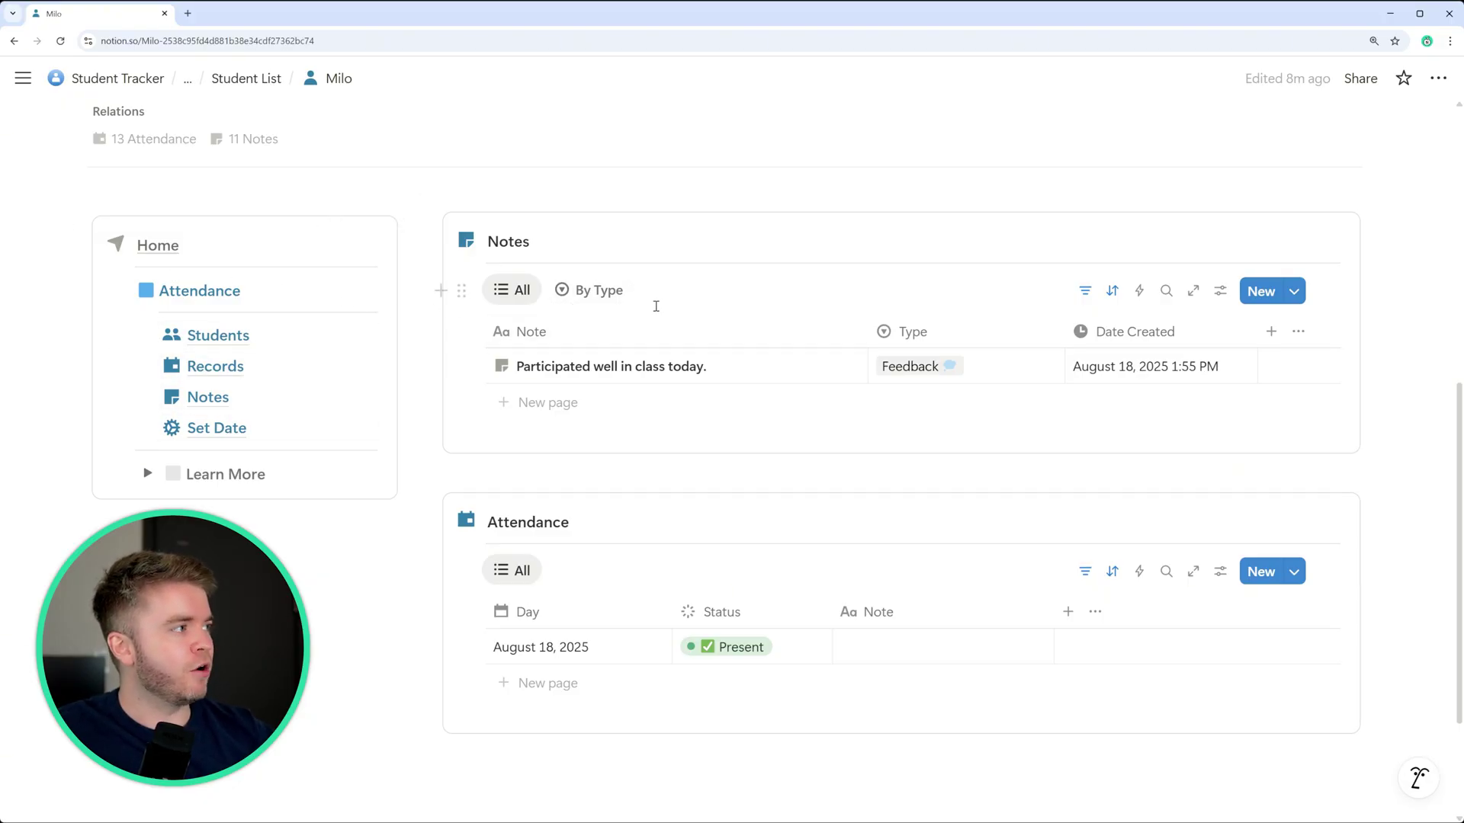
scroll(688, 440, "down", 1)
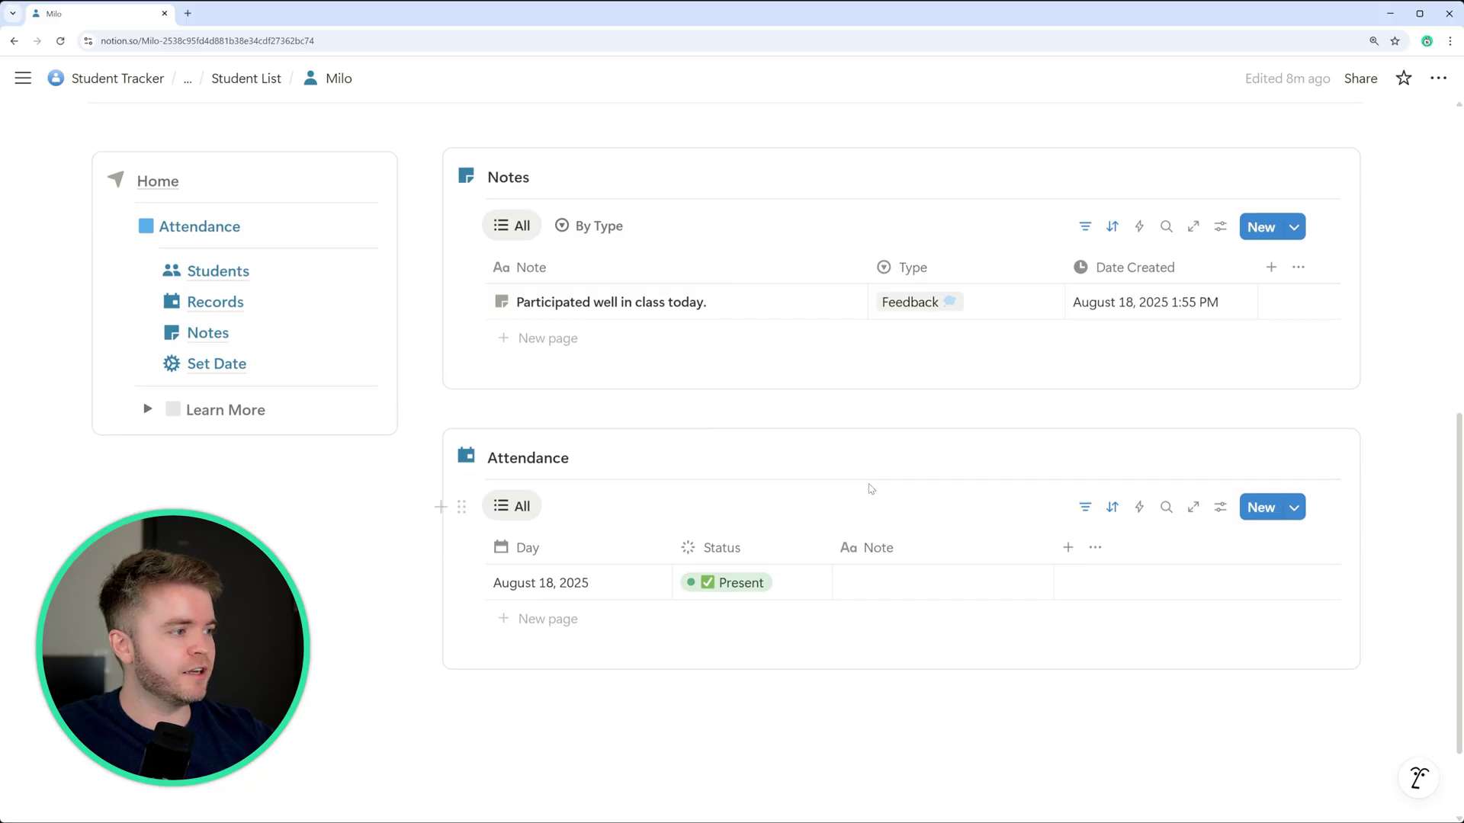
scroll(754, 449, "up", 1)
scroll(759, 439, "up", 2)
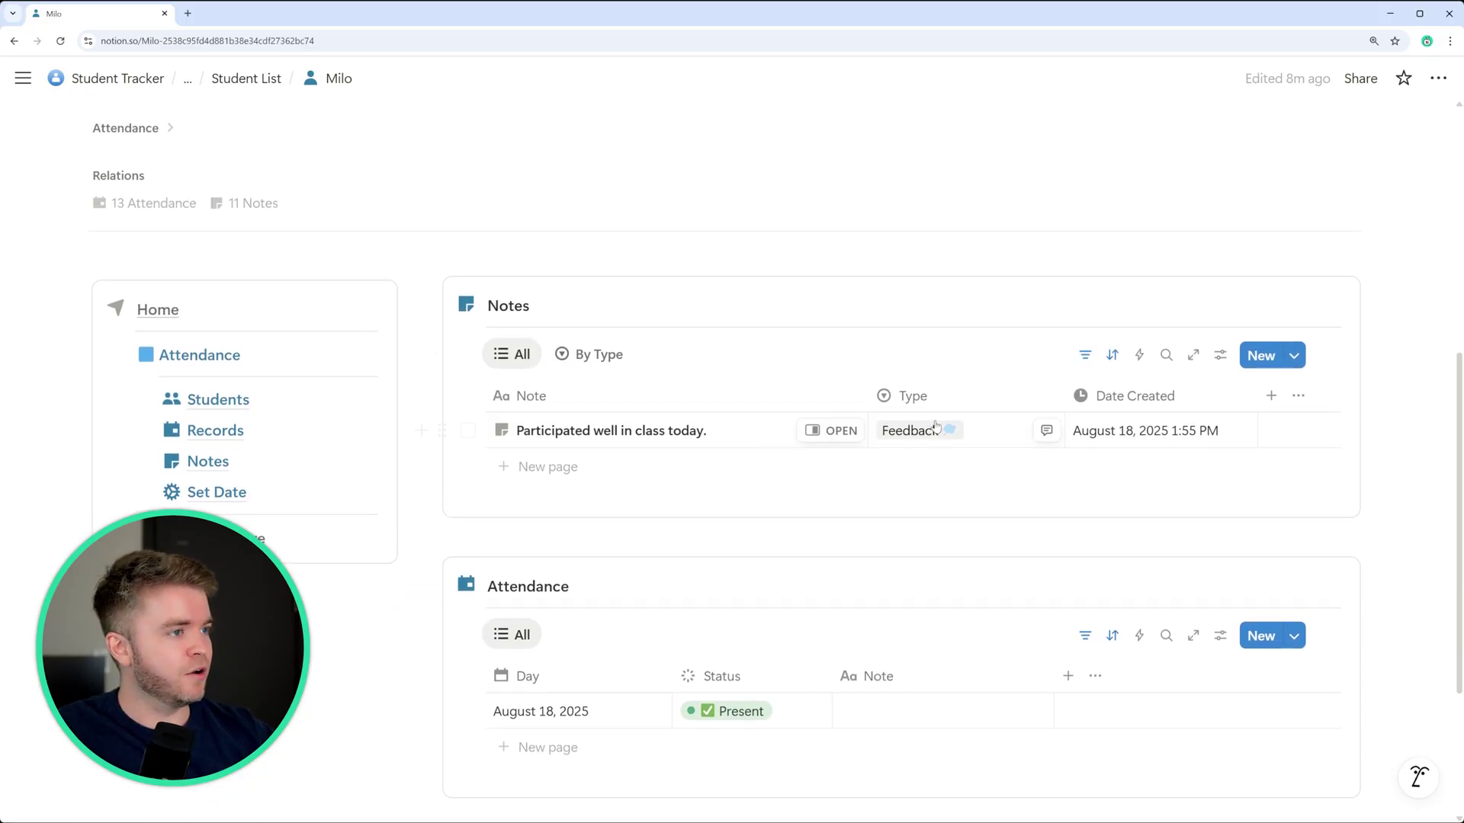
scroll(869, 373, "down", 1)
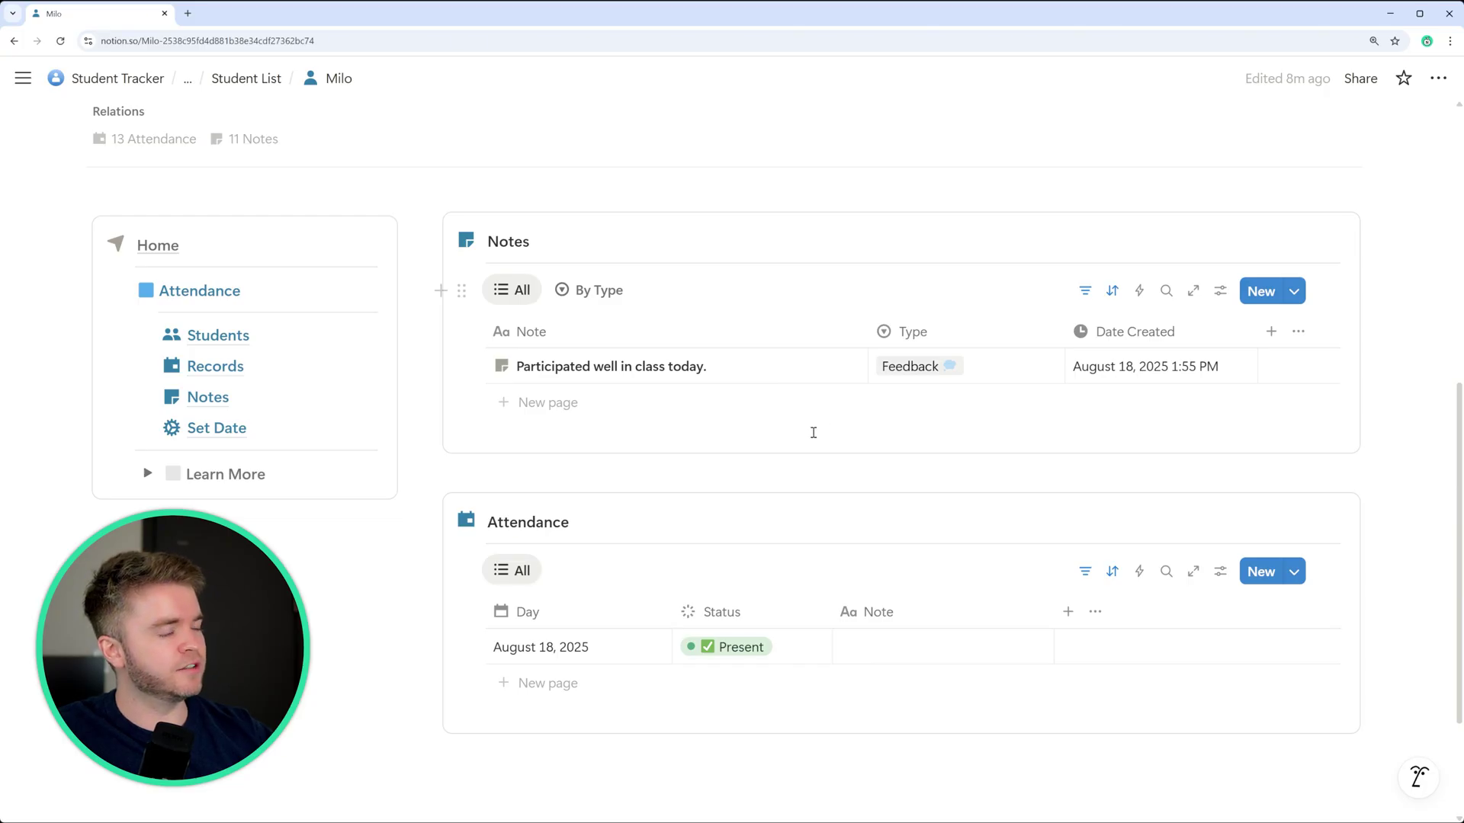
scroll(813, 433, "down", 2)
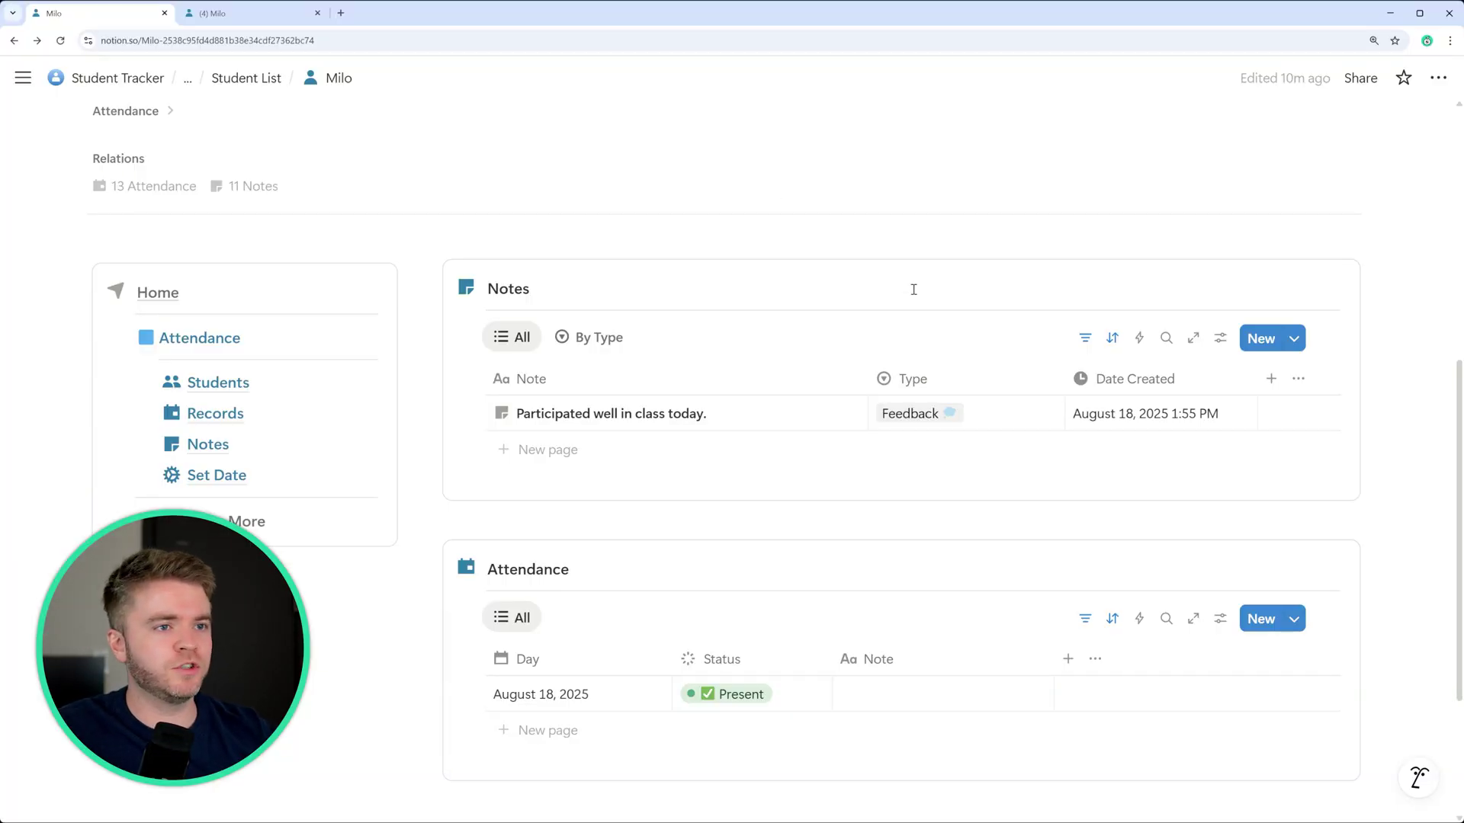
Step: Switch to the same student's page in the Ultimate Teacher Planner and examine its notes, grades by topic and score properties
left_click(244, 13)
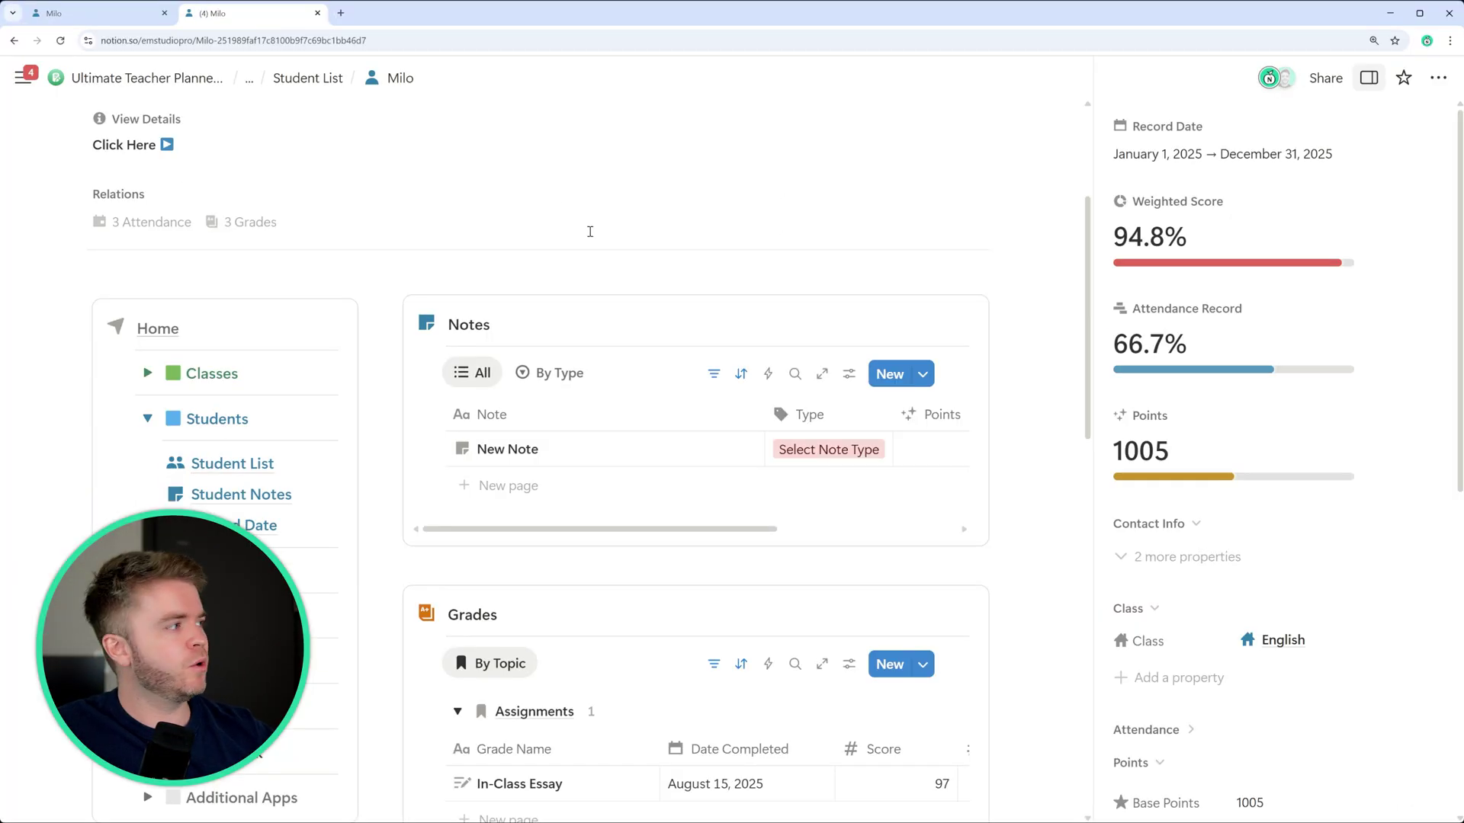
scroll(590, 232, "up", 2)
scroll(591, 232, "down", 4)
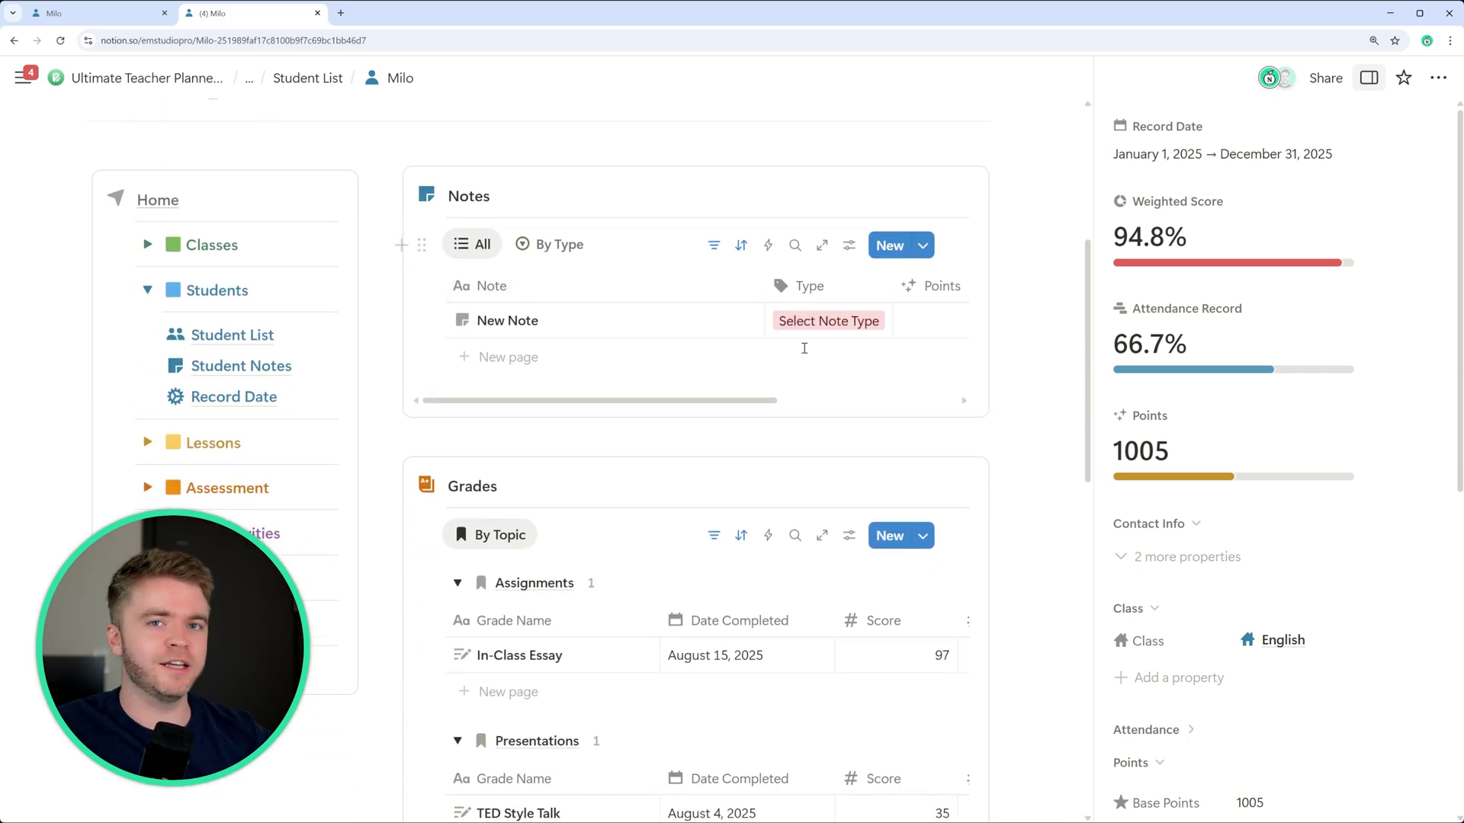
scroll(808, 363, "down", 4)
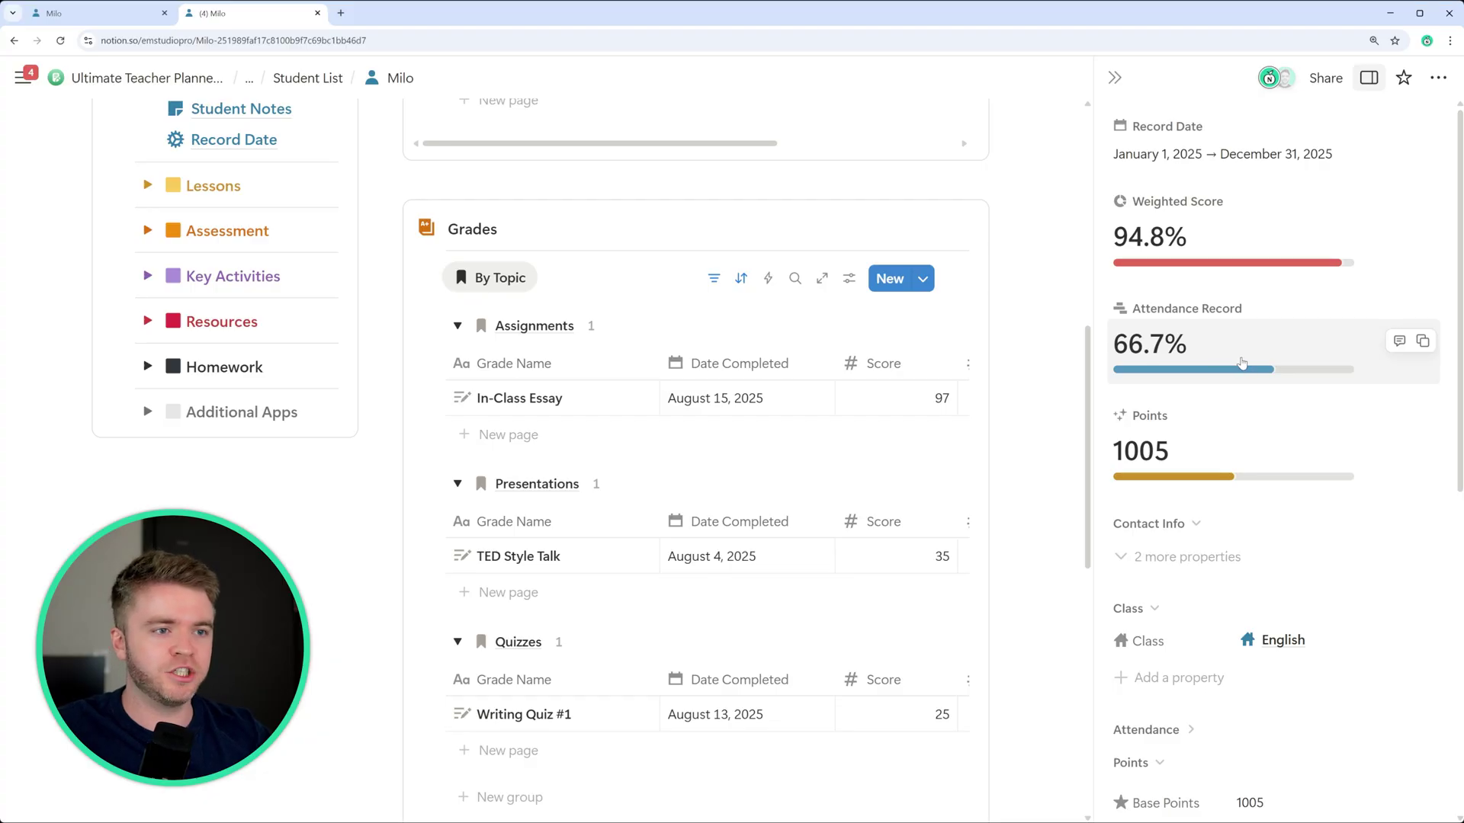
mouse_move(1236, 370)
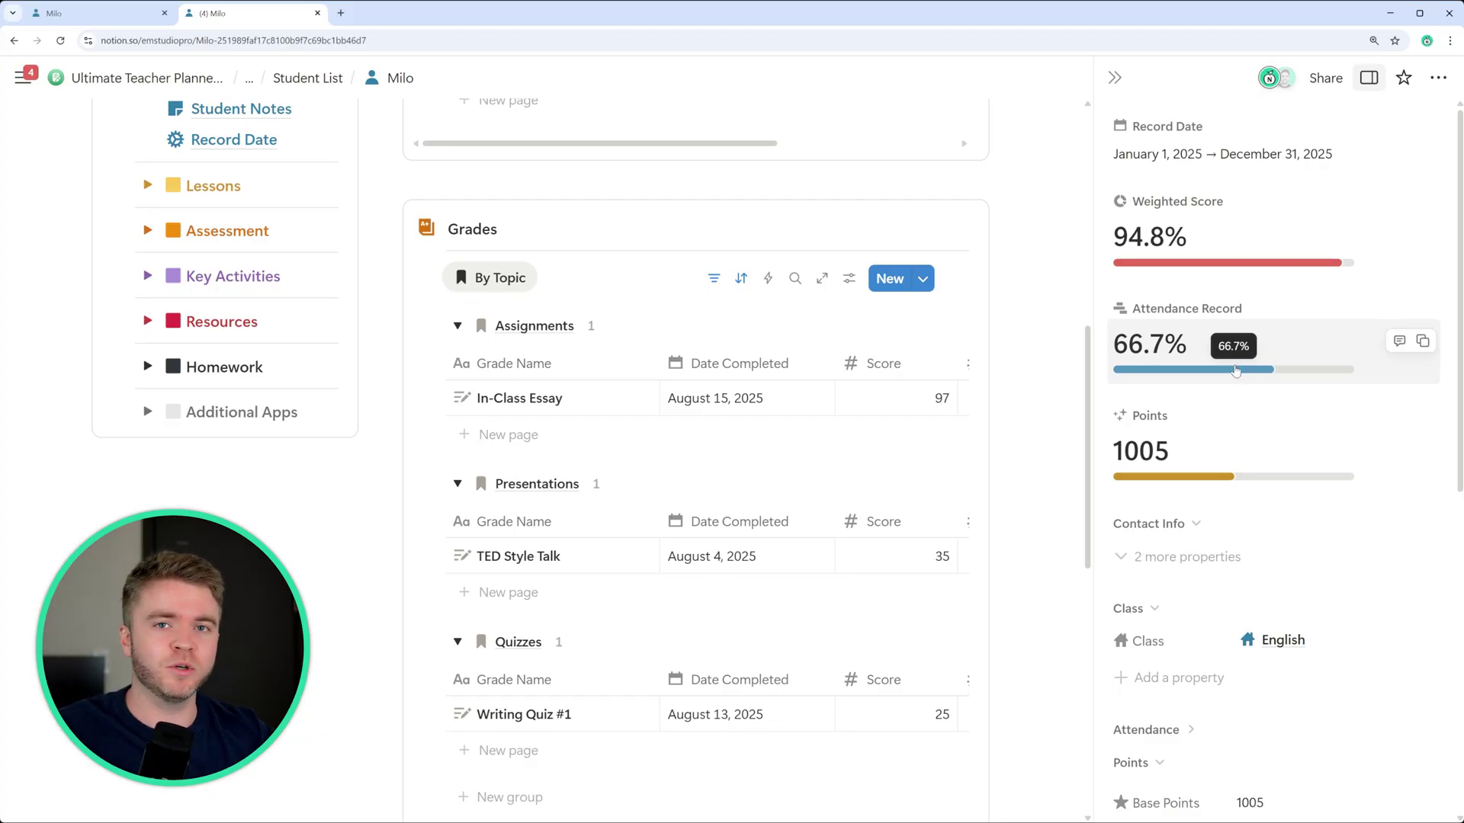
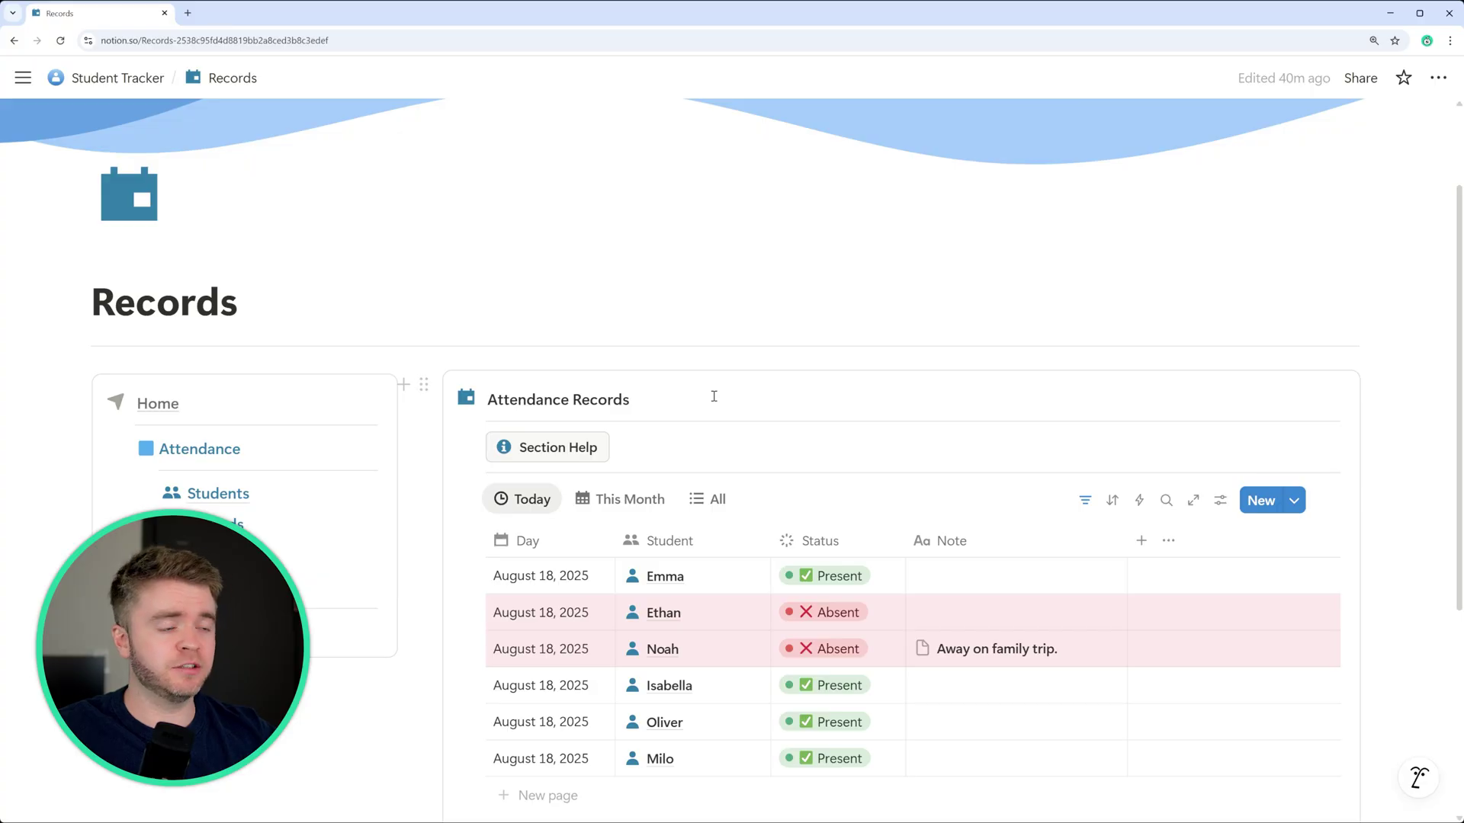
Step: Review today's entries in Attendance Records and open the Status view of the Student List on the Students page
scroll(711, 398, "down", 1)
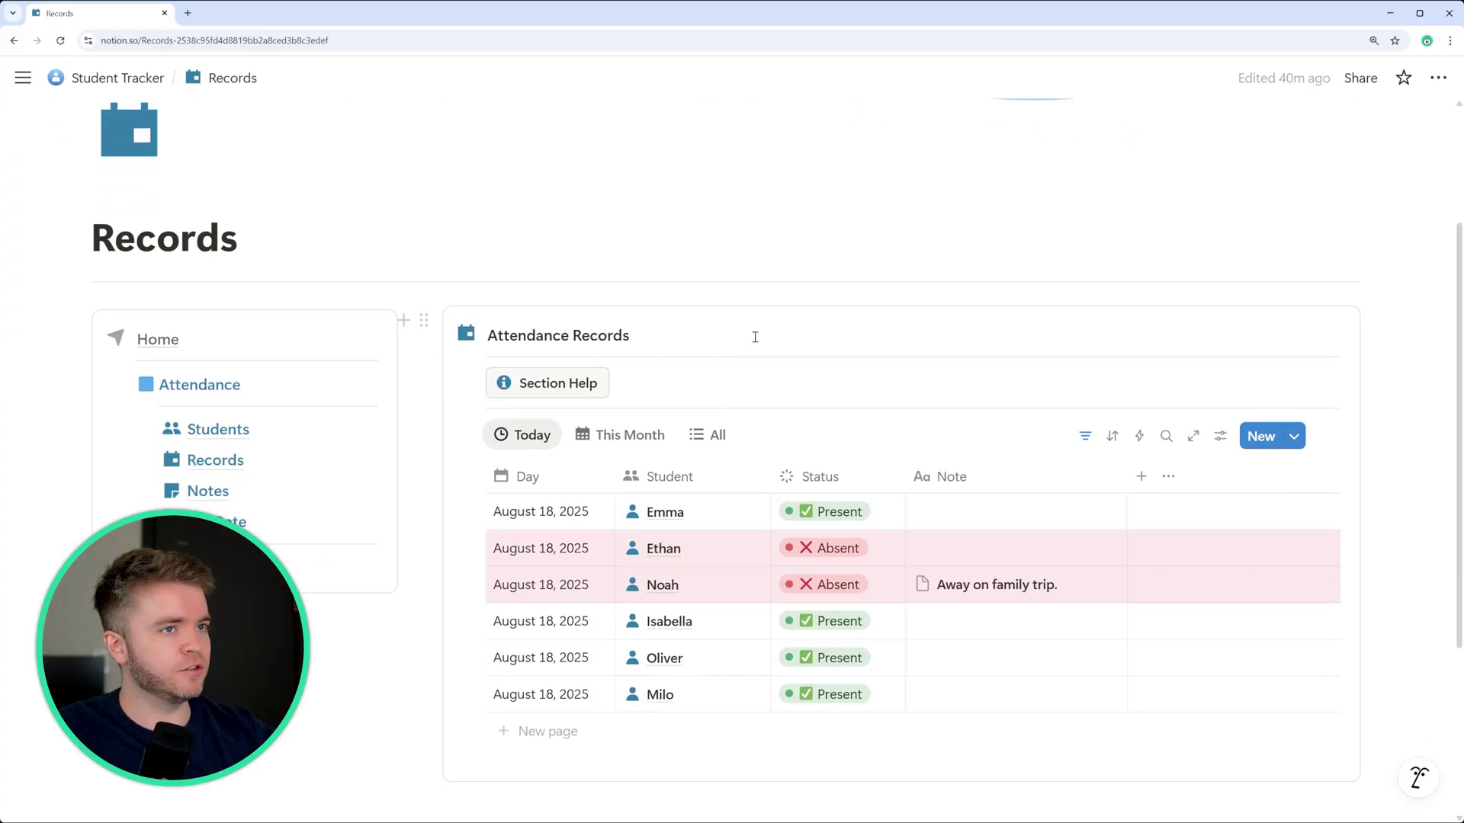
scroll(764, 344, "down", 1)
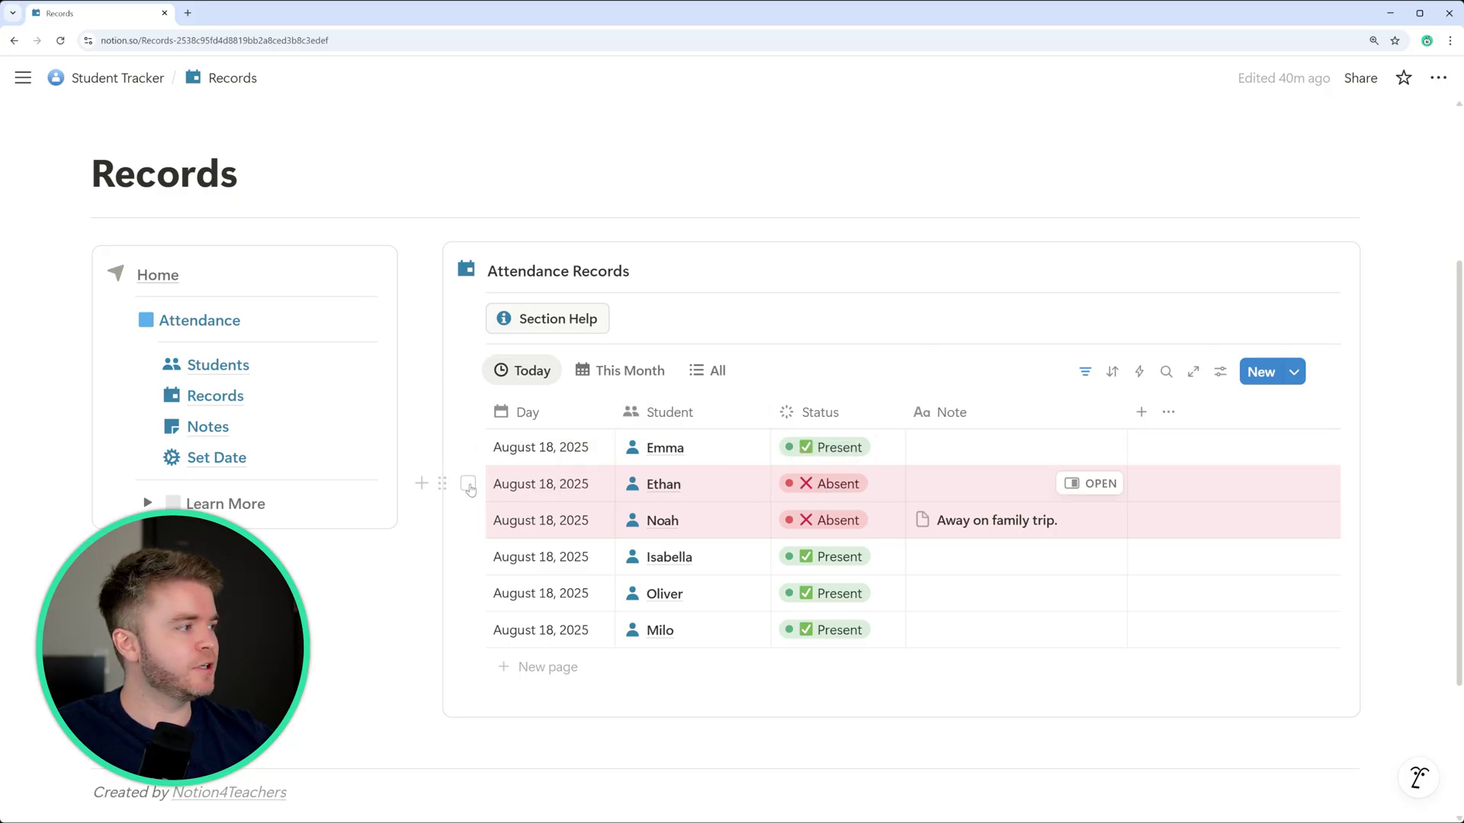
mouse_move(267, 375)
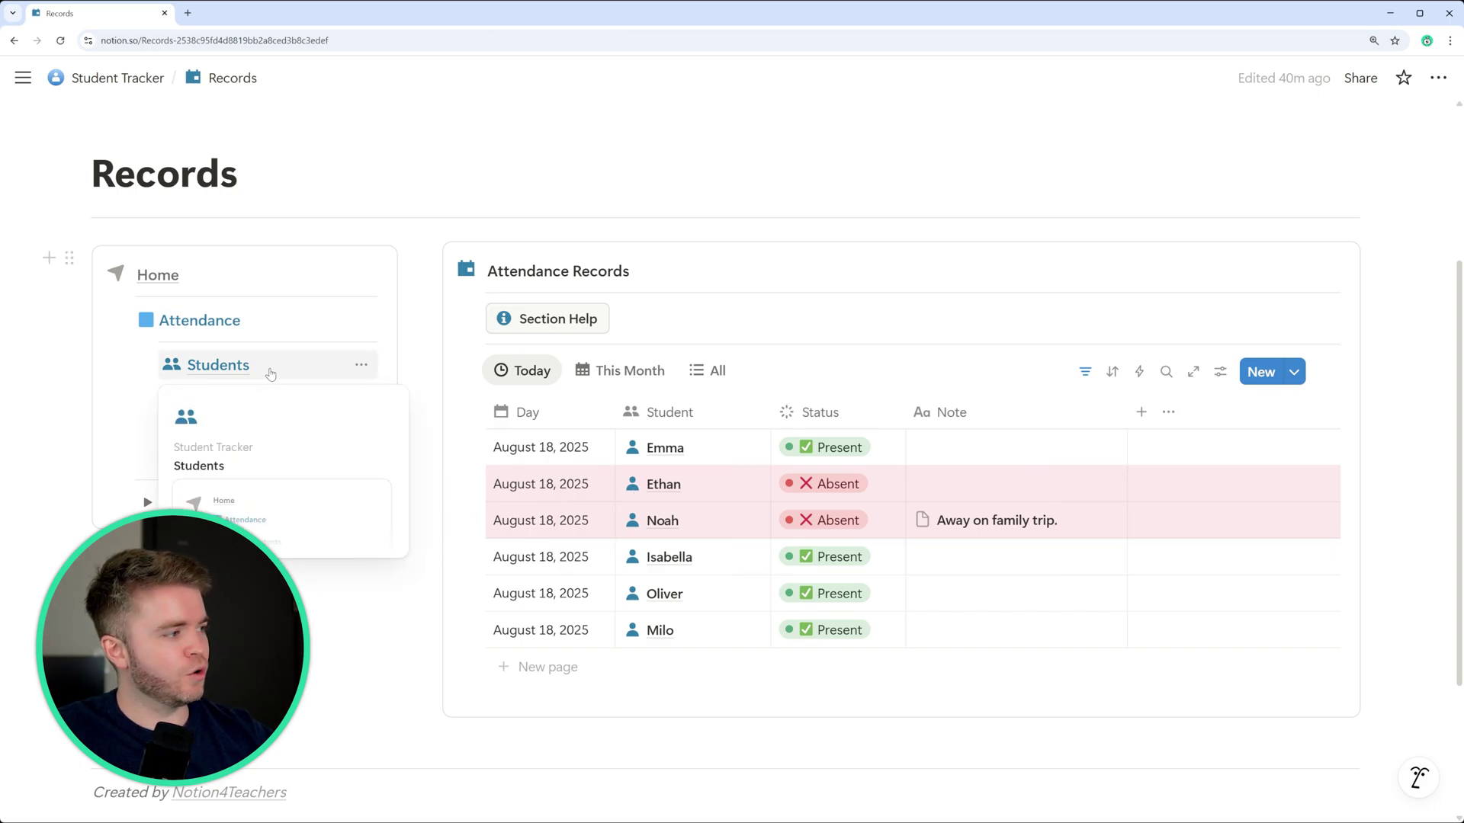
left_click(255, 365)
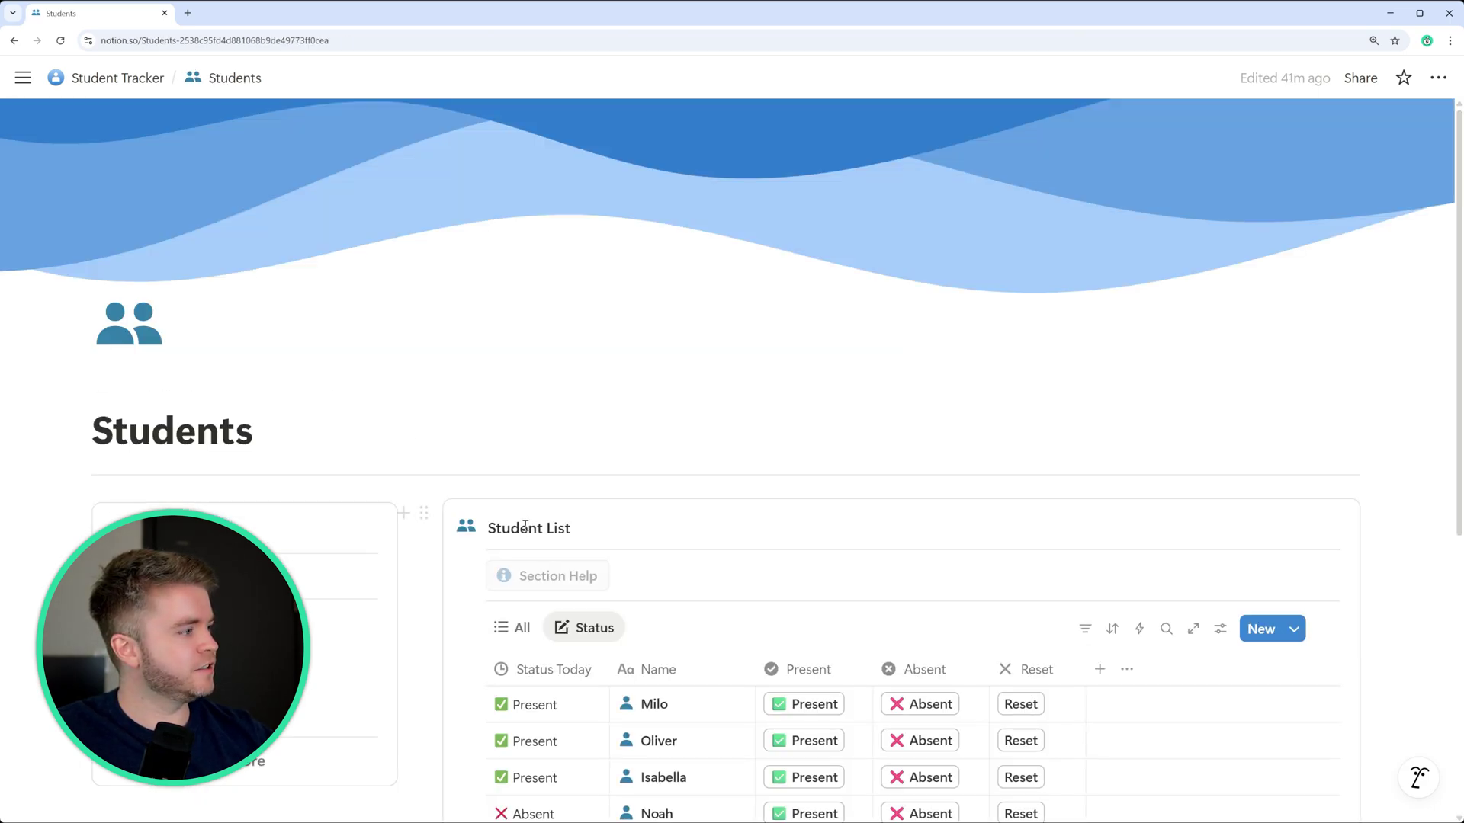
scroll(524, 526, "down", 3)
scroll(612, 442, "down", 1)
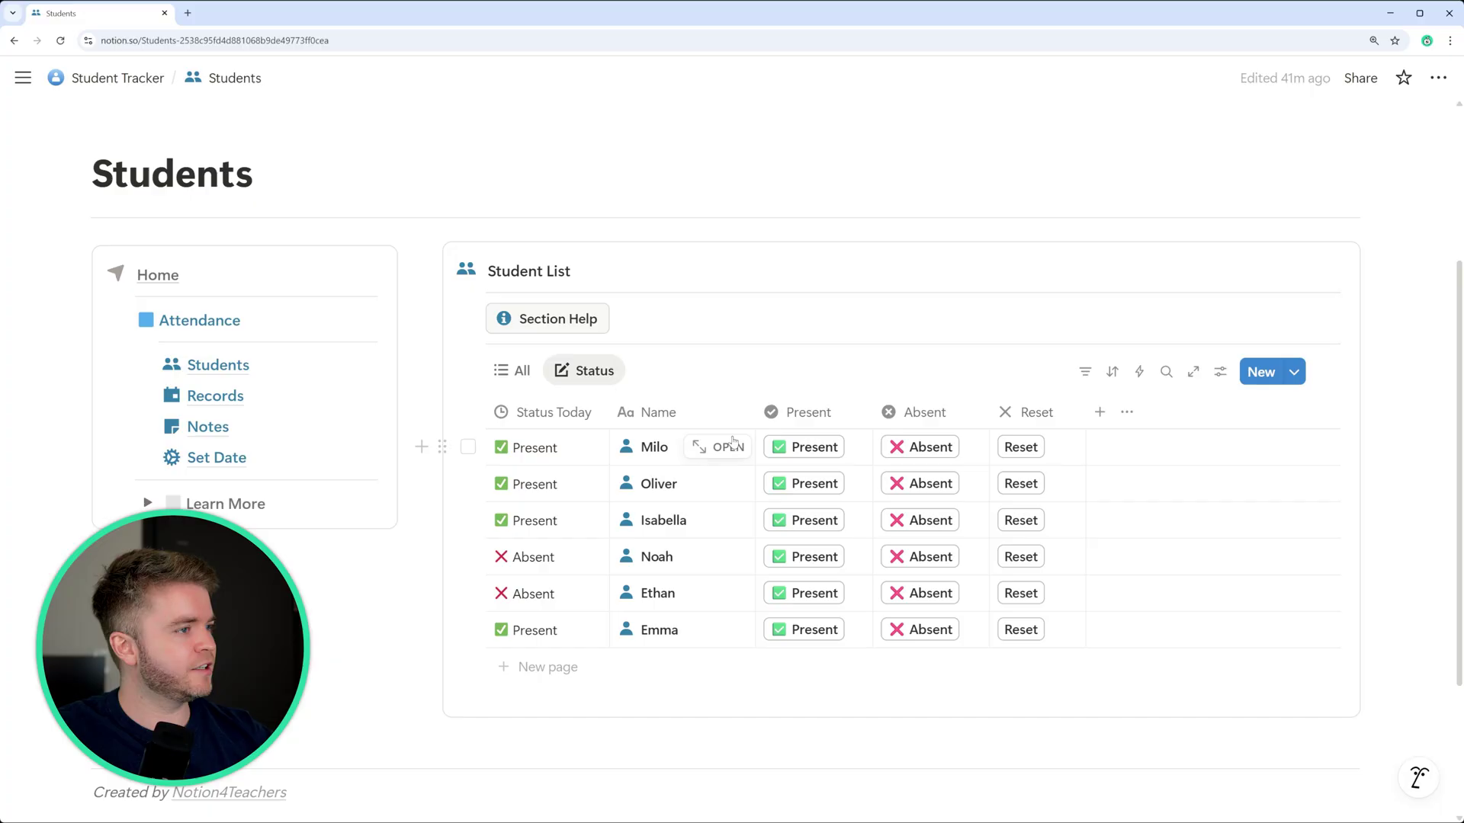
Step: Reset today's attendance for all six students and check the Today view on the Records page
left_click(1021, 447)
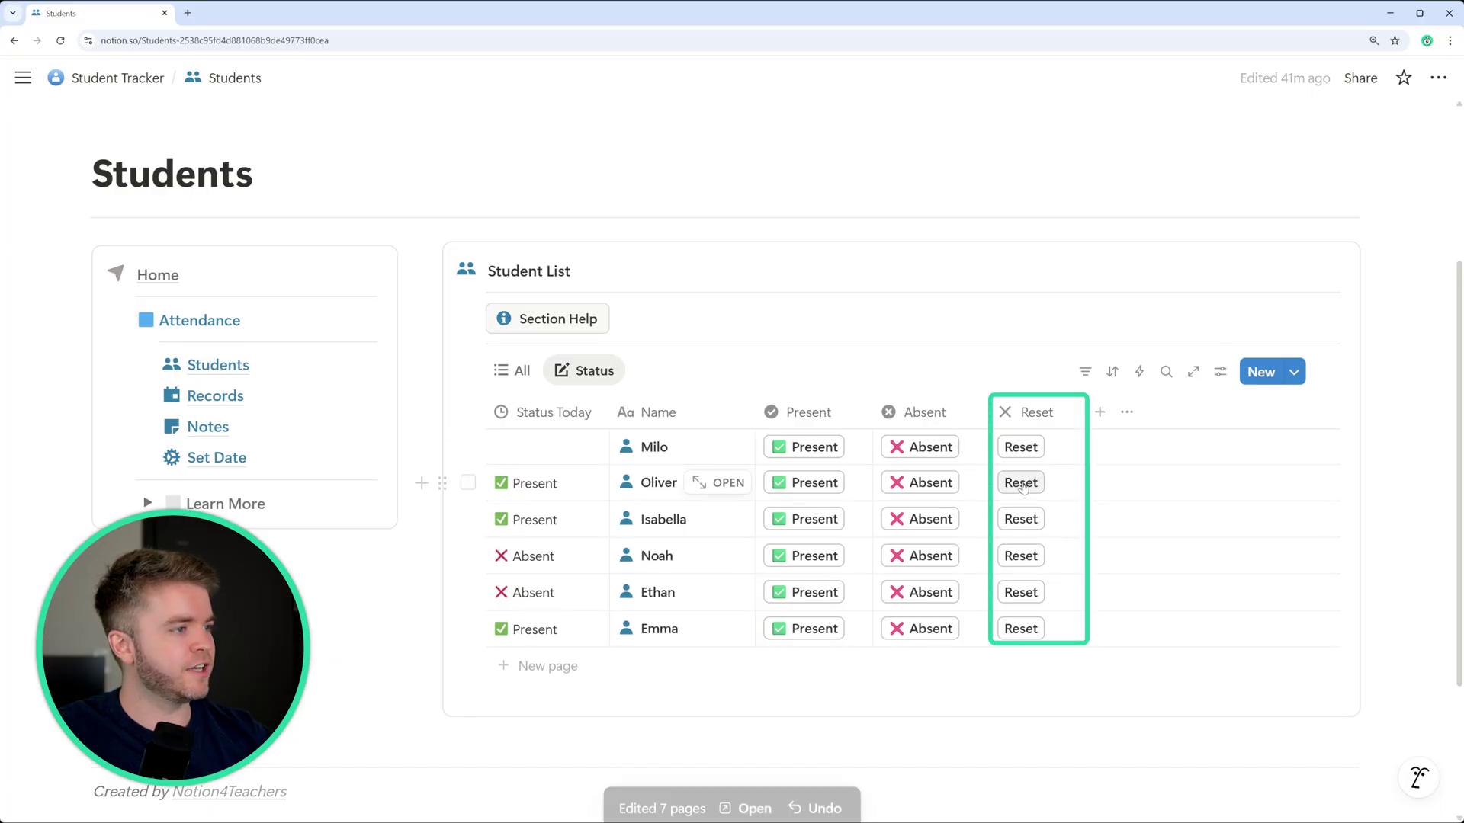
left_click(1020, 483)
left_click(1021, 519)
left_click(1021, 555)
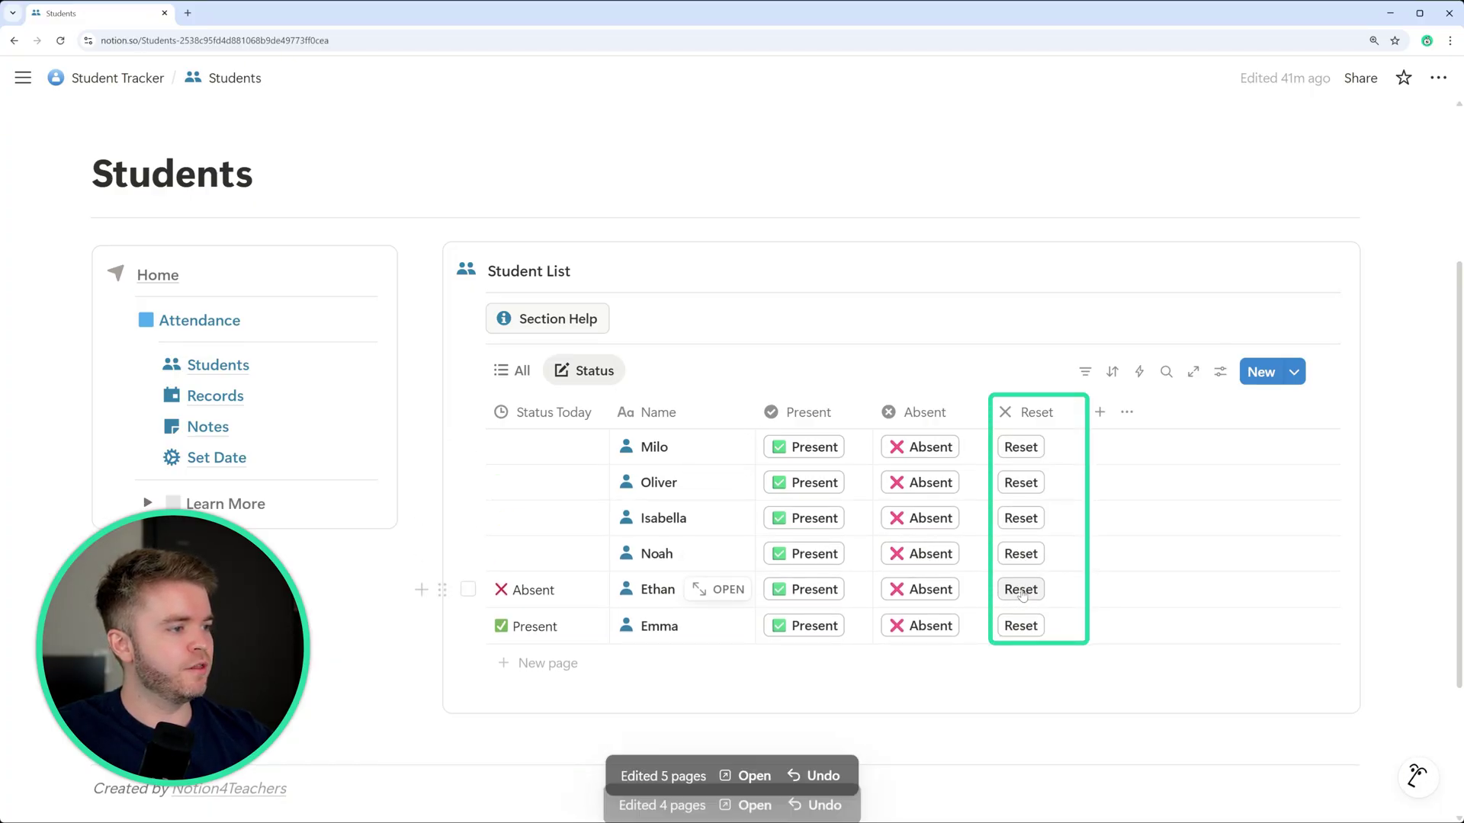
left_click(1020, 592)
left_click(1021, 627)
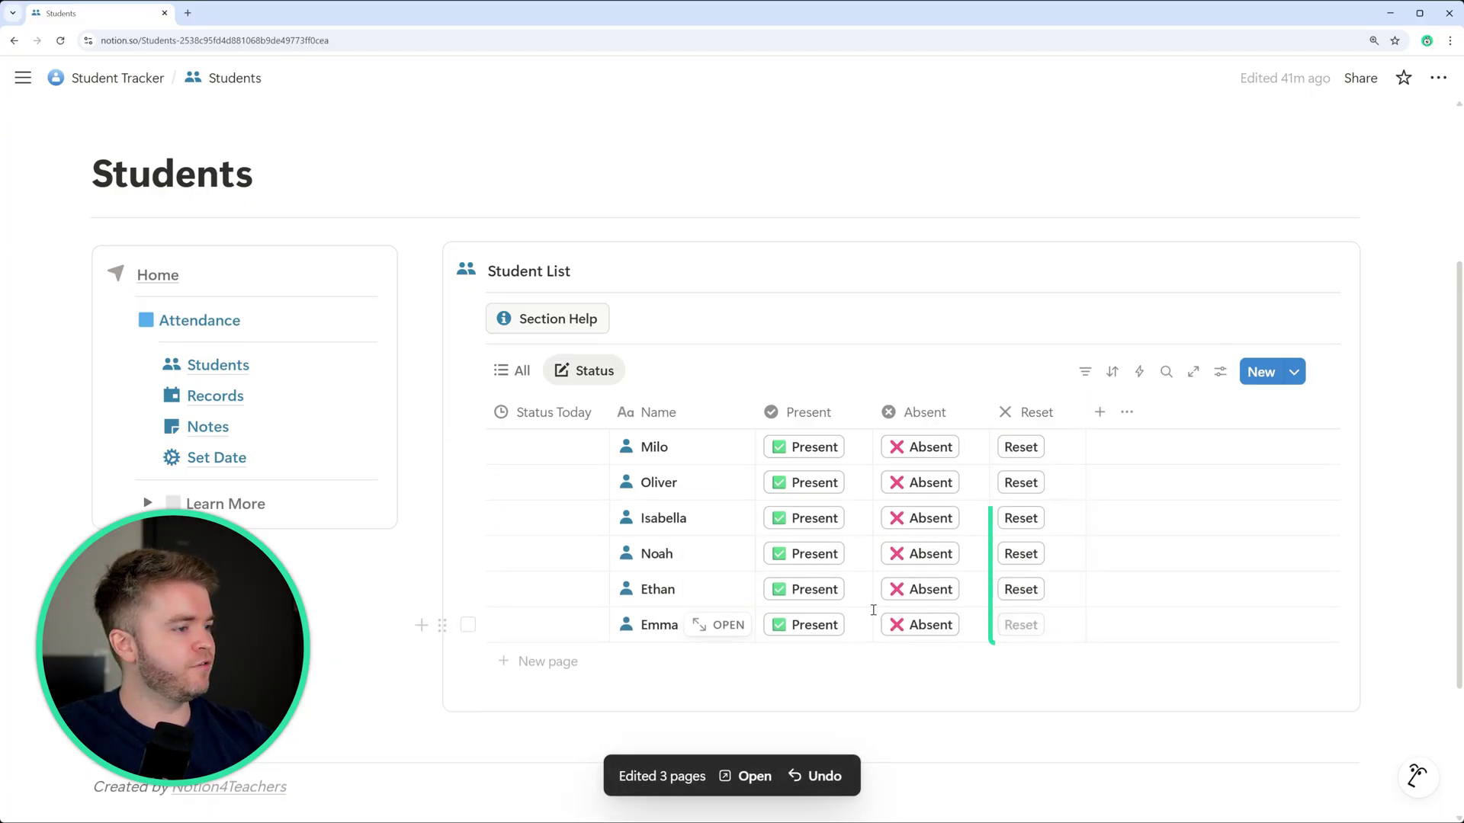
left_click(221, 396)
scroll(714, 447, "down", 3)
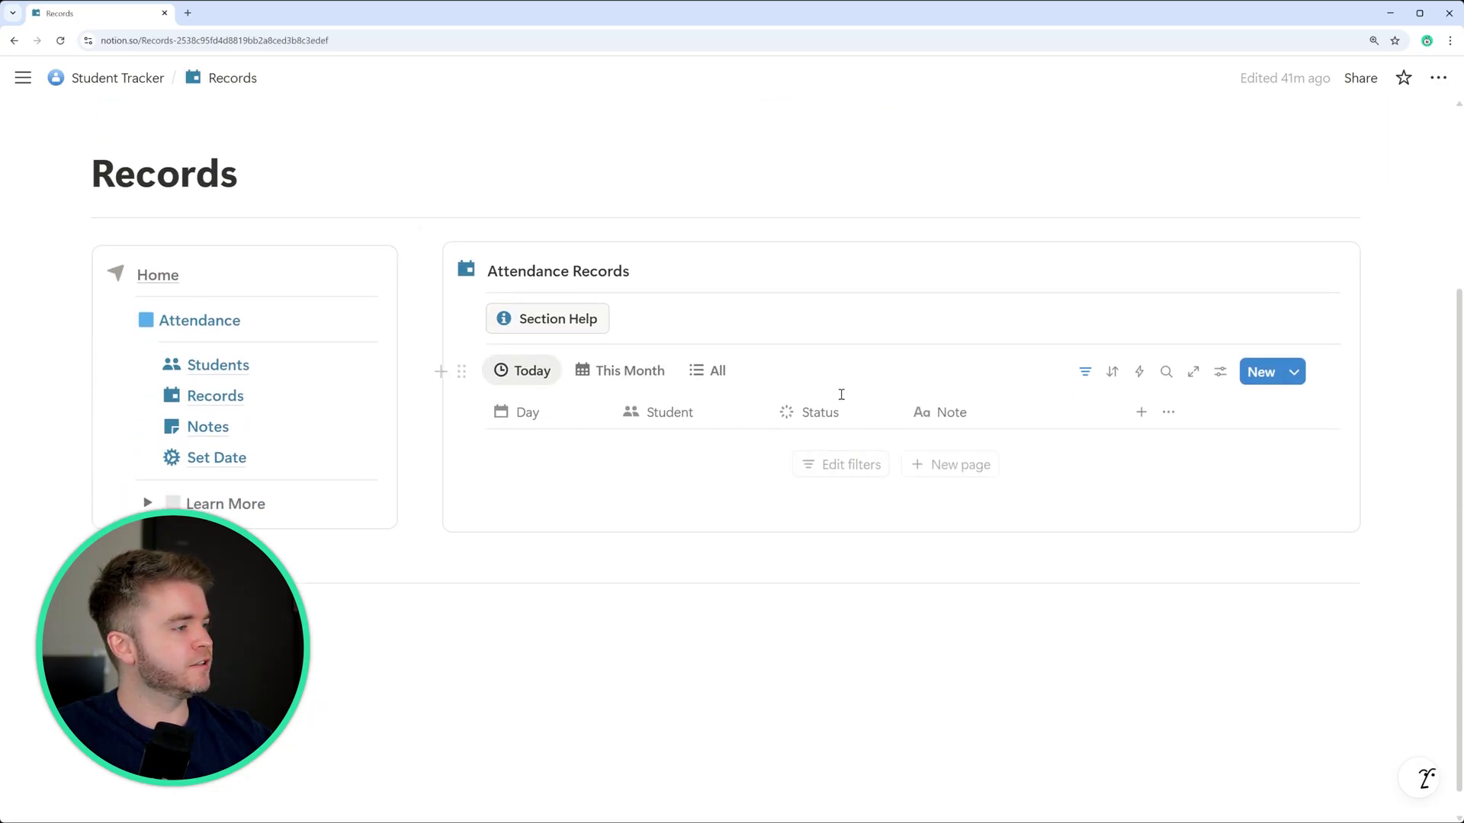
Step: Return to the Students page and mark all six students Present for today
left_click(243, 374)
left_click(808, 482)
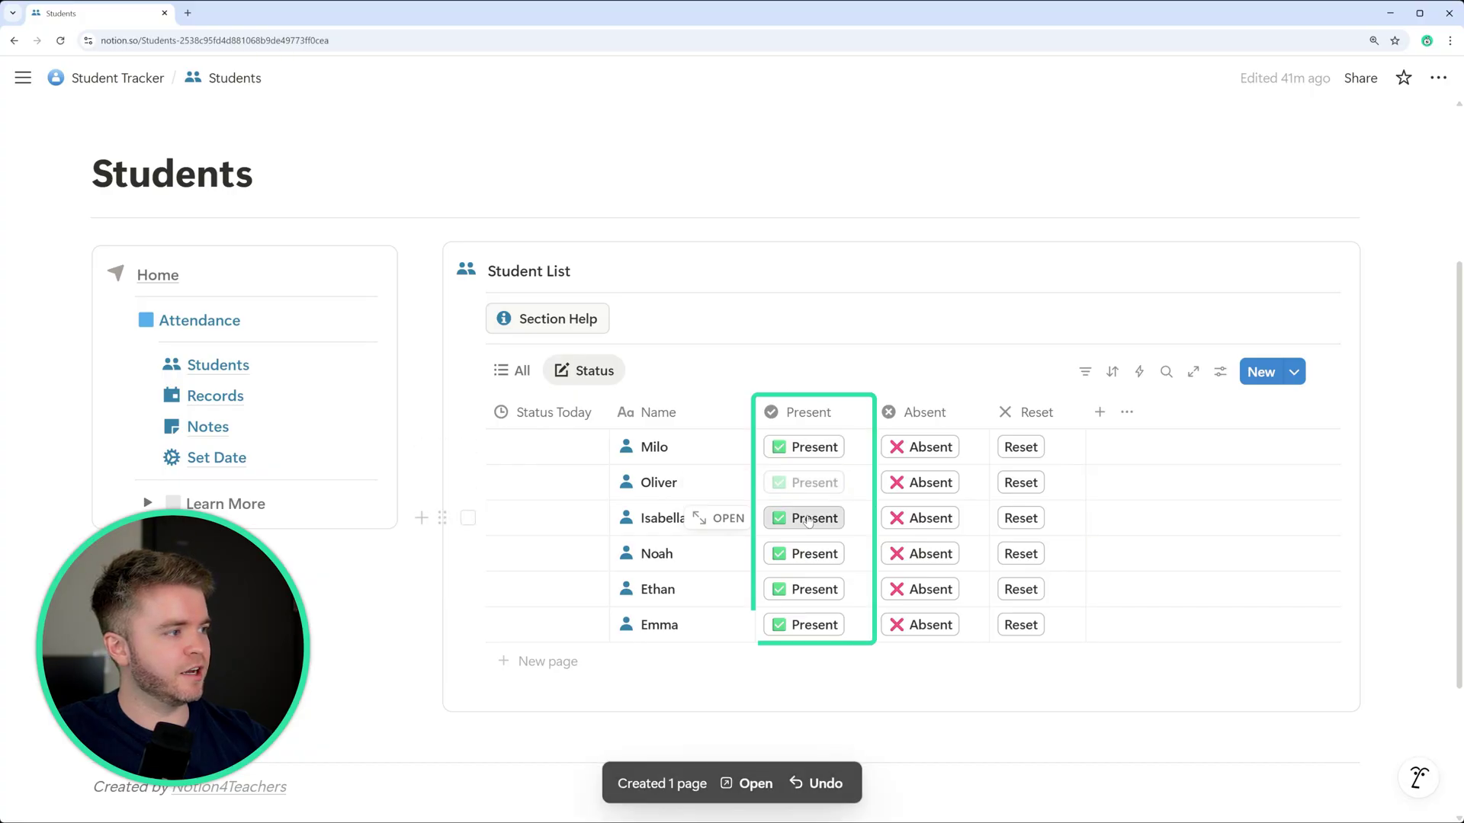
left_click(808, 519)
left_click(808, 554)
left_click(808, 589)
left_click(808, 624)
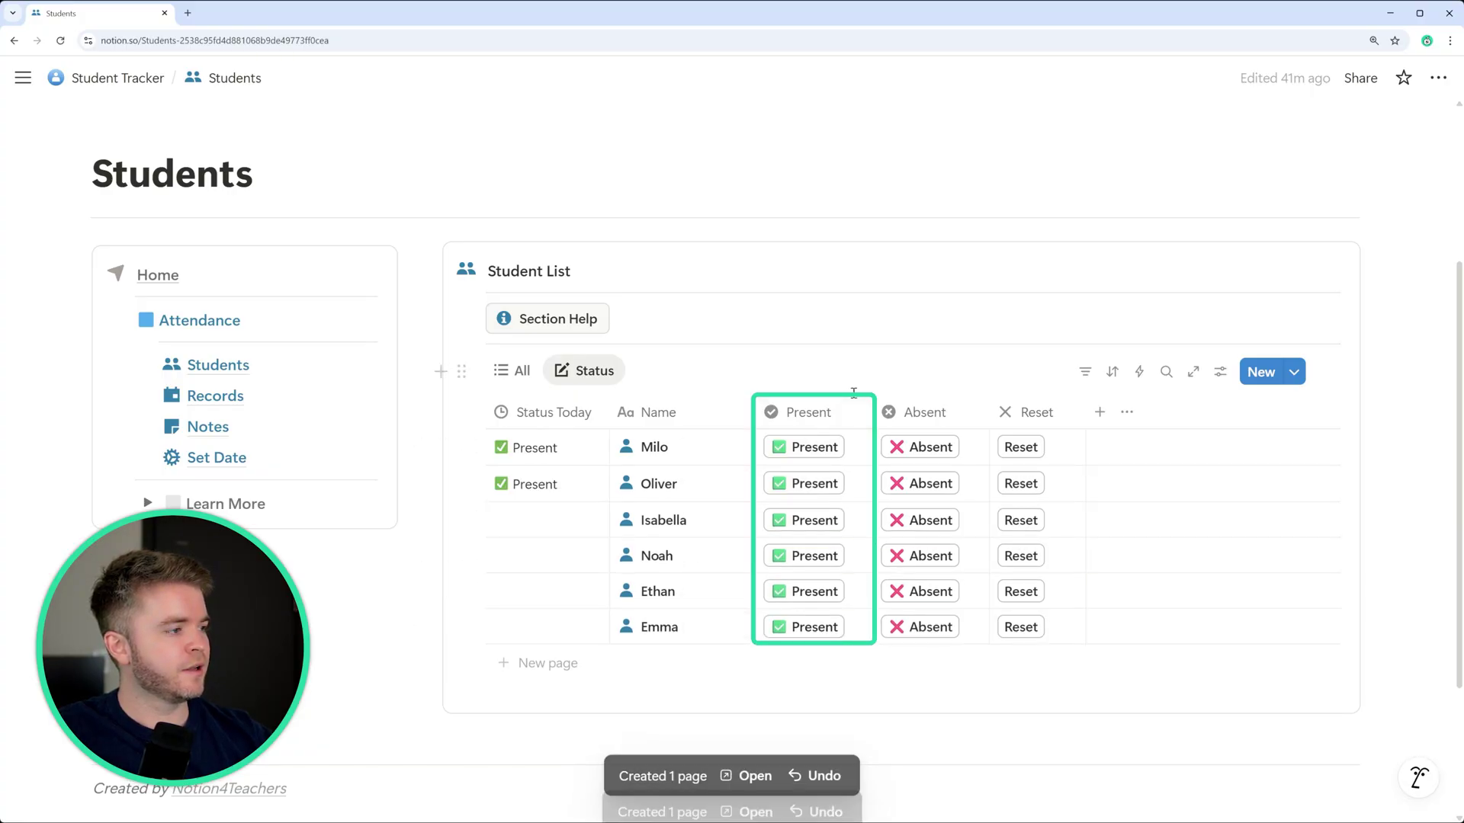
Step: Open the Records page and examine the attendance entries in the Today and This Month views
left_click(174, 401)
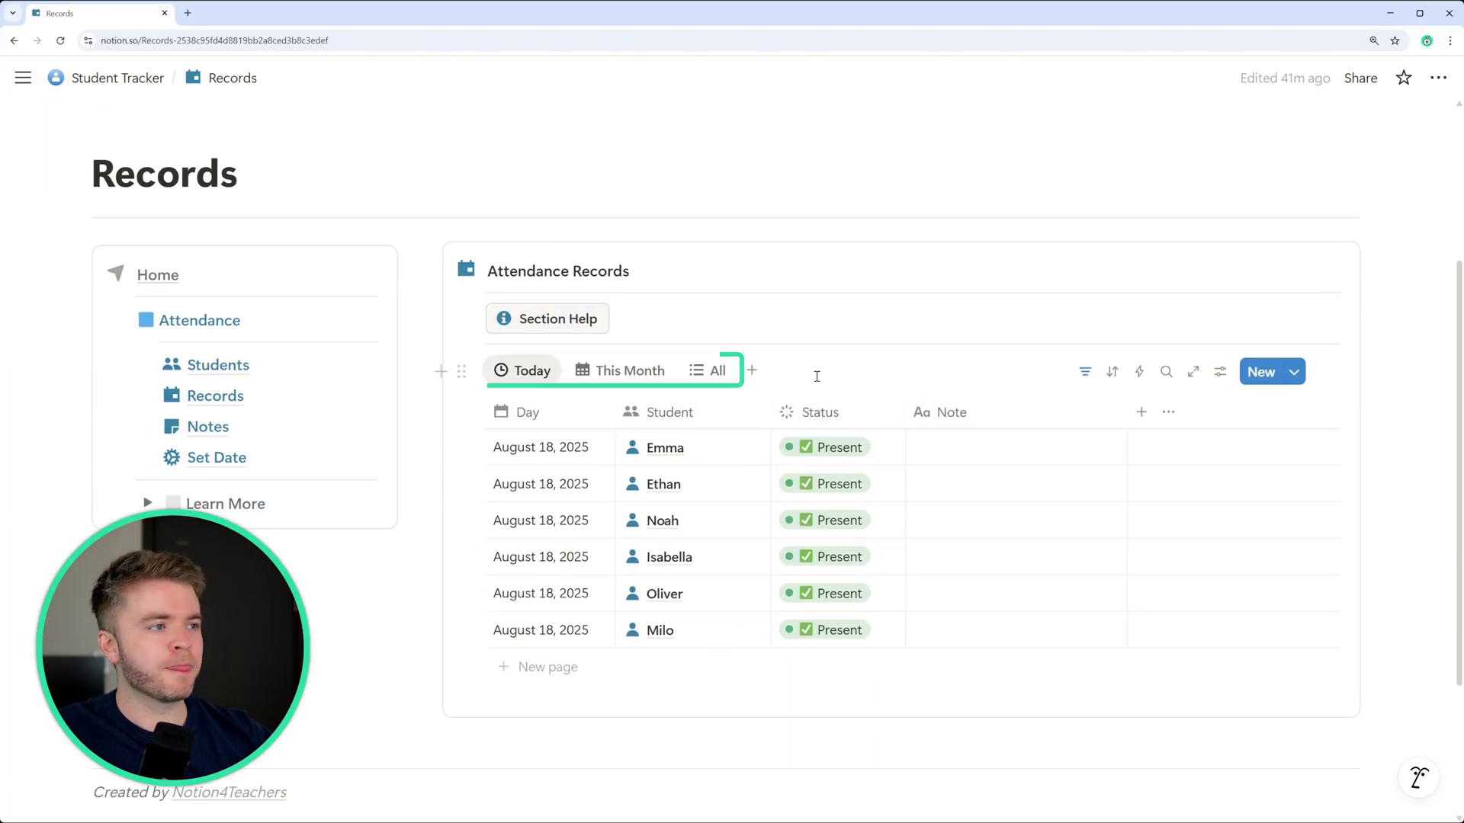
scroll(503, 389, "down", 1)
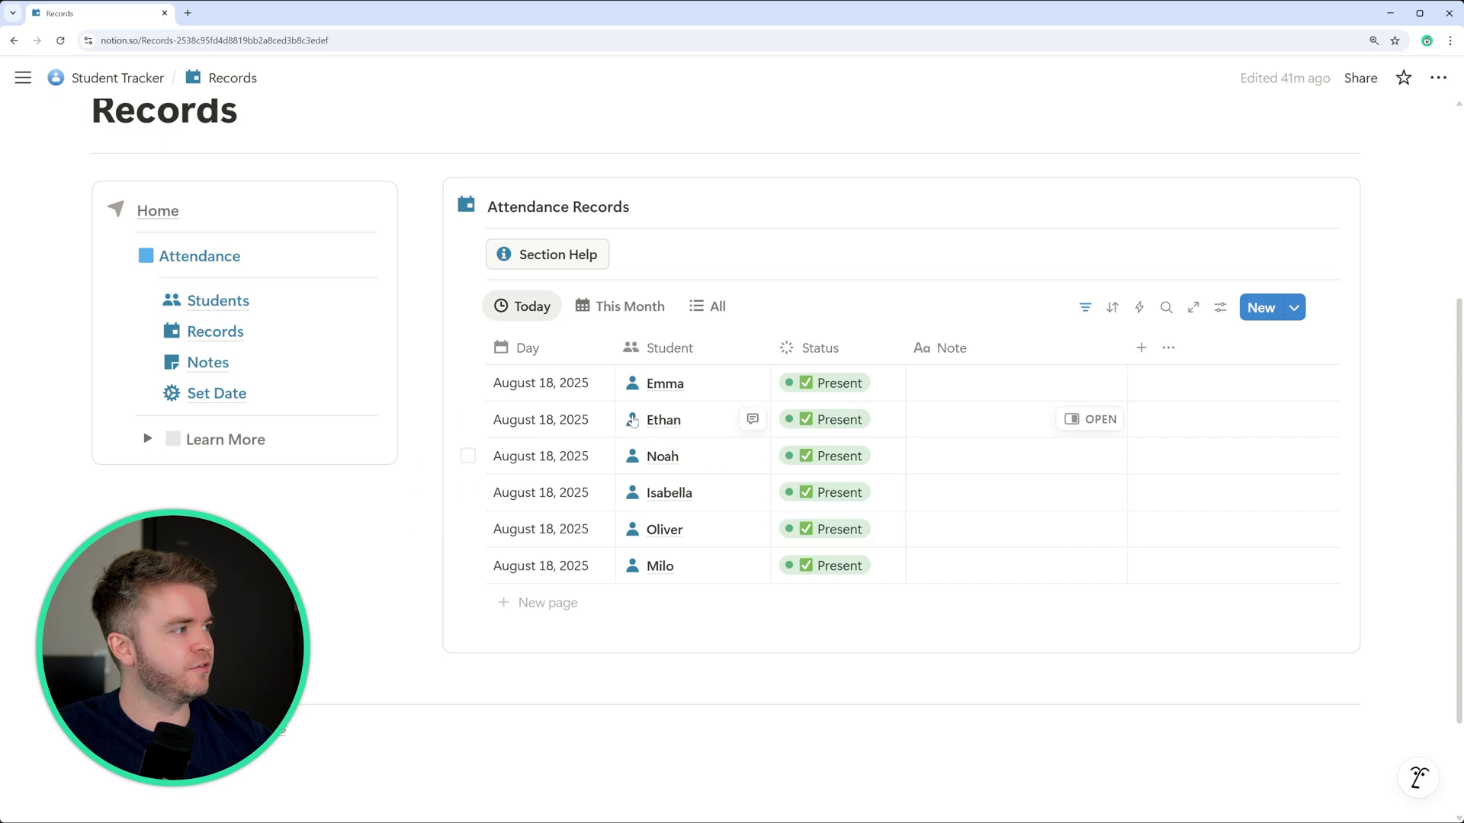
left_click(619, 314)
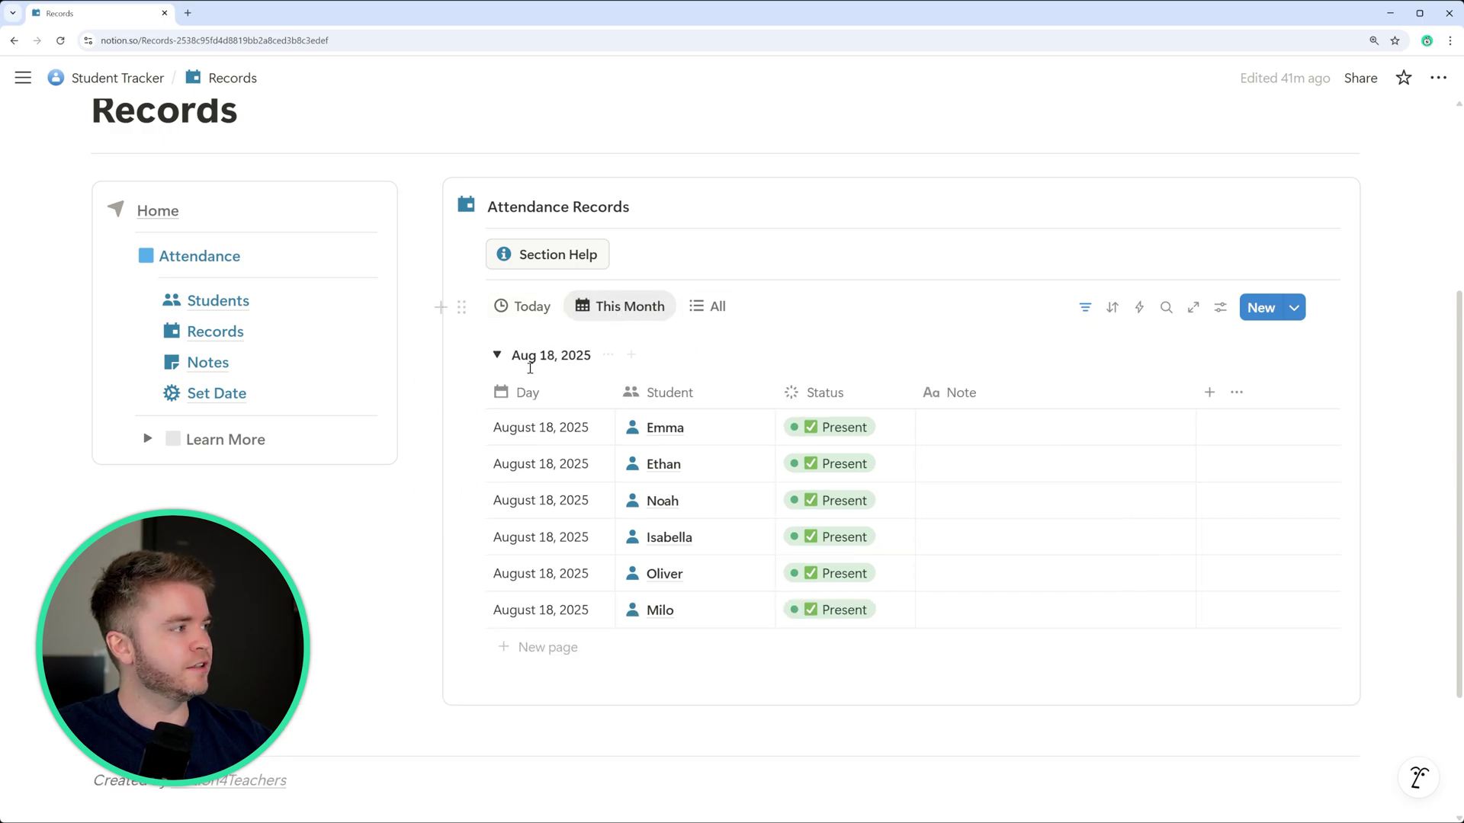
scroll(530, 369, "down", 1)
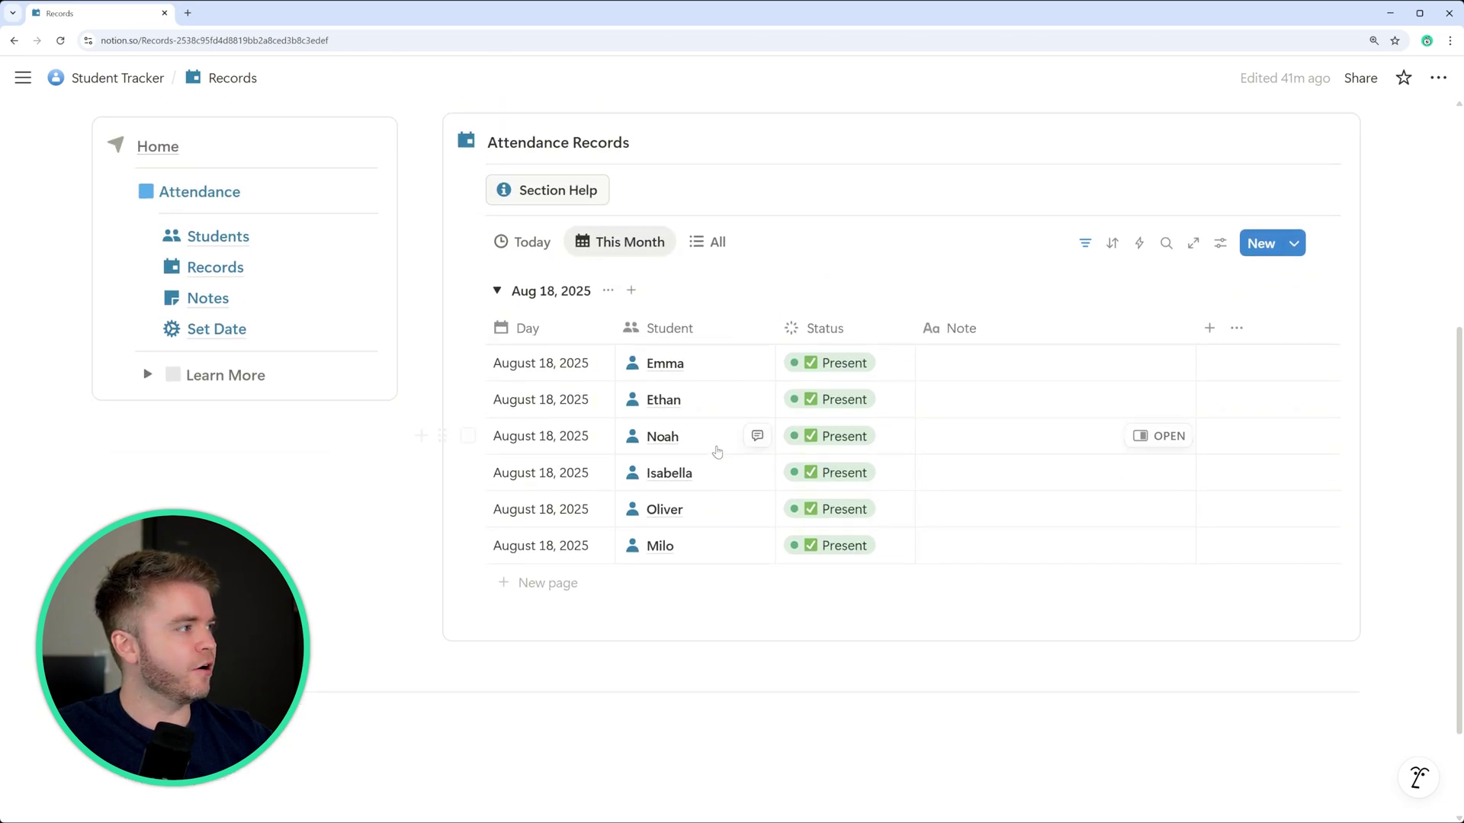
Step: Select all six records in the Today view and set their Day to August 14, 2025
left_click(524, 242)
left_click(467, 282)
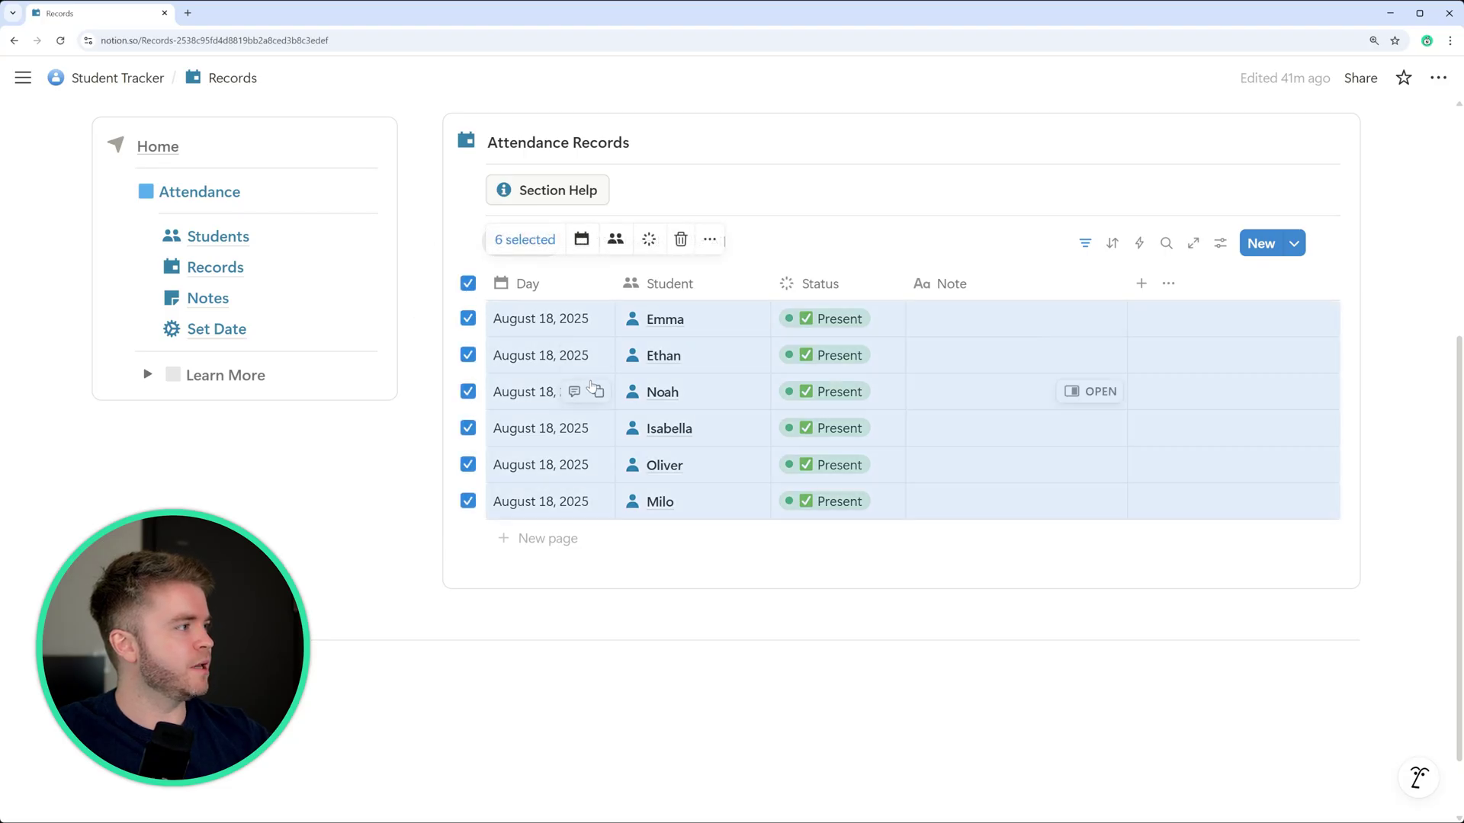
left_click(581, 241)
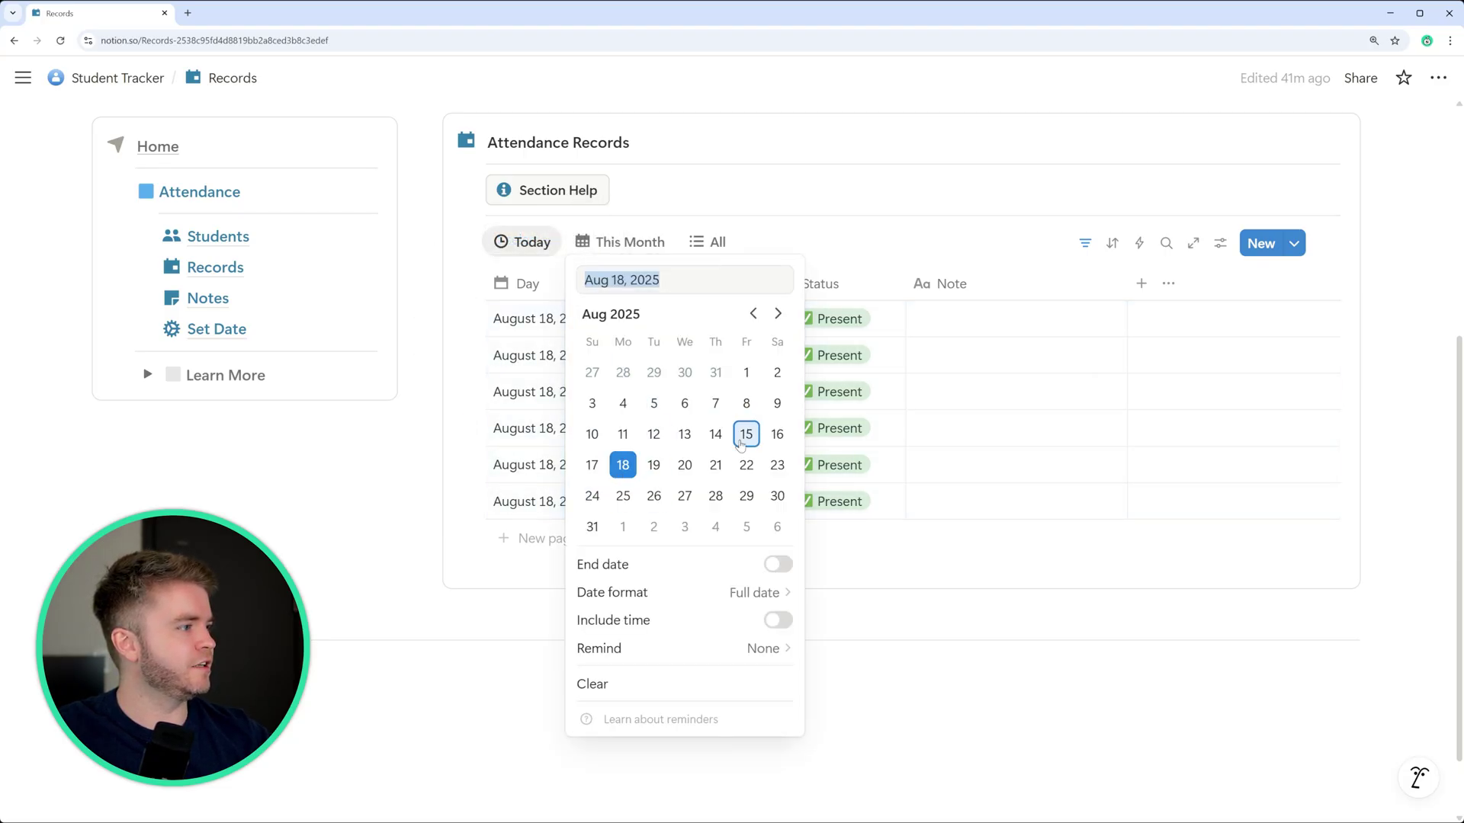
left_click(715, 434)
left_click(830, 226)
Step: On the Students page, record today's attendance with the fifth student Absent and the other five Present
left_click(218, 336)
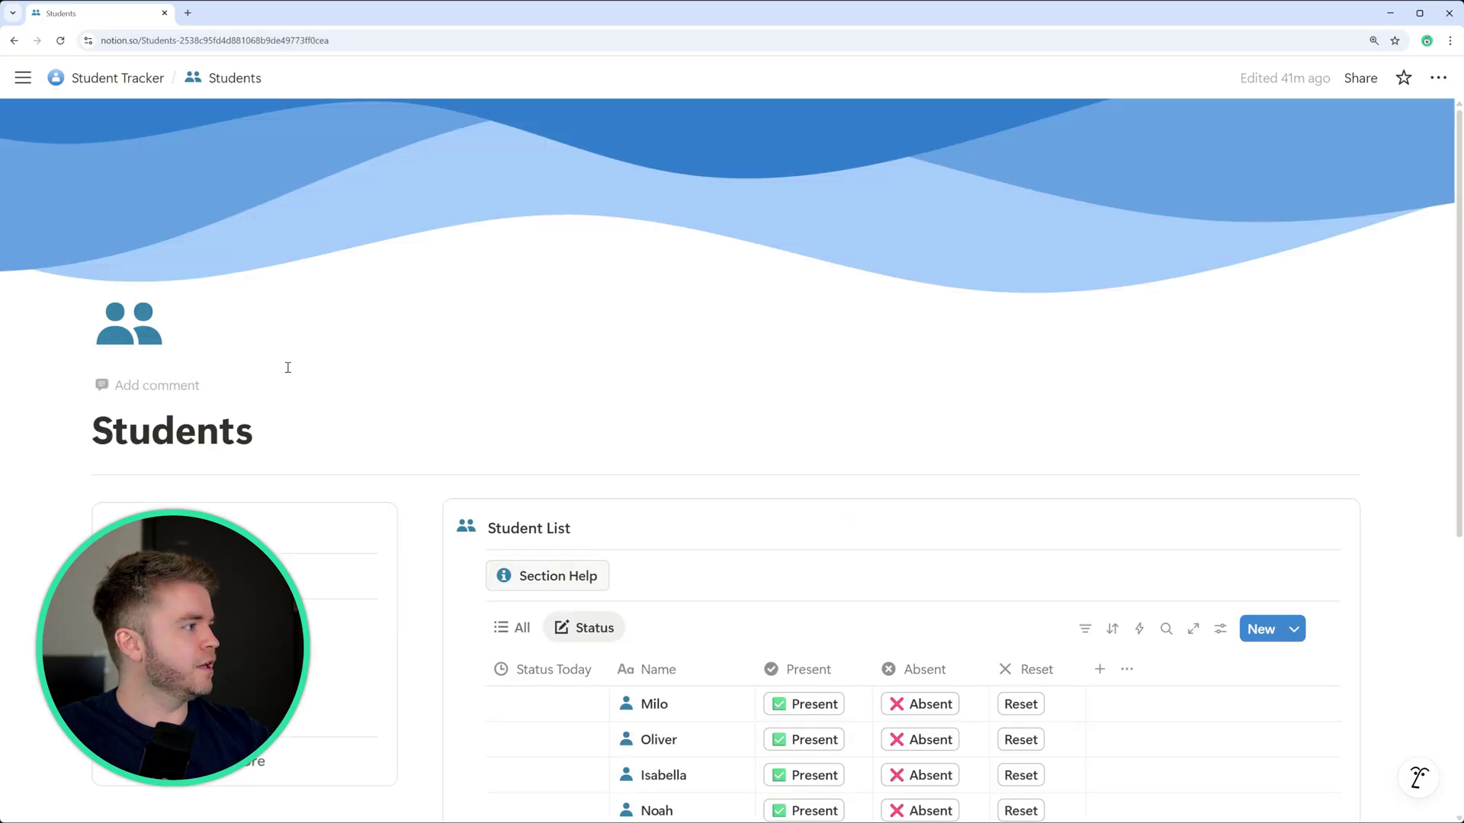
scroll(290, 366, "down", 5)
left_click(907, 467)
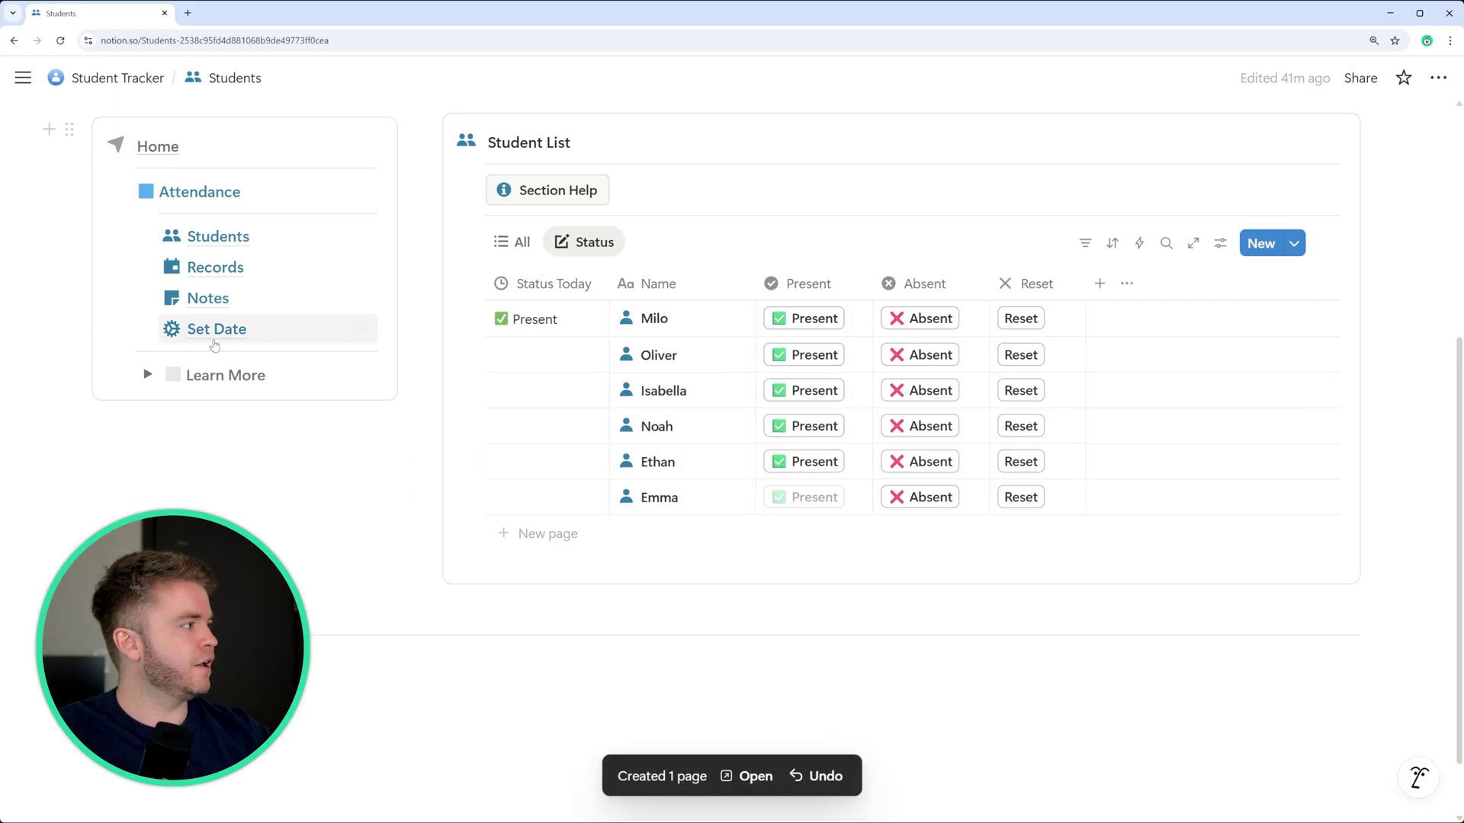
Step: Open the Records page, compare the Aug 18 and Aug 14 groups in the This Month view, and return to the Today view
left_click(221, 269)
scroll(535, 359, "down", 5)
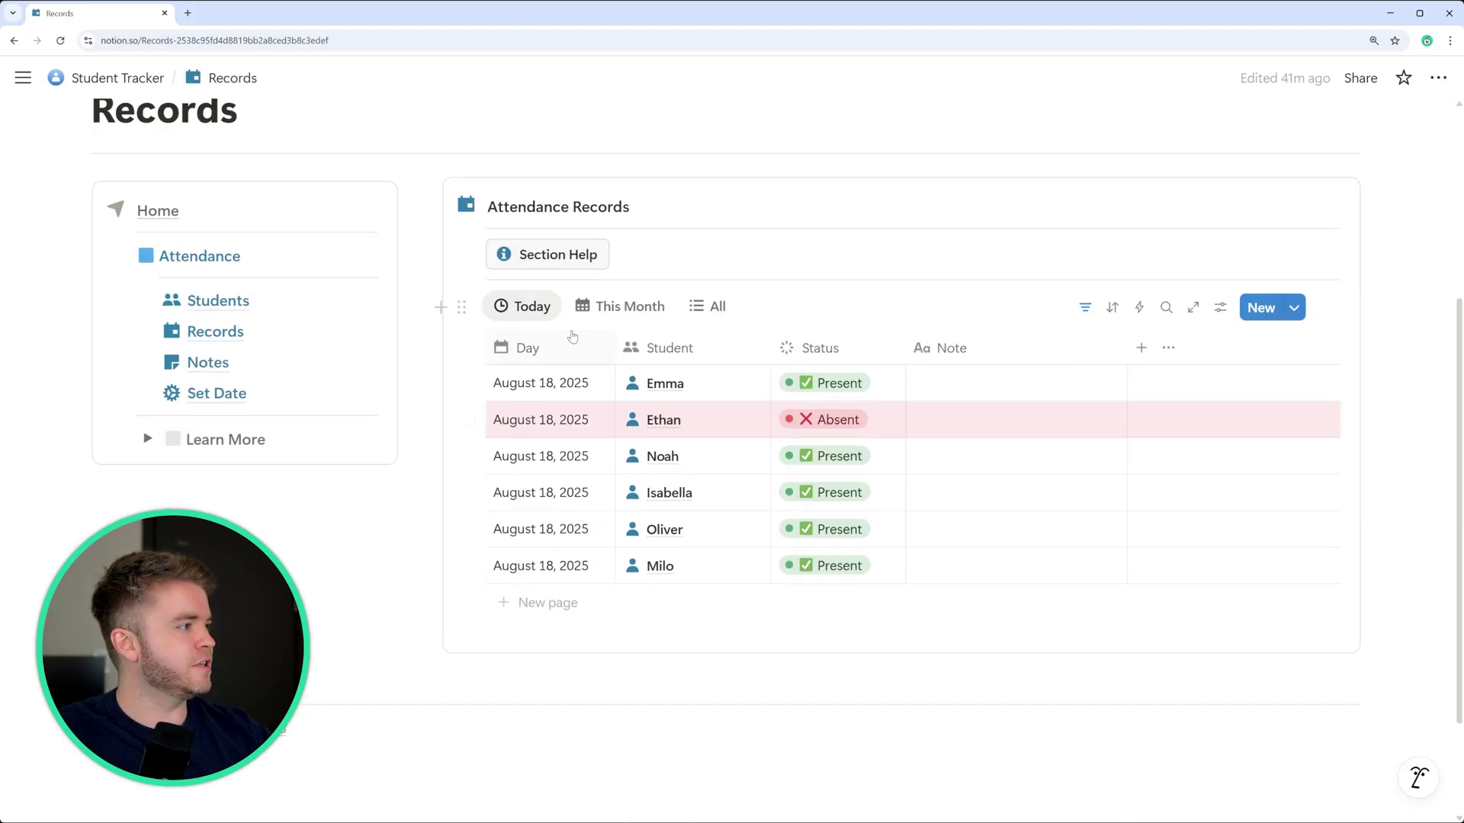
left_click(619, 301)
scroll(696, 328, "down", 4)
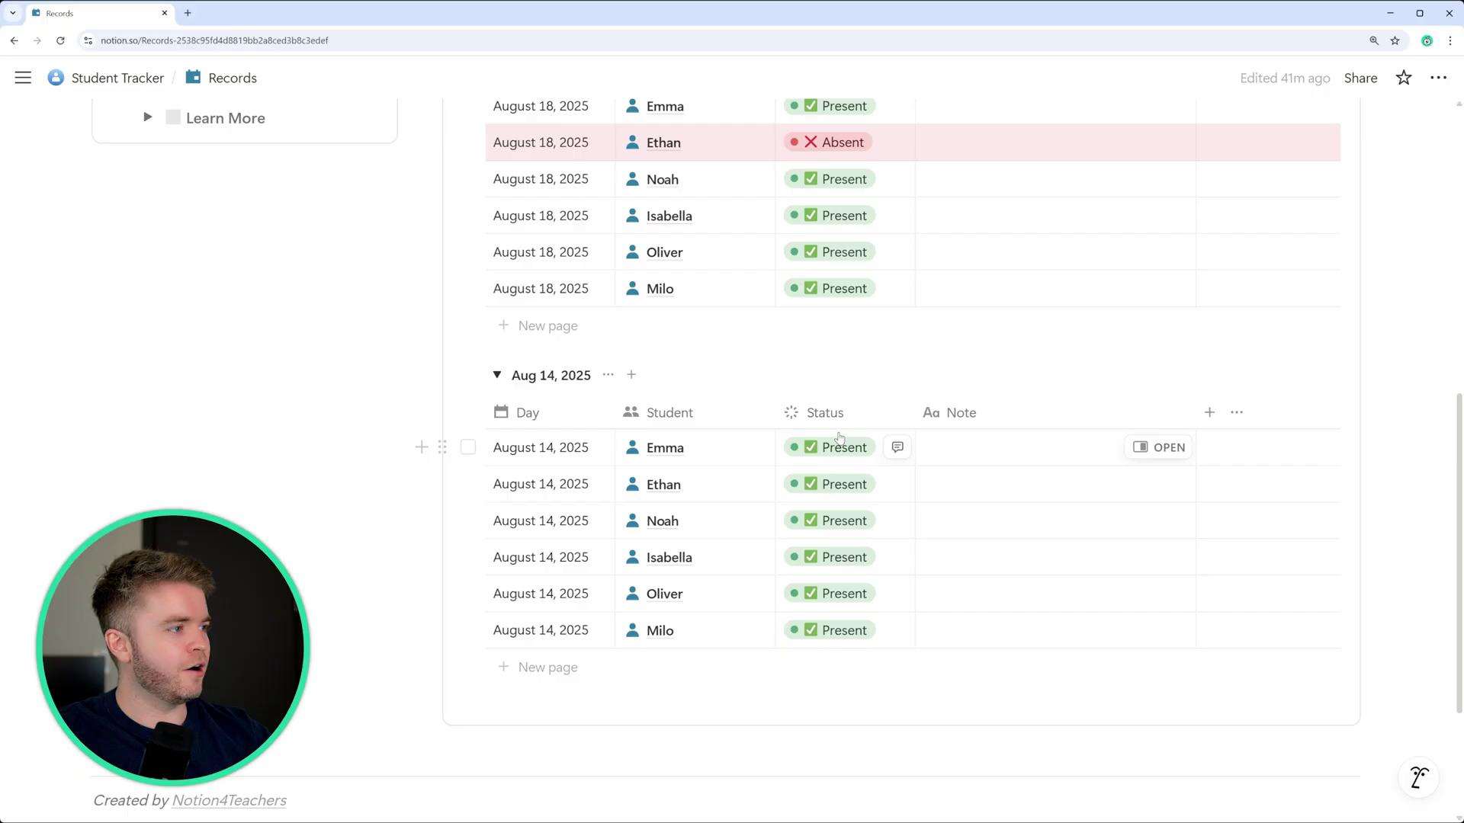
scroll(881, 470, "up", 2)
scroll(882, 468, "up", 3)
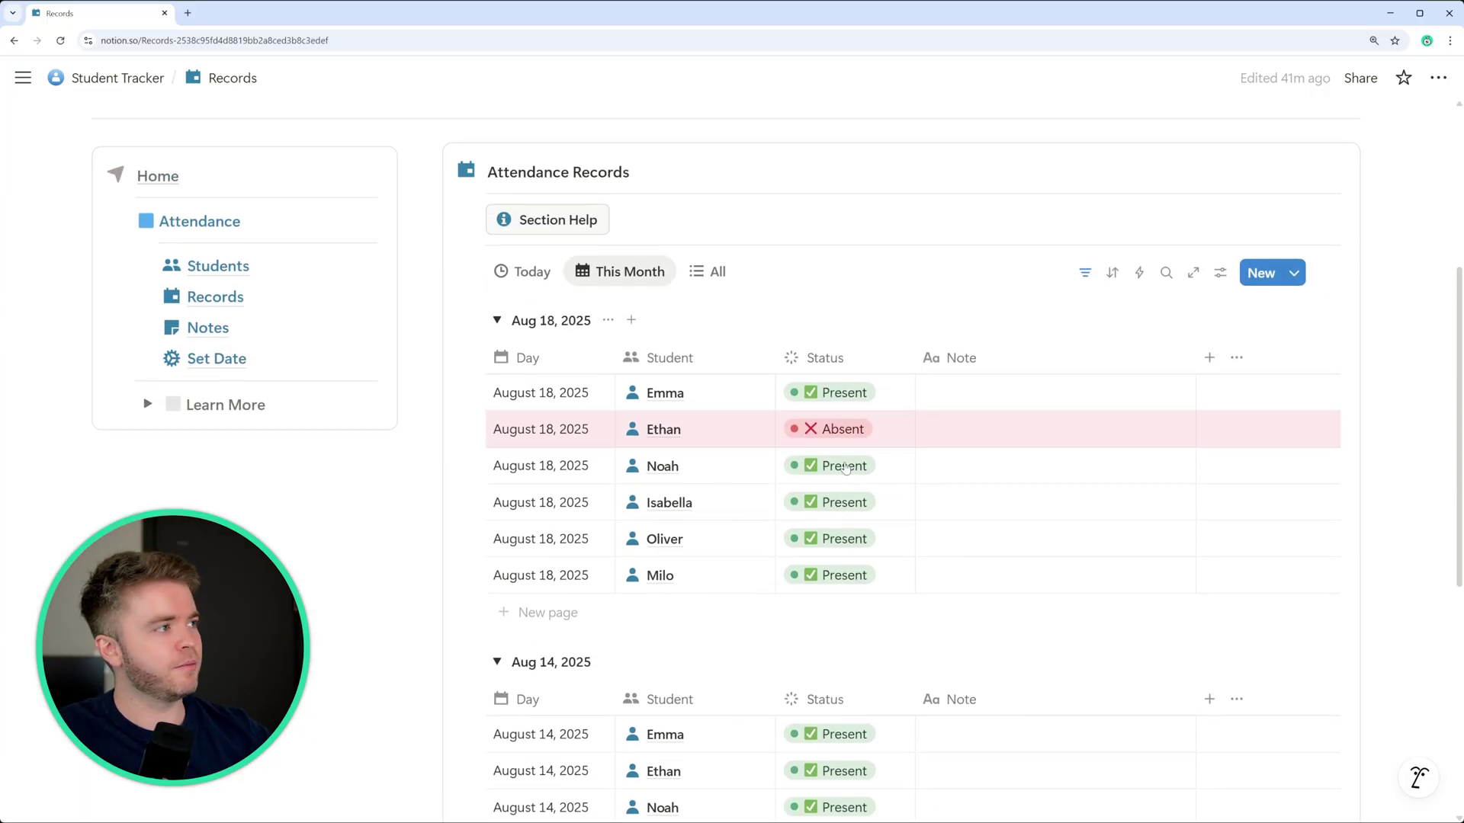
left_click(708, 305)
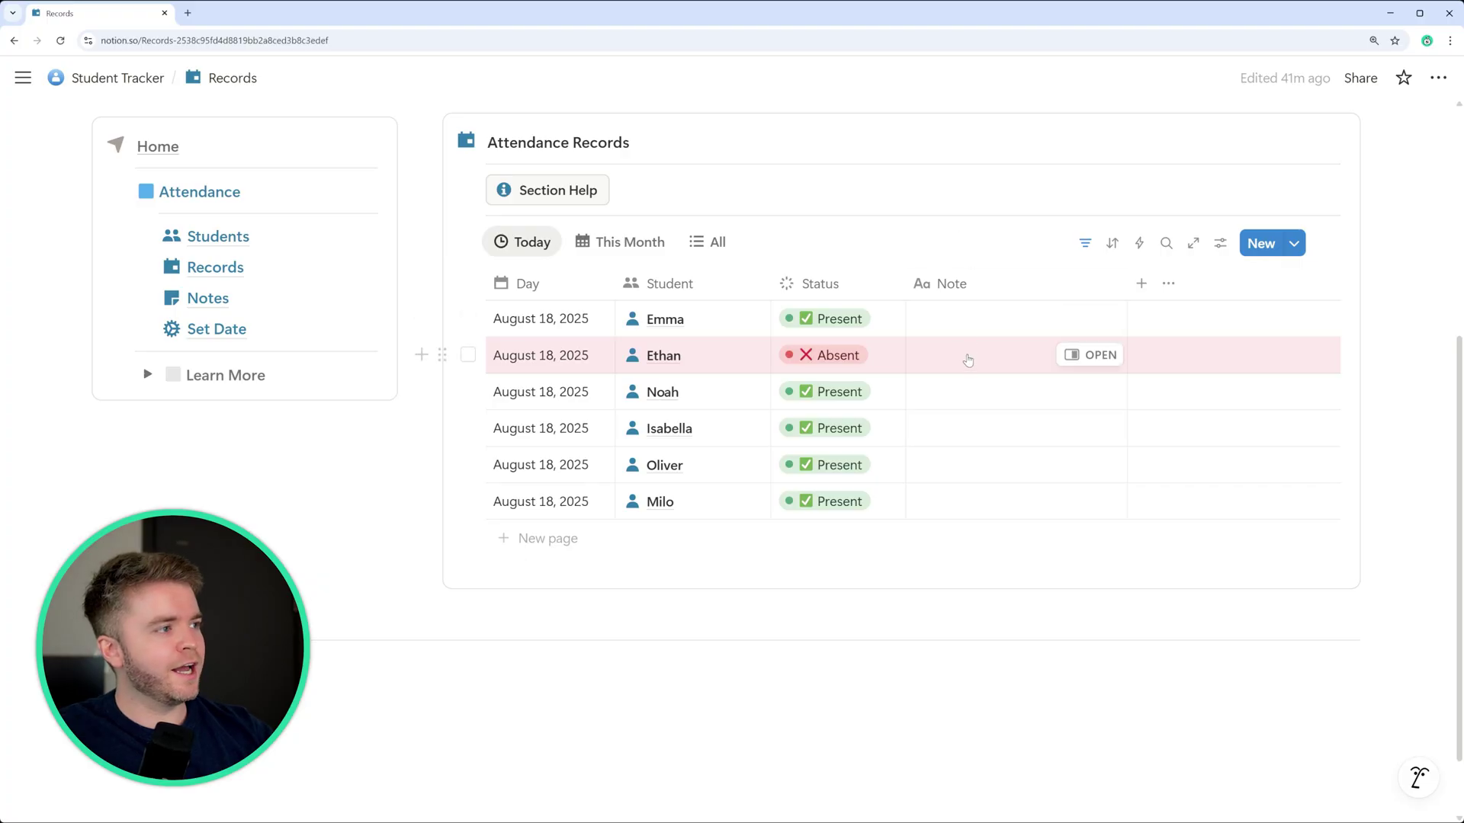
Step: Enter "Home sick." as the note on the absent student's August 18, 2025 attendance record
left_click(968, 358)
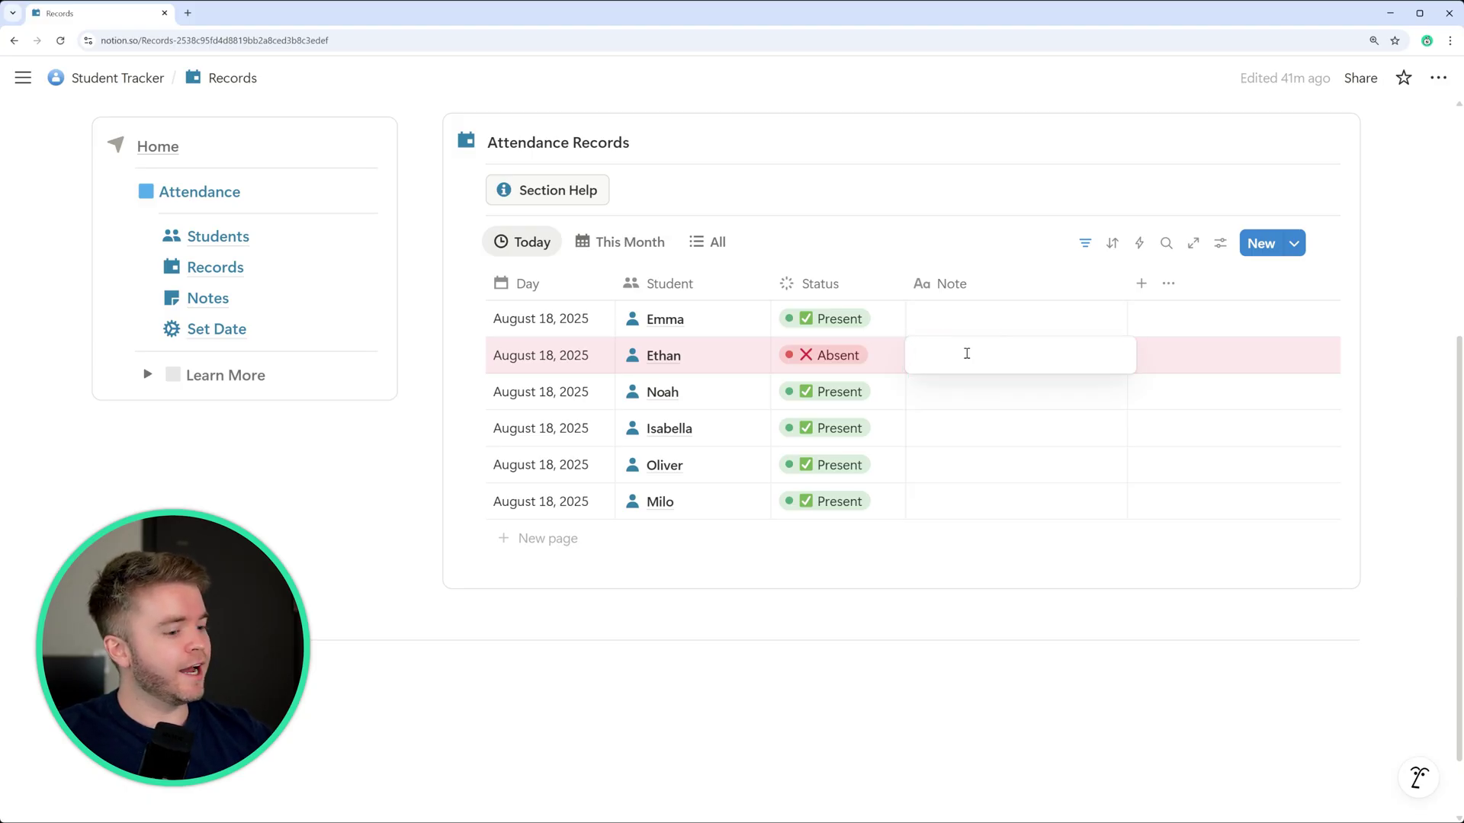
type("Home sick.")
key("Return")
Step: Open the Notes page and review the student notes table
left_click(207, 298)
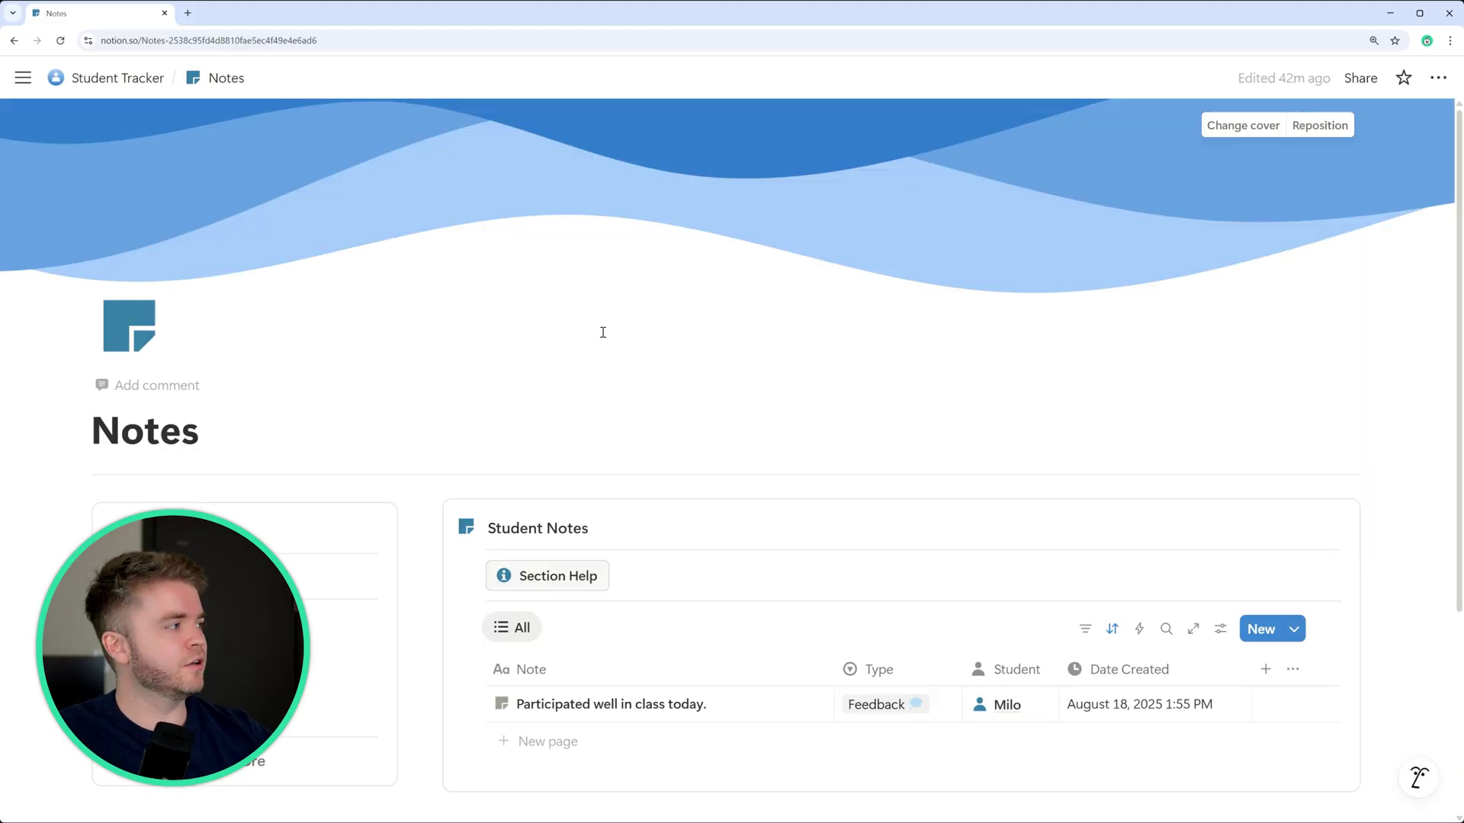
scroll(624, 287, "down", 2)
scroll(619, 274, "down", 1)
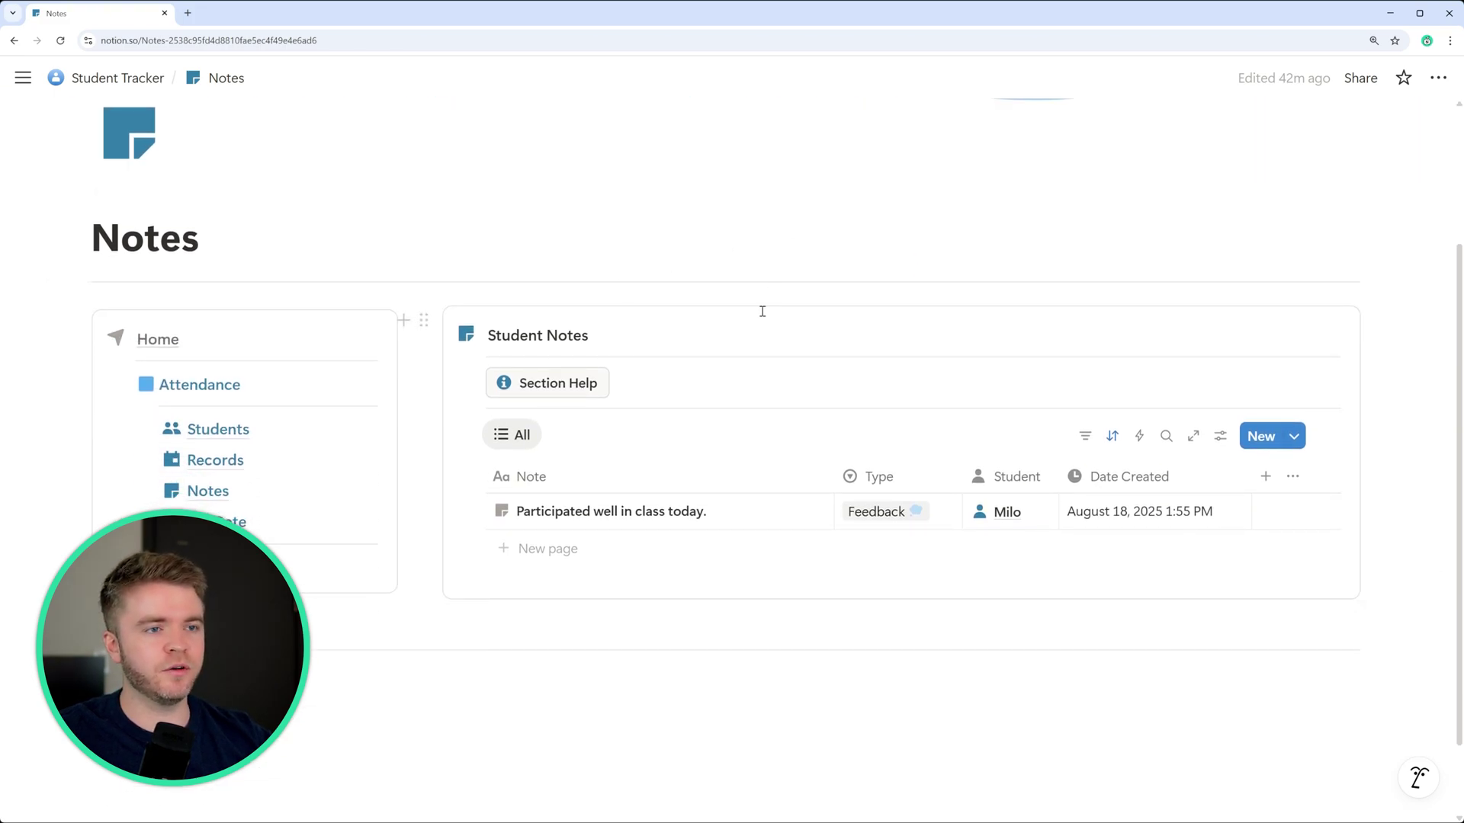
Step: From the All view of the Students page, create a note titled "New note" for the first student
left_click(267, 428)
scroll(606, 473, "down", 3)
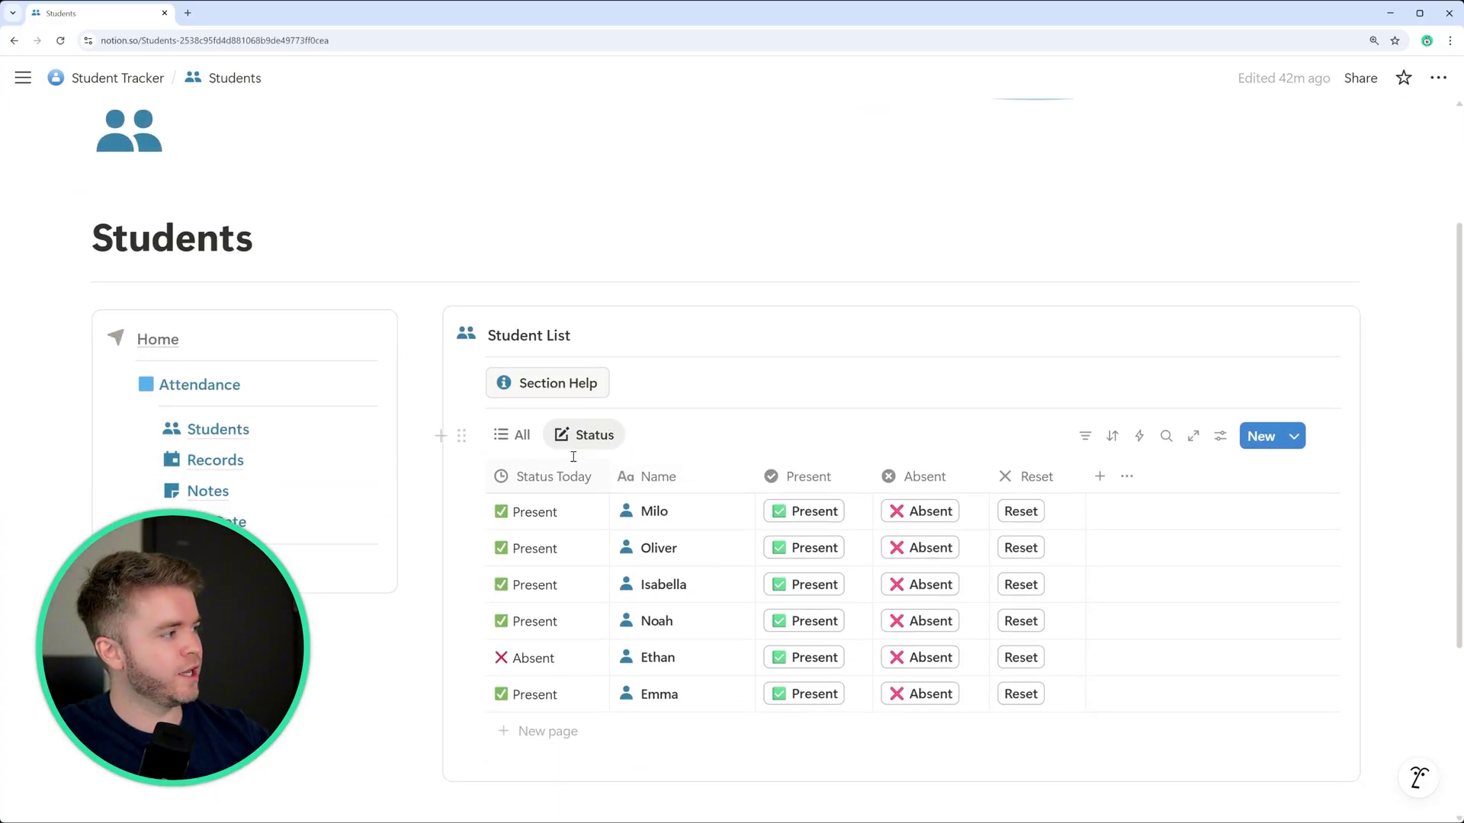
left_click(522, 435)
scroll(532, 411, "down", 2)
left_click(510, 384)
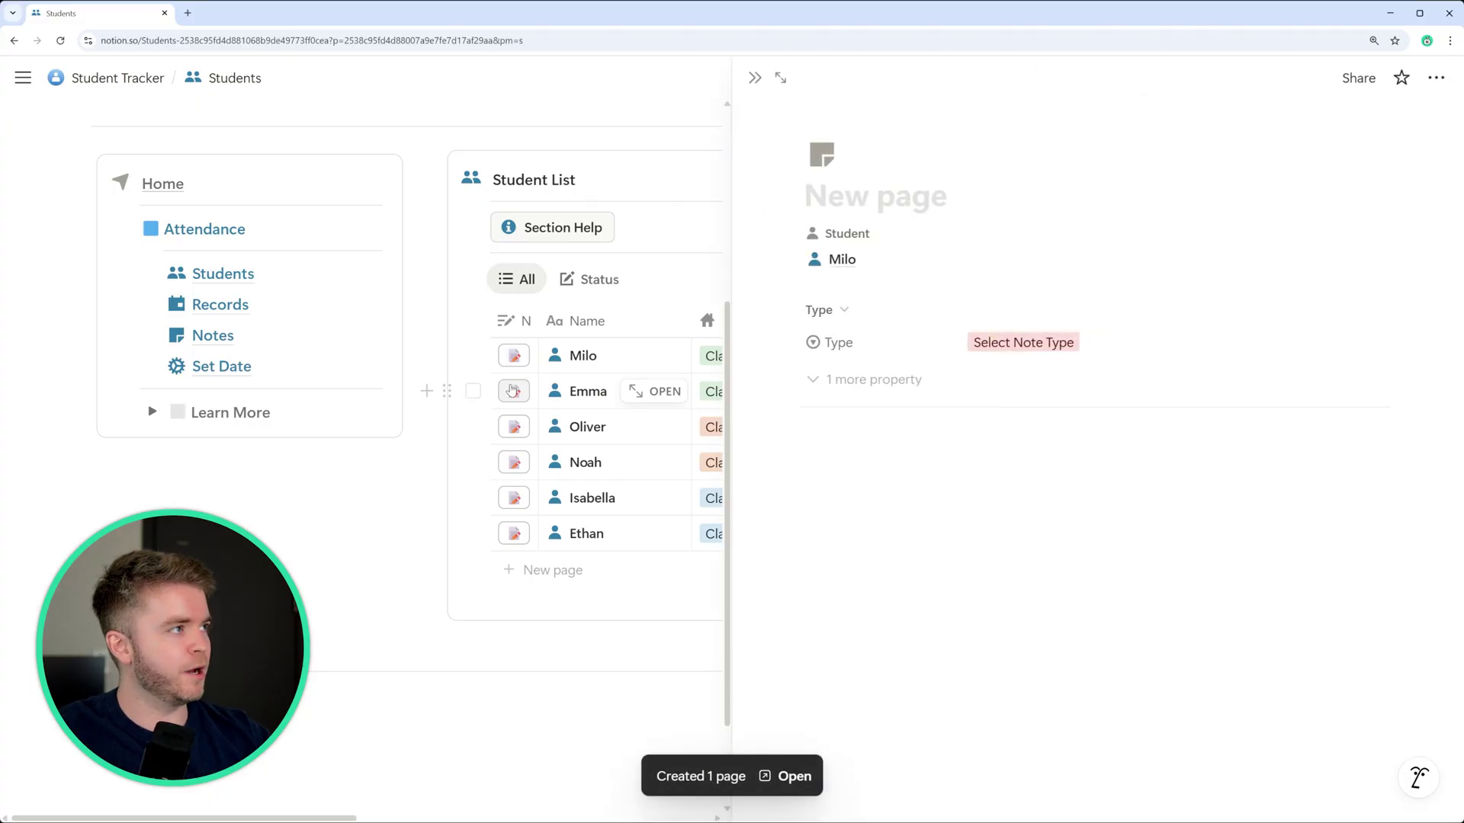
type("New note")
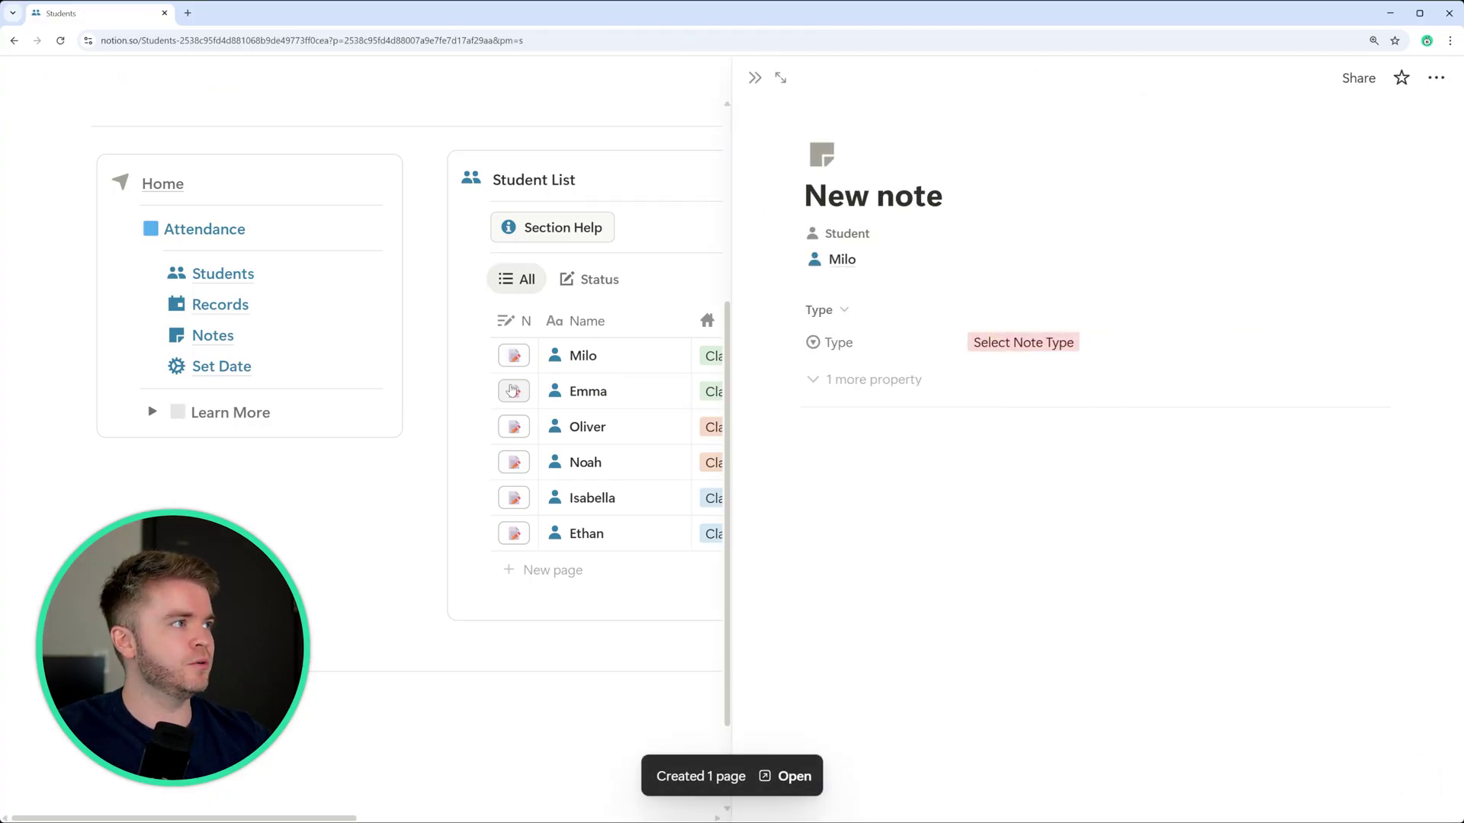
key("Escape")
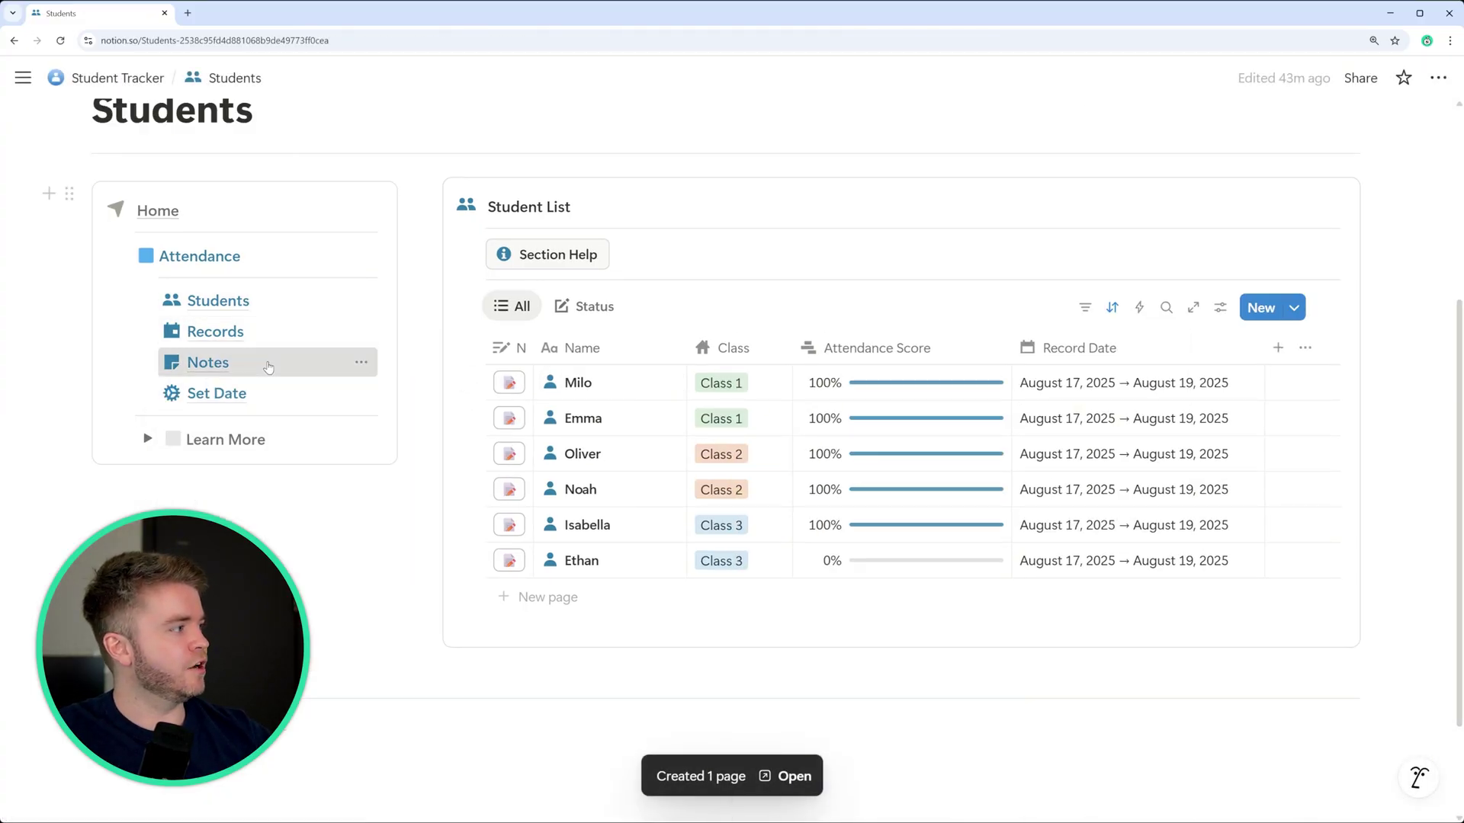
Step: On the Notes page, examine the type options and the linked-student choices of the newest note
left_click(268, 367)
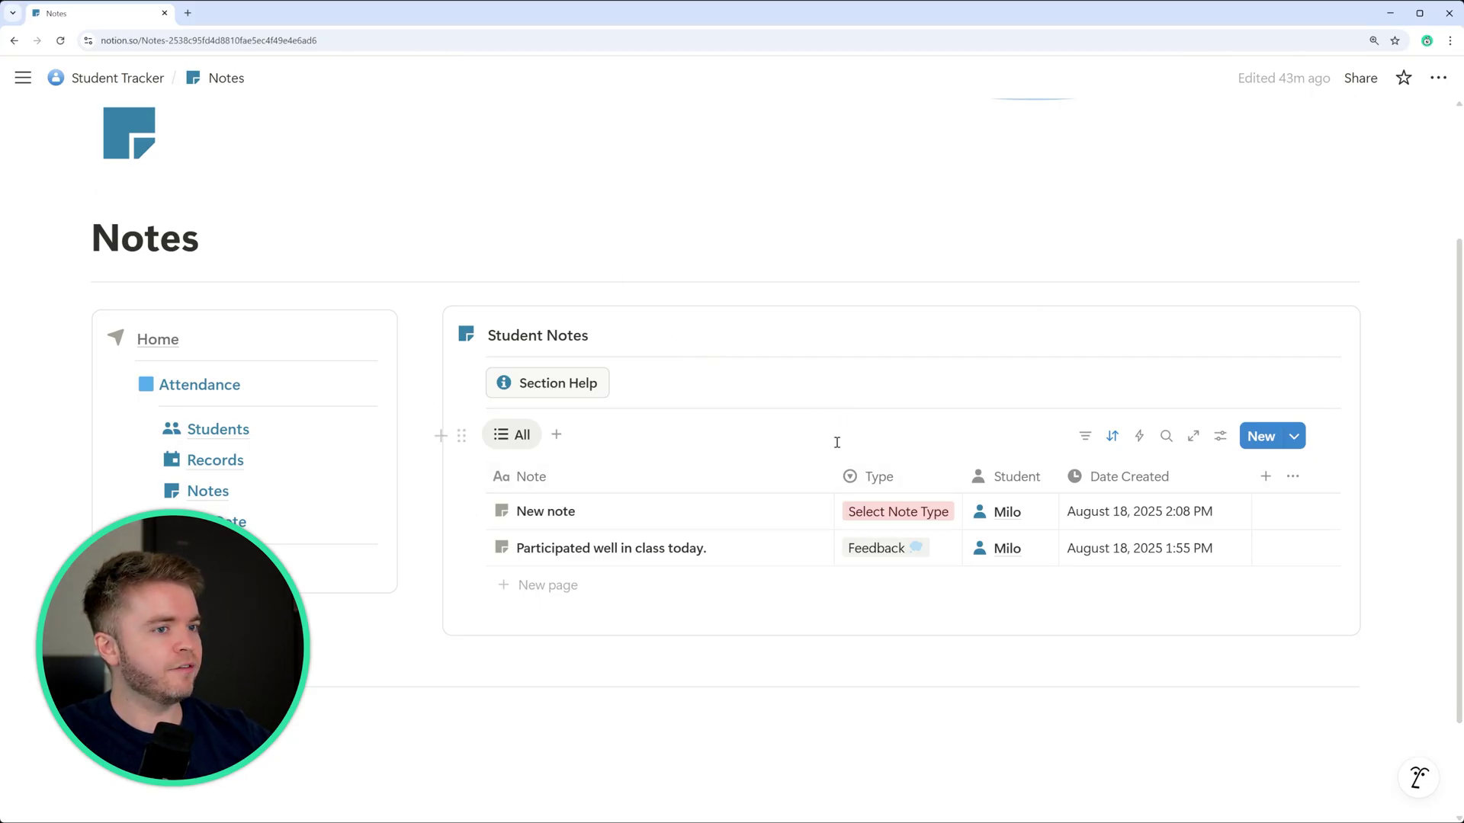
left_click(887, 515)
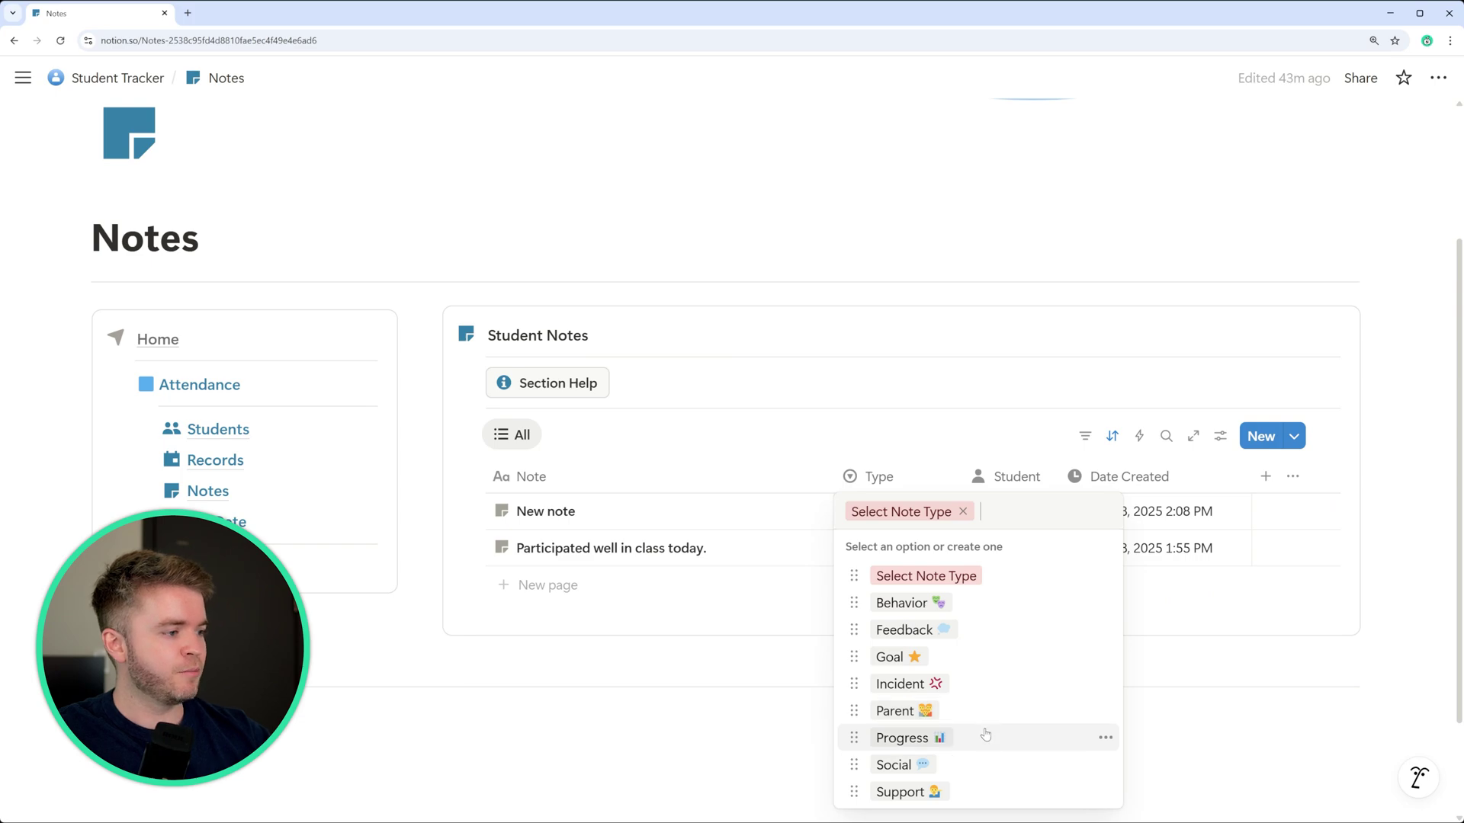
key("Escape")
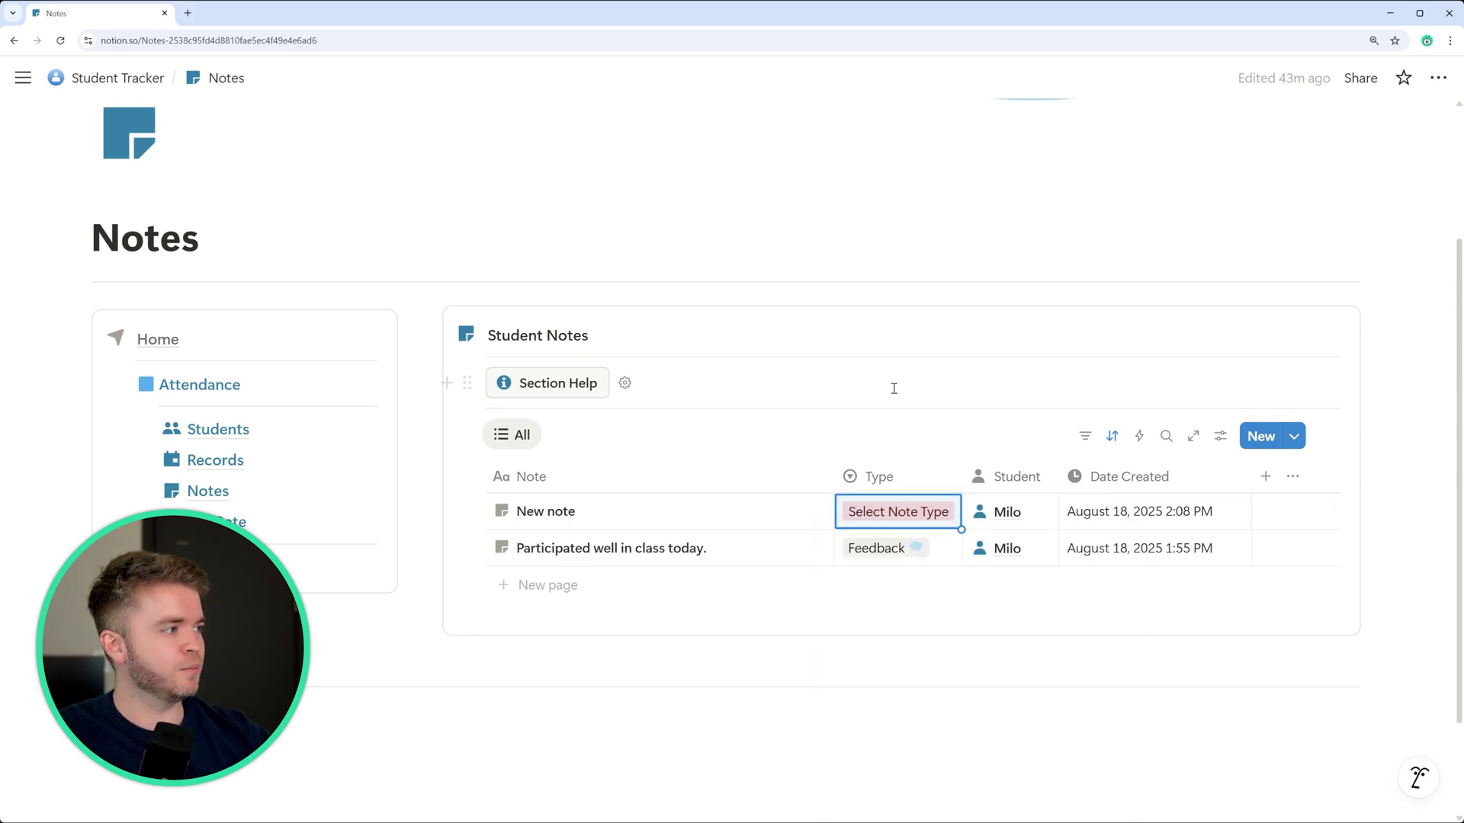
left_click(888, 336)
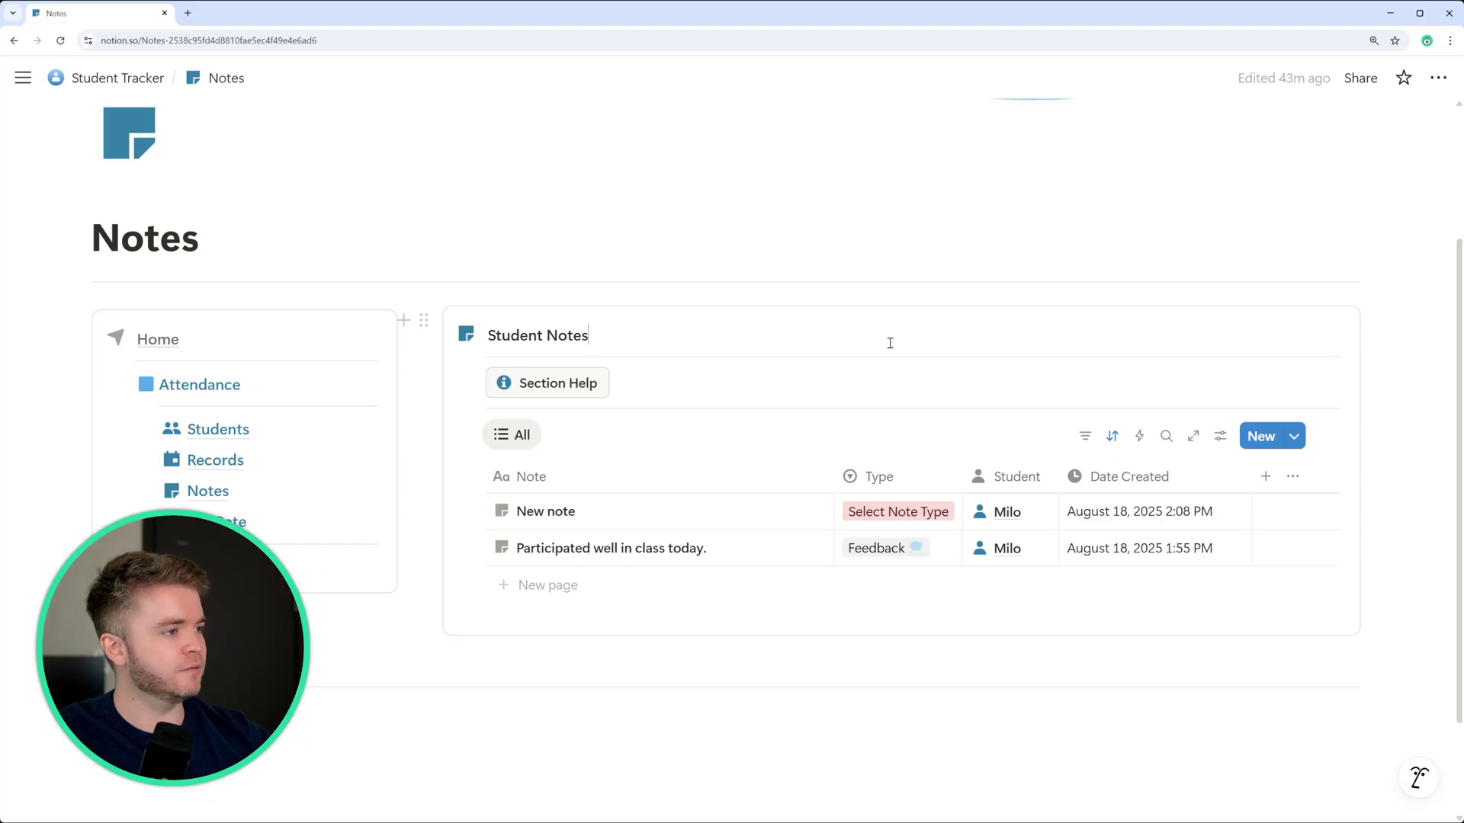
left_click(1020, 513)
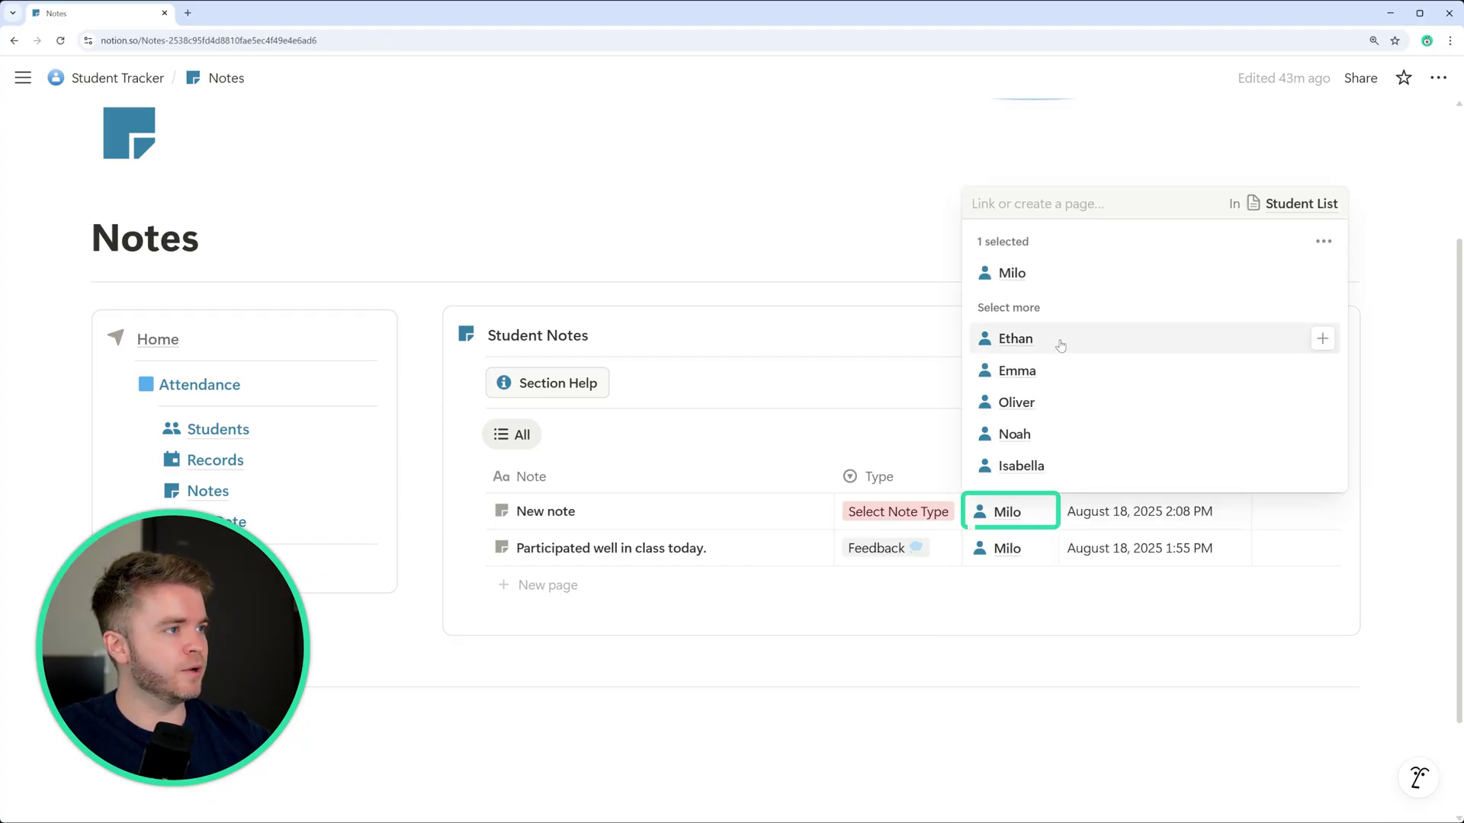
left_click(865, 383)
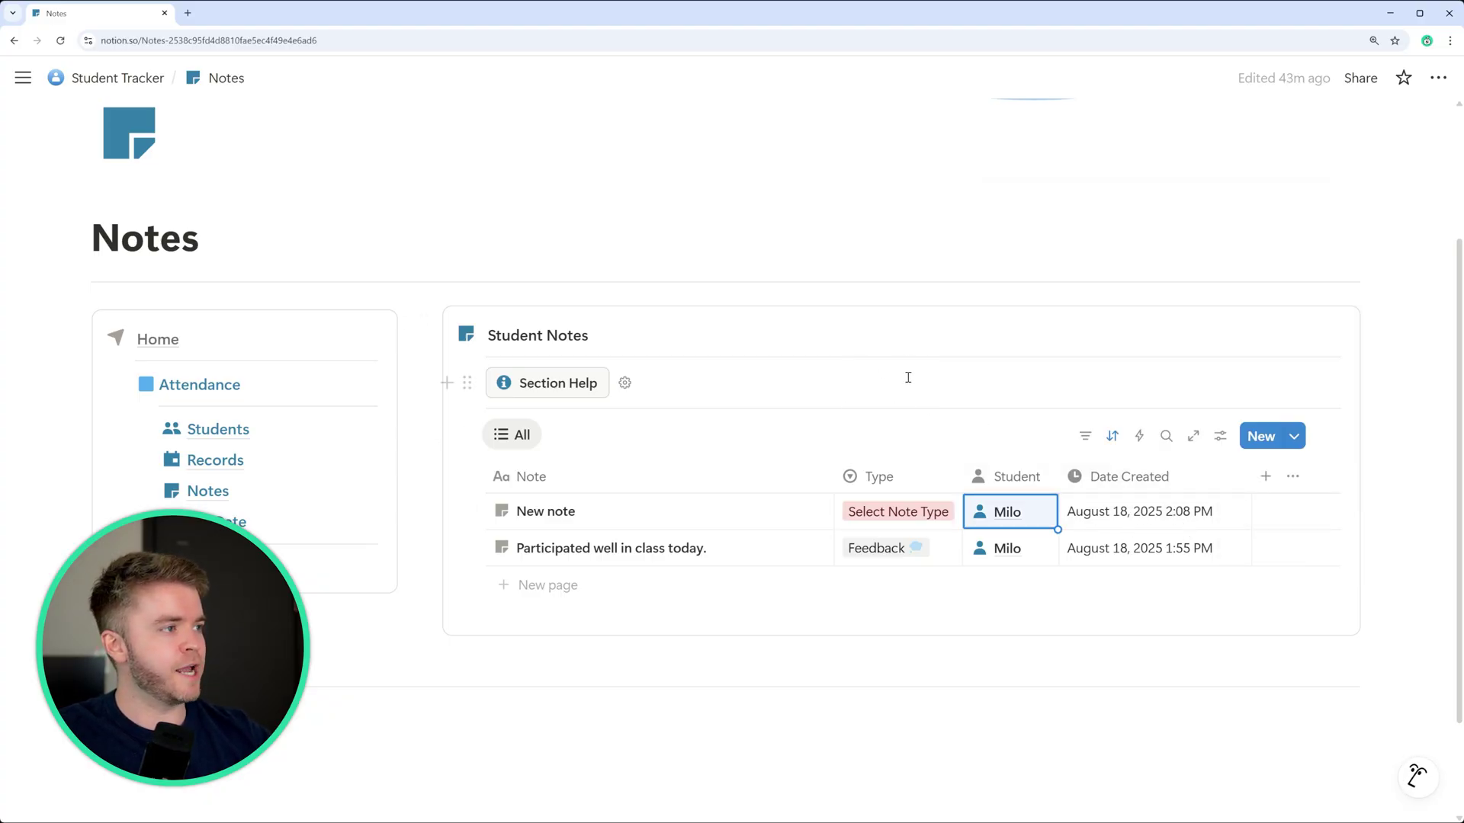
Step: Add a note titled "New note" of type Feedback to the Student Notes table and view the students available for linking
scroll(959, 350, "down", 1)
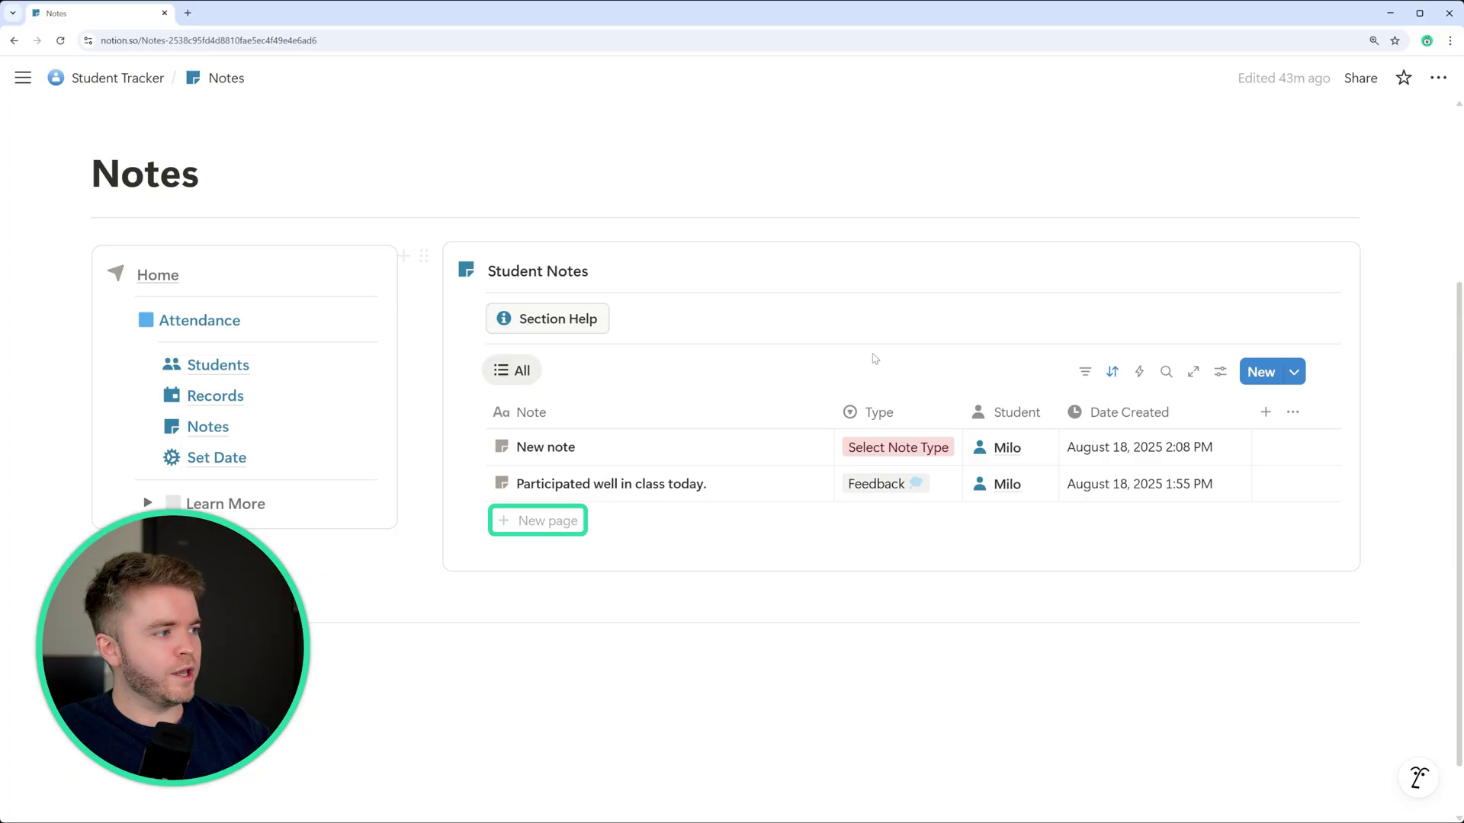
left_click(534, 523)
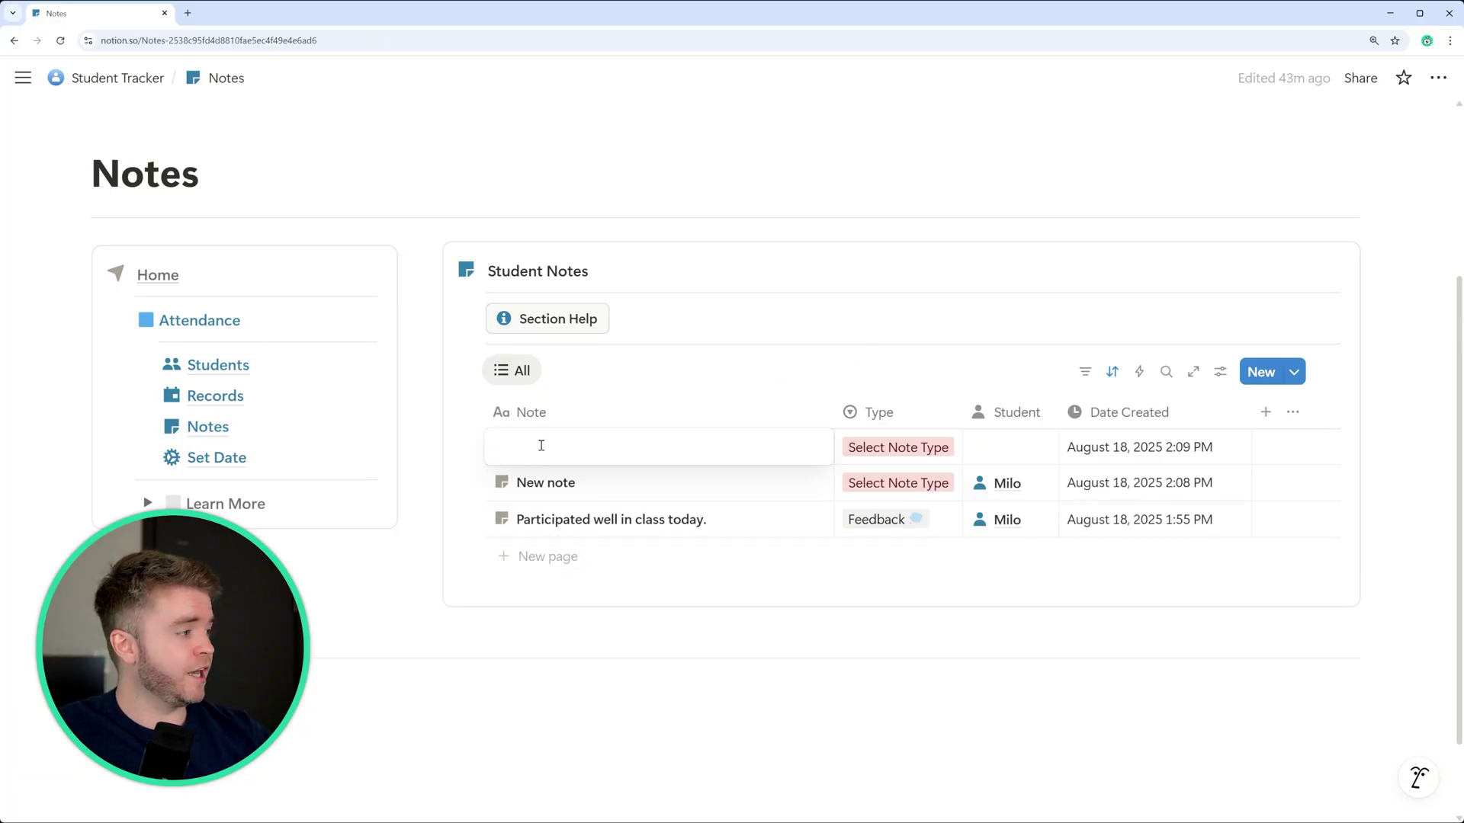
type("New note")
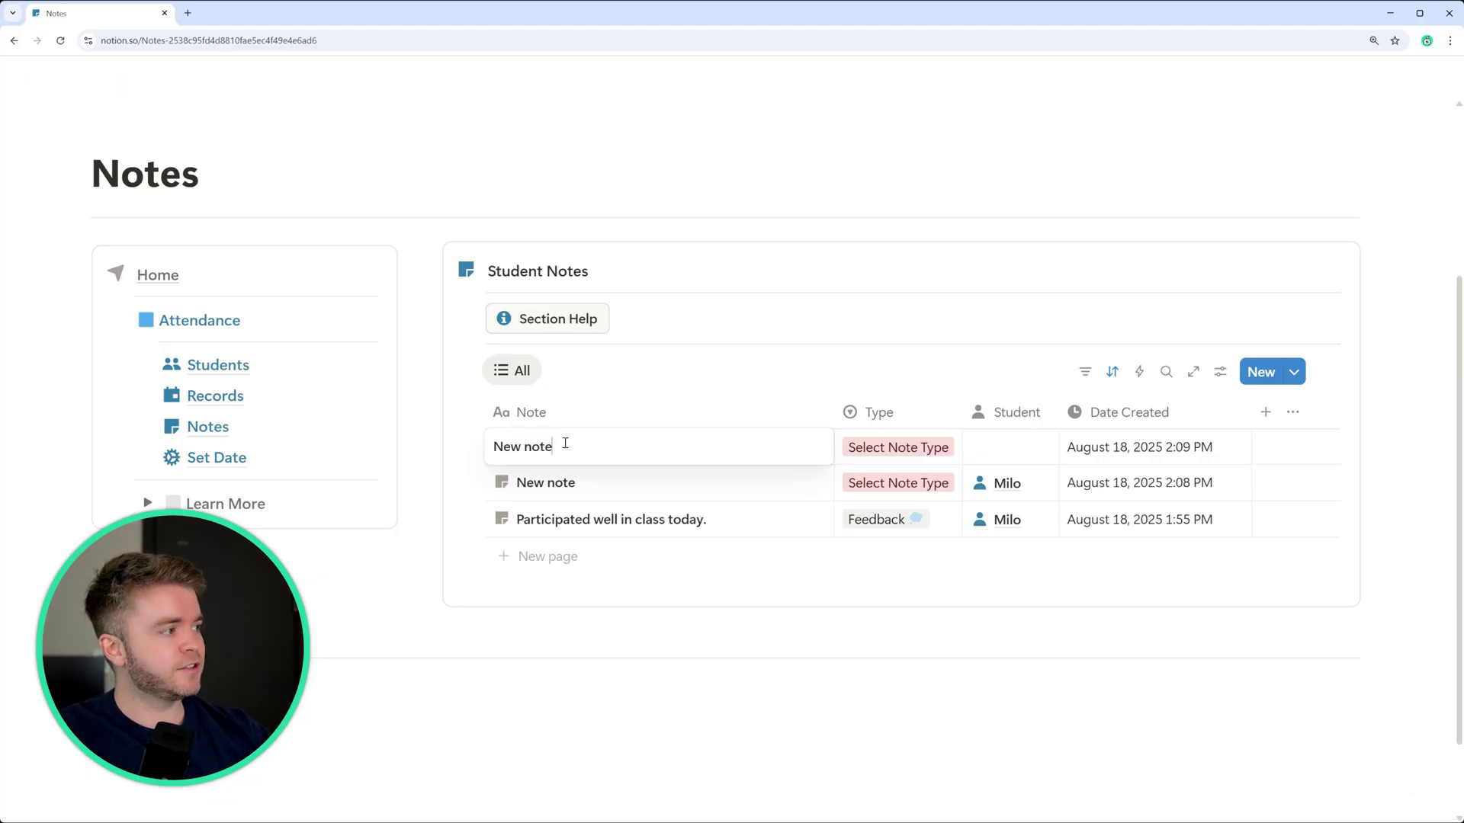
key("Return")
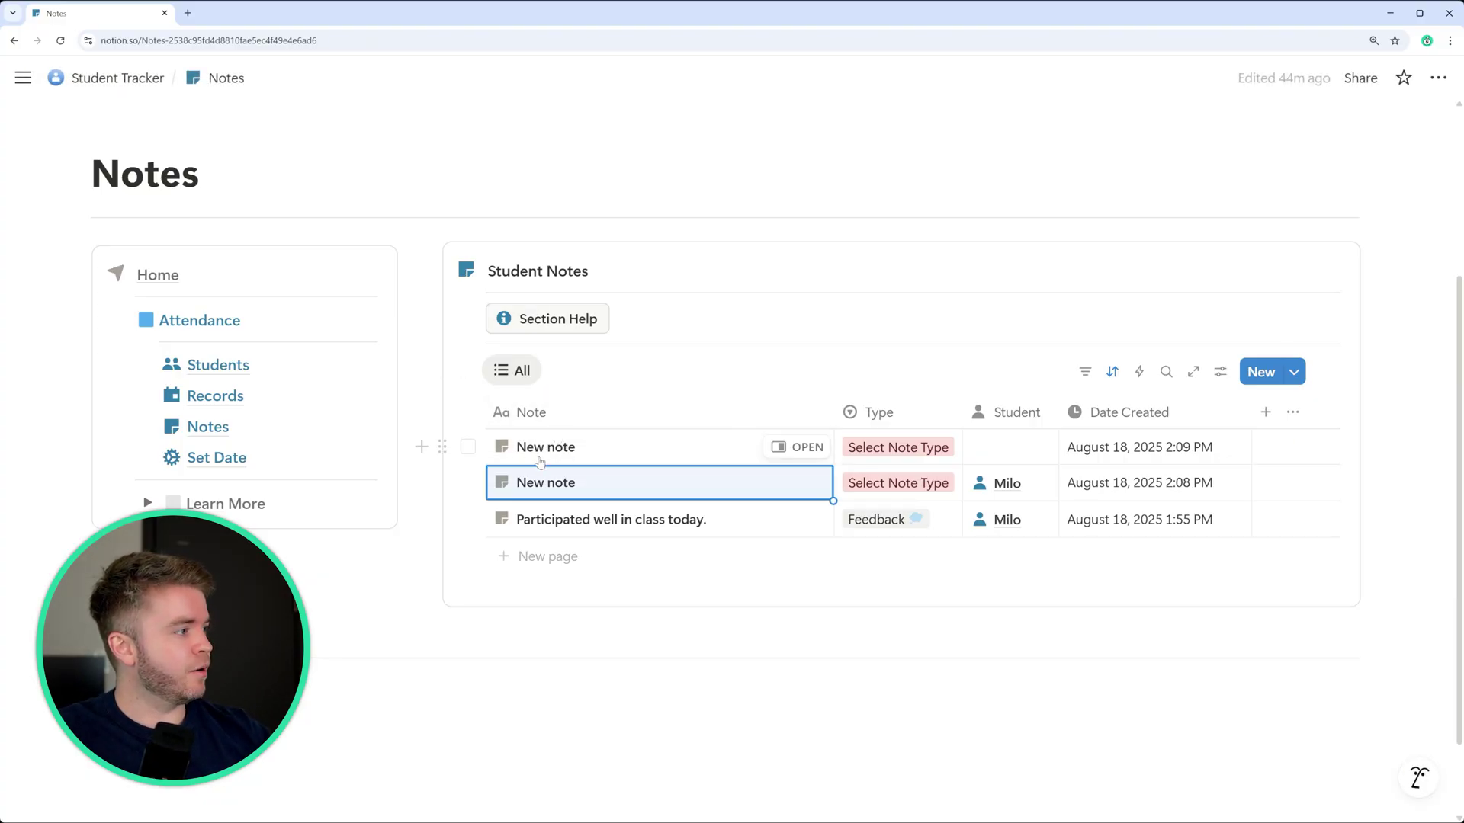
left_click(906, 449)
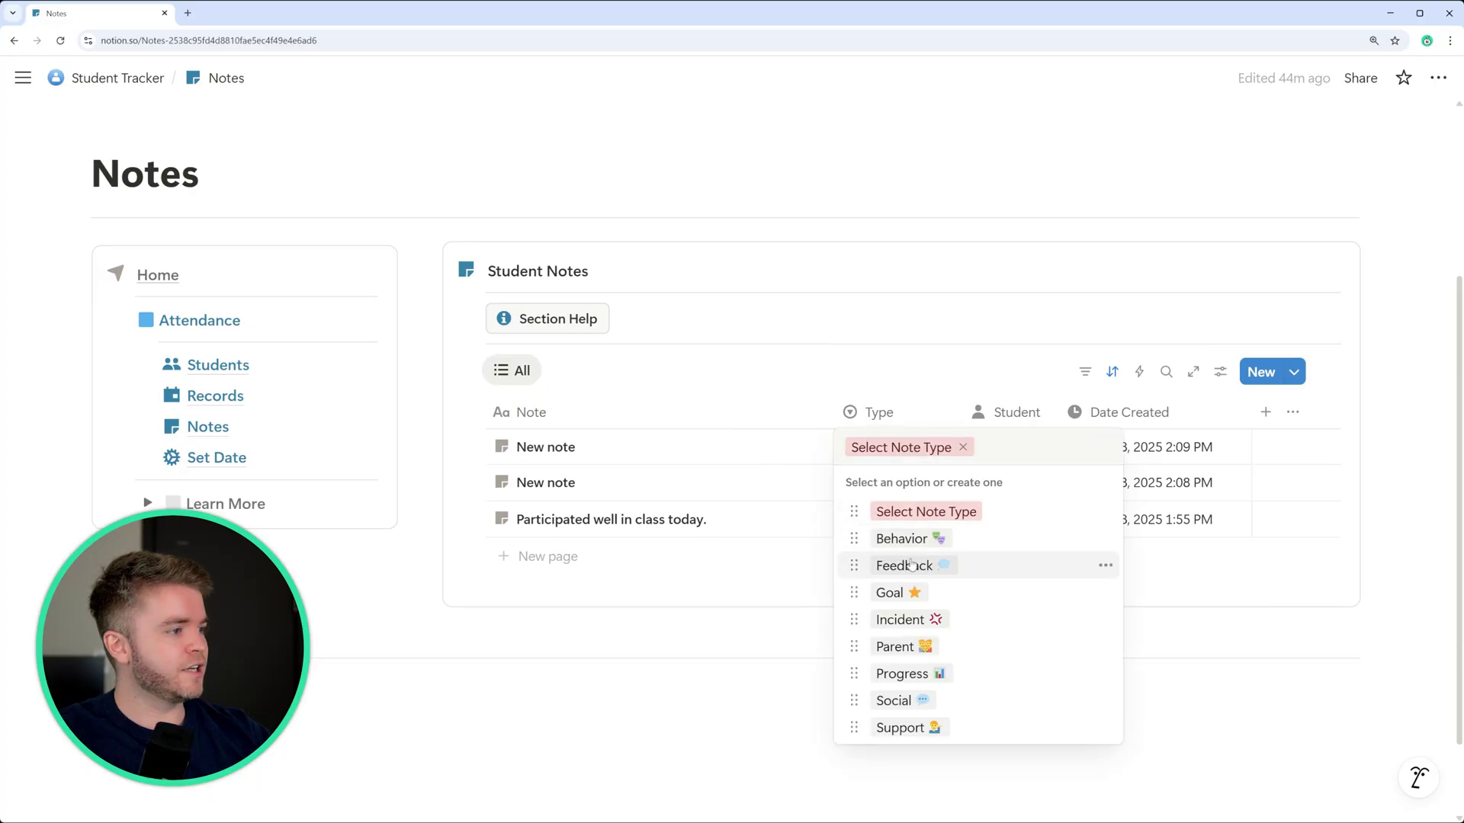
left_click(911, 564)
left_click(1006, 450)
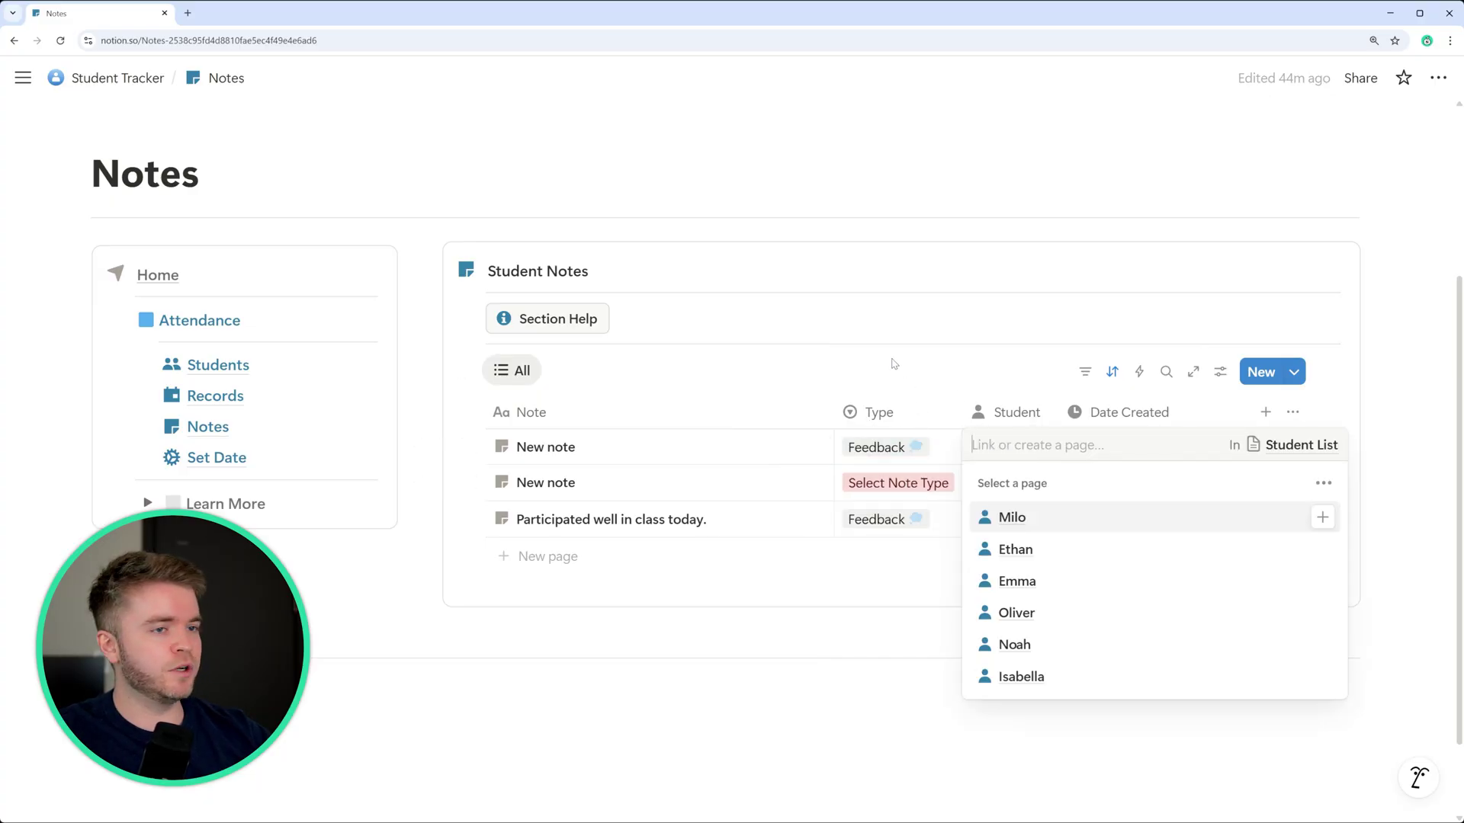
key("Escape")
Step: Return to the Students page and create an untitled note for the first student
left_click(228, 366)
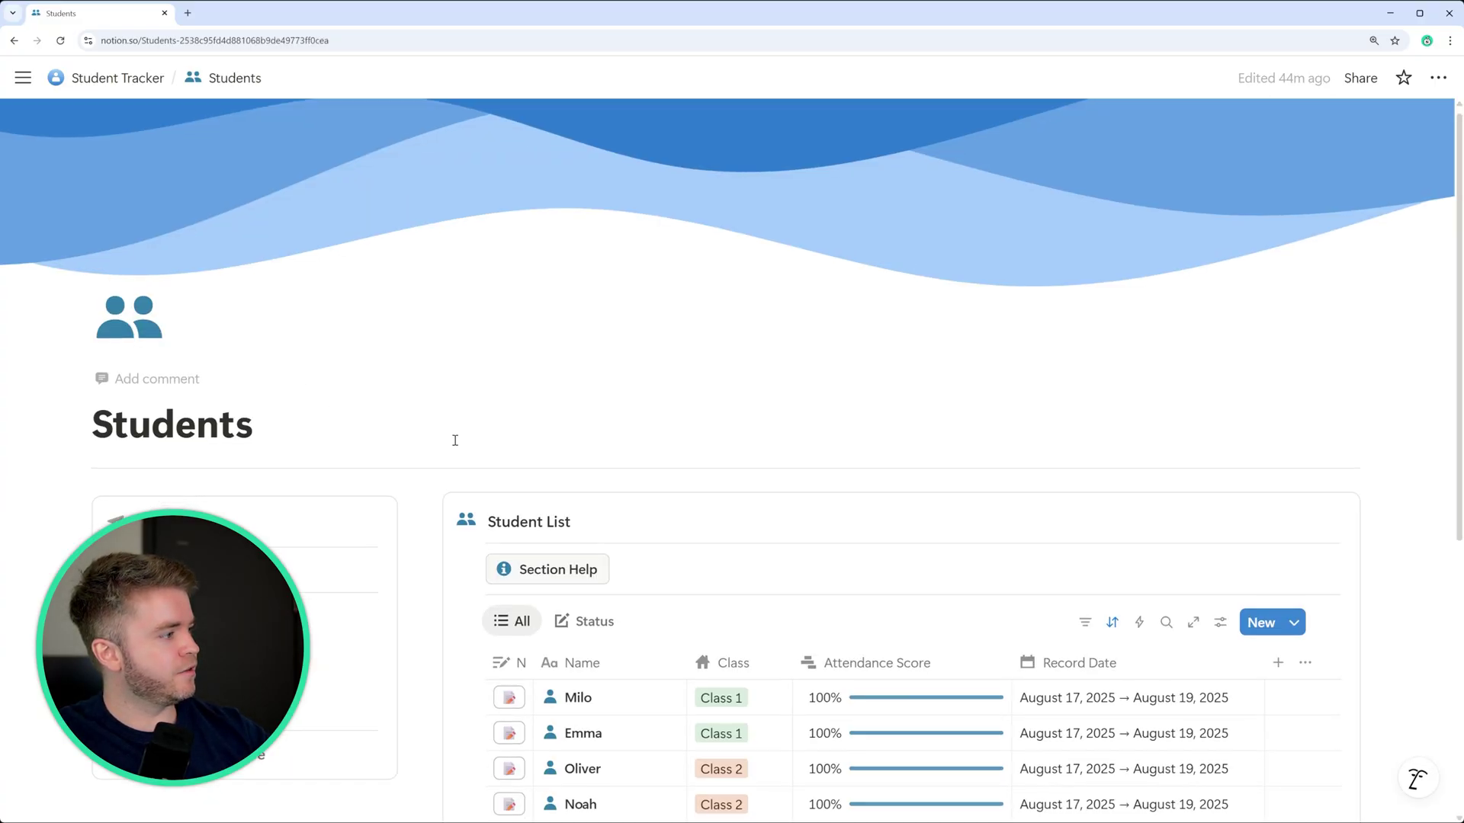
scroll(455, 439, "down", 3)
left_click(509, 450)
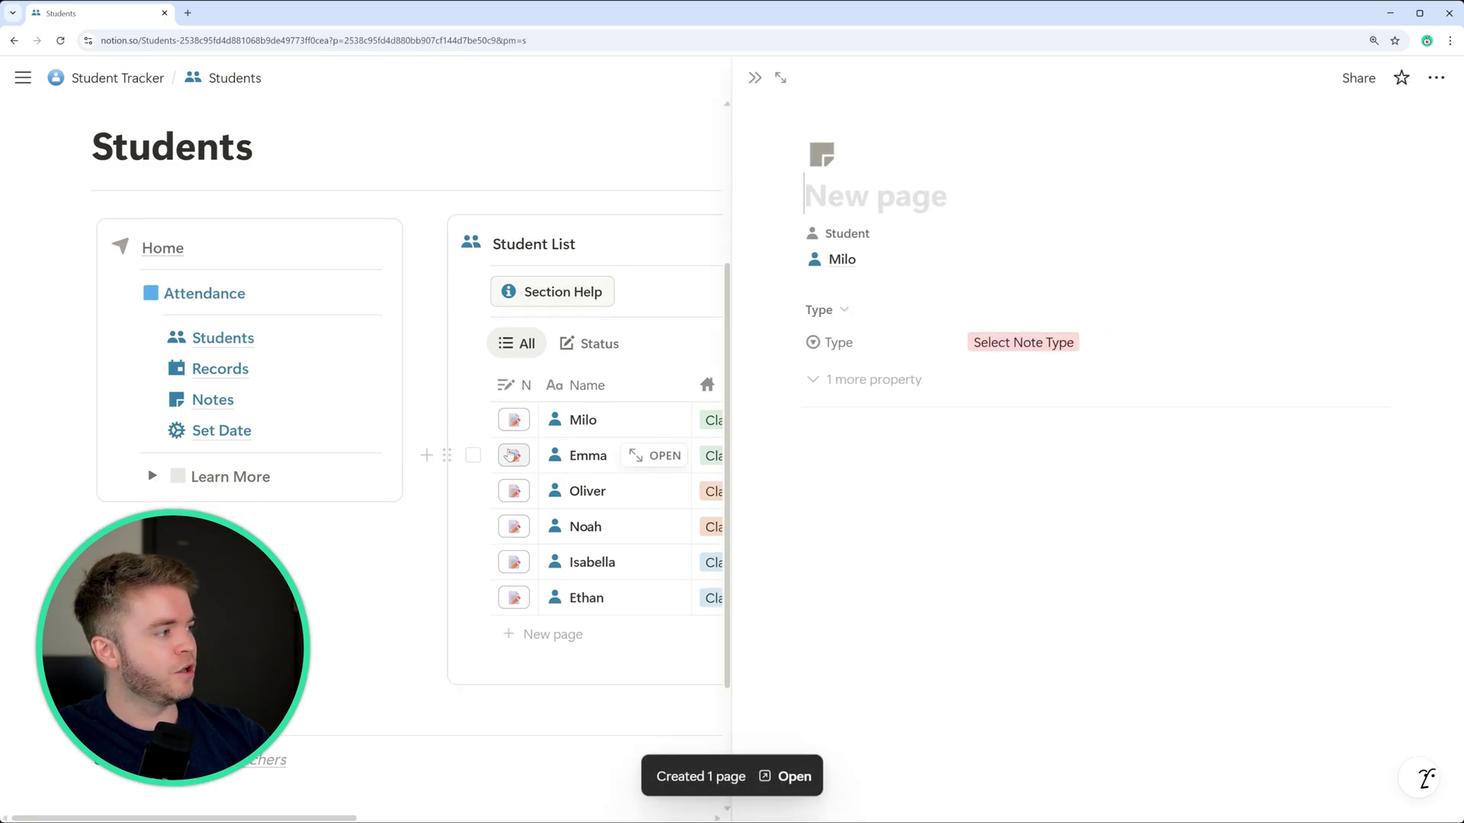
key("Escape")
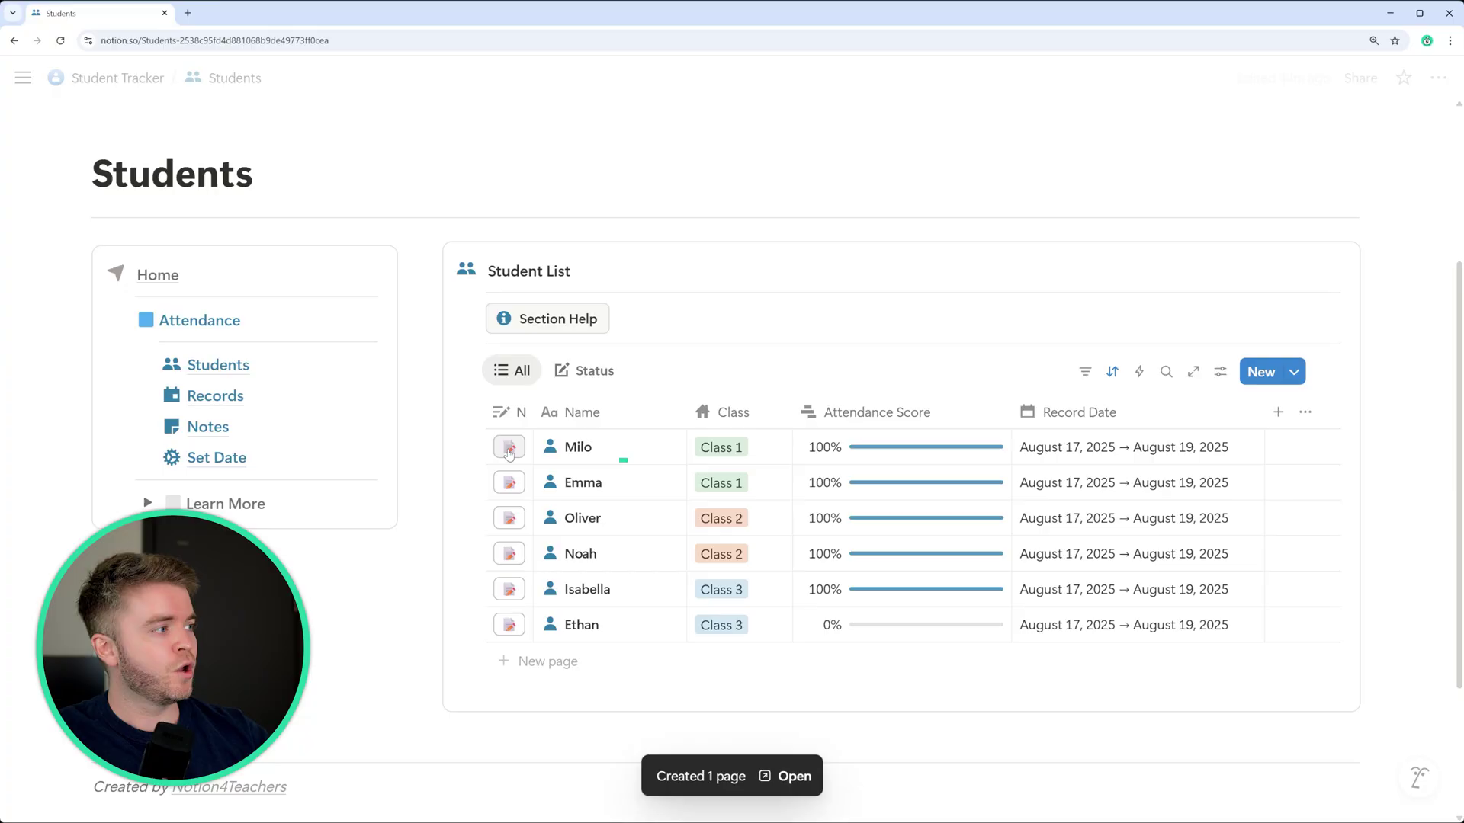
Step: On the first student's own page, add a note titled "New note" and check its linked student
left_click(642, 449)
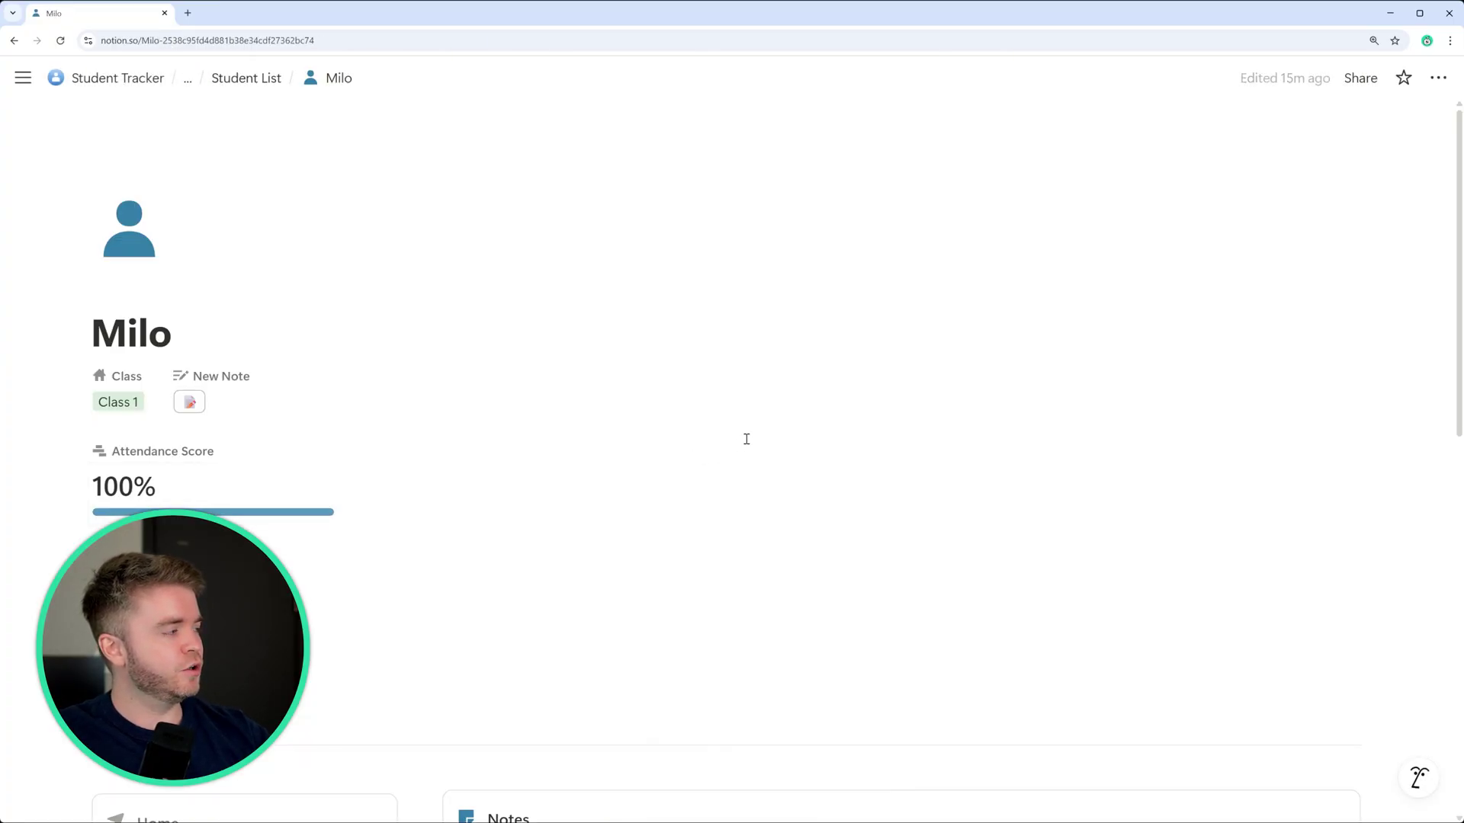
scroll(784, 411, "down", 7)
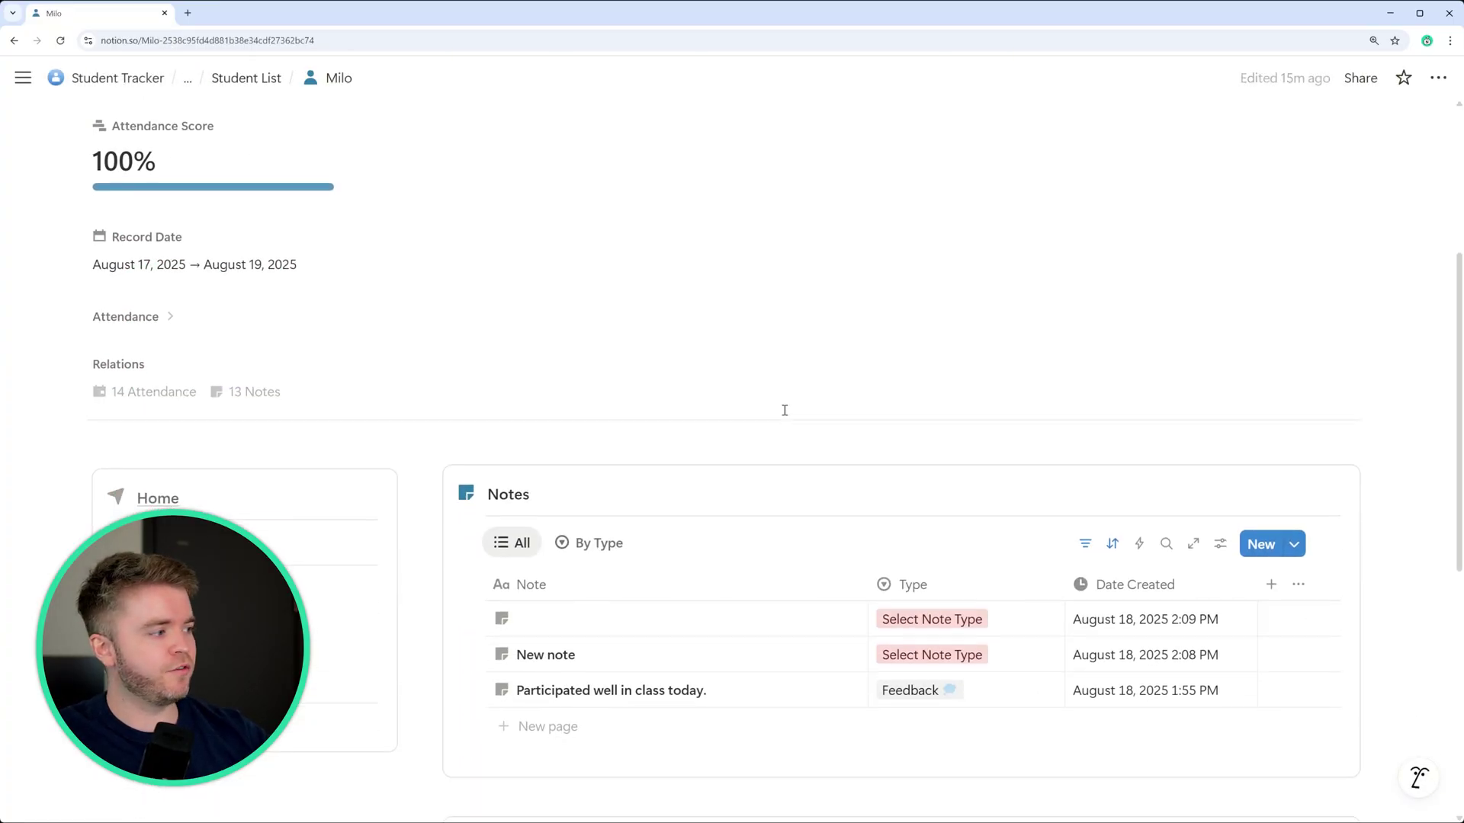
left_click(552, 538)
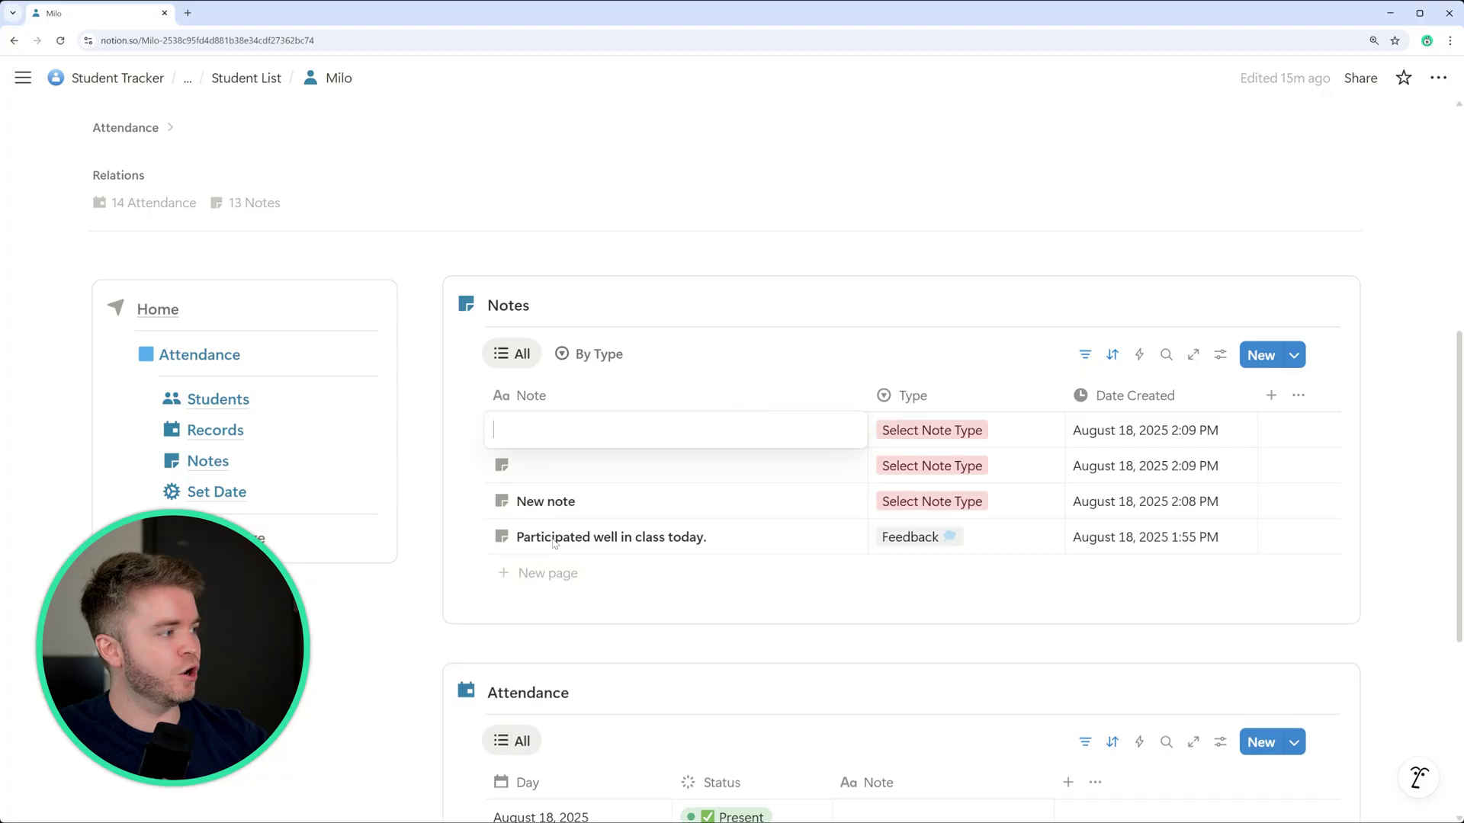
left_click(669, 481)
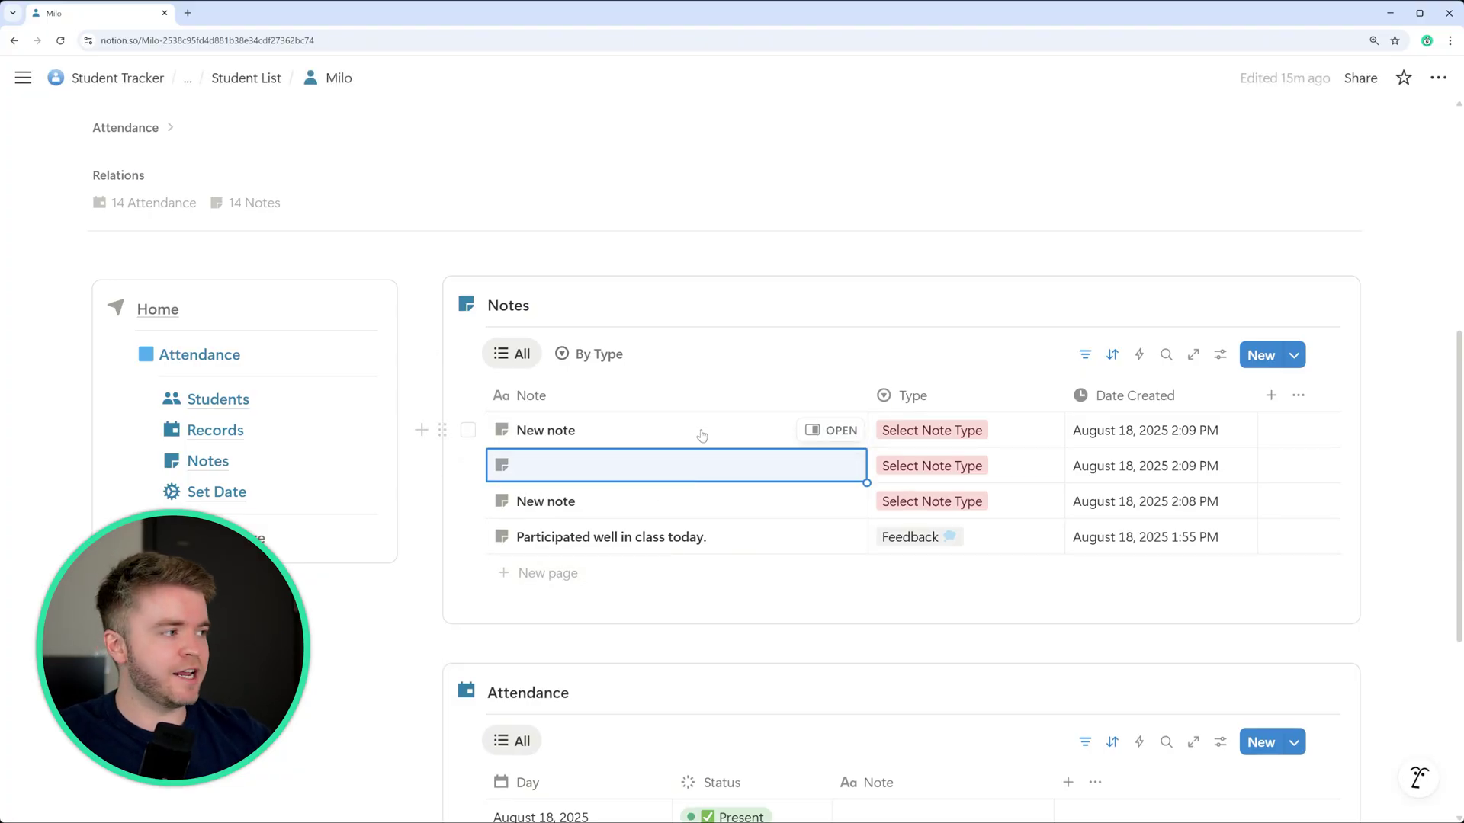
left_click(840, 430)
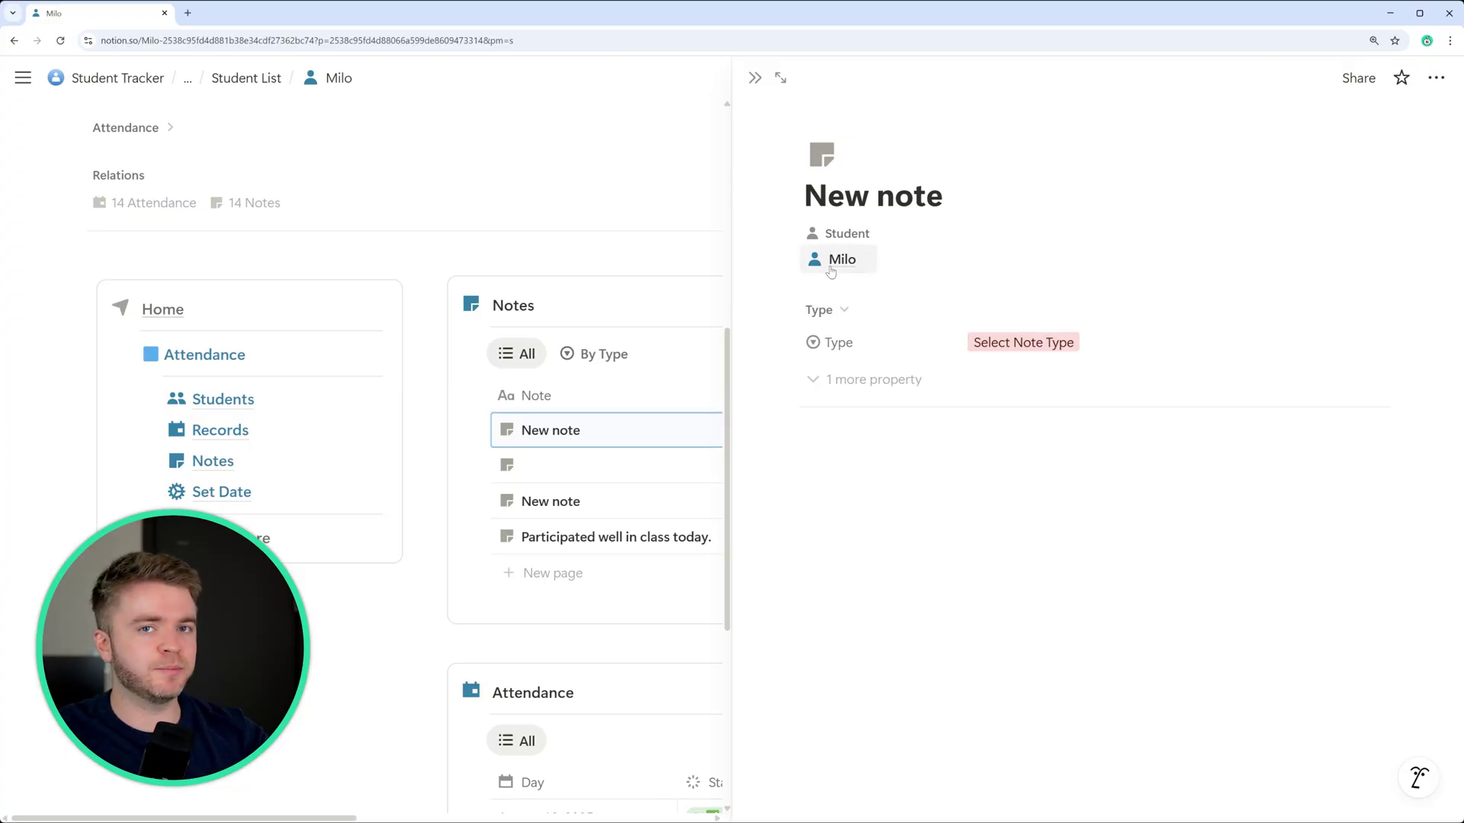
key("Escape")
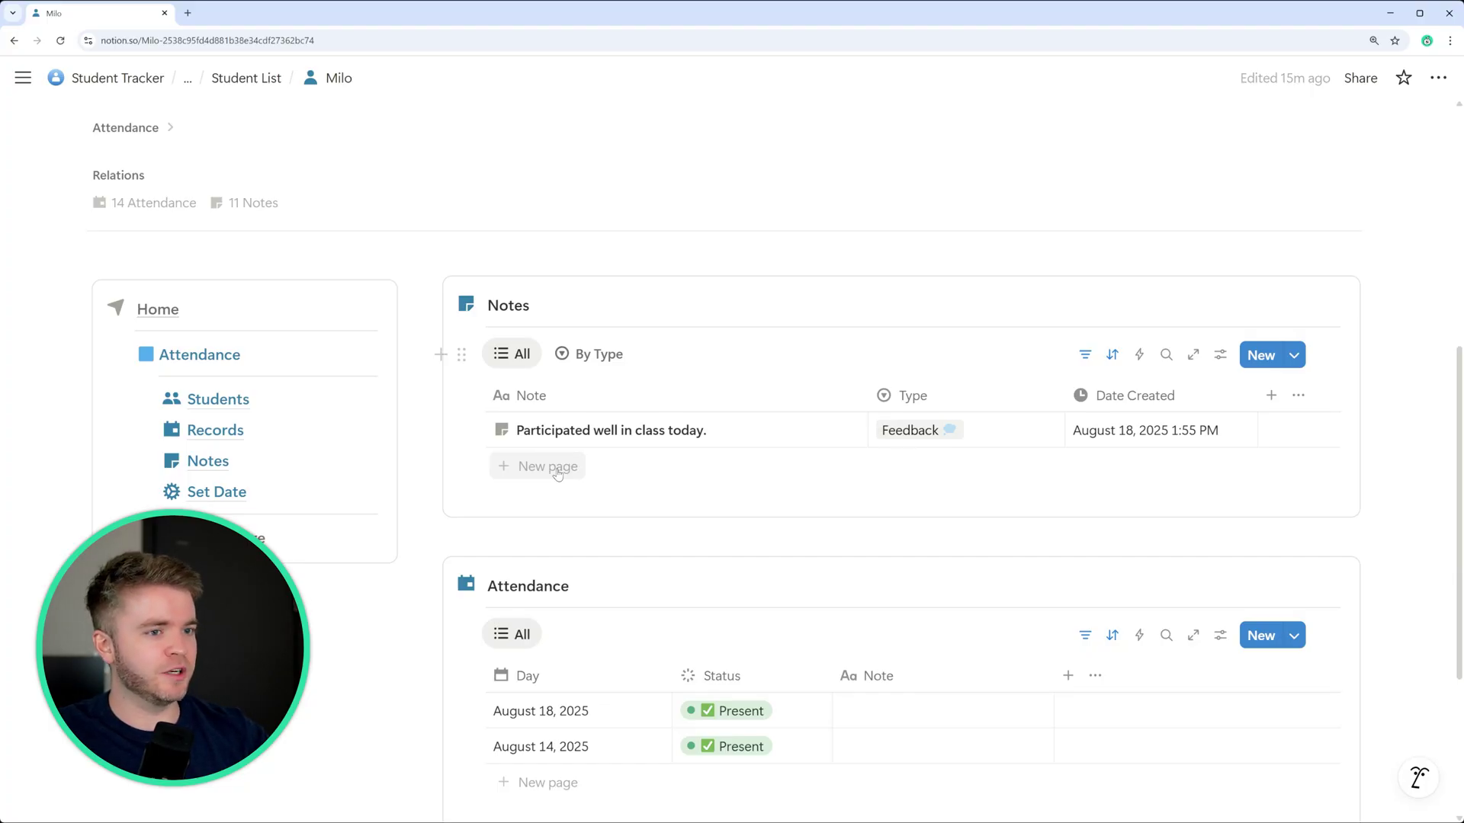
Step: Add a note titled "August 18 2025" to the Notes section of the student's page
left_click(557, 473)
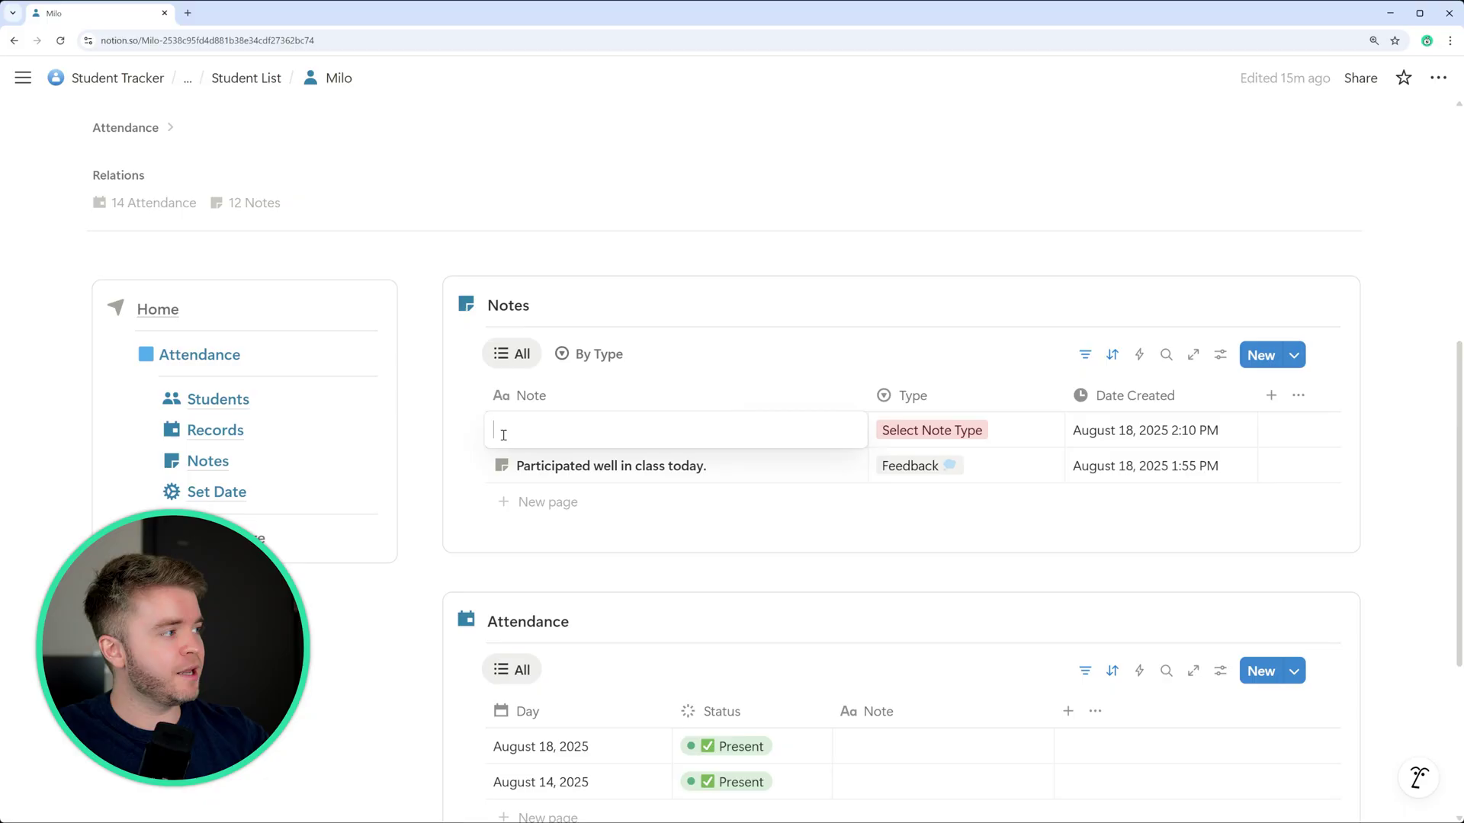
key("Escape")
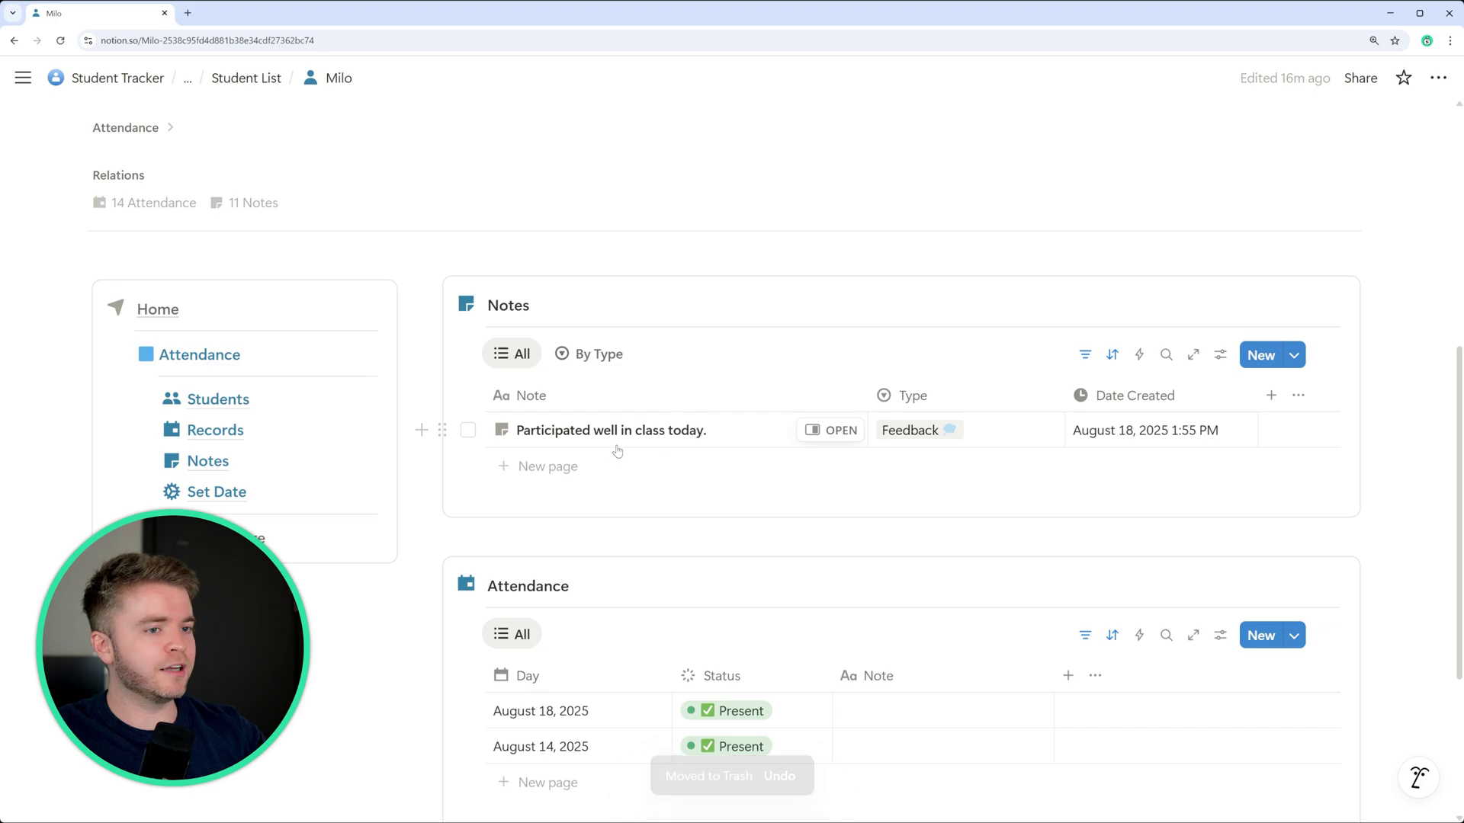
left_click(568, 466)
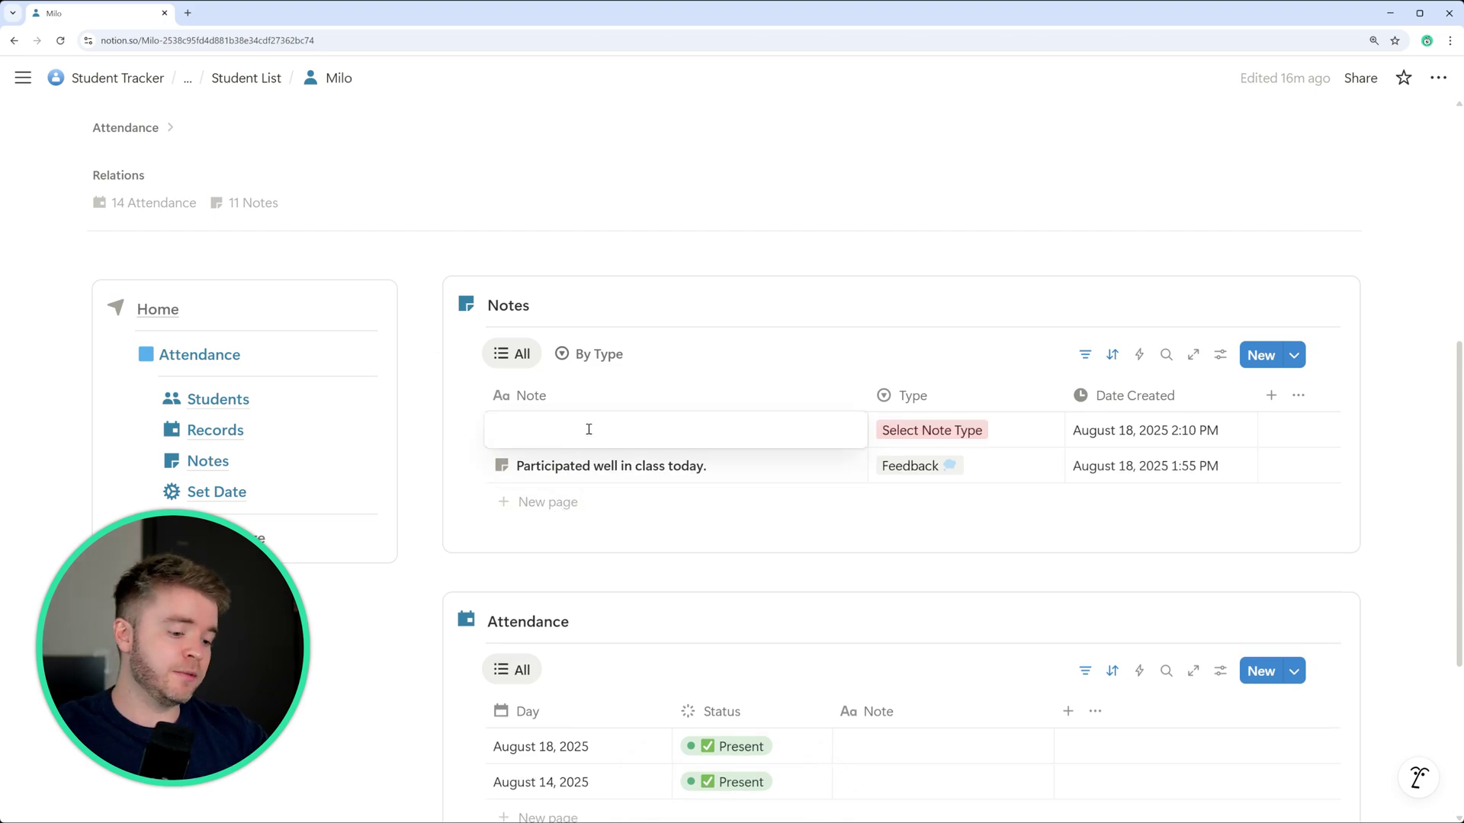
type("August 18 2025")
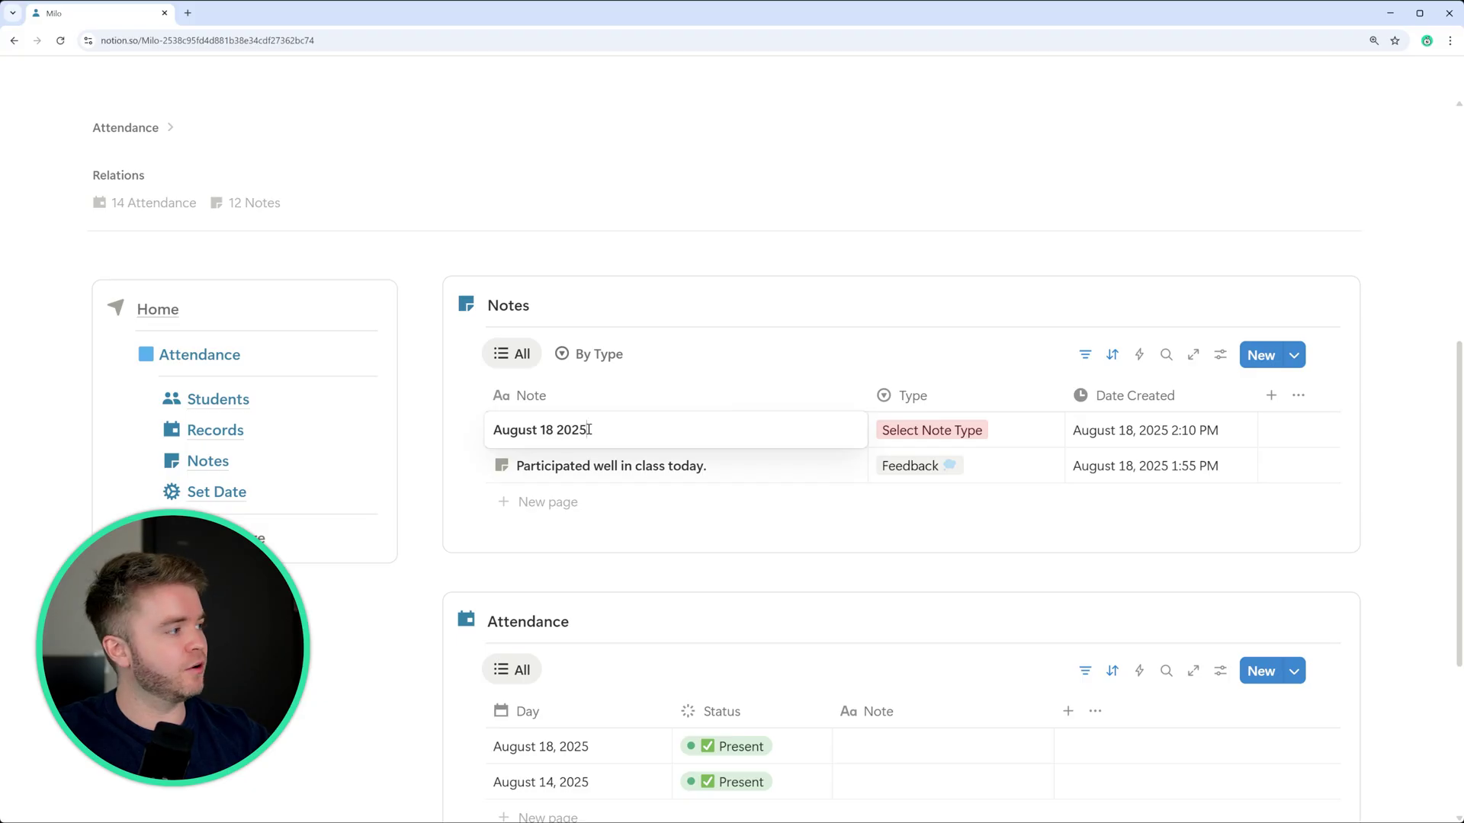
key("Return")
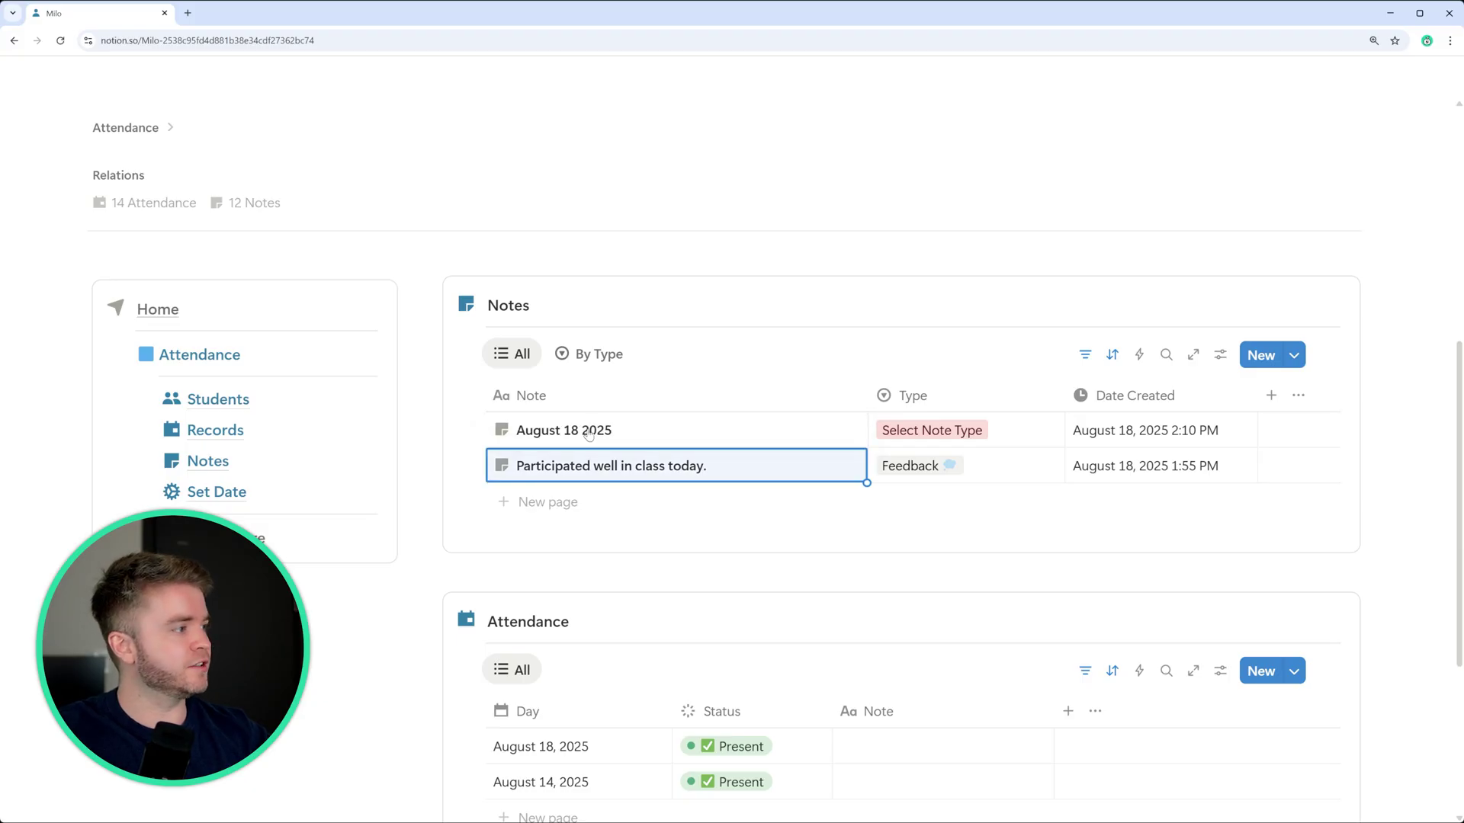
Step: Open the "August 18 2025" note and write "Write note" in its body
left_click(834, 430)
left_click(889, 445)
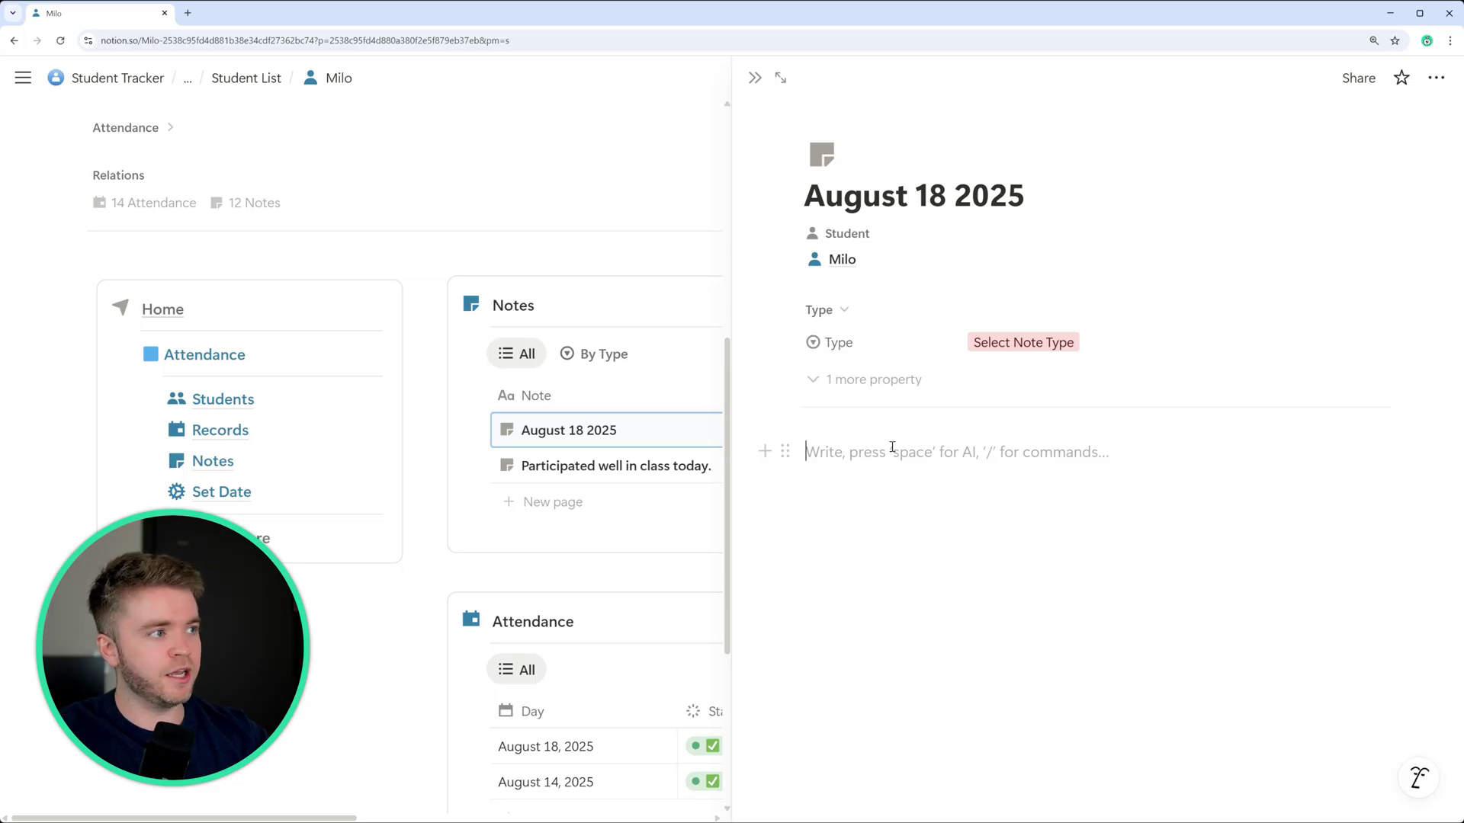
type("Write note")
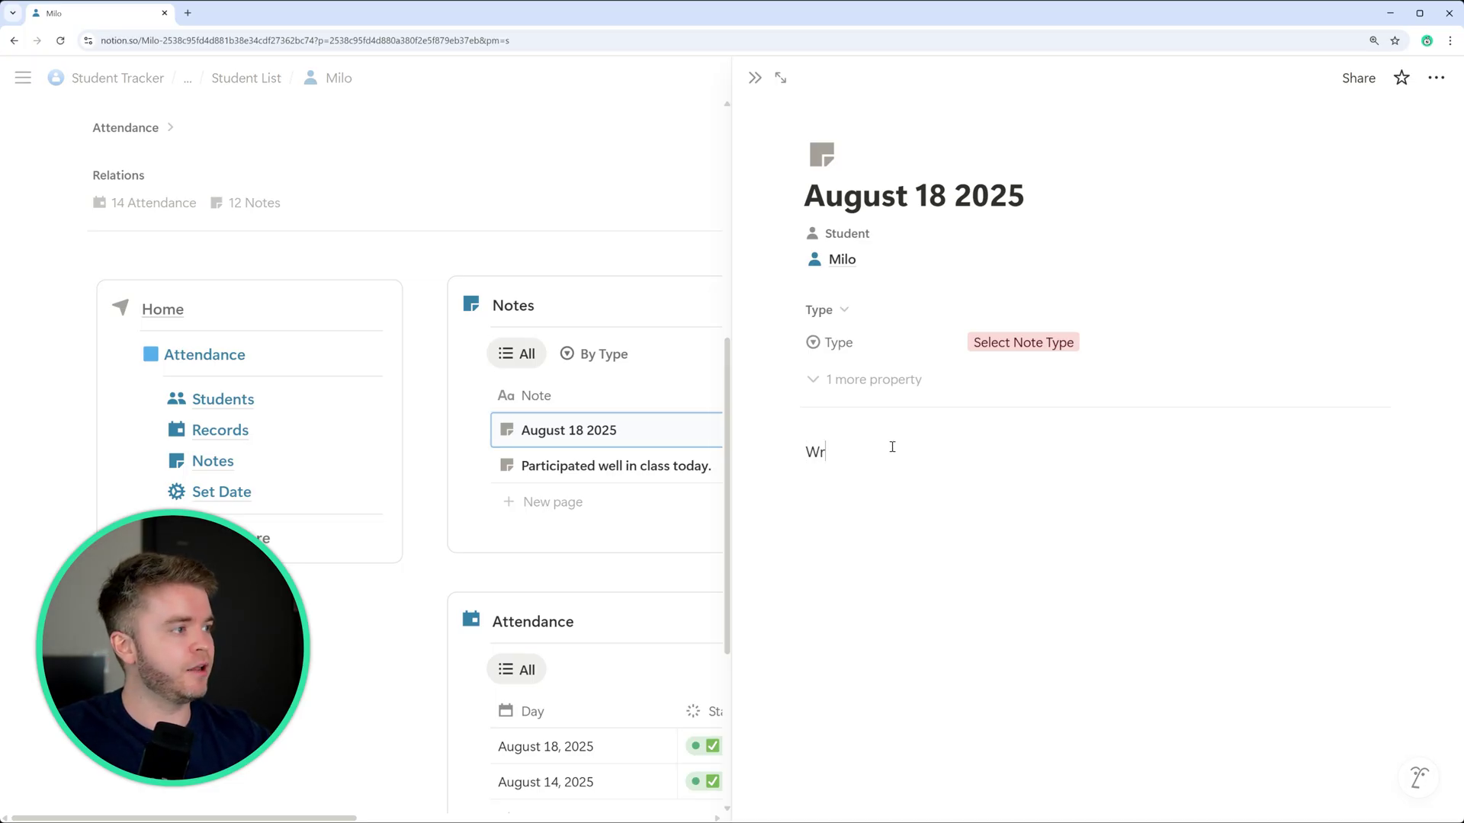
Step: Complete the body of the "August 18 2025" note as "Write detailed notes here" and close the note
key("BackSpace")
key("BackSpace")
key("BackSpace")
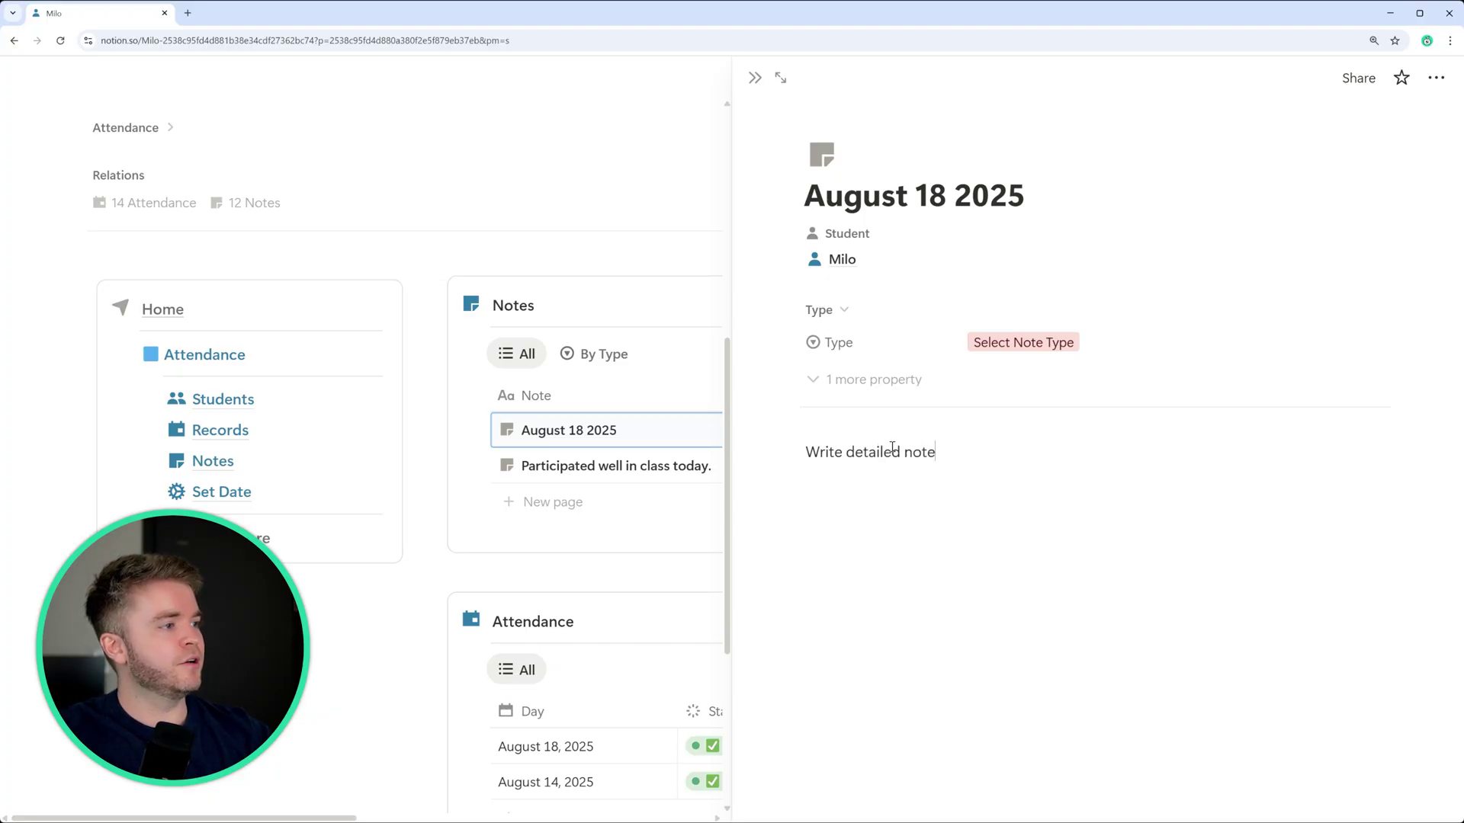
type("s here")
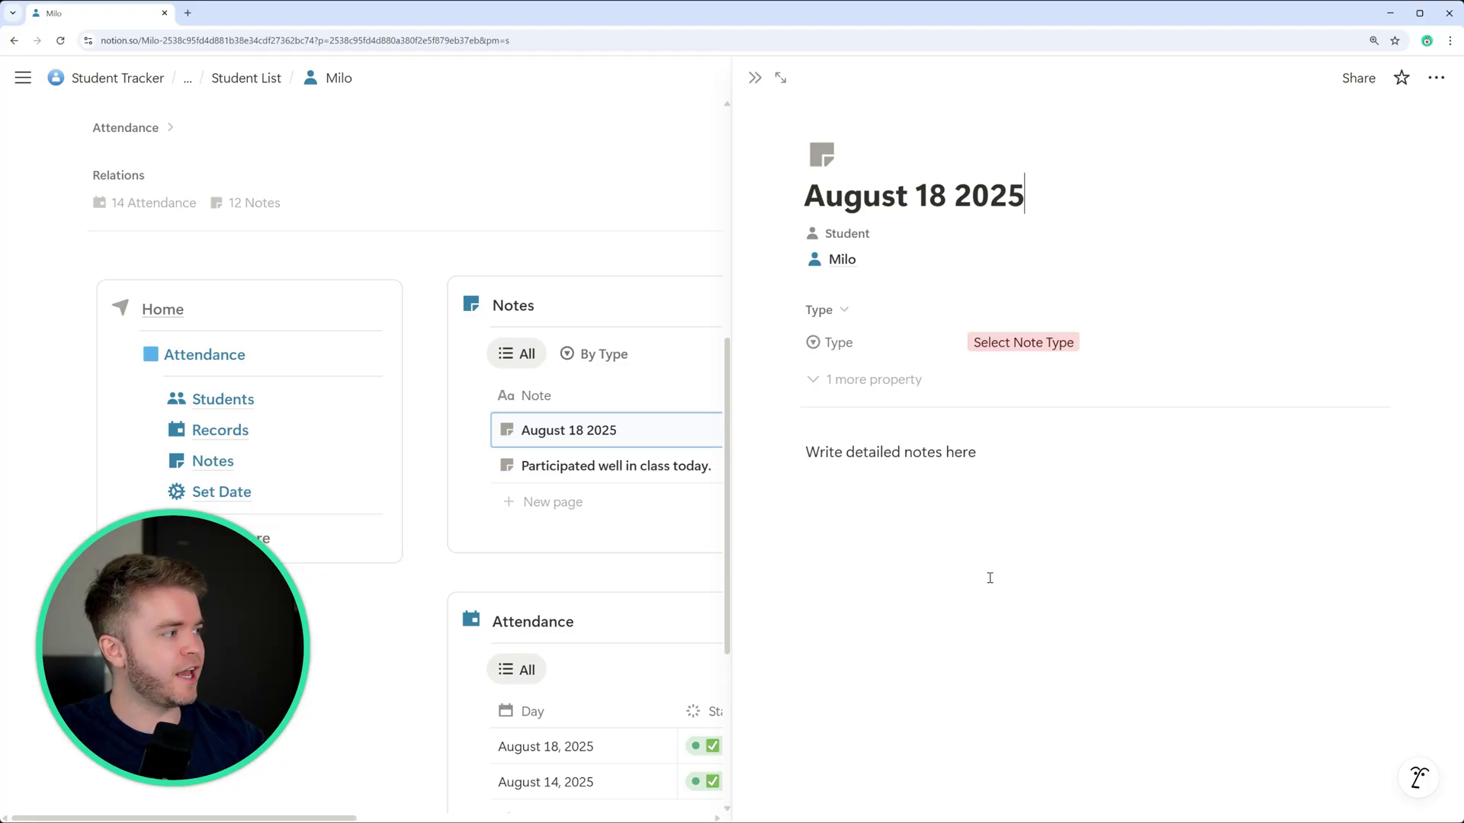
left_click(686, 468)
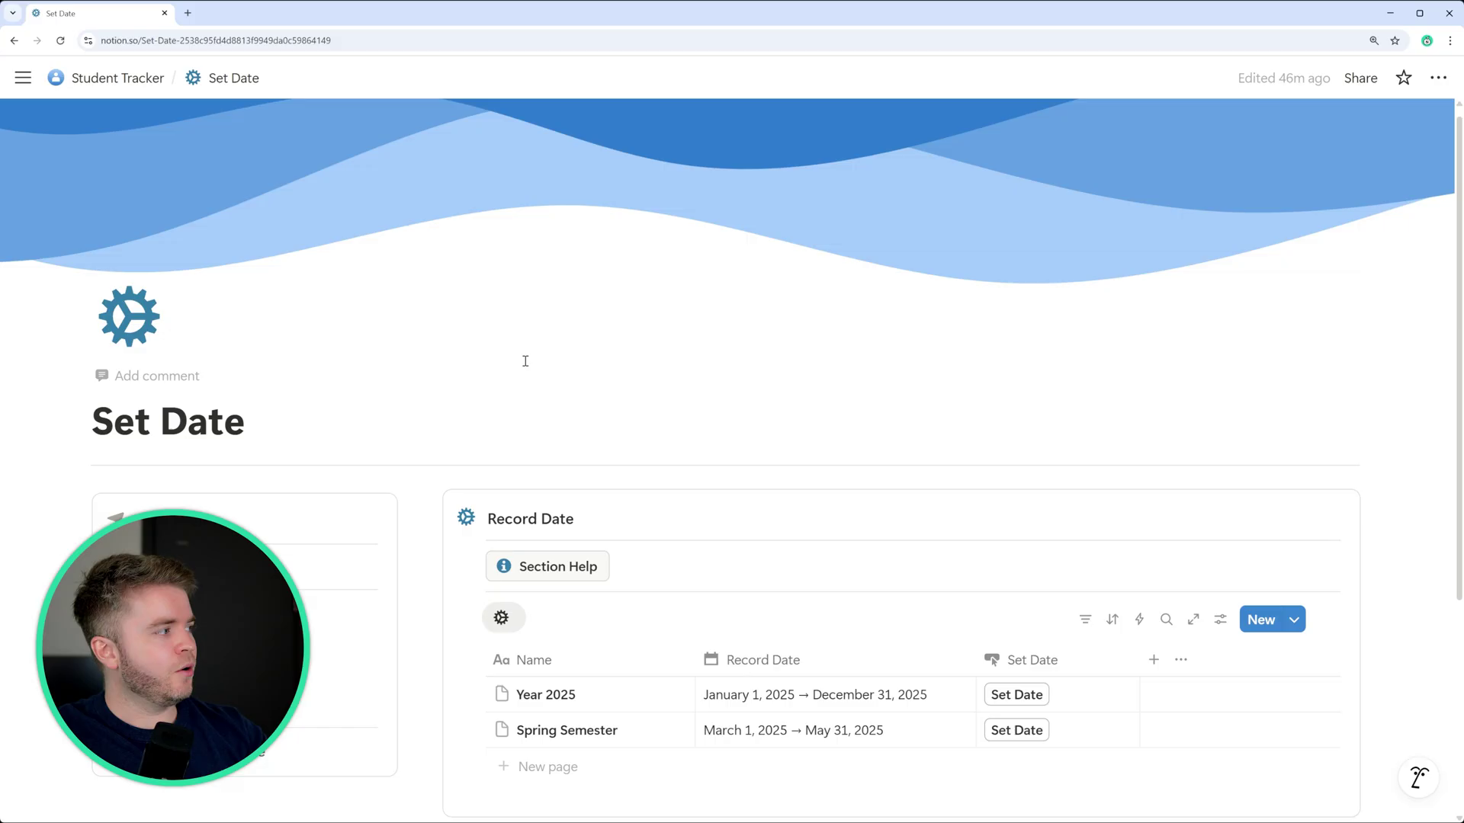
Step: Go from the Set Date page to the Students page and inspect the record date range in the student list
scroll(523, 359, "down", 3)
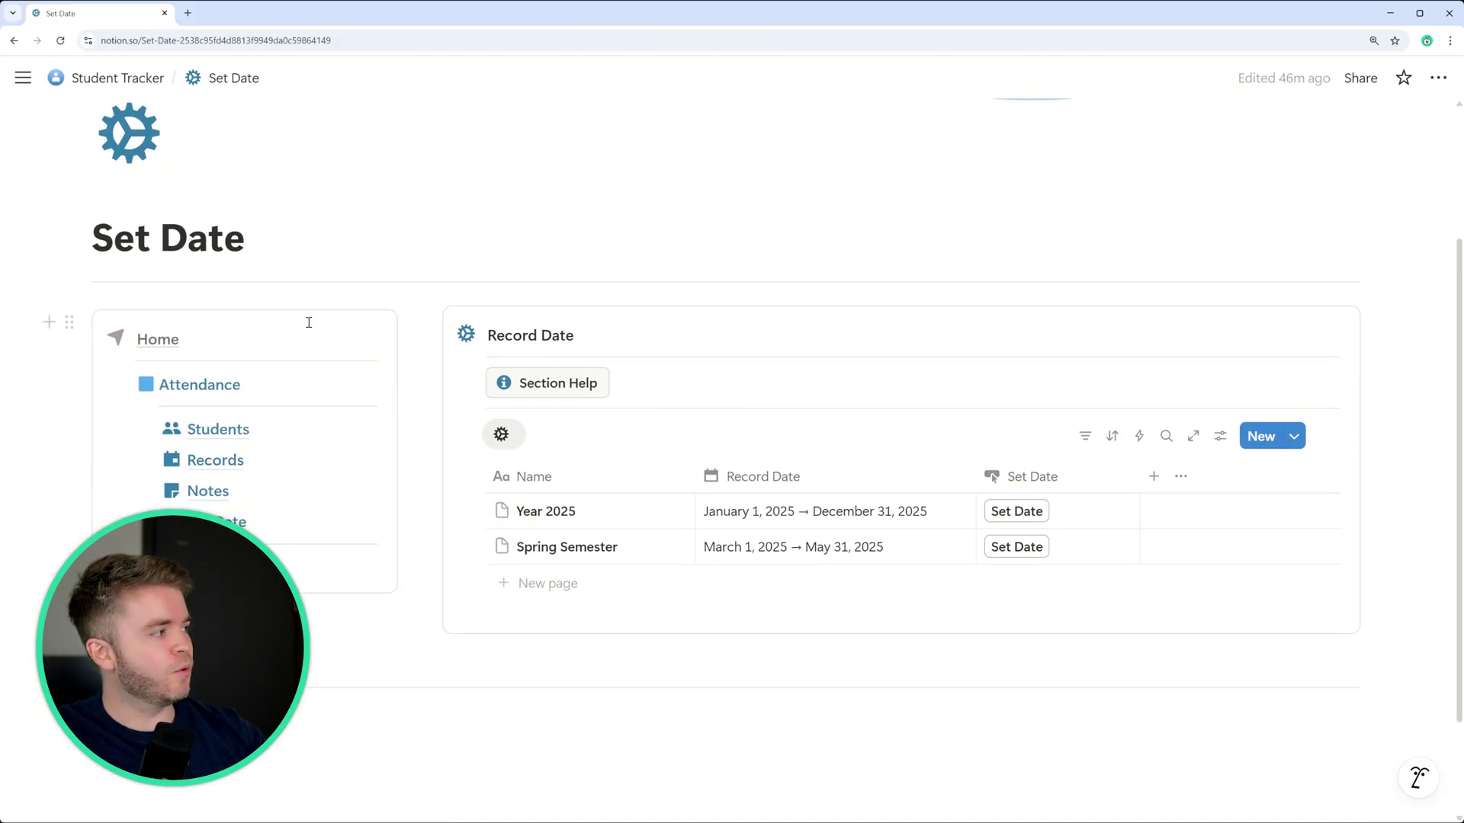
left_click(229, 429)
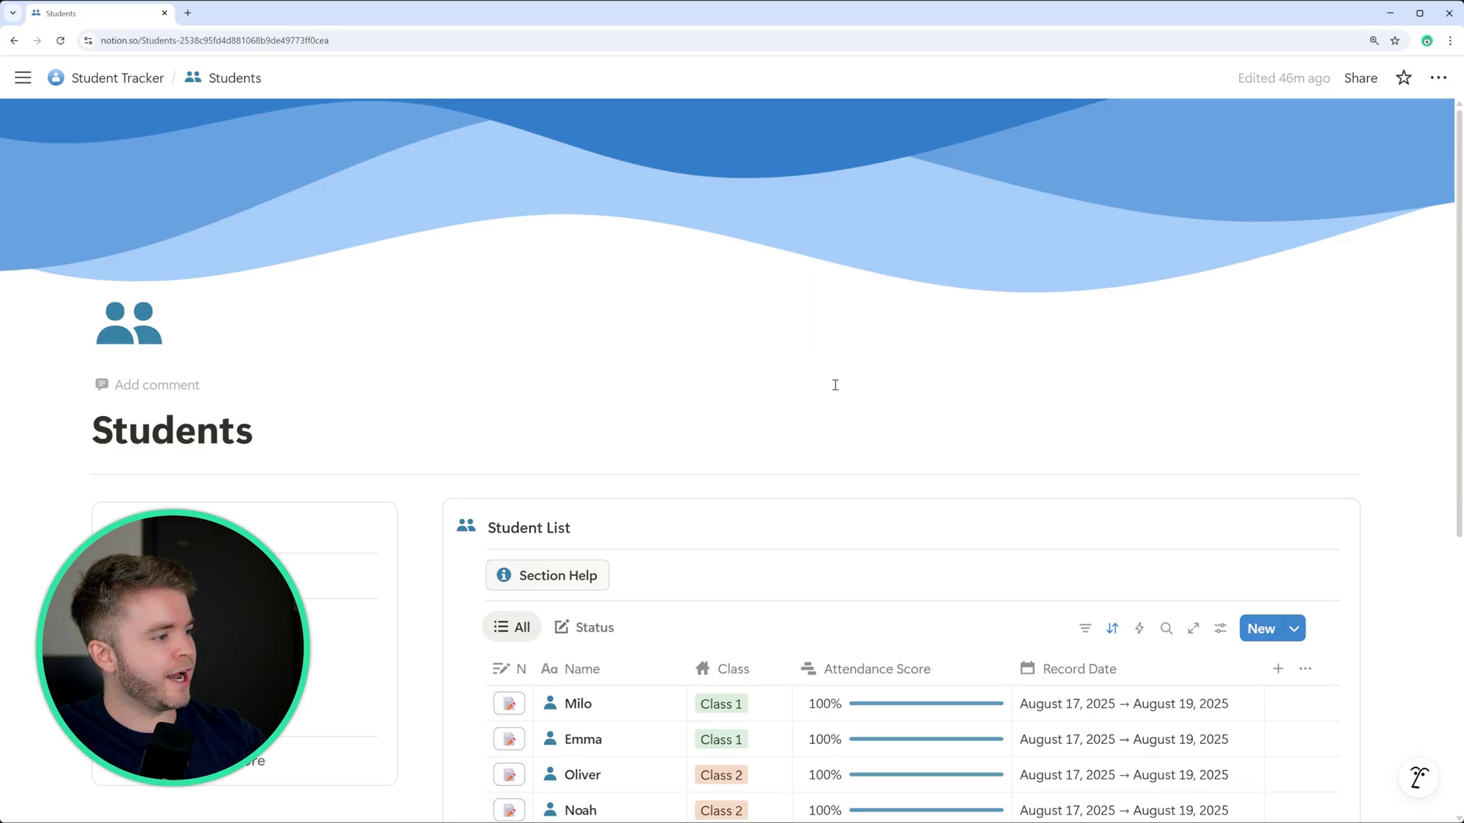
scroll(877, 374, "down", 3)
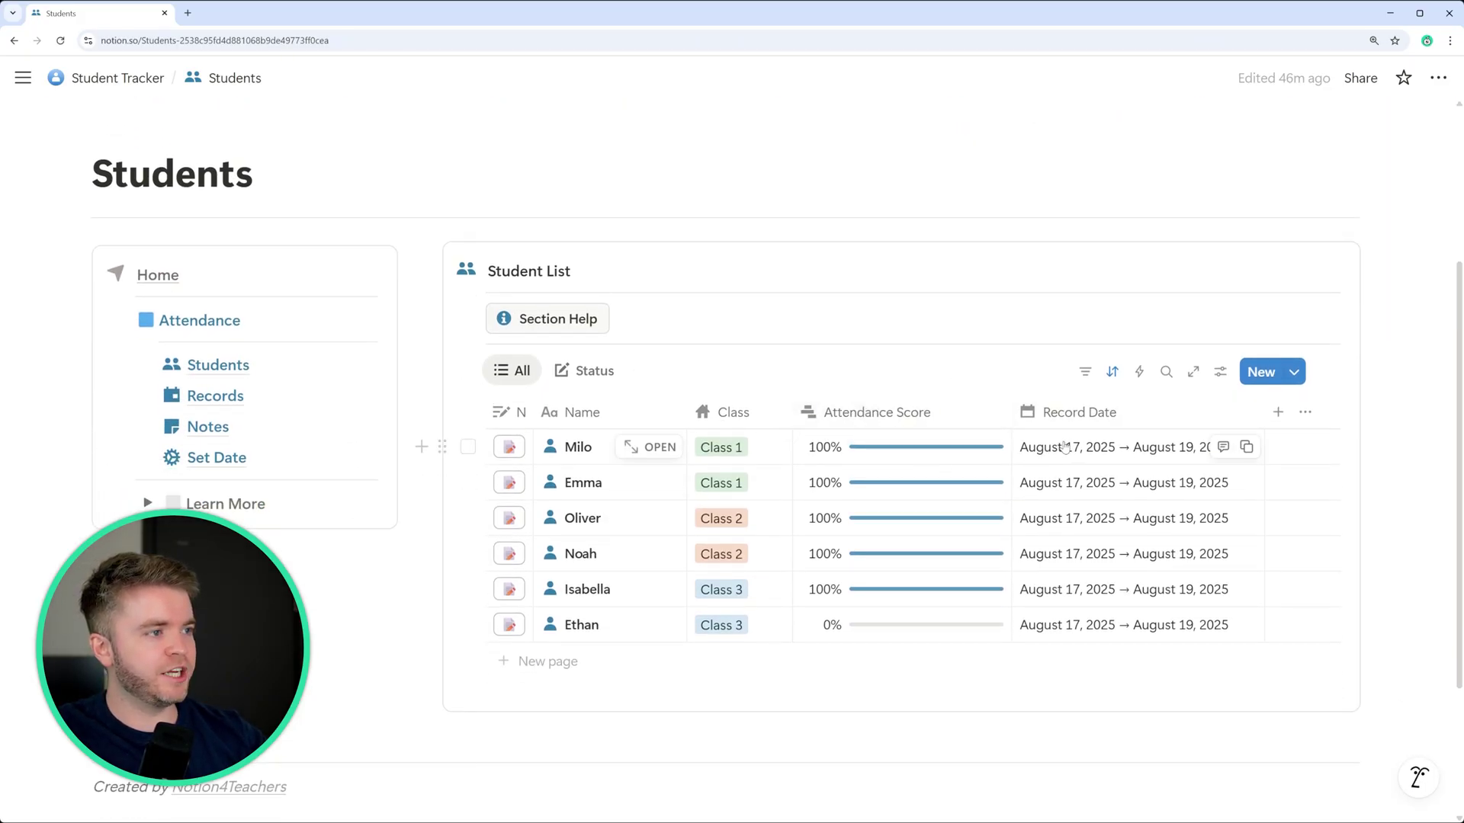
left_click(1134, 451)
key("Escape")
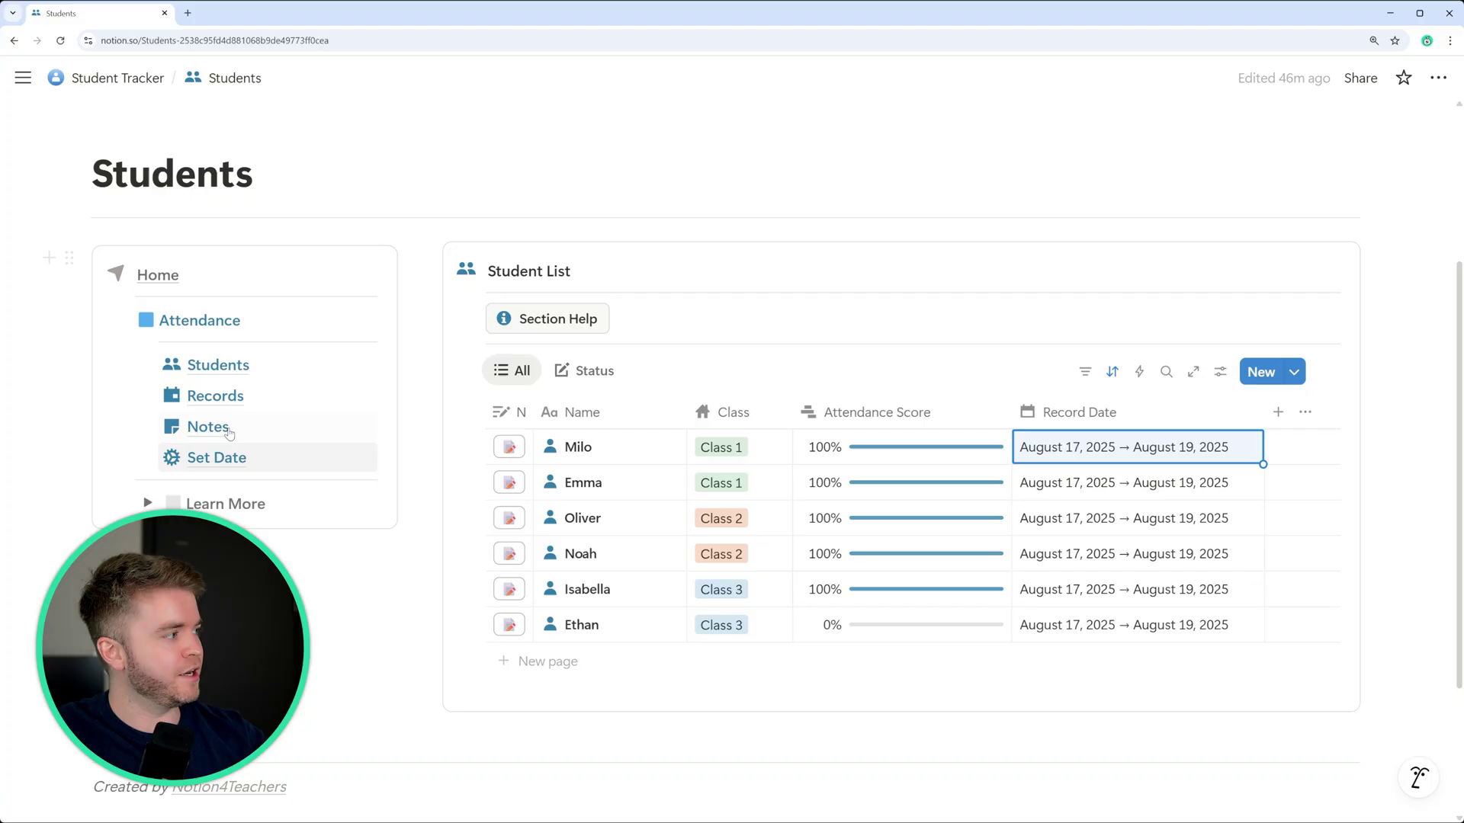
Step: Apply the Year 2025 record date range from the Set Date page to all students and check it in the student list
left_click(216, 457)
scroll(716, 427, "down", 2)
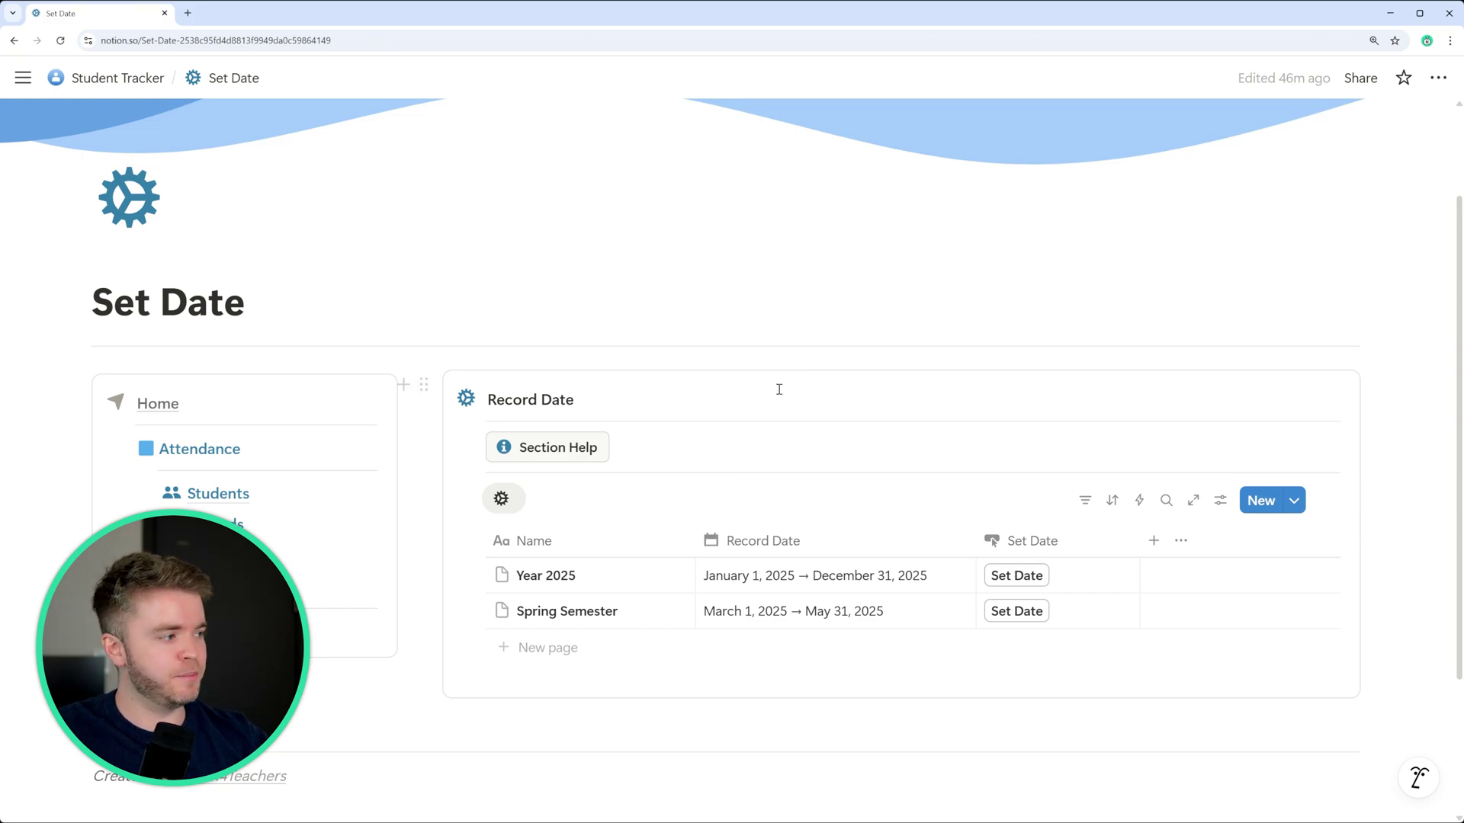
scroll(779, 389, "down", 2)
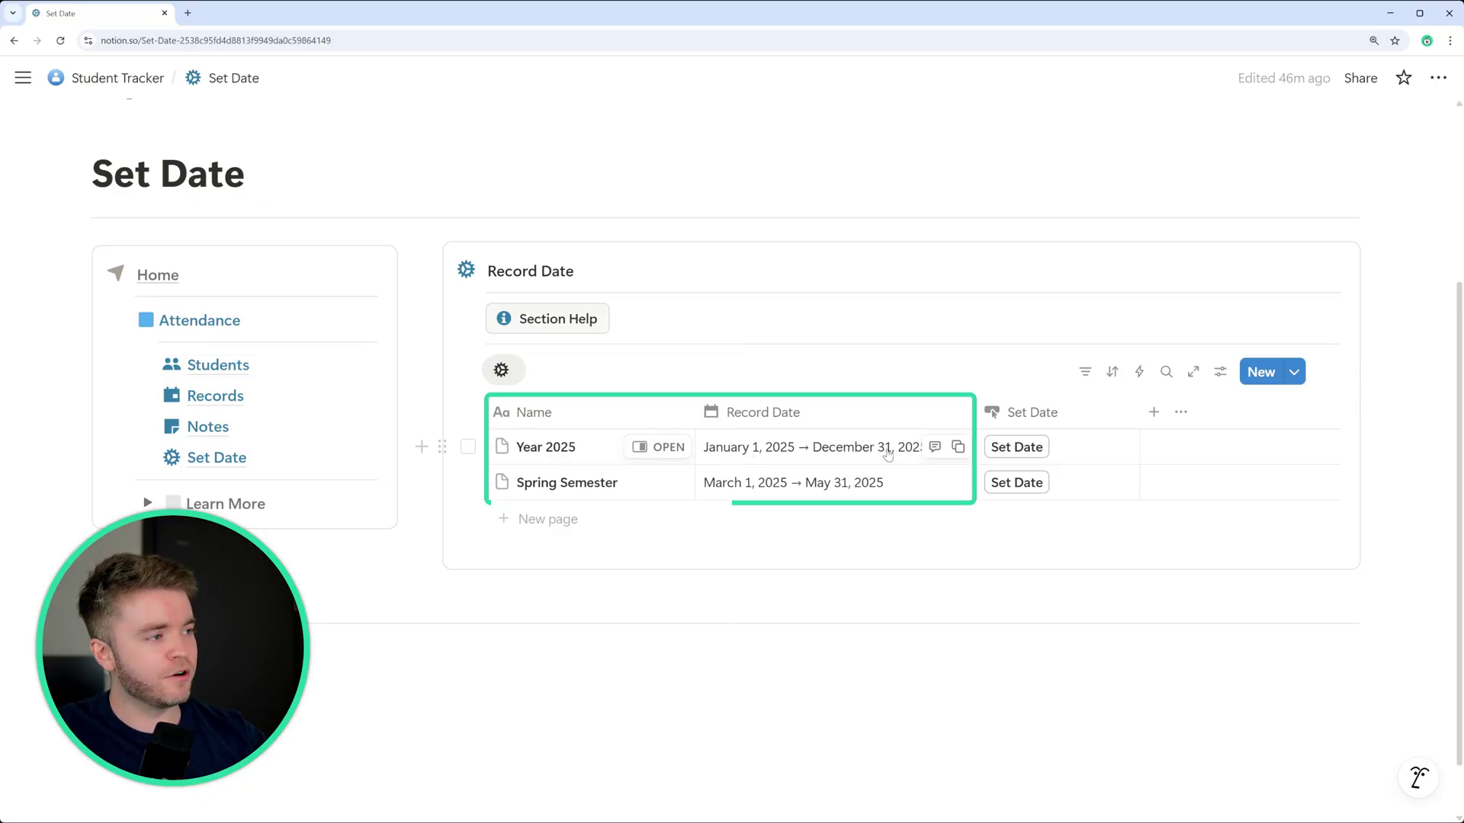
left_click(1018, 450)
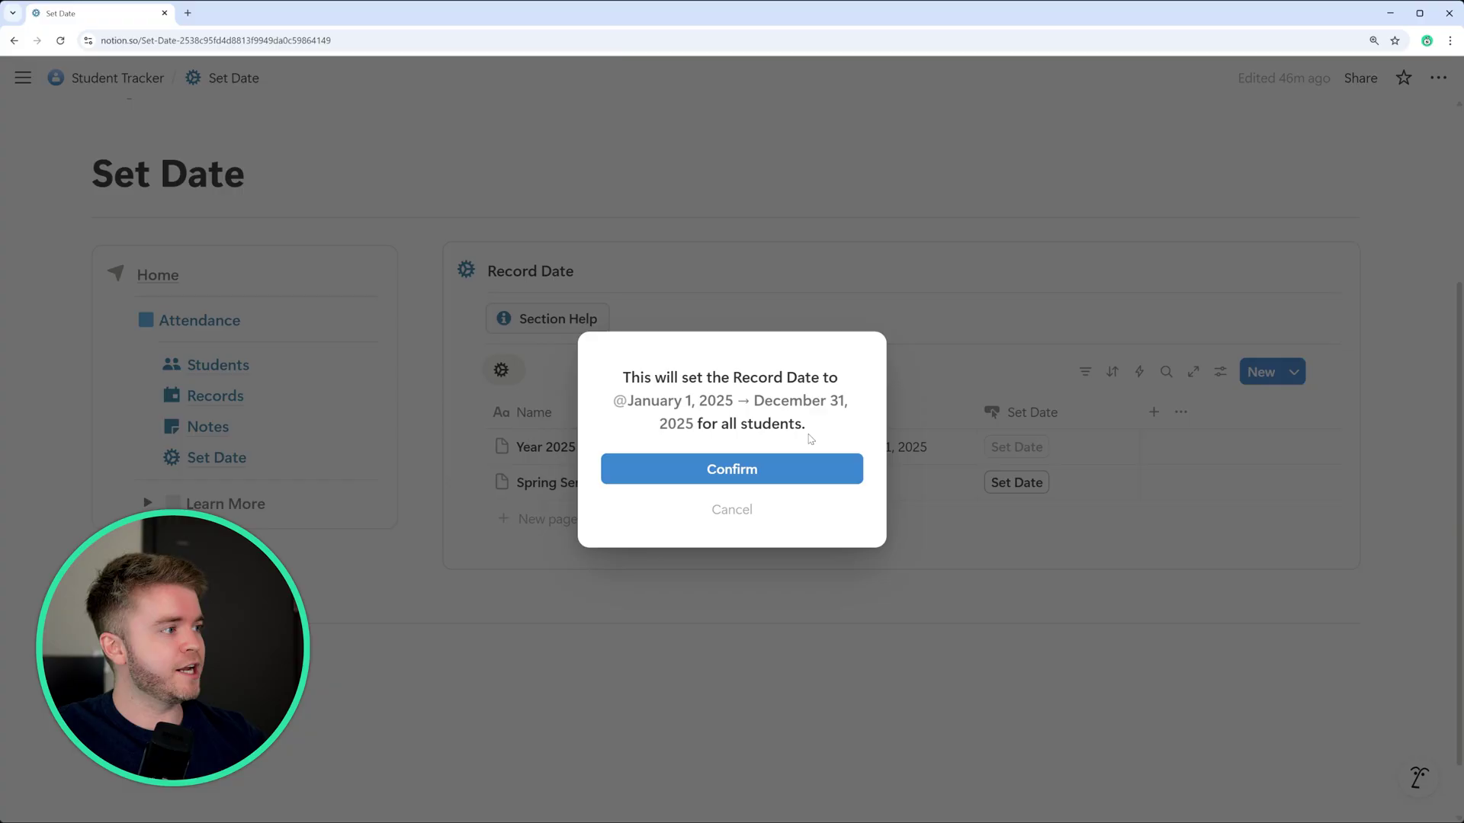
left_click(710, 471)
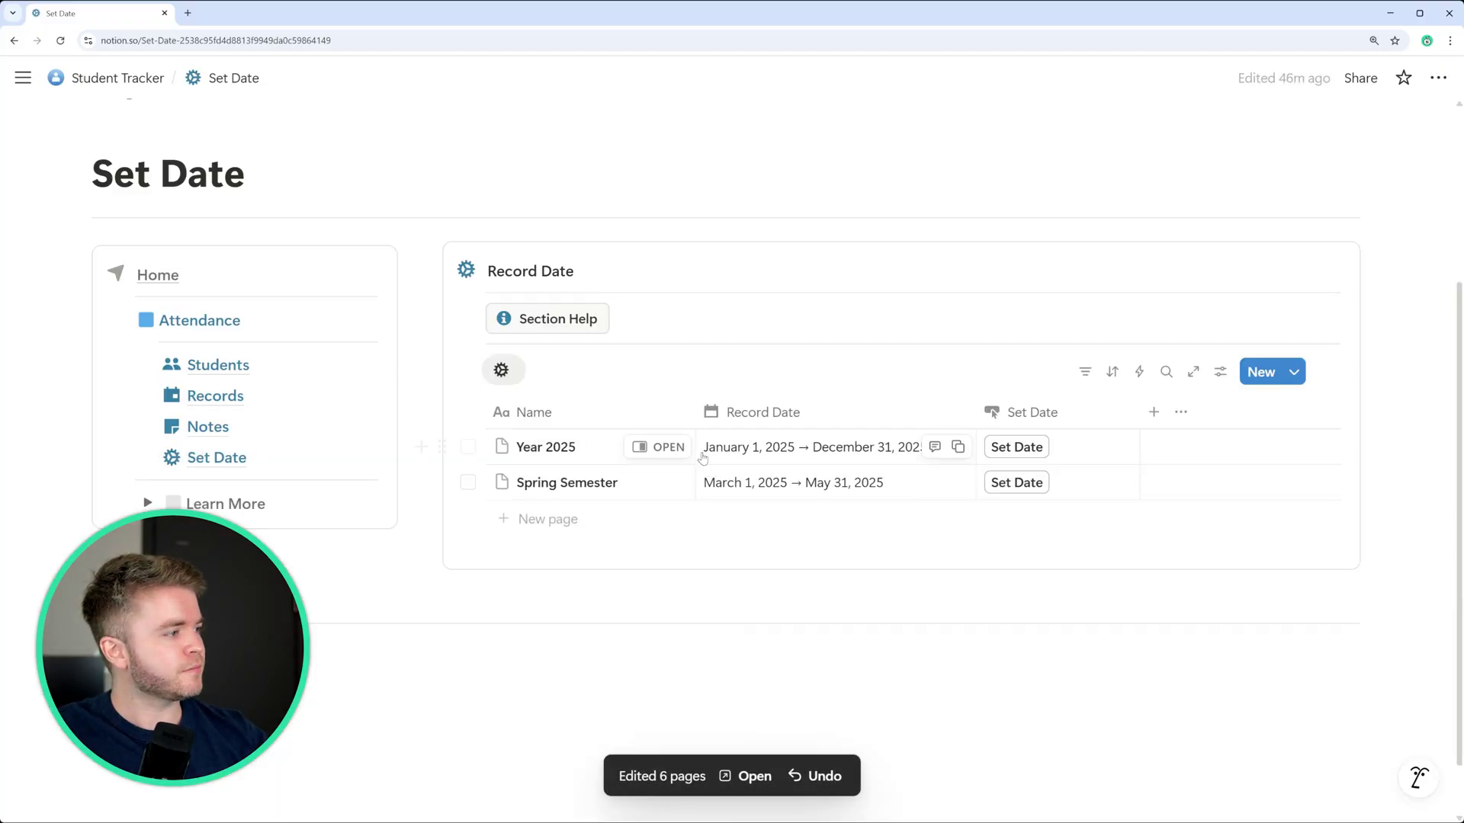
left_click(279, 364)
scroll(937, 395, "down", 3)
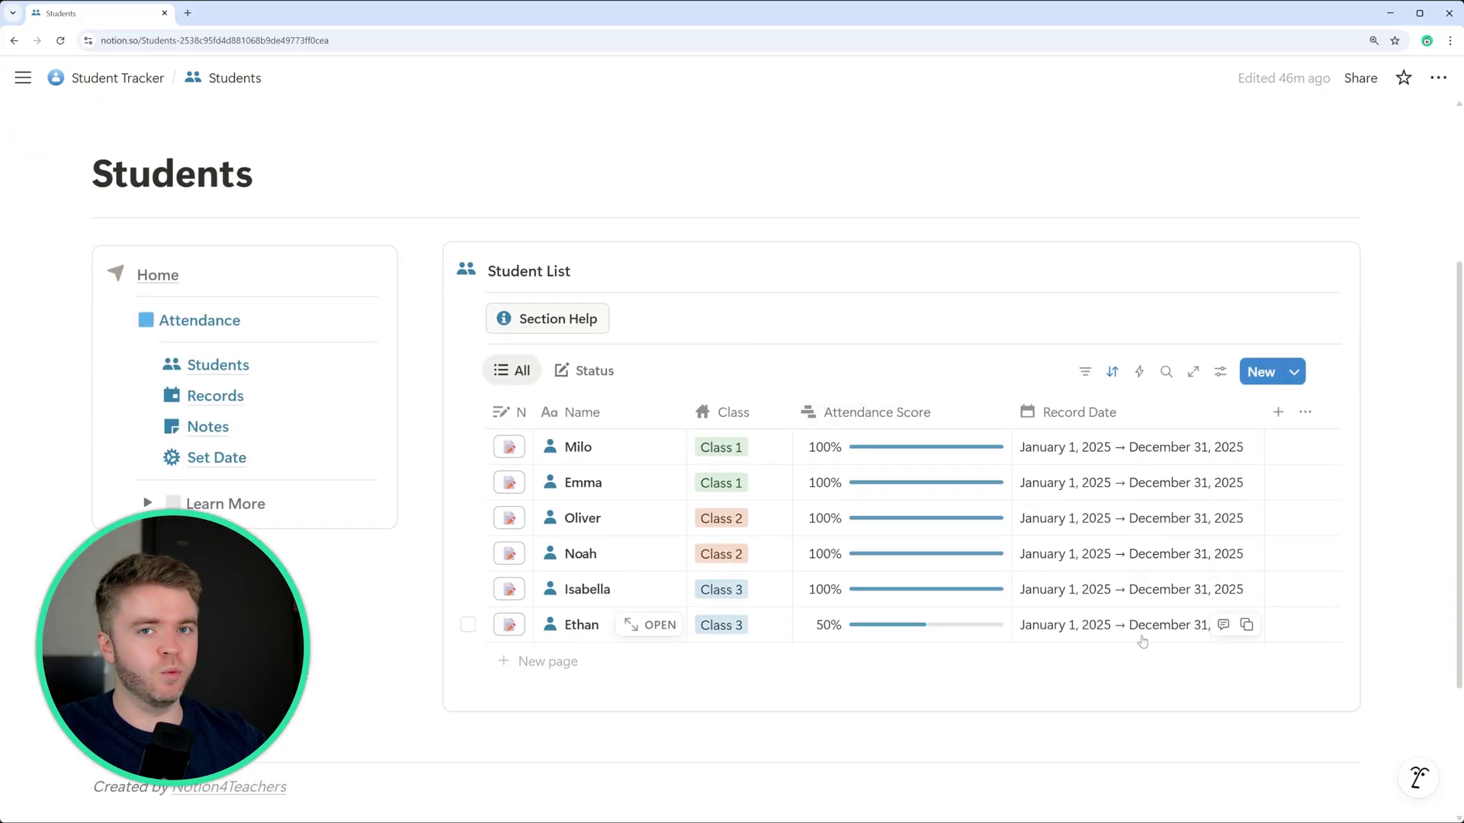
Step: Add a record date entry named "August 2025" on the Set Date page
left_click(217, 458)
scroll(814, 323, "down", 3)
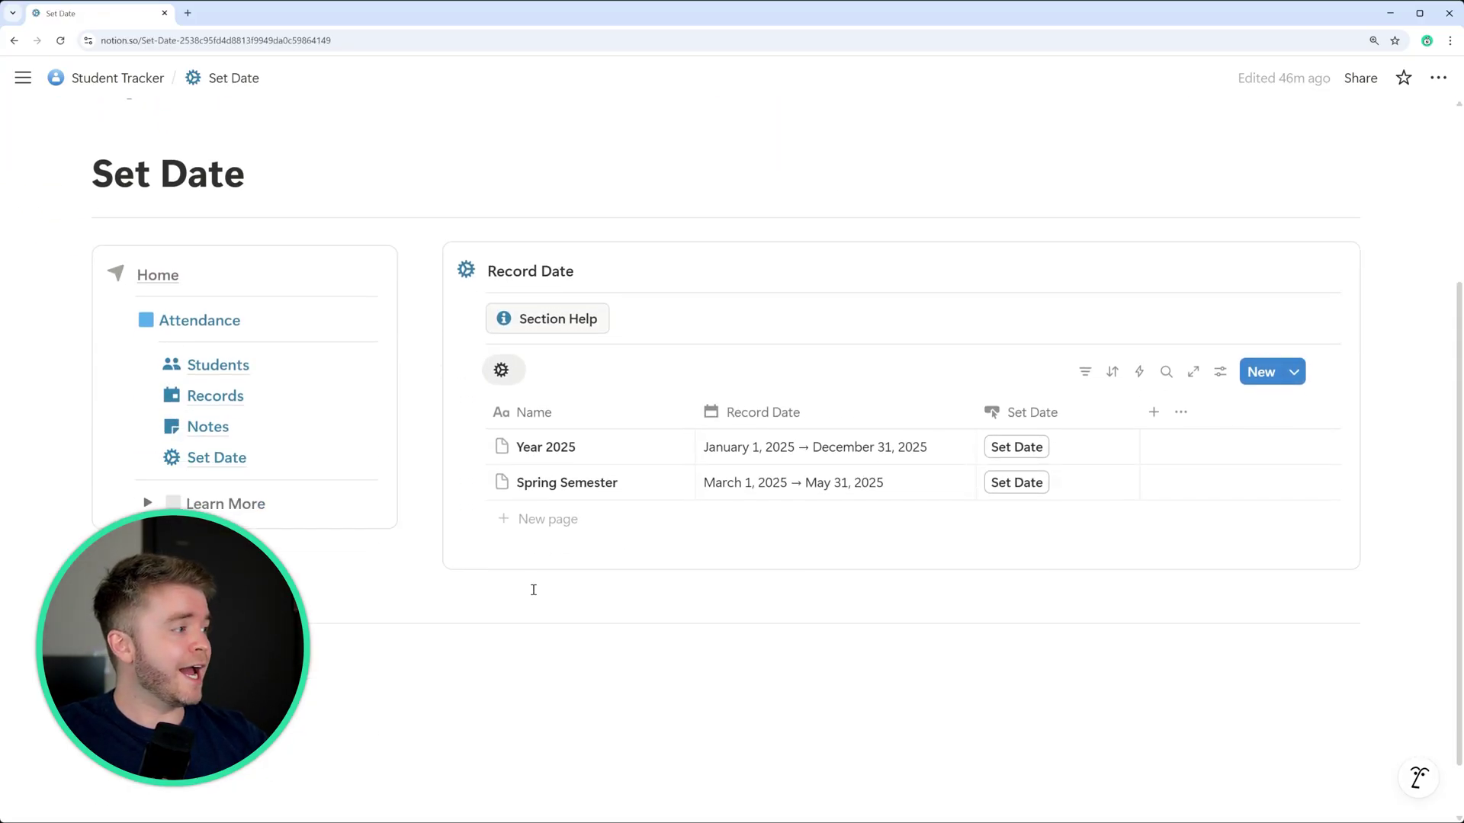
left_click(555, 524)
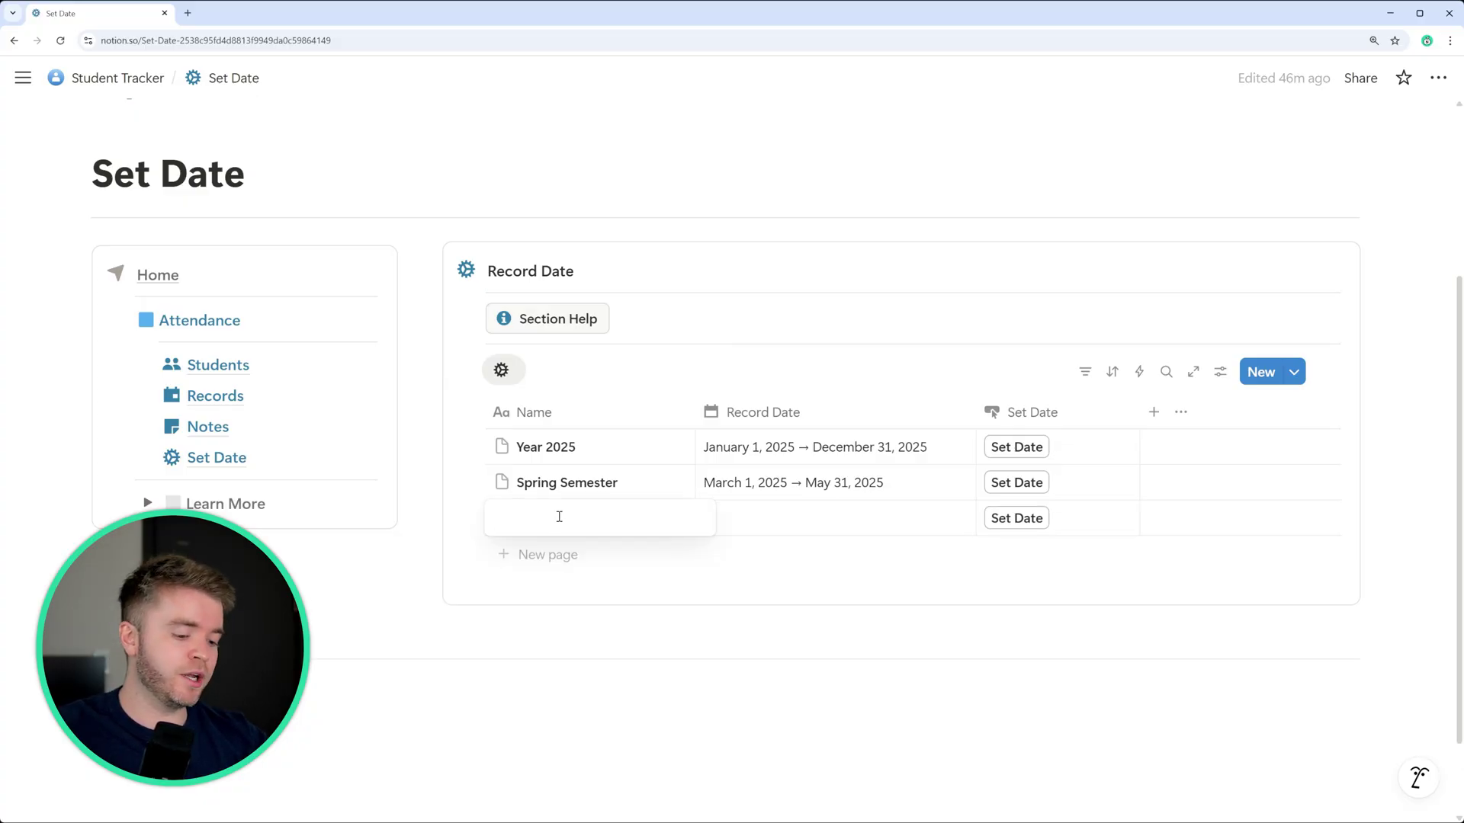
type("August 2")
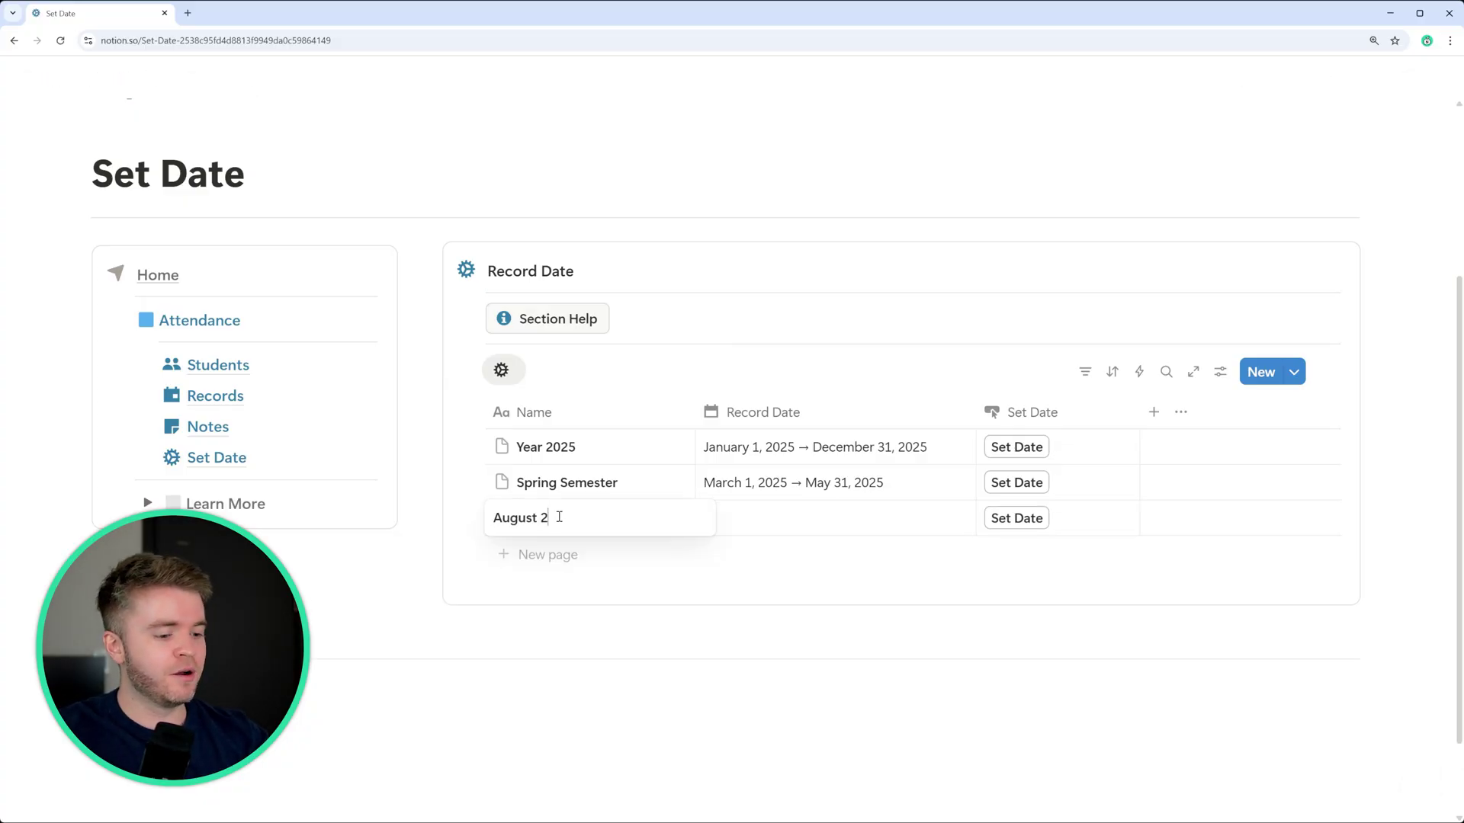
type("025")
key("Return")
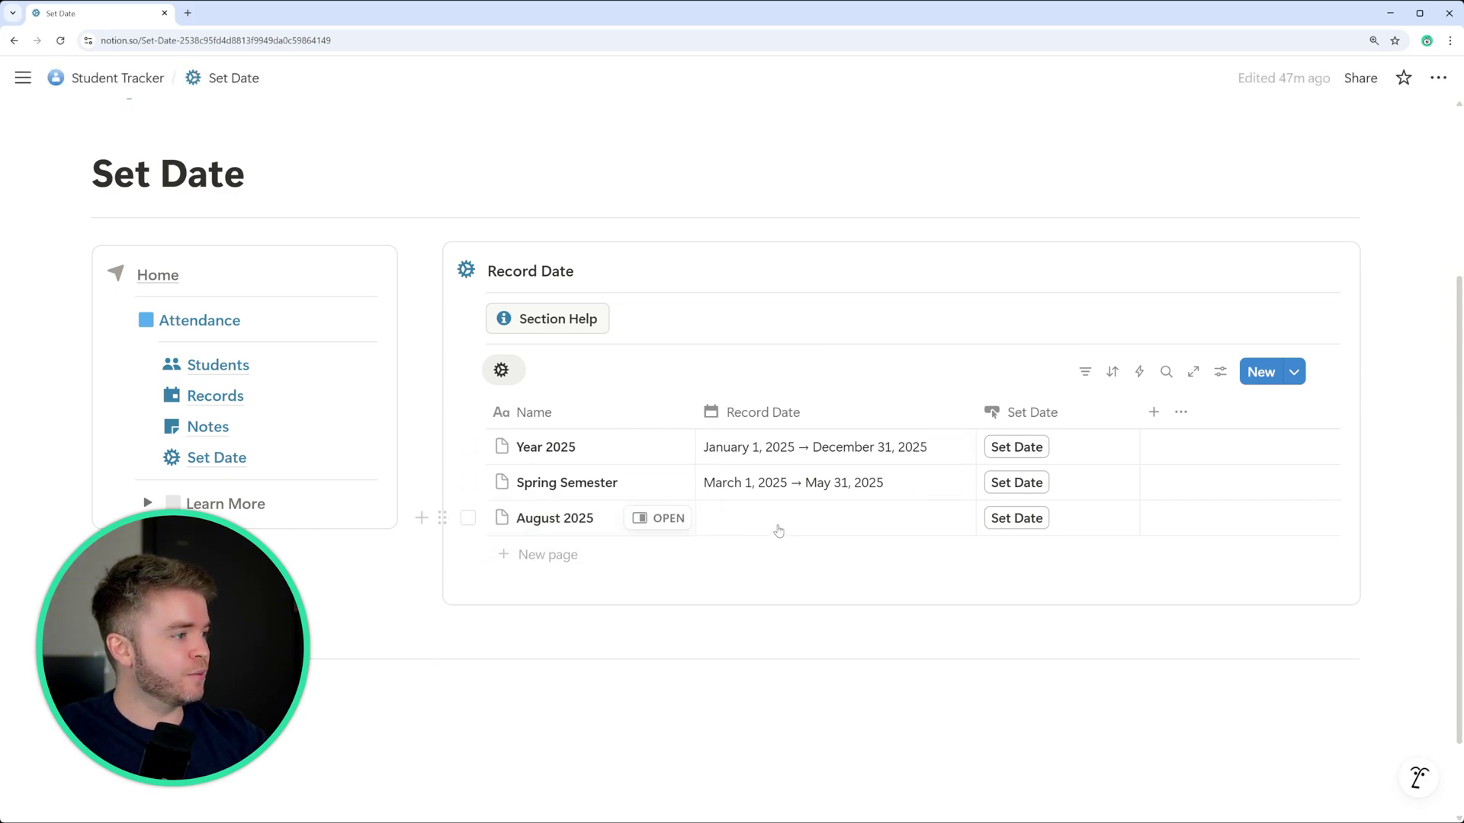
Step: Set the "August 2025" entry's record date range to August 1, 2025 through August 31, 2025
left_click(778, 526)
left_click(875, 450)
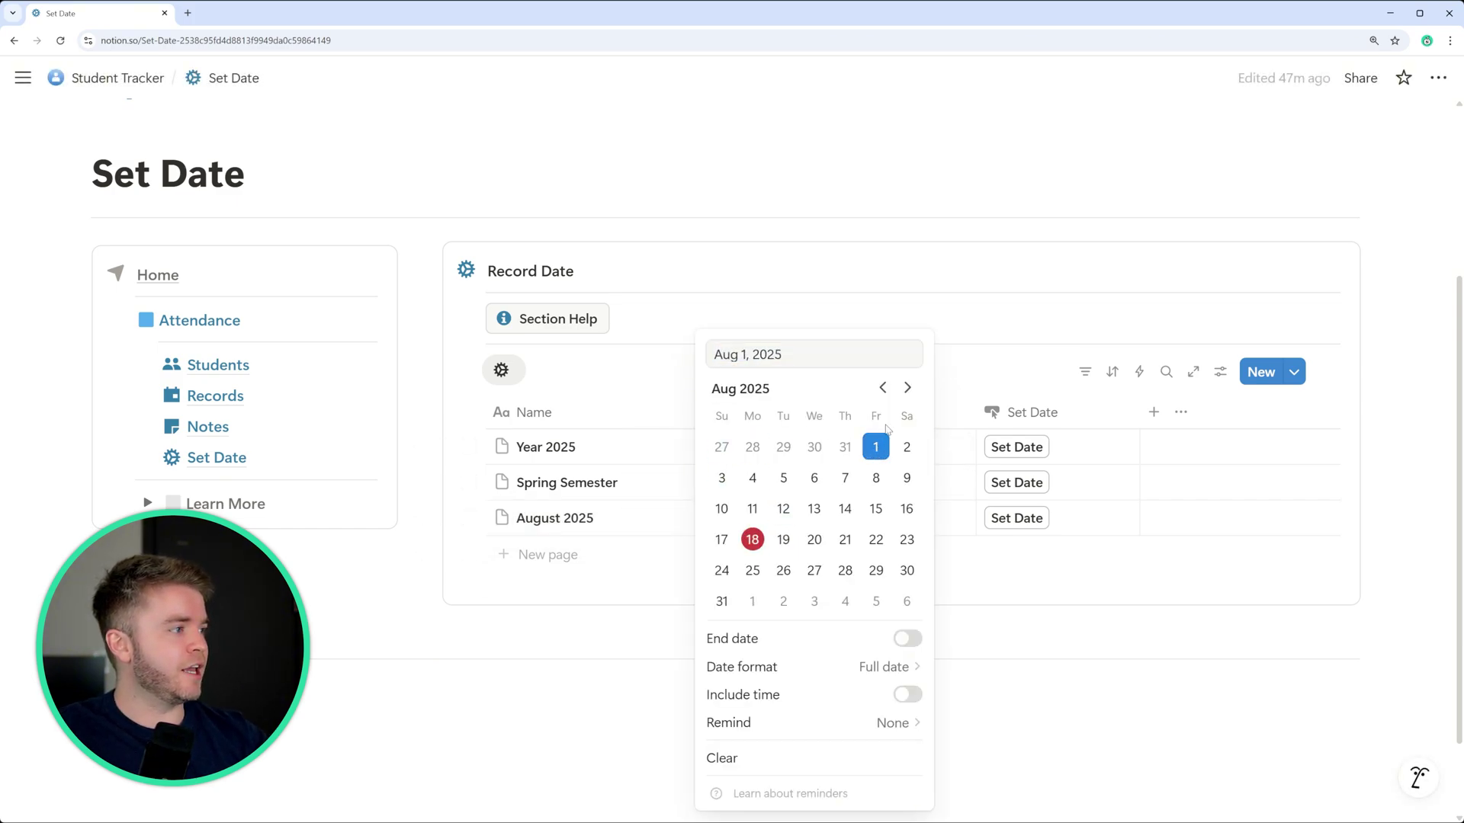
left_click(908, 638)
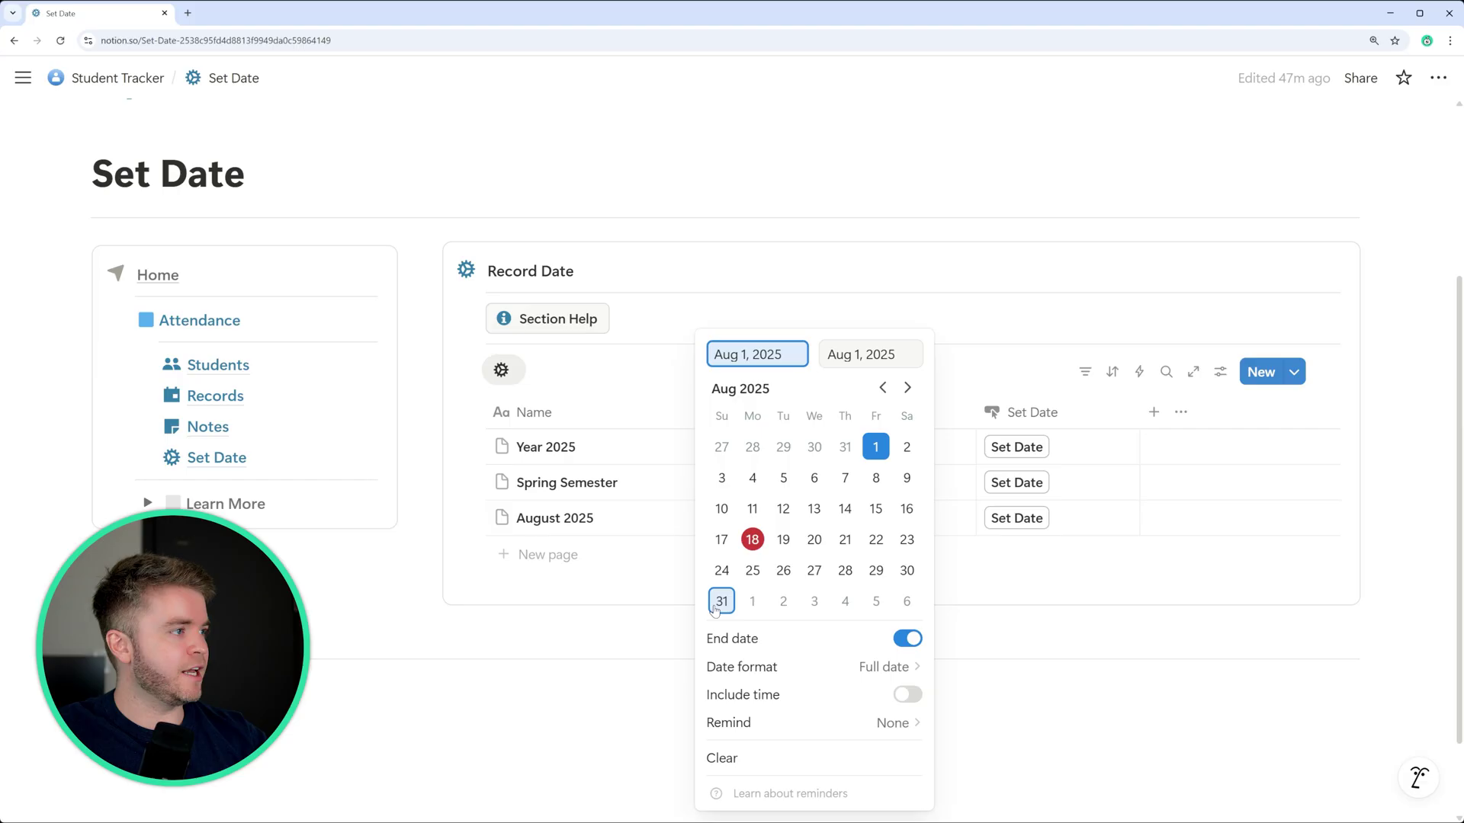
left_click(721, 601)
left_click(1156, 632)
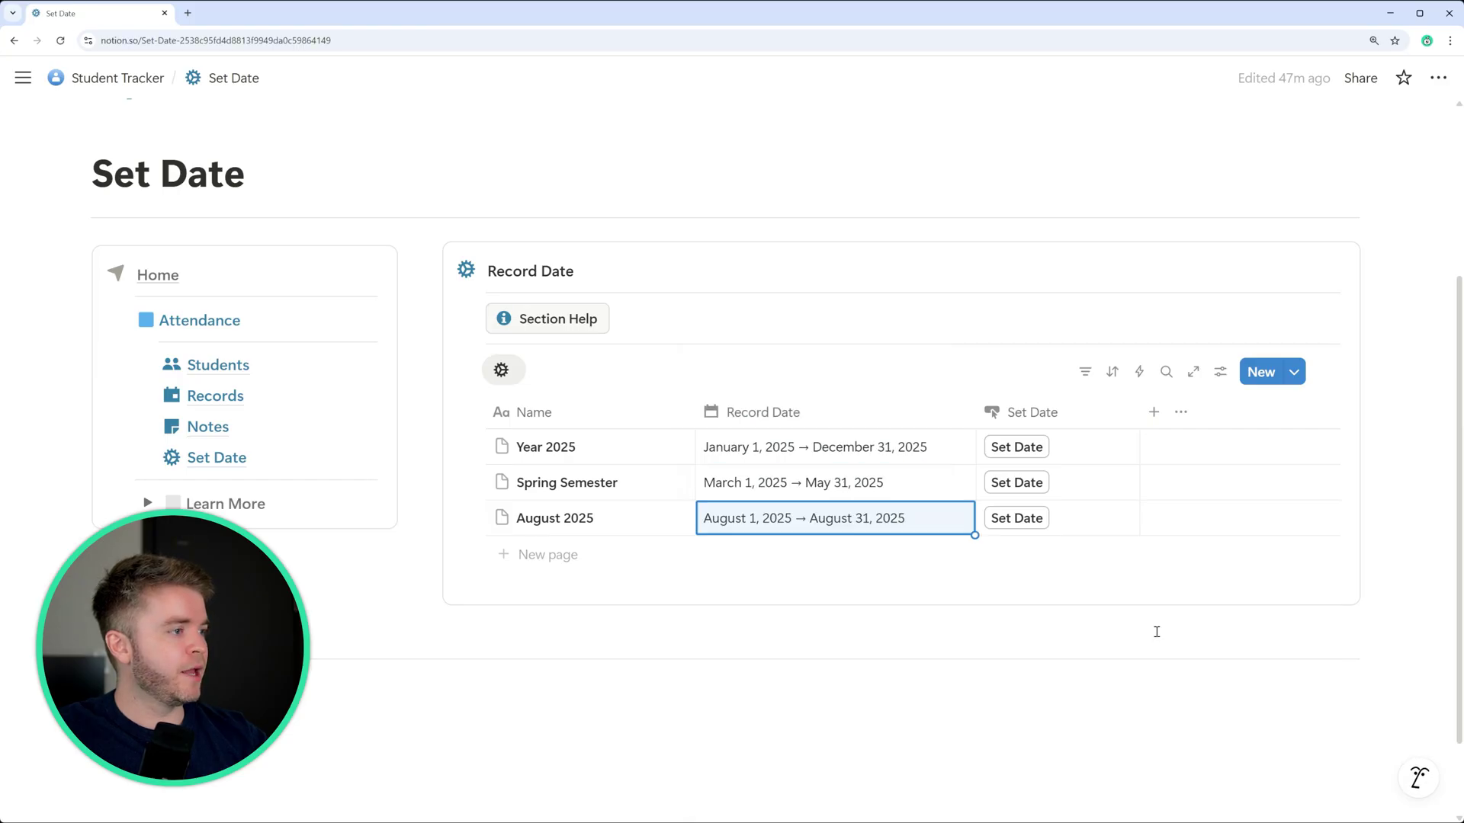
Step: Apply the August 2025 record date range to all students, check it in the student list and return to Set Date
left_click(1017, 519)
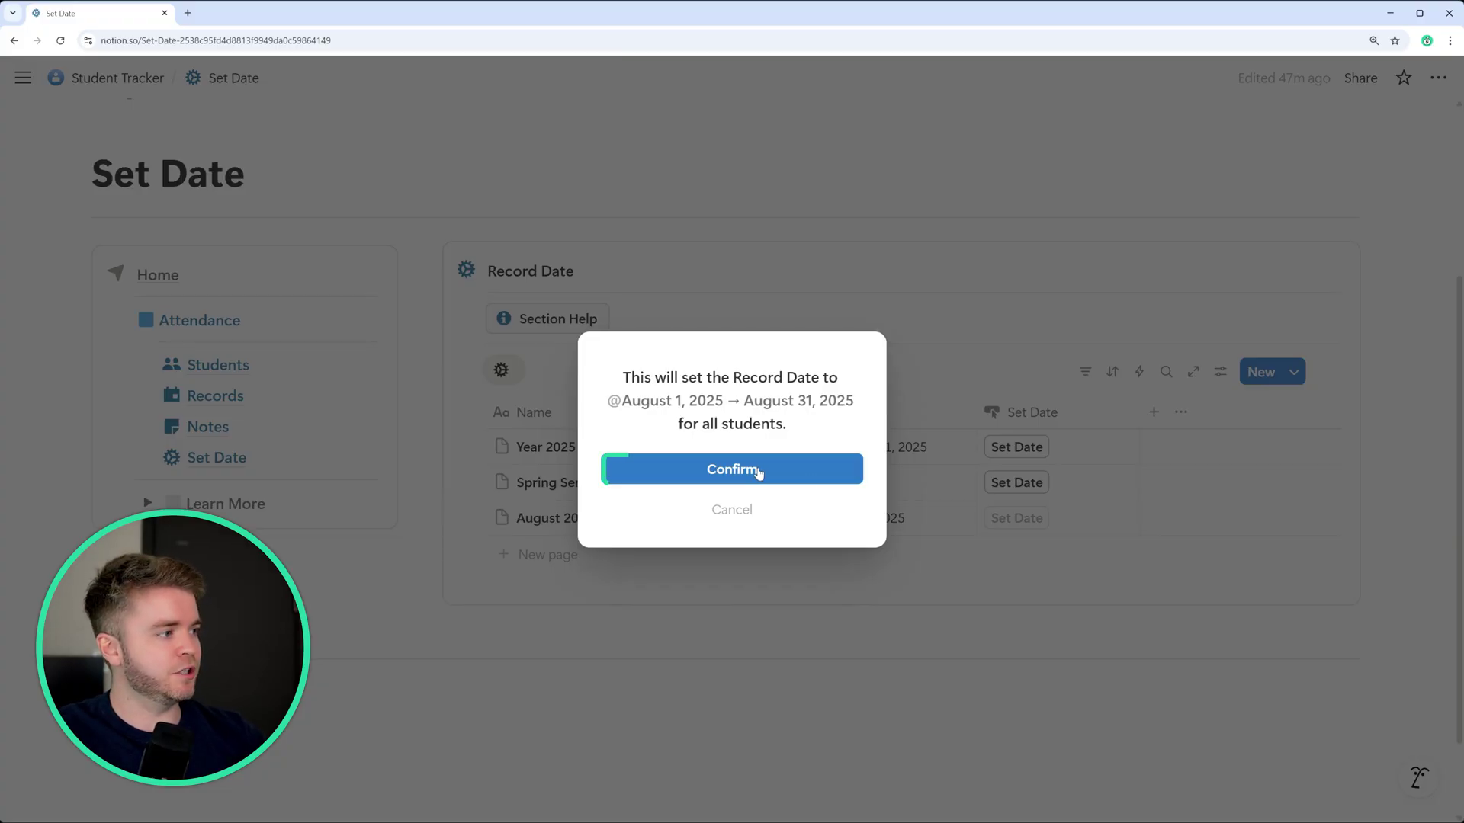
left_click(759, 471)
left_click(236, 368)
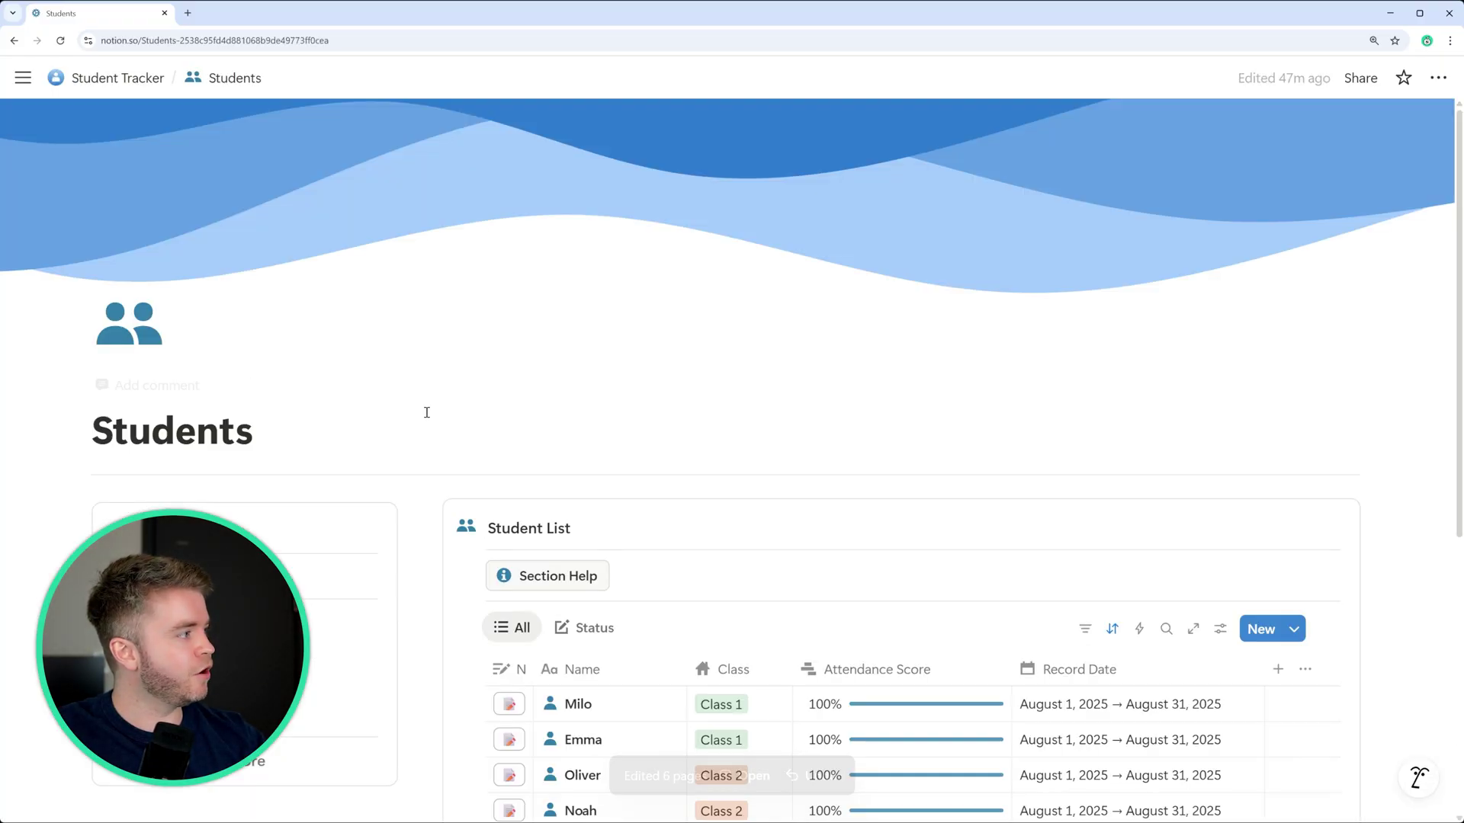
scroll(1066, 449, "down", 1)
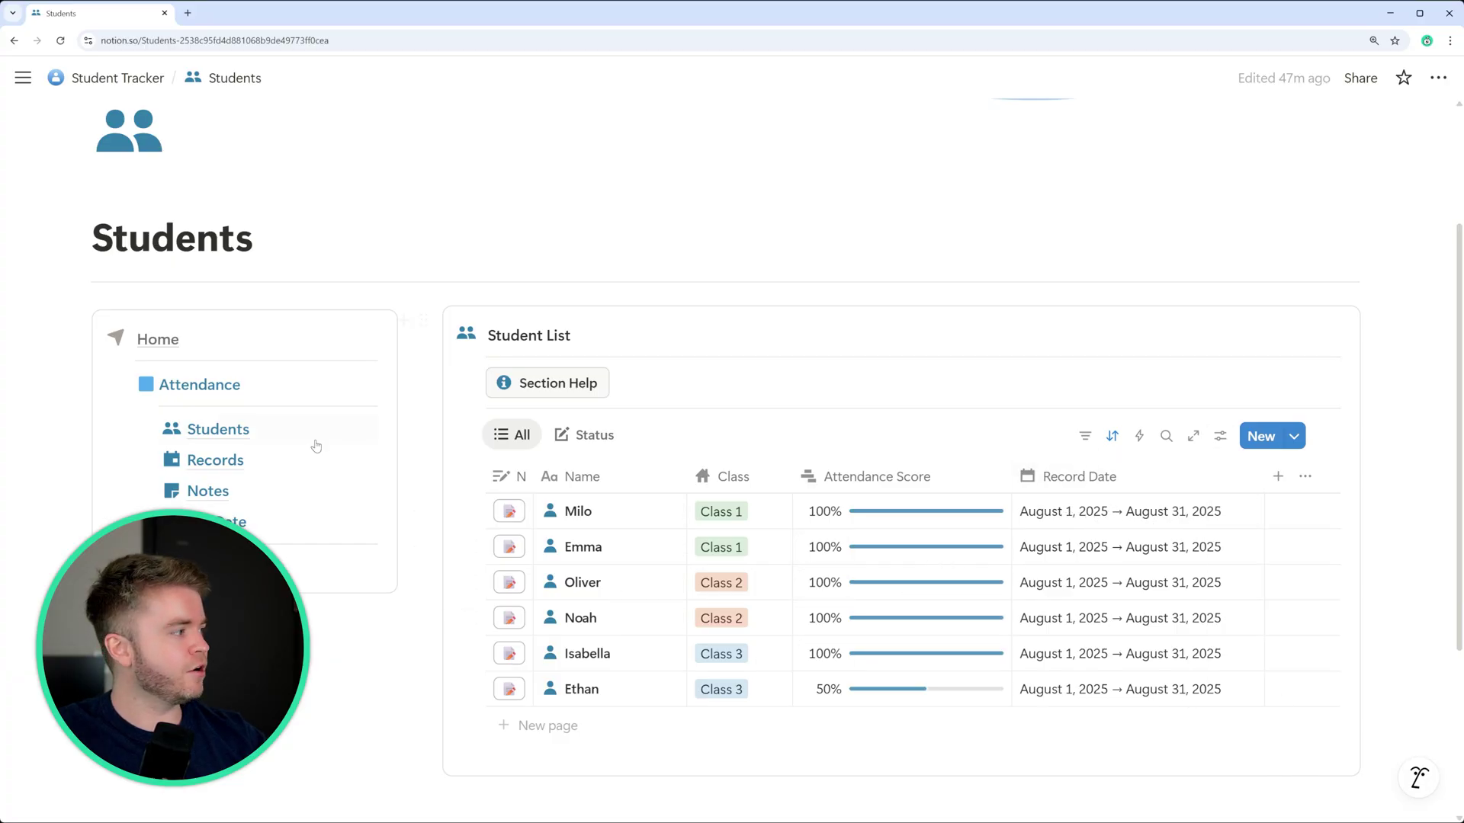
left_click(233, 521)
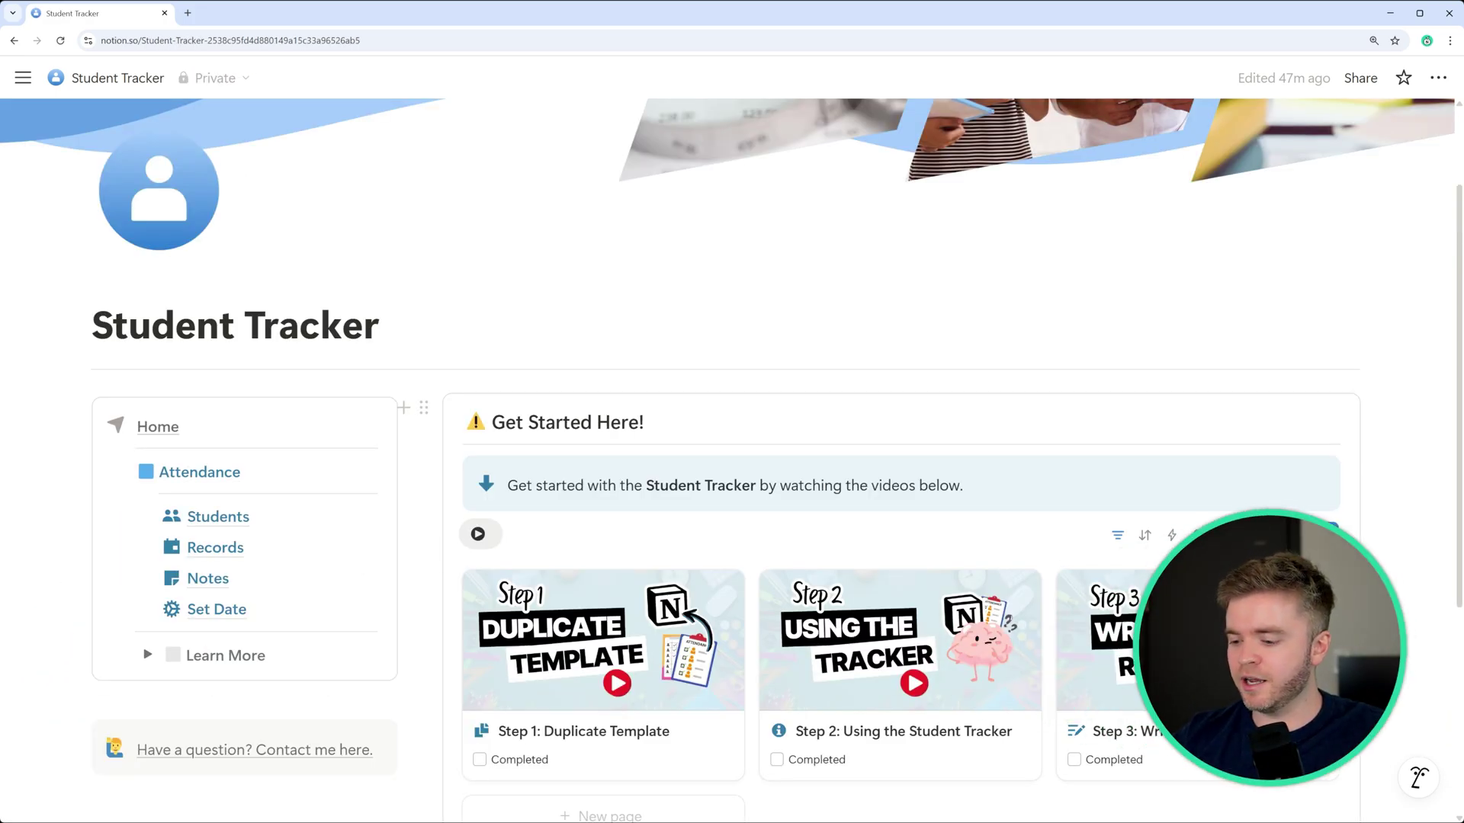
Step: Delete all sample students from the Student List on the Students page
left_click(222, 519)
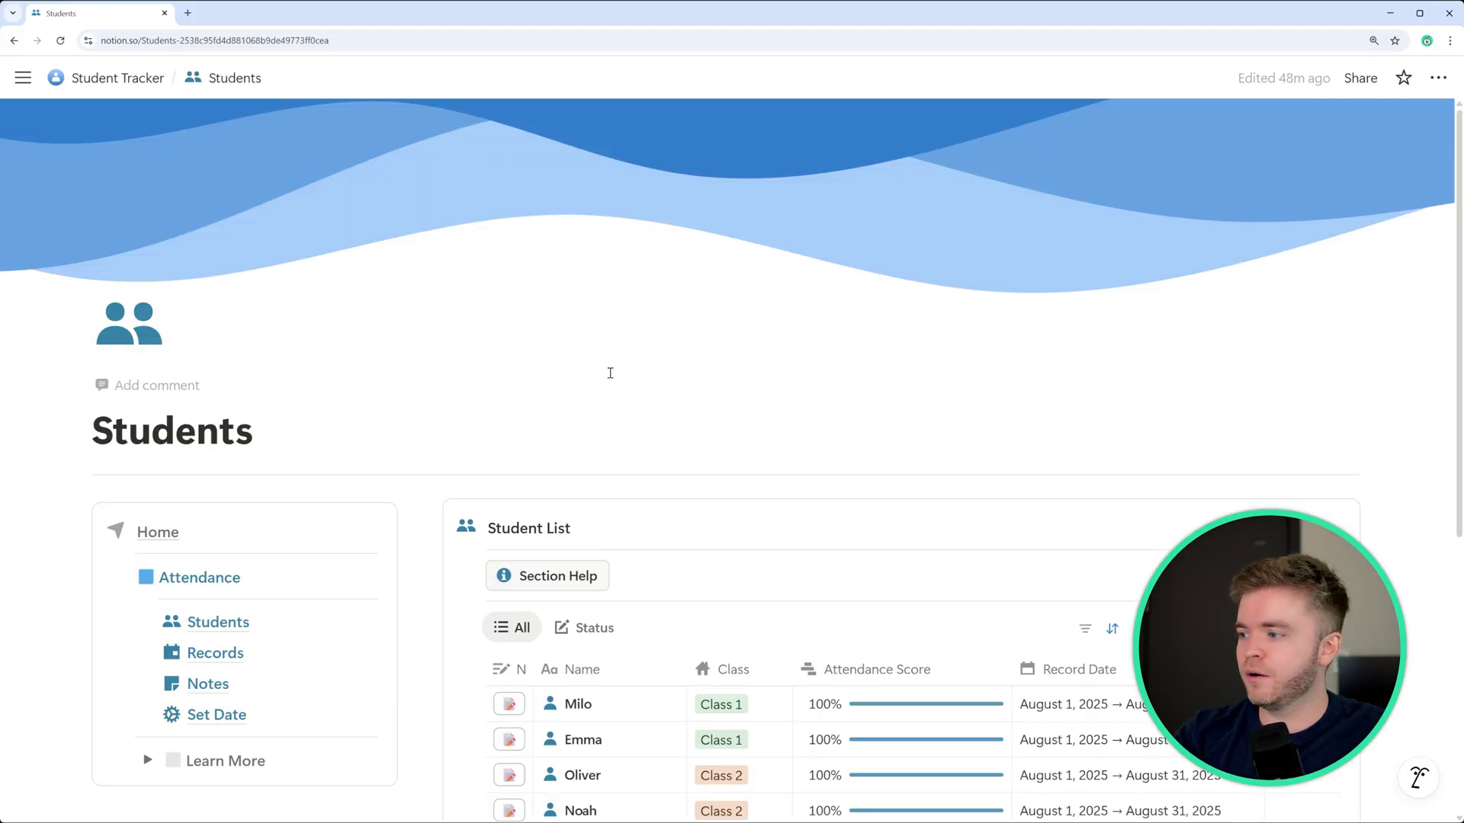
scroll(610, 372, "down", 3)
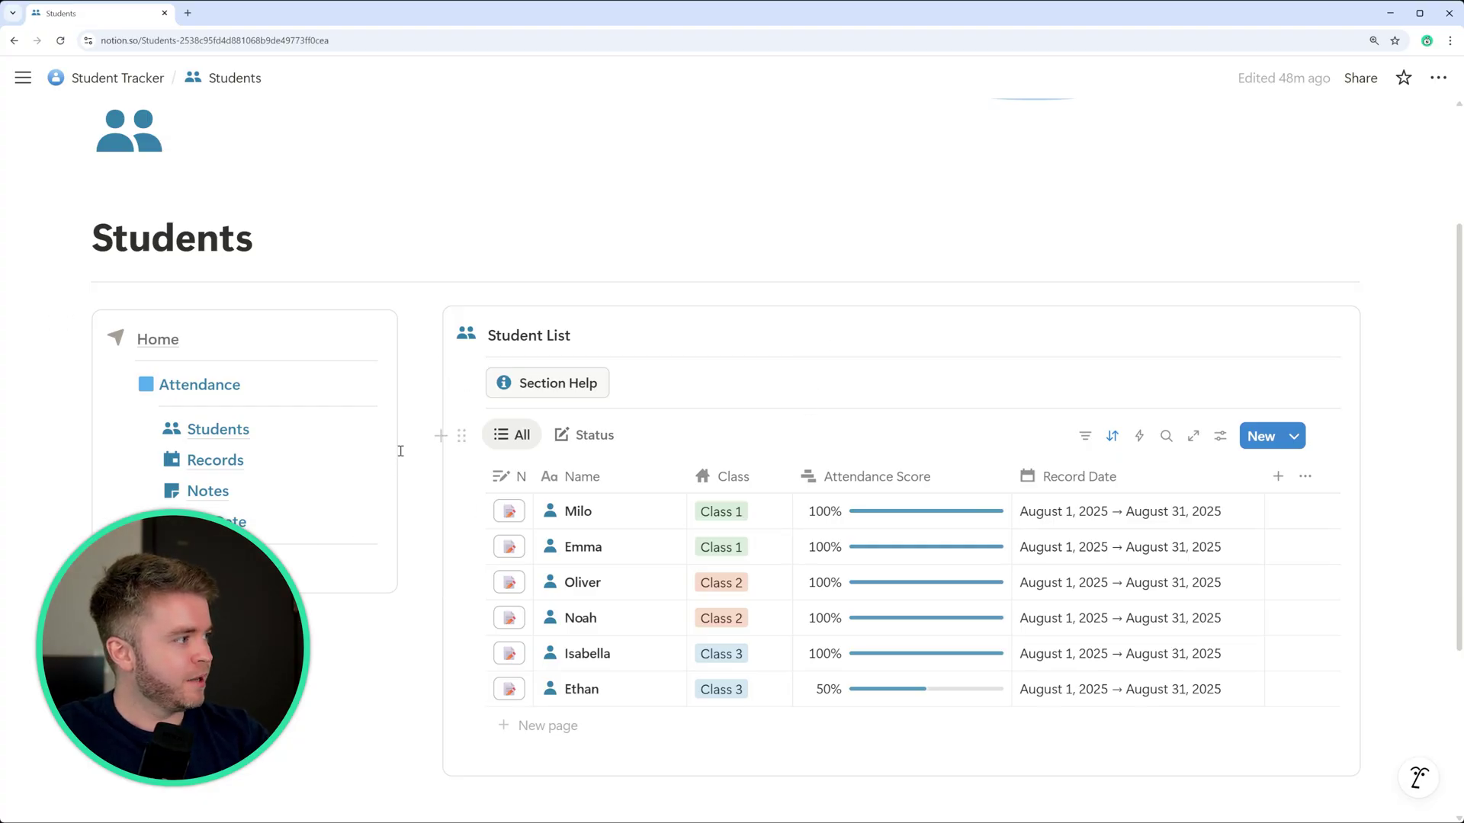
scroll(450, 341, "down", 2)
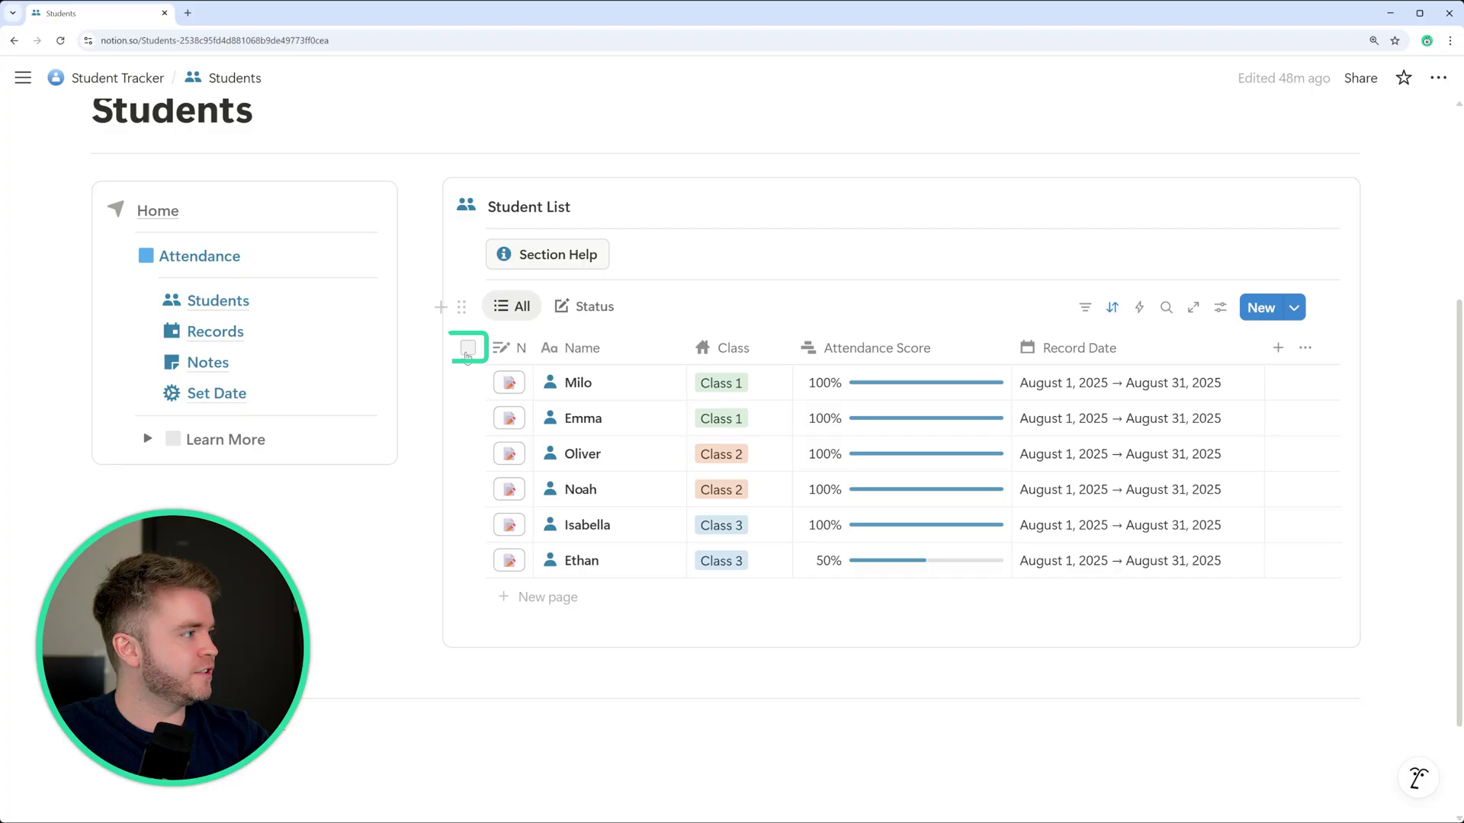
left_click(467, 348)
key("Delete")
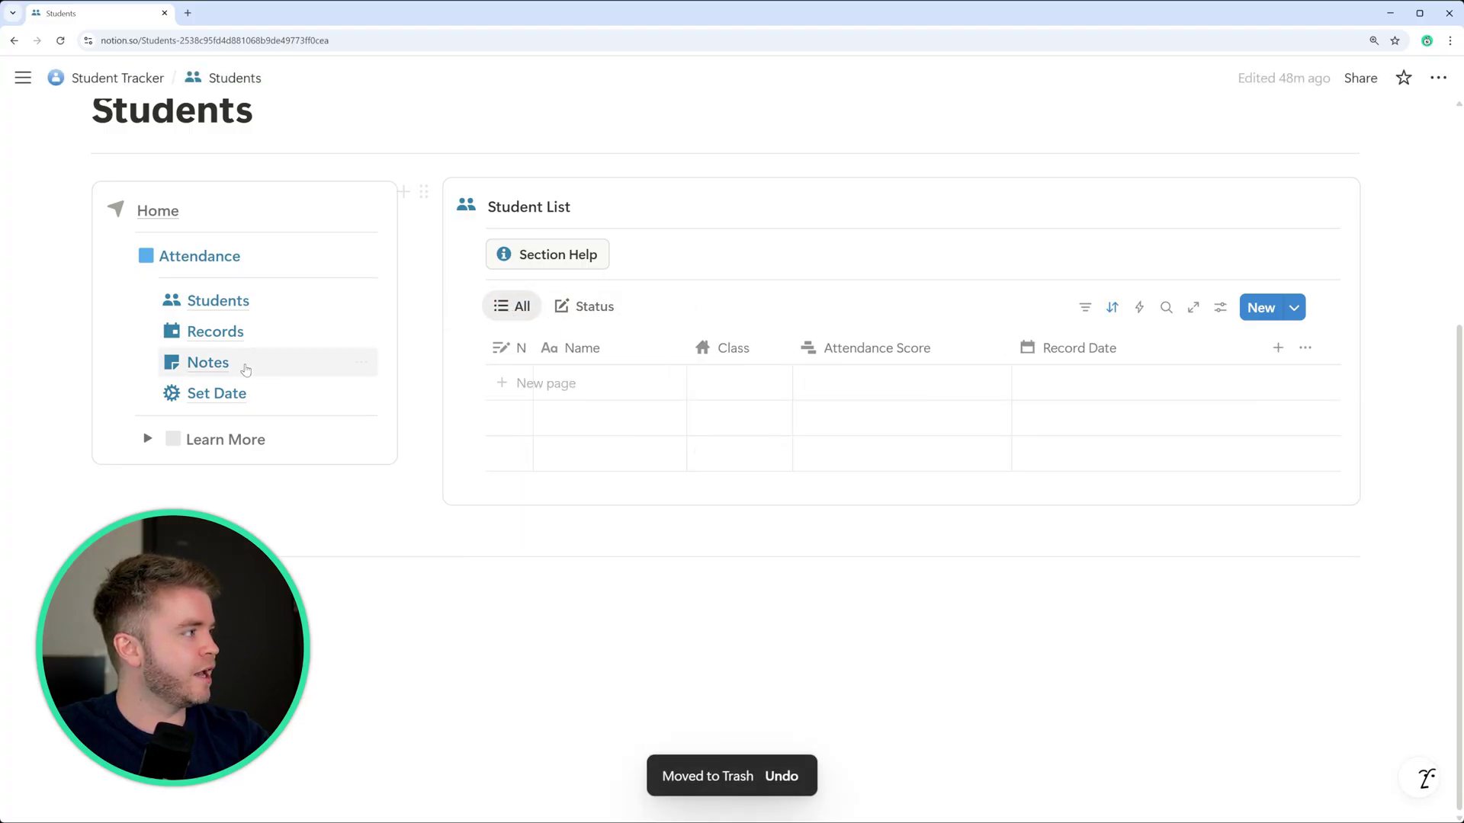
Step: Show all attendance records on the Records page and delete both the August 18 and August 14, 2025 groups
left_click(236, 333)
scroll(610, 366, "down", 3)
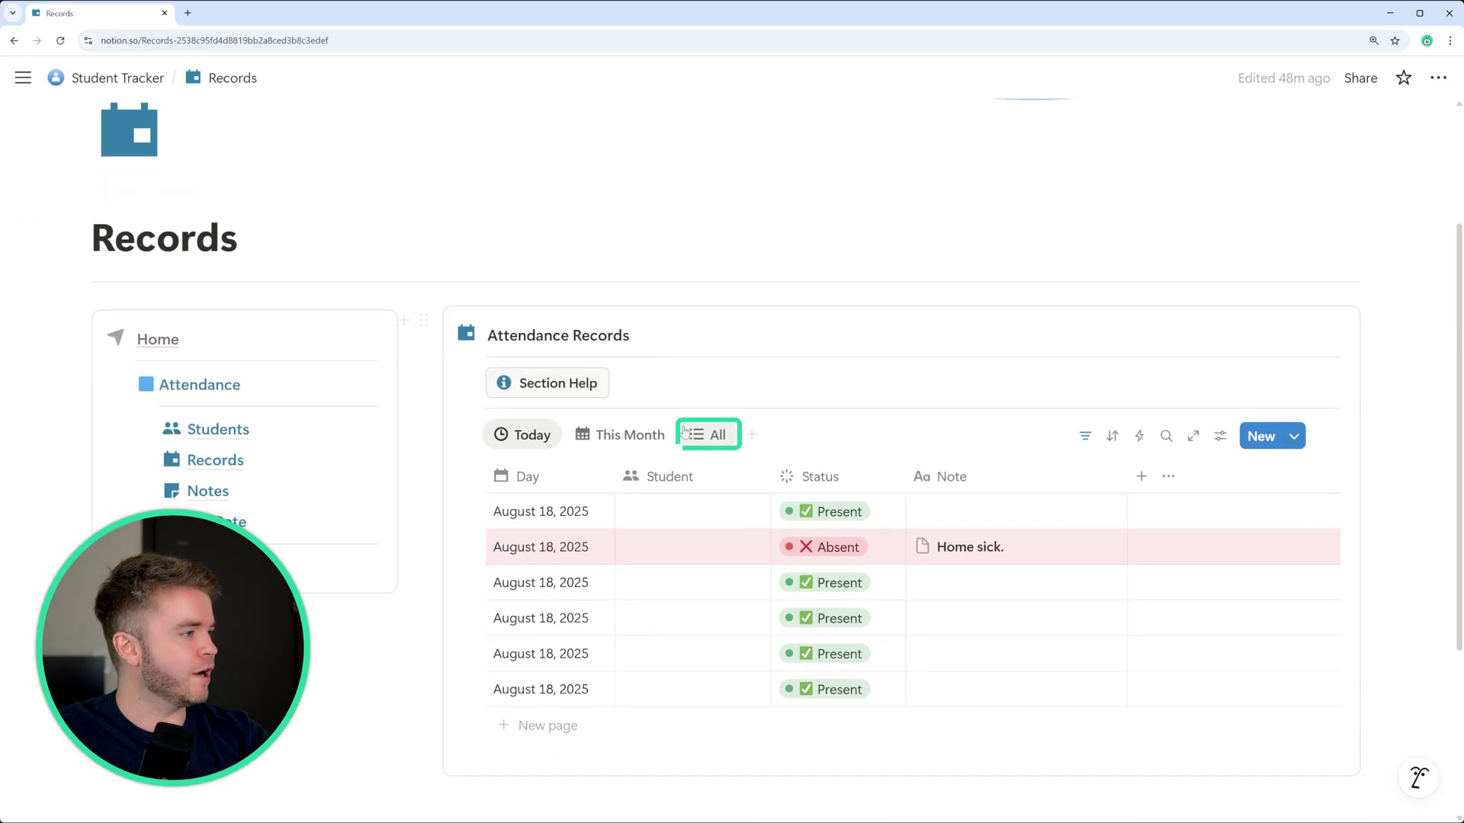
left_click(710, 432)
scroll(686, 434, "down", 3)
left_click(457, 262)
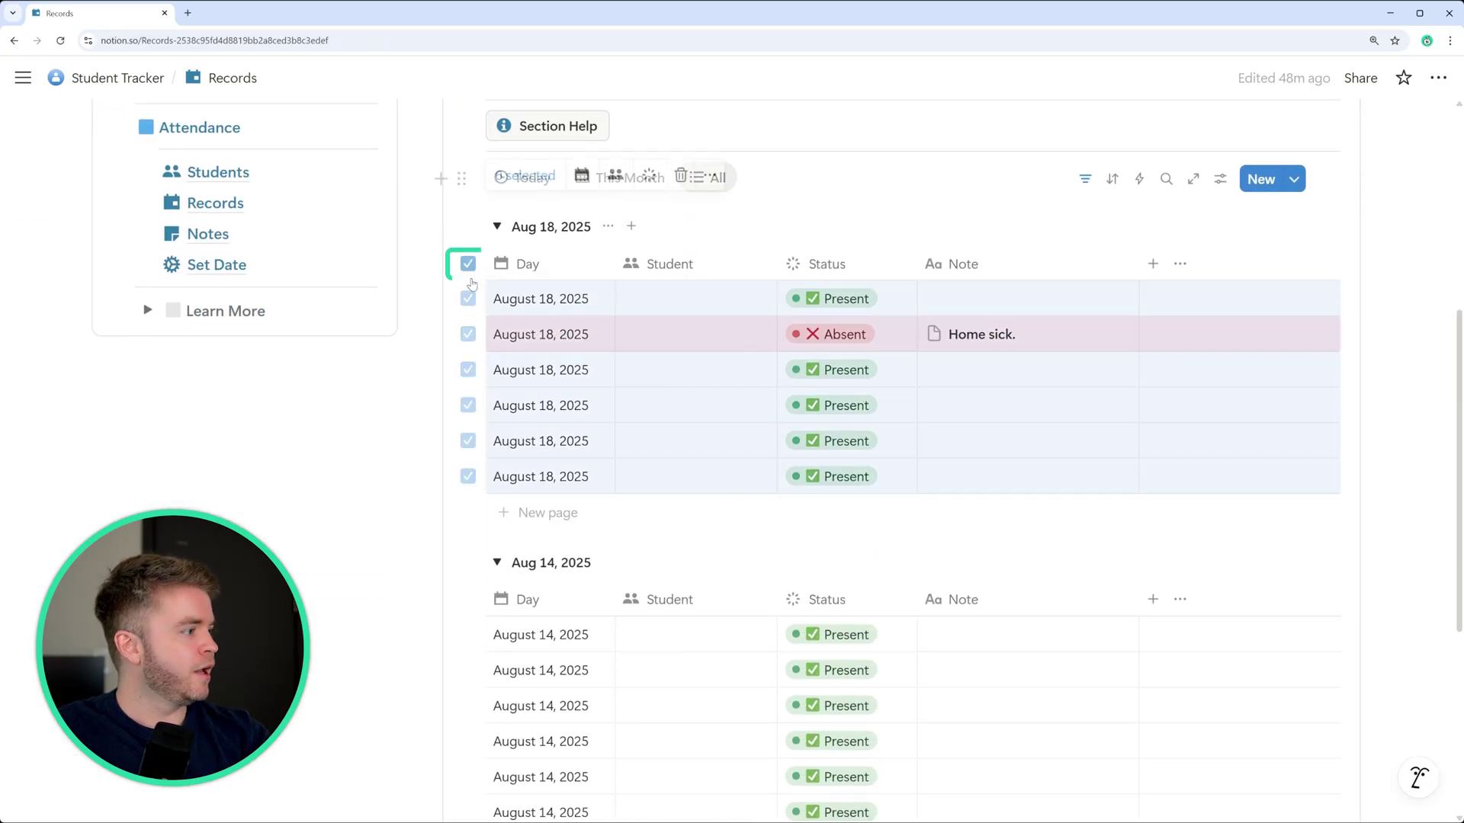
scroll(483, 462, "down", 3)
left_click(467, 406)
key("Delete")
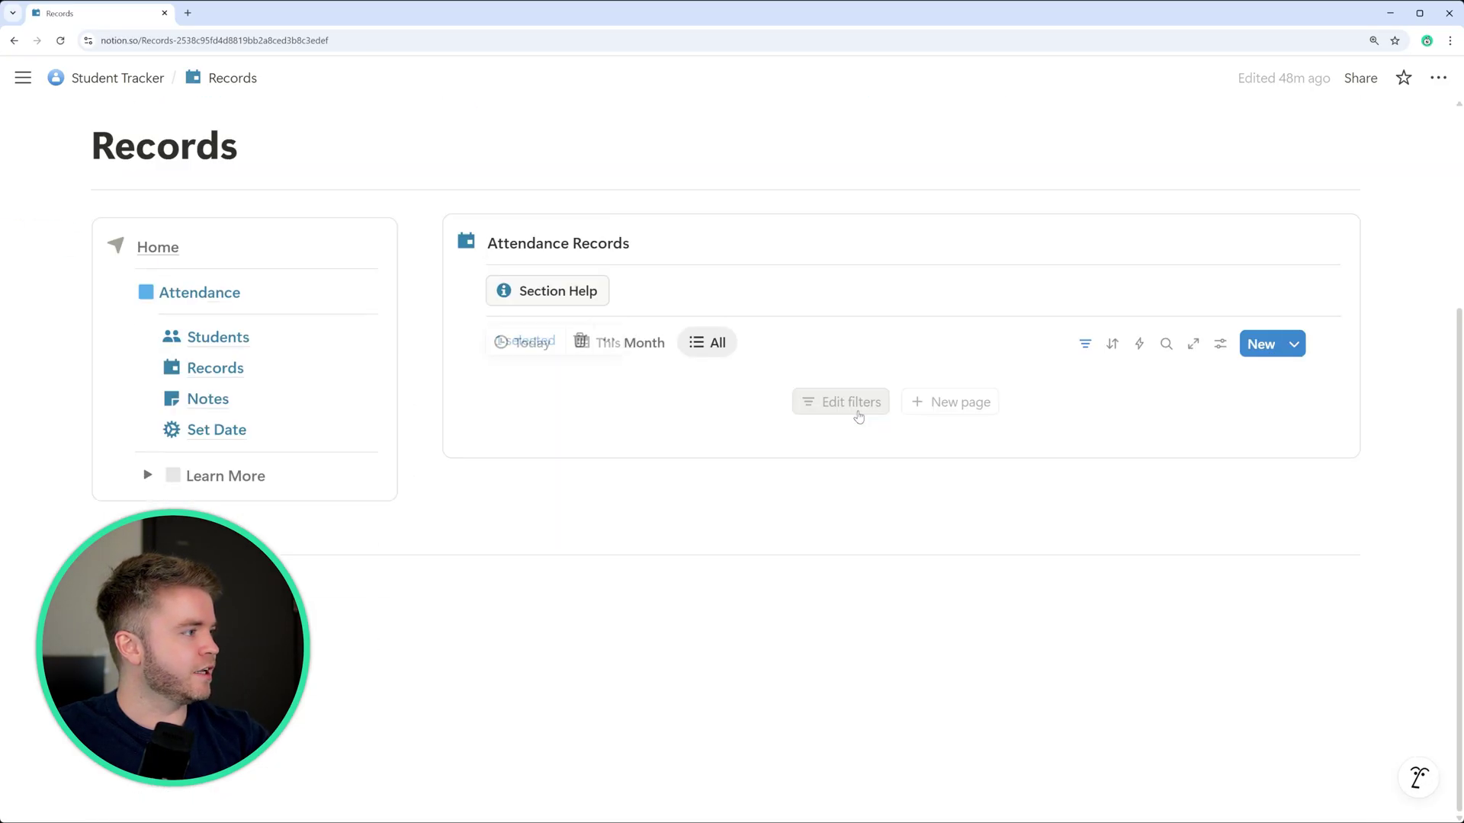
Step: Delete all sample notes from the Student Notes list on the Notes page
left_click(207, 399)
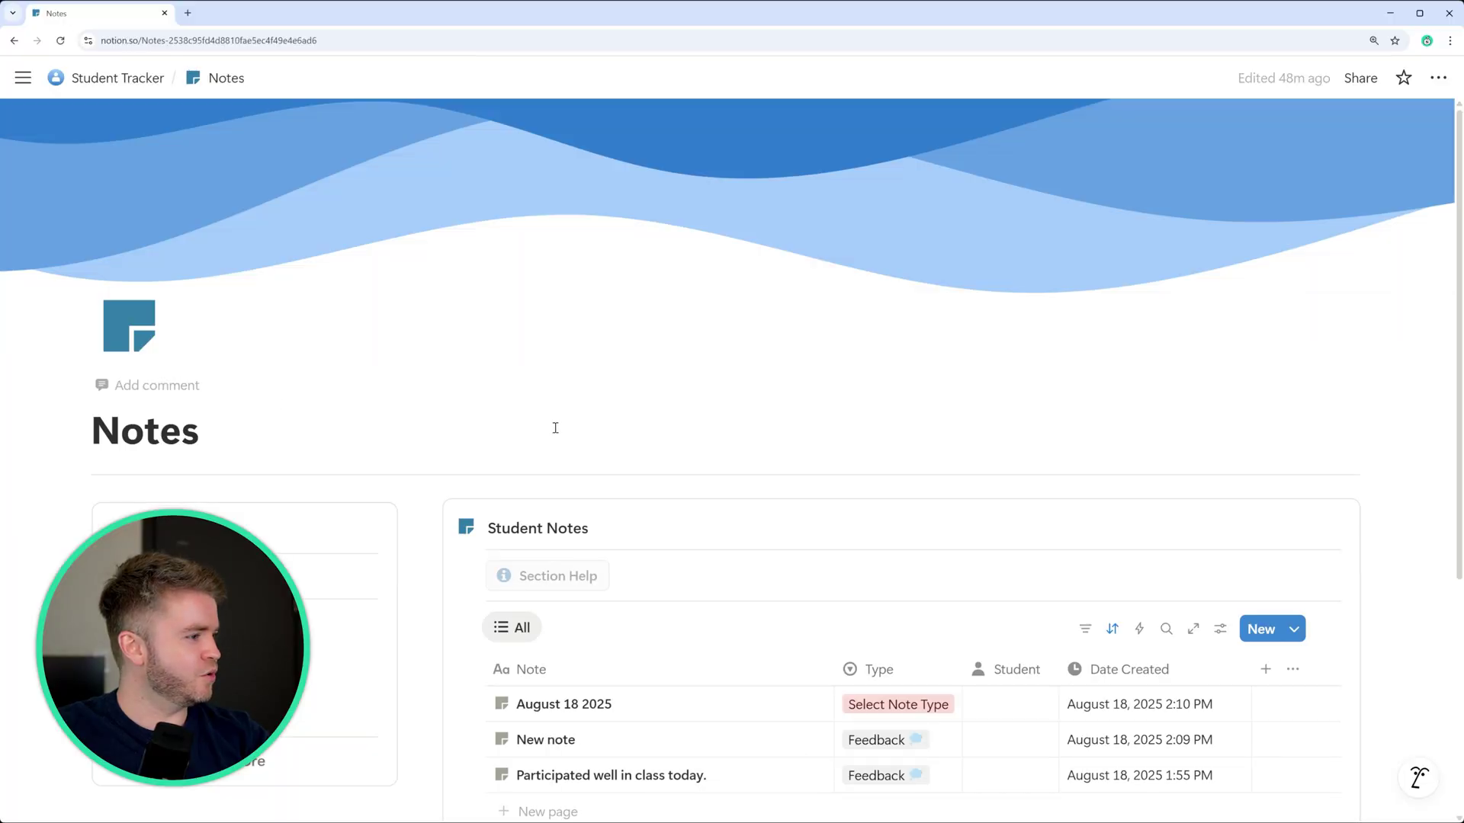
scroll(556, 424, "down", 3)
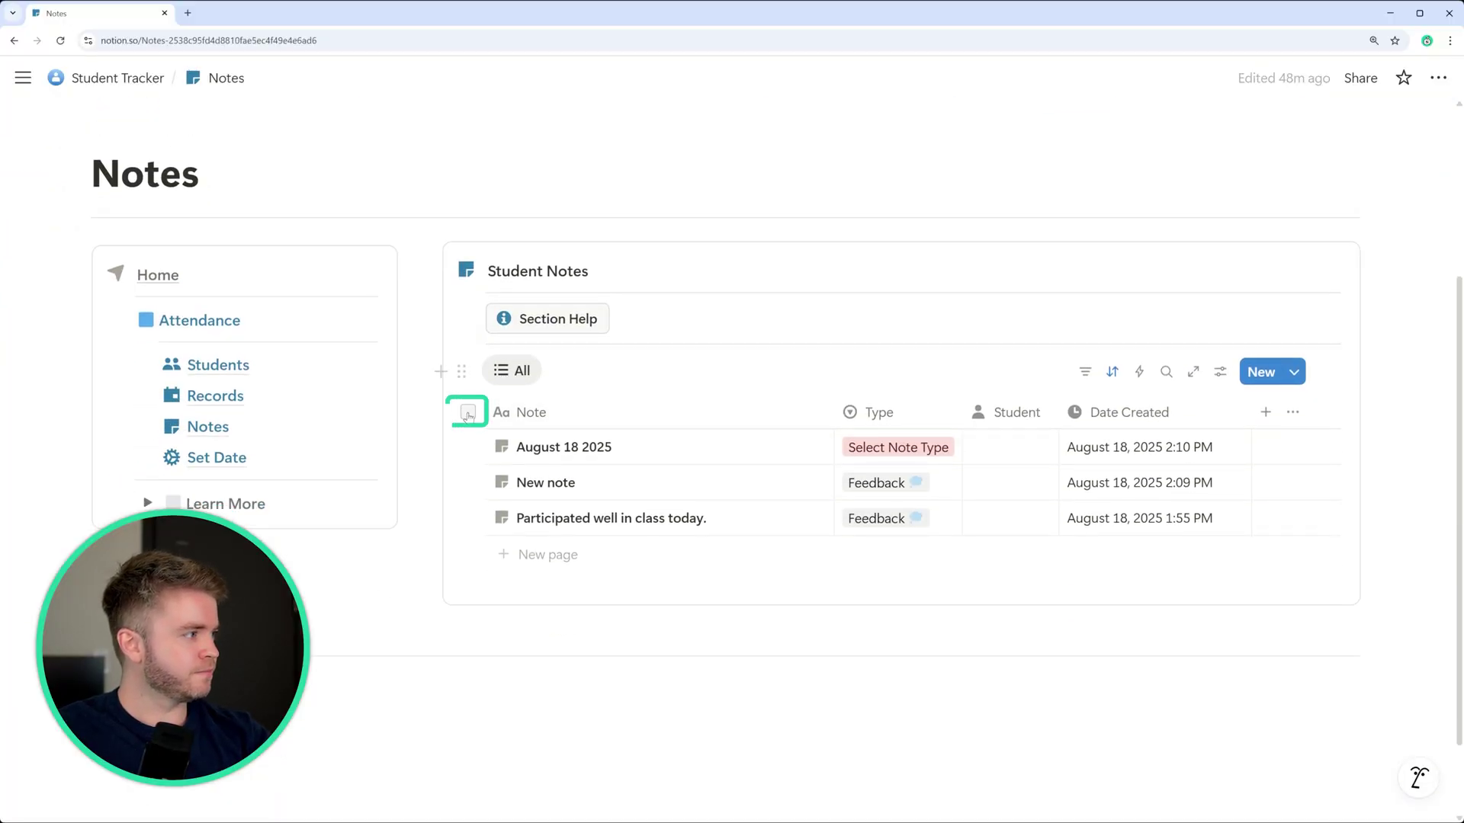
left_click(469, 413)
key("Delete")
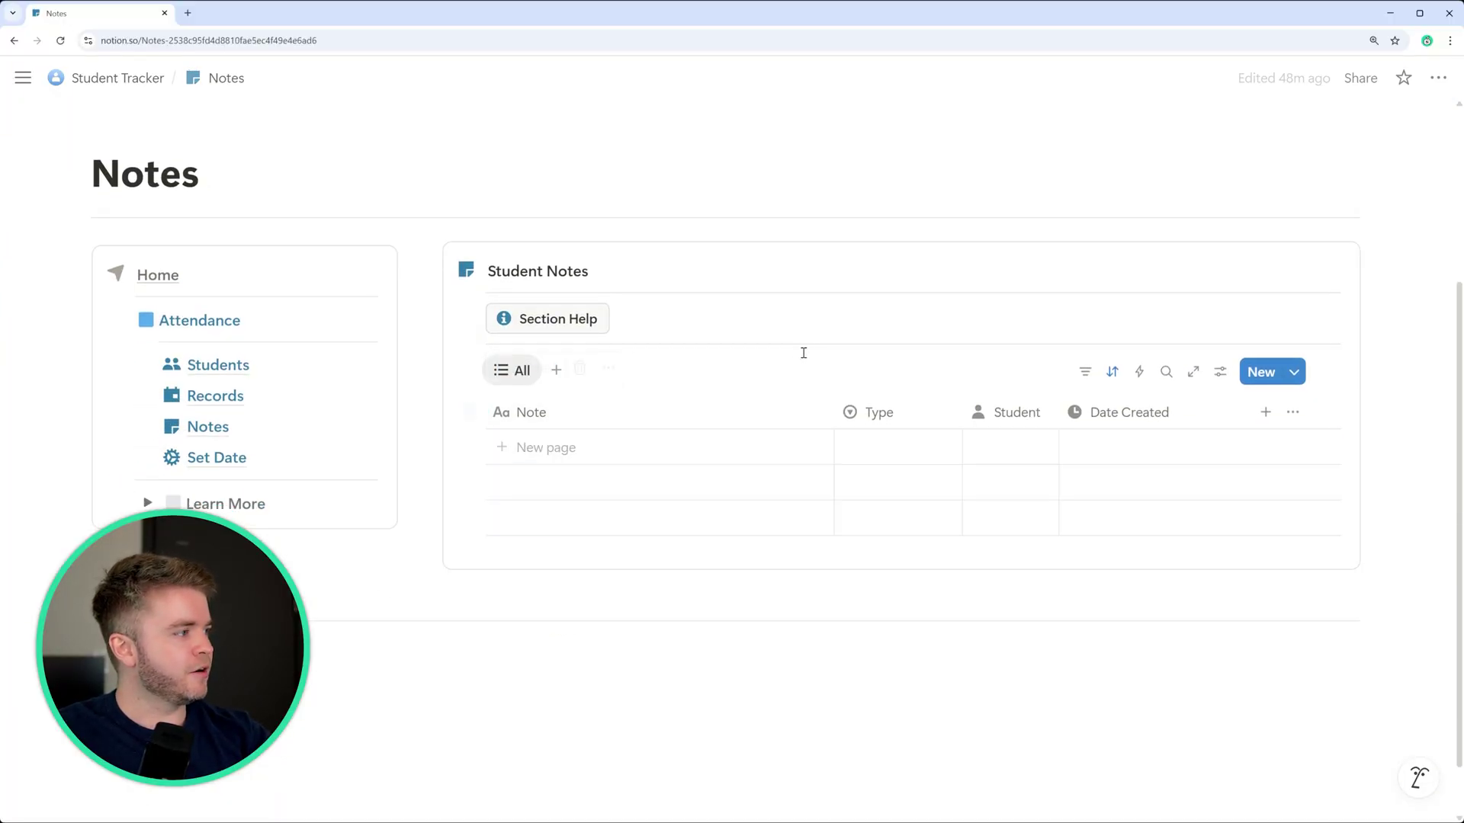
Step: Review the saved date ranges on the Set Date page and return to the Students page
left_click(207, 458)
scroll(456, 525, "down", 3)
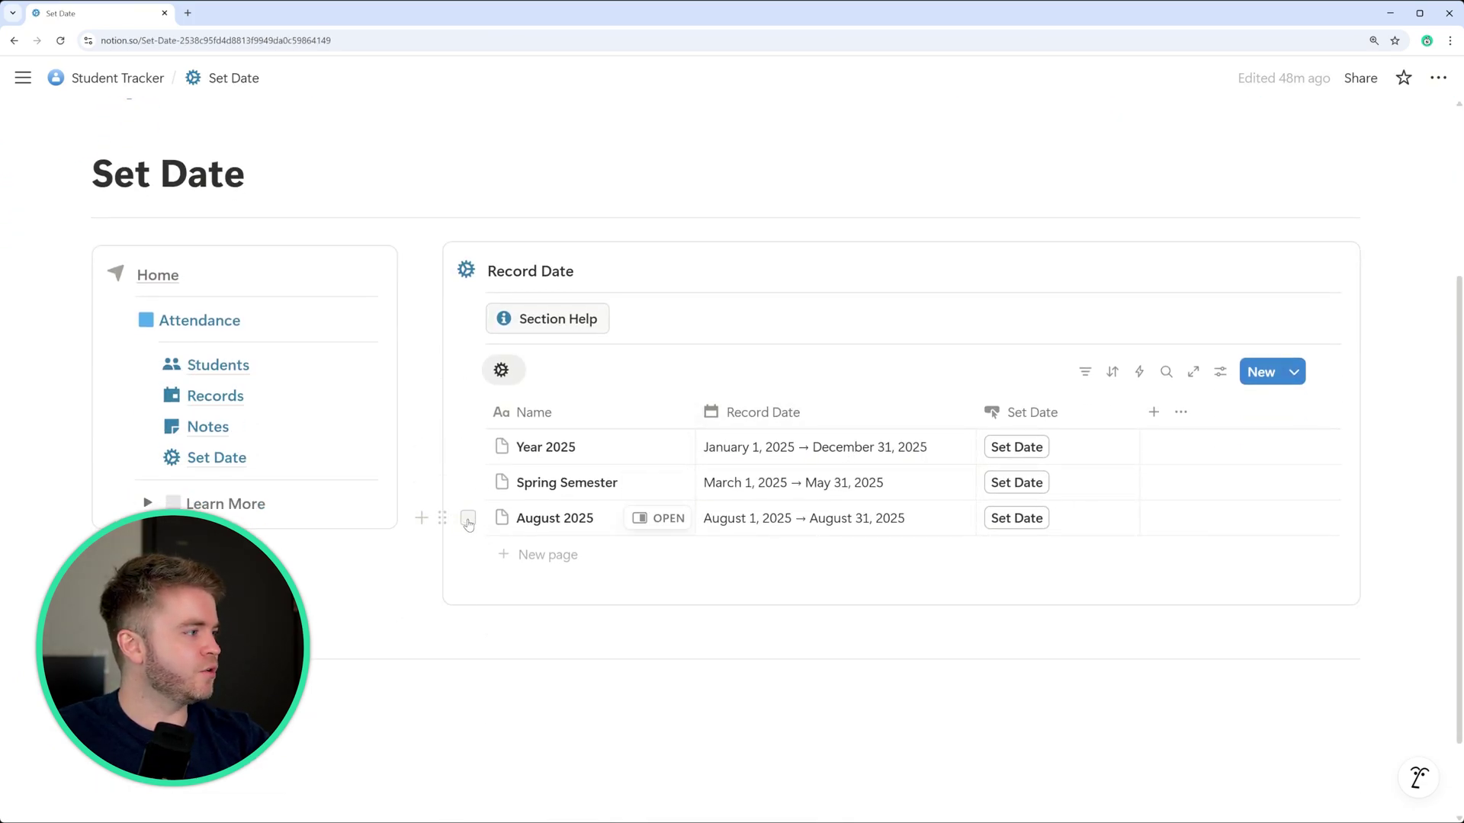
left_click(248, 366)
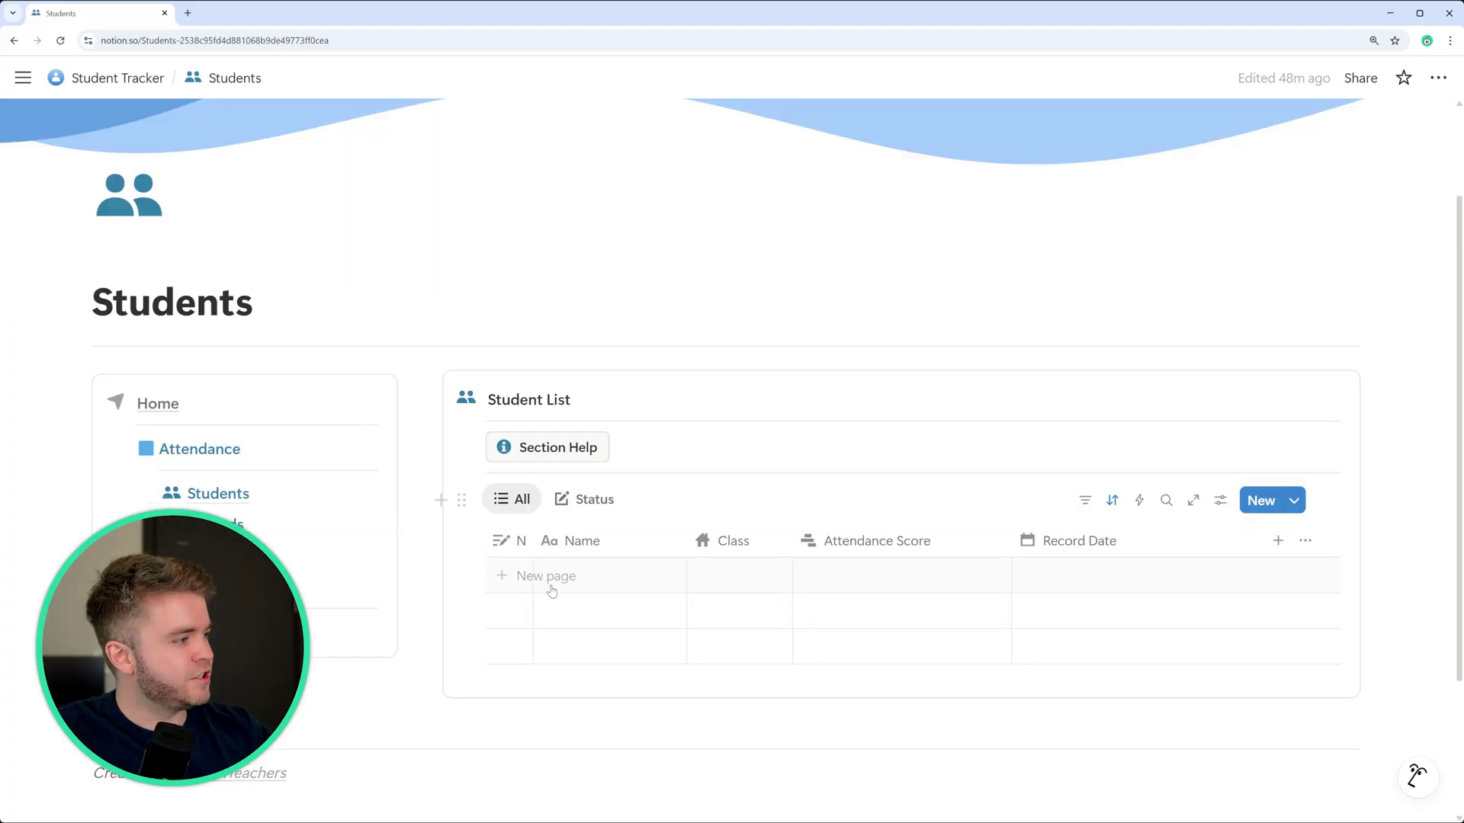
Step: Add two new students named Student 1 and Student 2 to the Student List
scroll(549, 588, "down", 2)
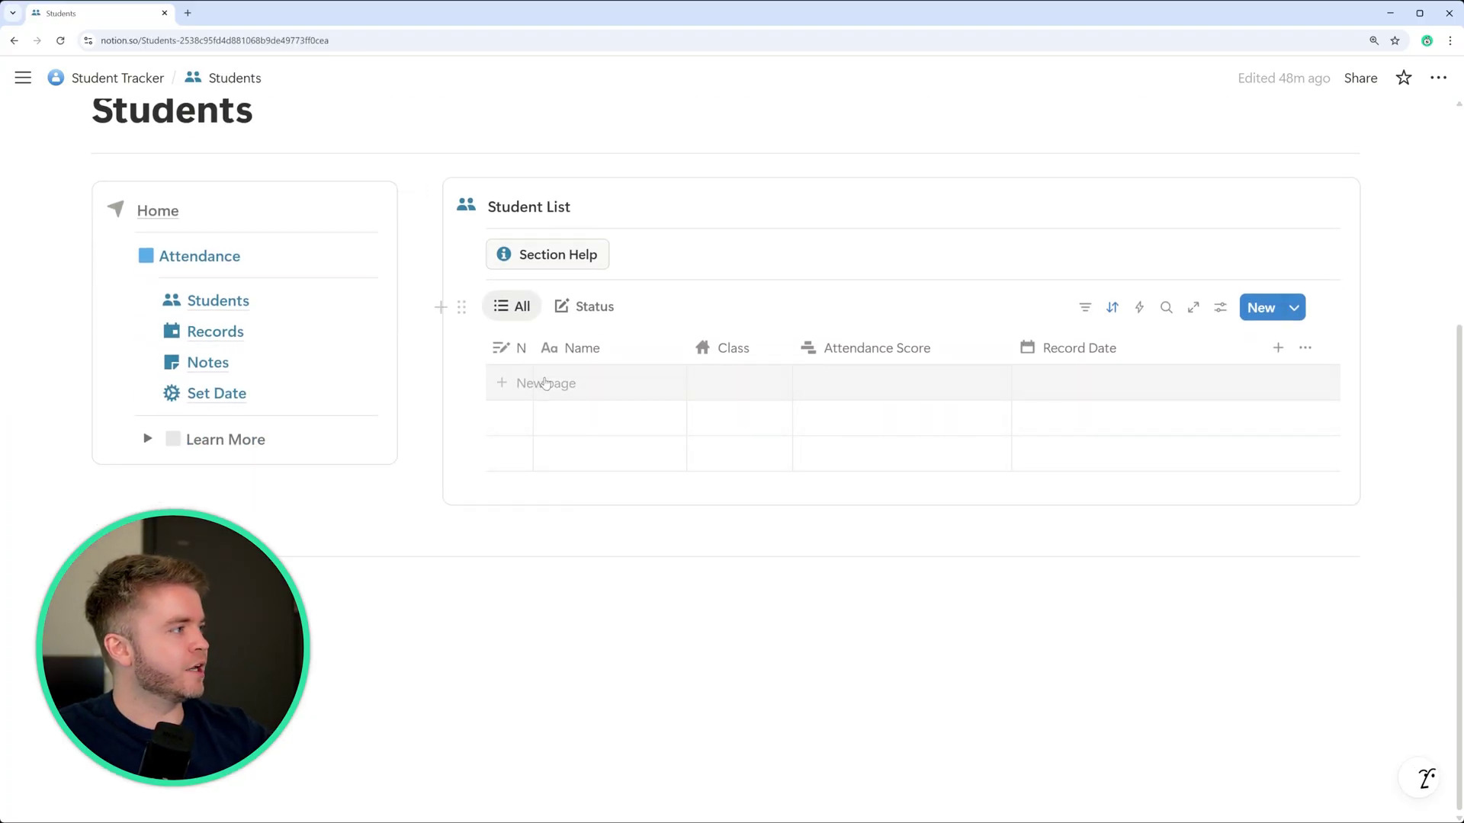
left_click(546, 382)
type("Student 1")
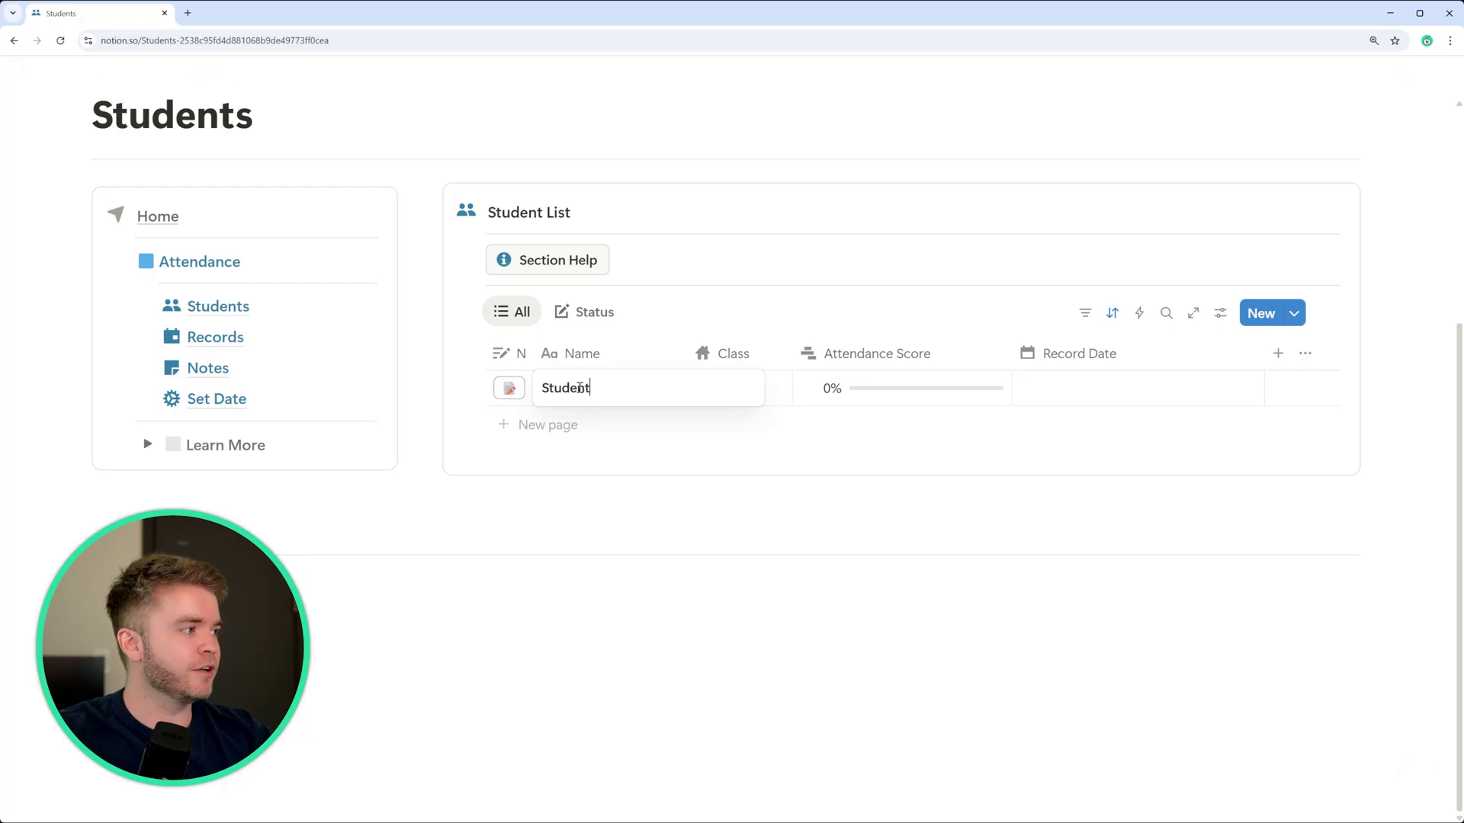
key("Return")
left_click(578, 418)
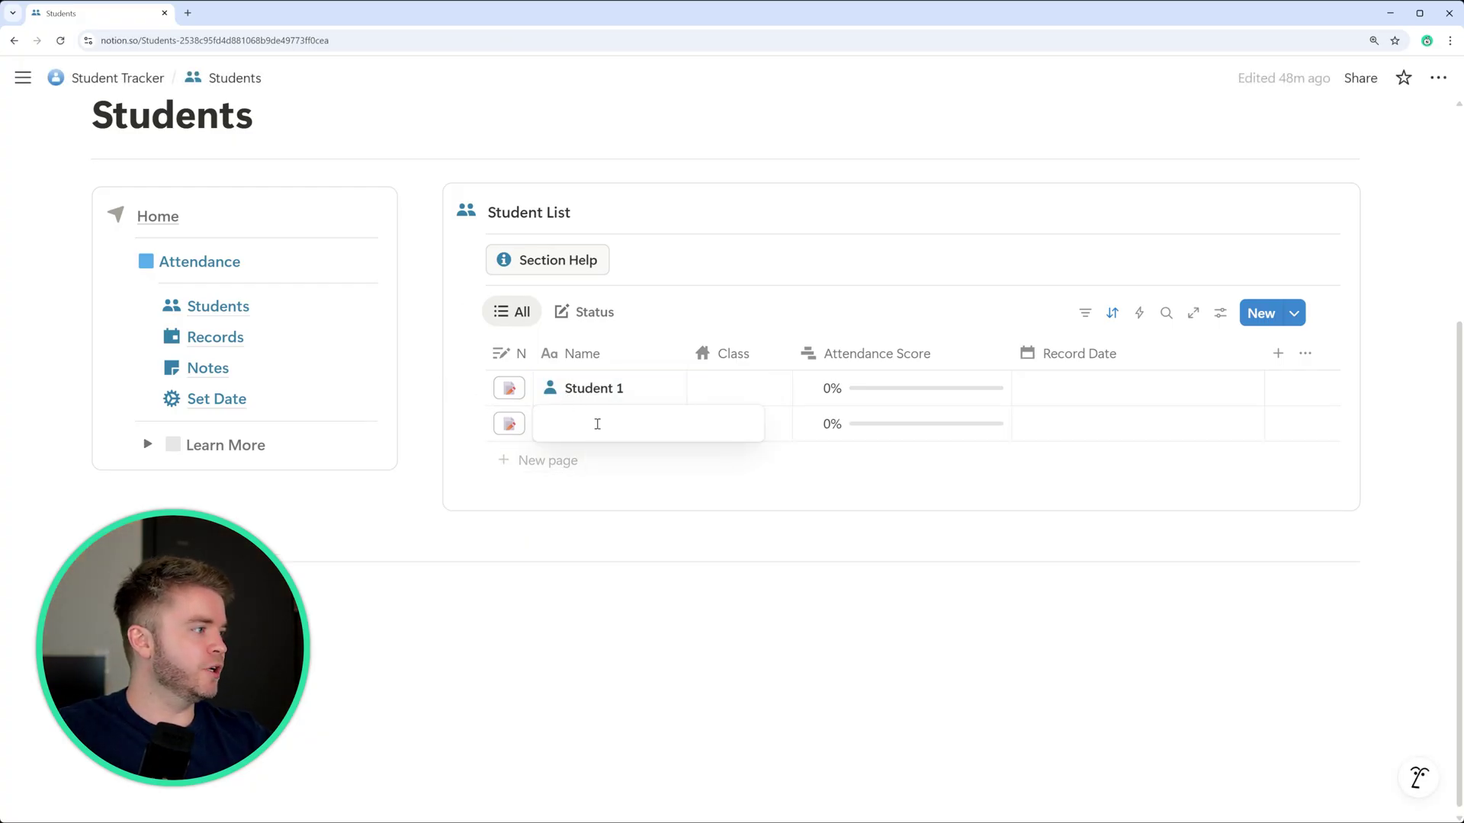
type("Student 2")
key("Return")
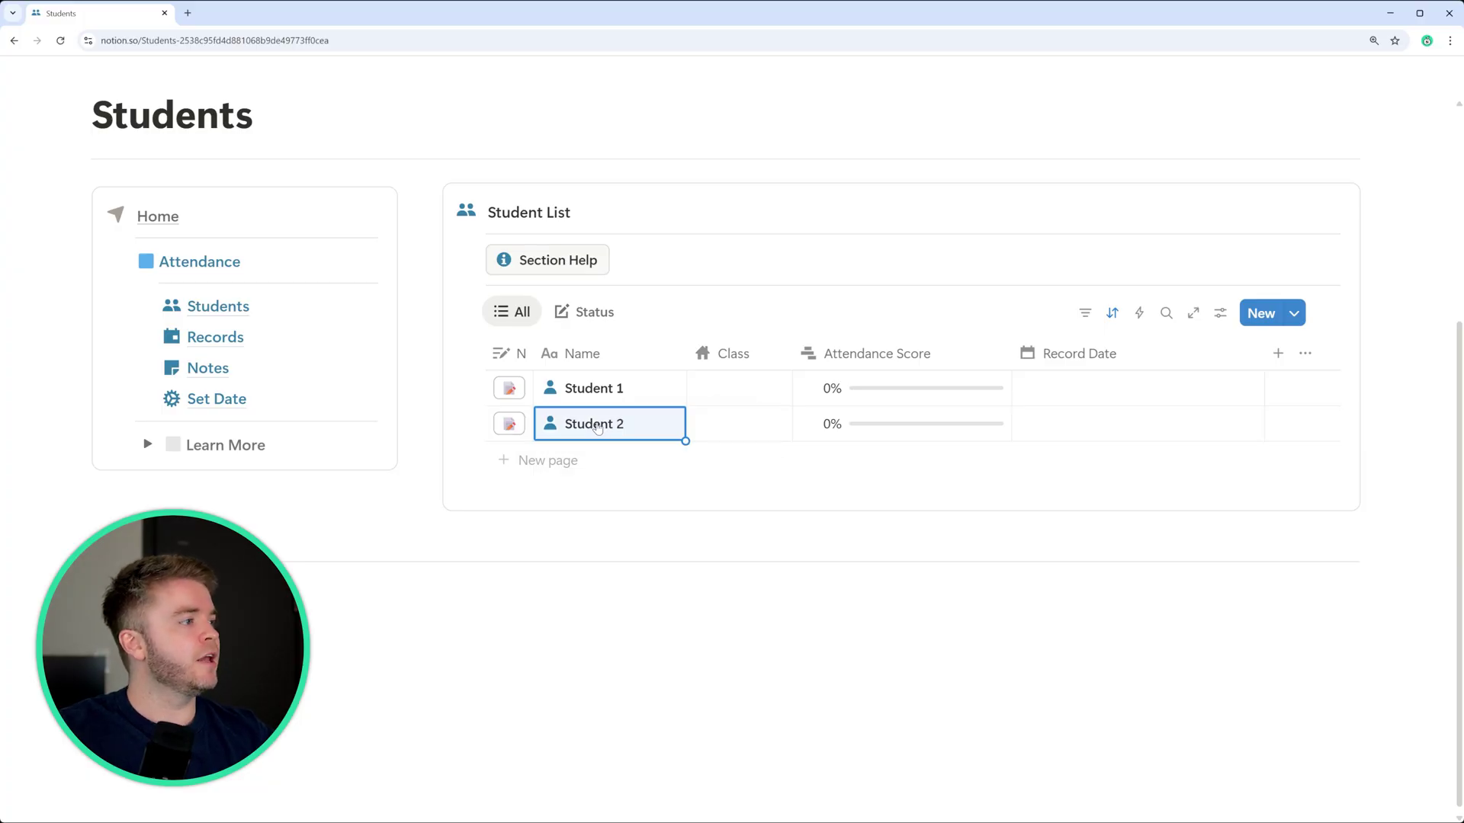
Step: Assign Student 1 to Class 1 and Student 2 to Class 2 in the Student List
left_click(733, 393)
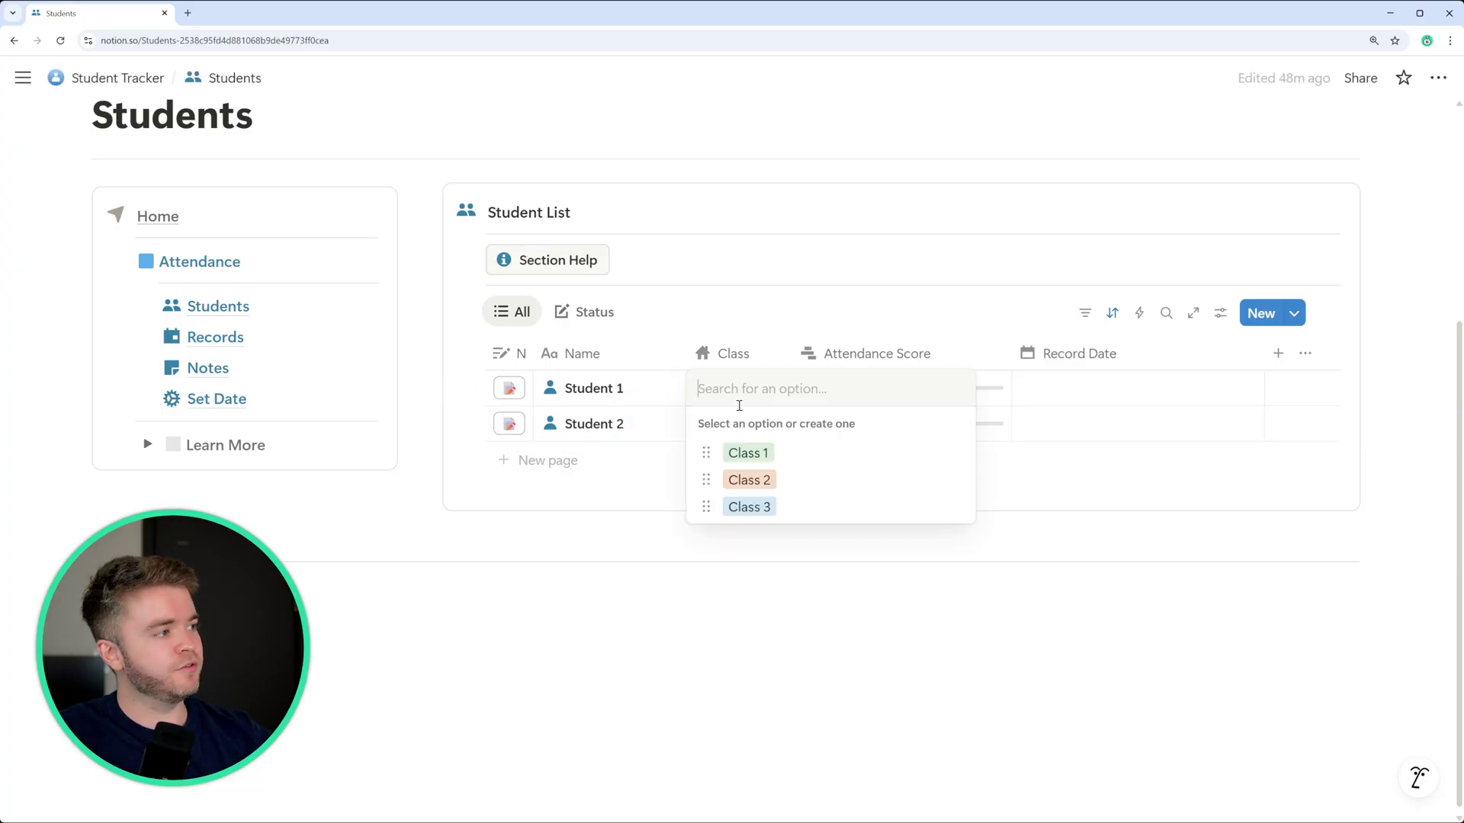
left_click(748, 451)
left_click(731, 424)
key("Down")
key("Down")
key("Return")
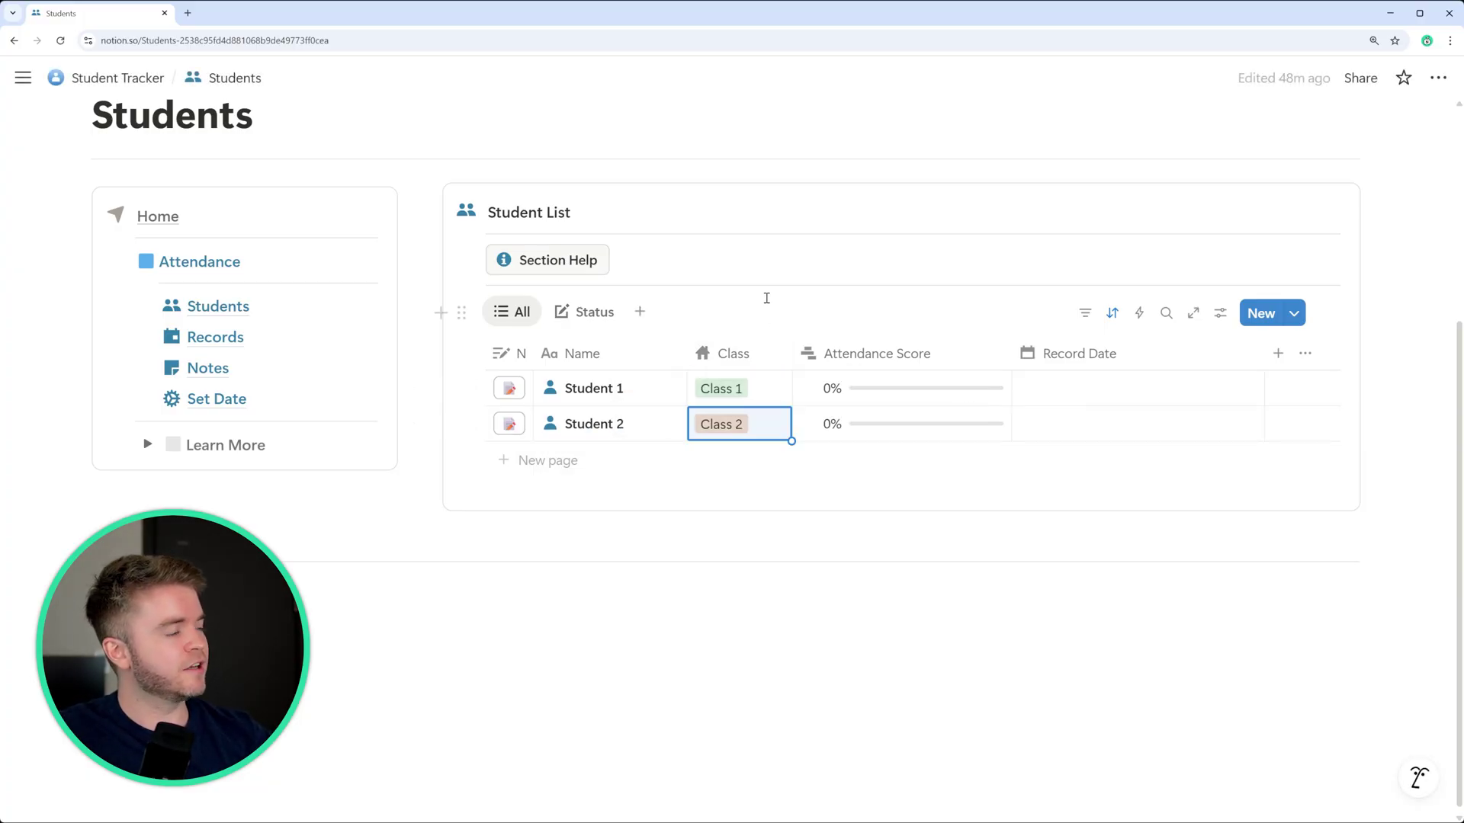
key("Escape")
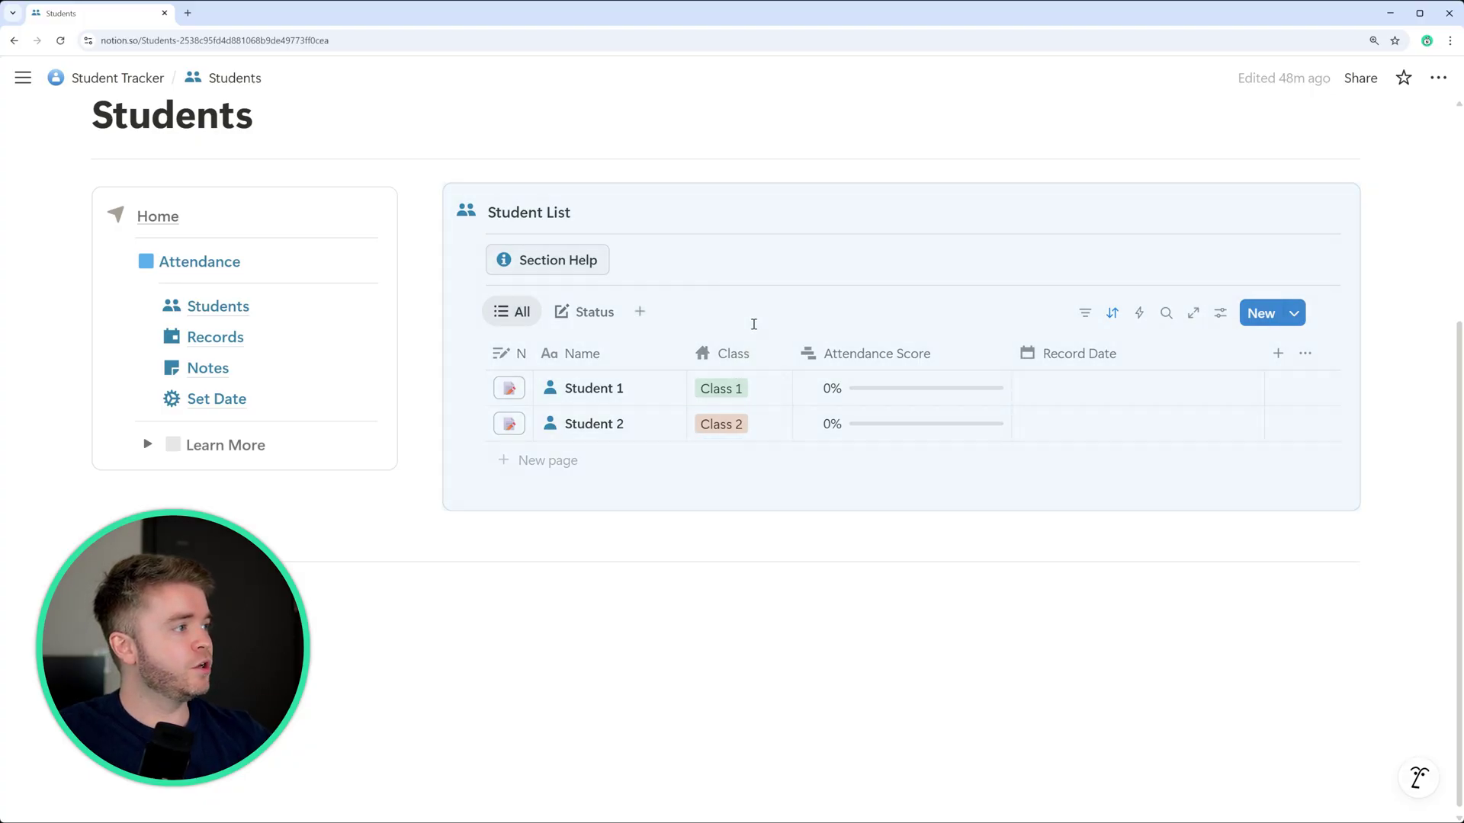
left_click(735, 392)
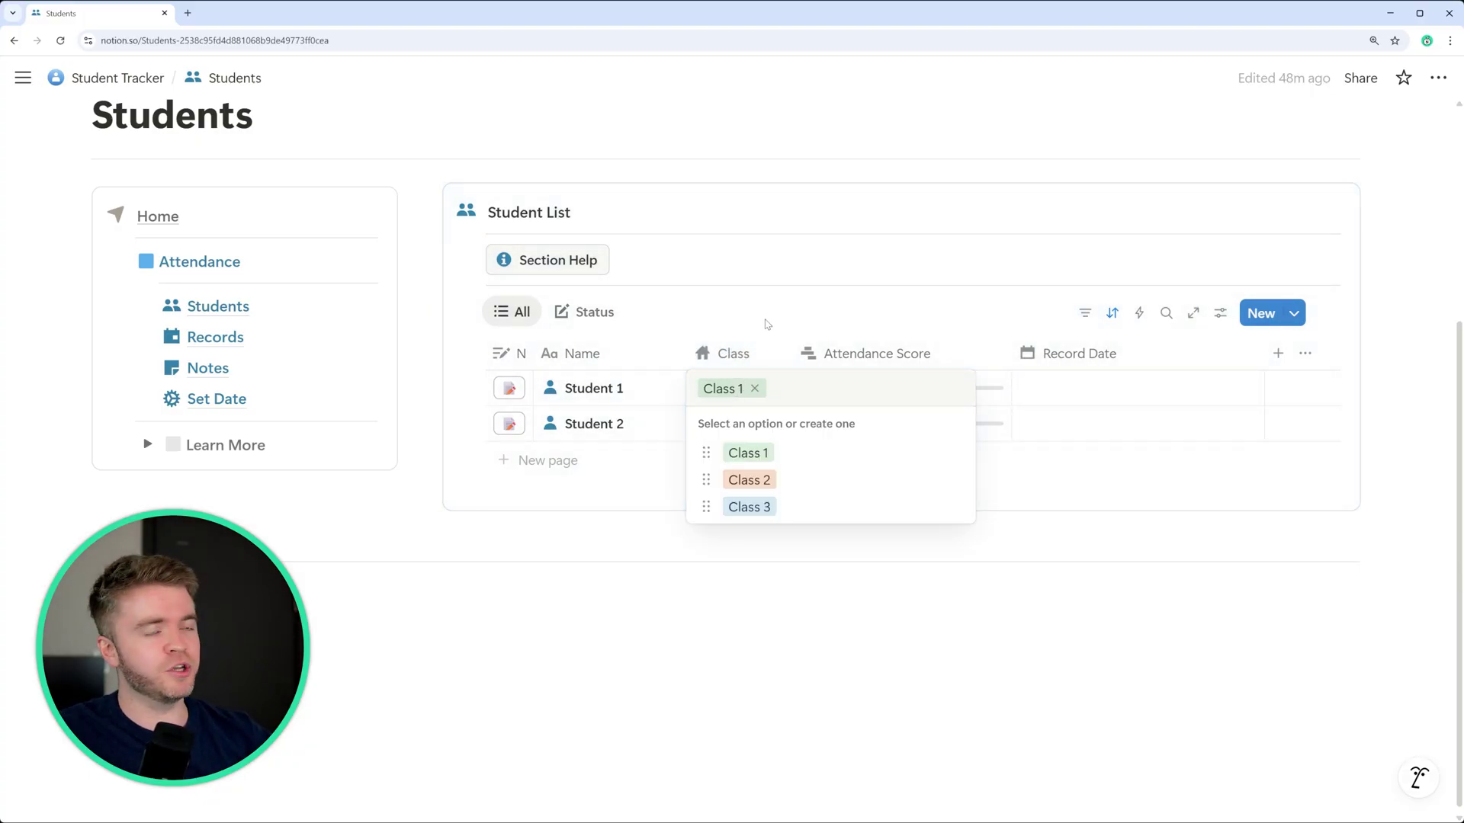
key("Escape")
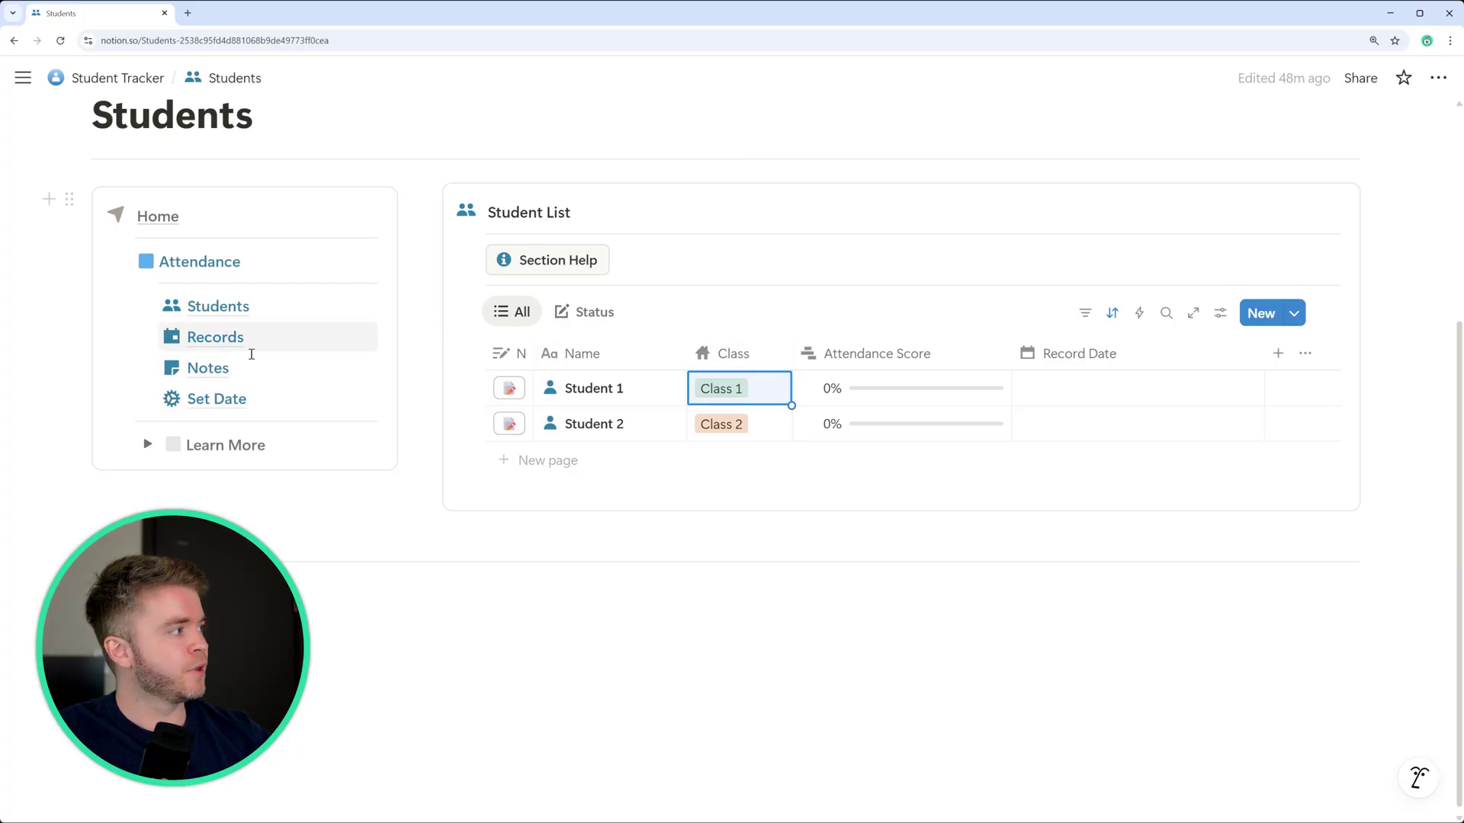
Step: Apply the Year 2025 record date range to all students from the Set Date page
left_click(207, 368)
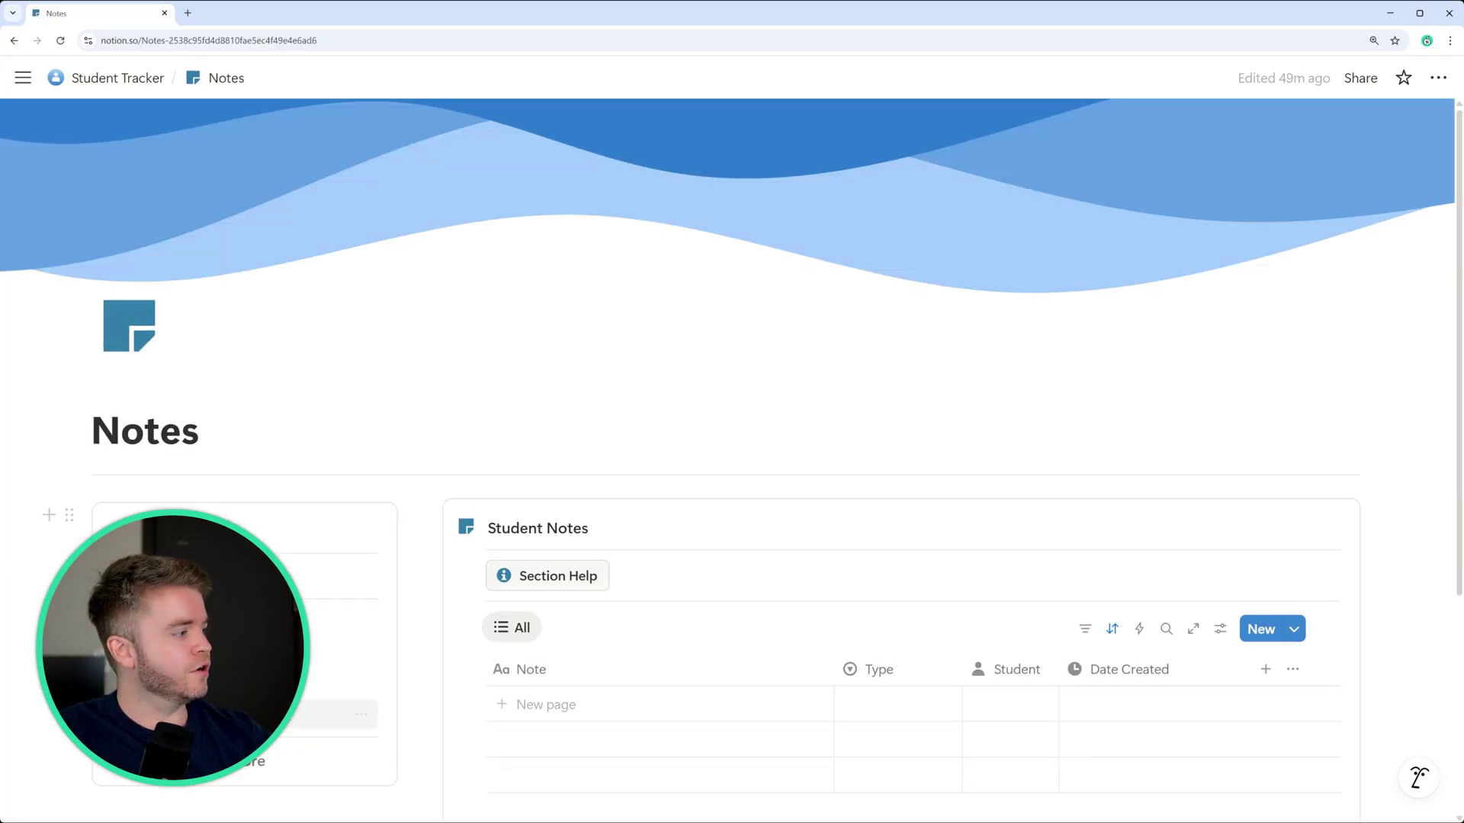
left_click(216, 716)
scroll(870, 320, "down", 3)
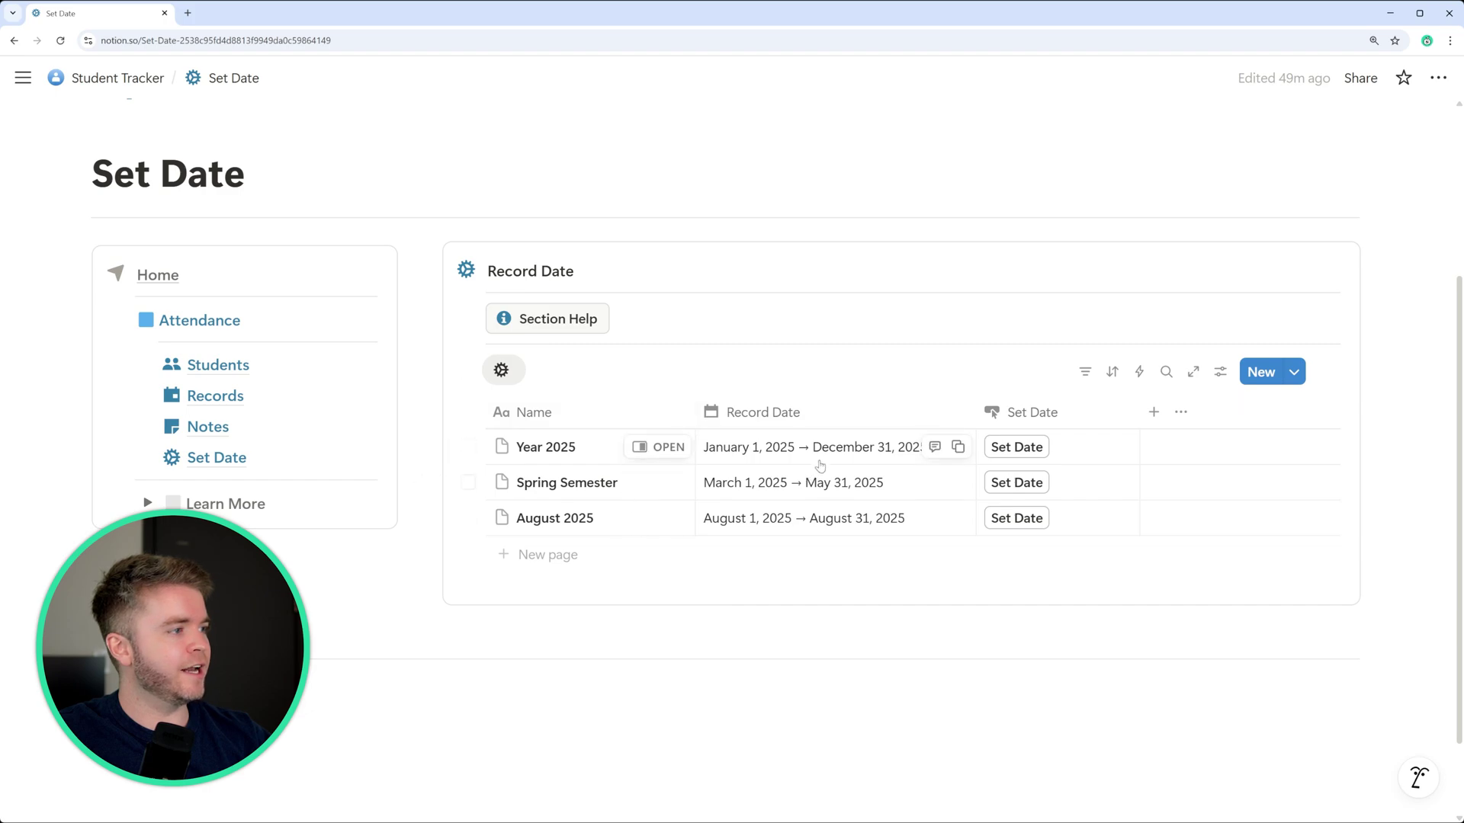
left_click(1041, 453)
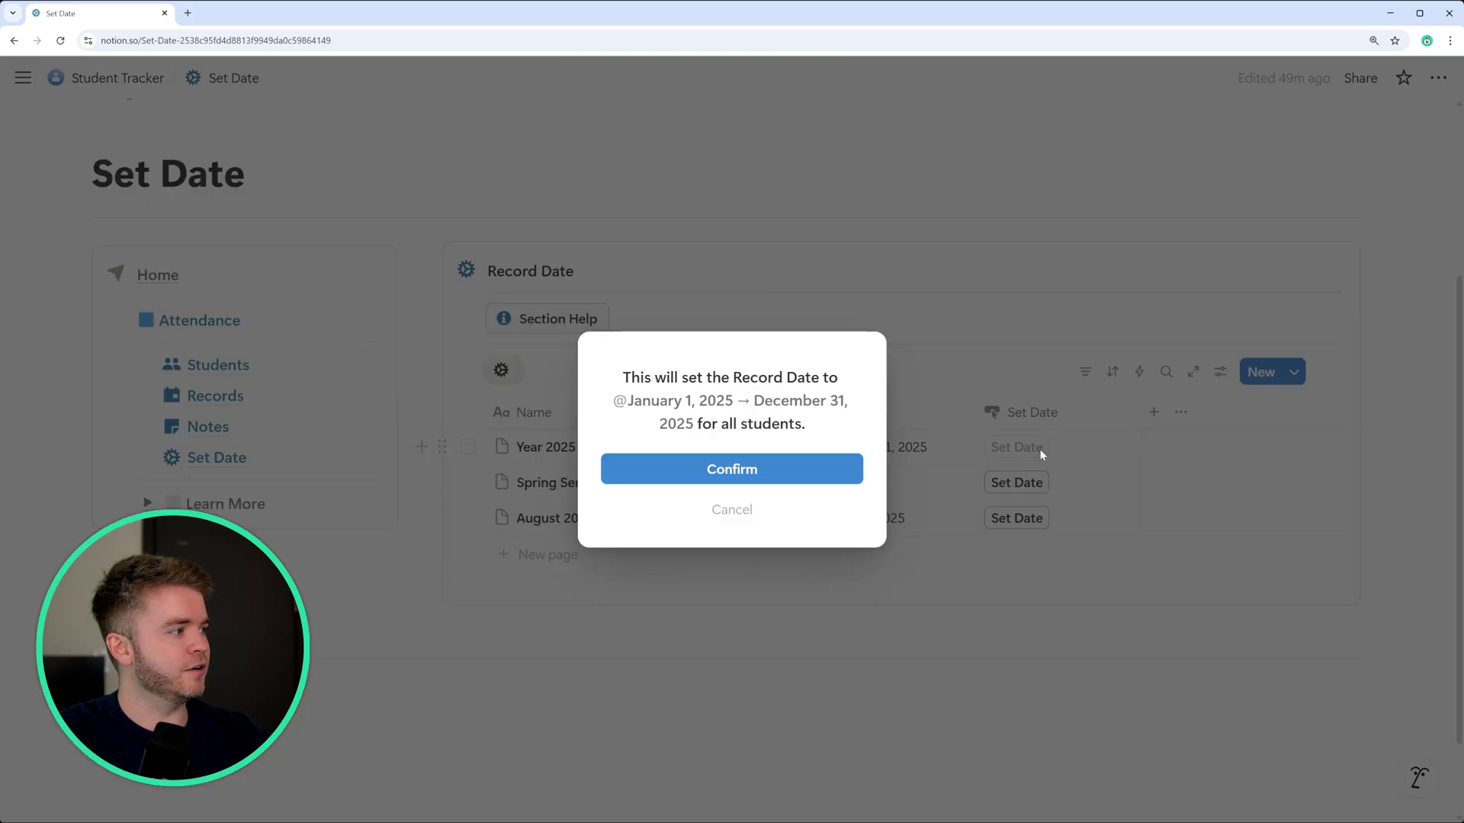
left_click(706, 478)
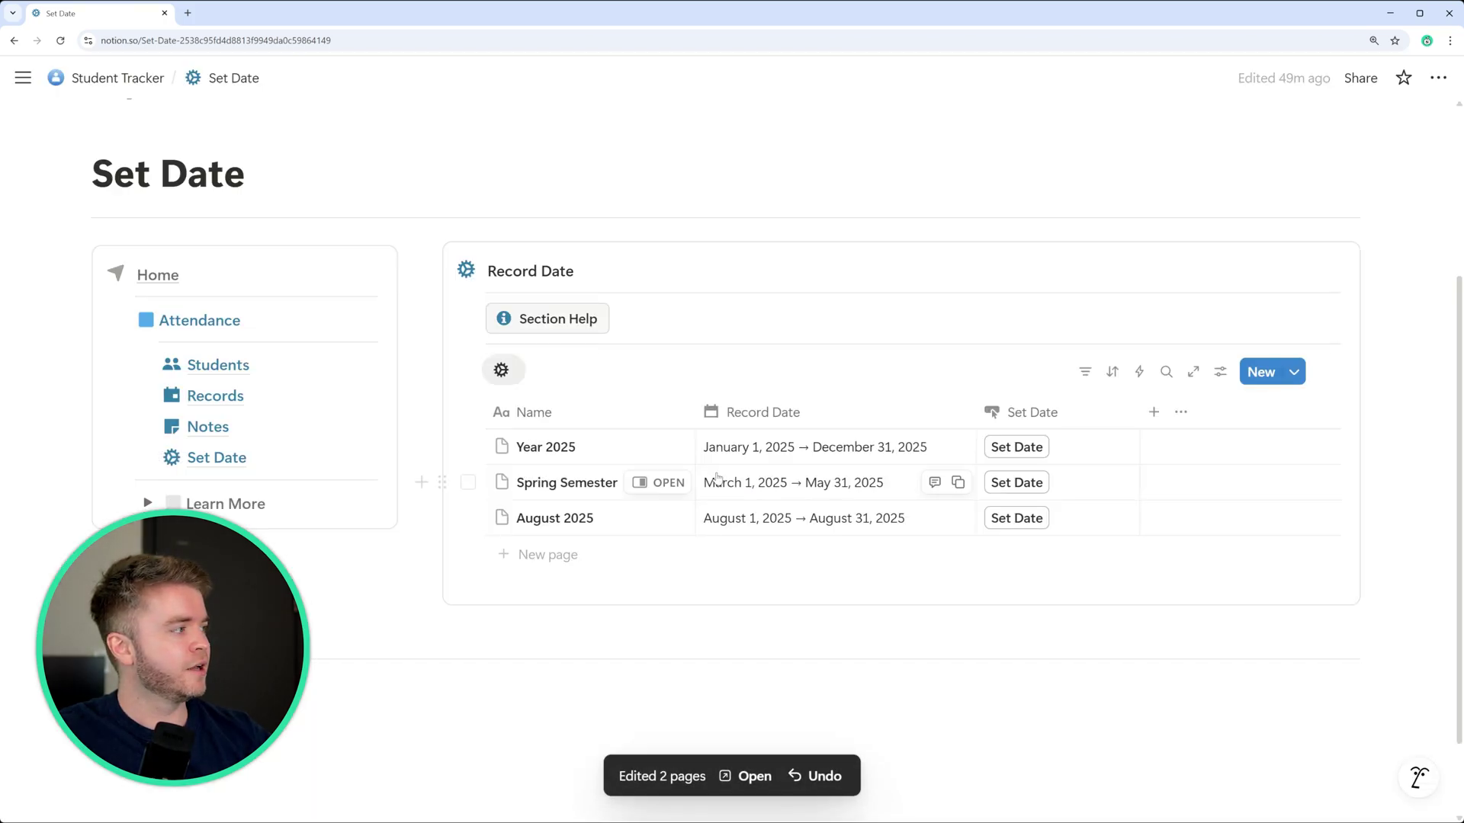
Step: Return to the Students page and check the Student List's record dates and its Status view
left_click(298, 370)
scroll(948, 429, "down", 3)
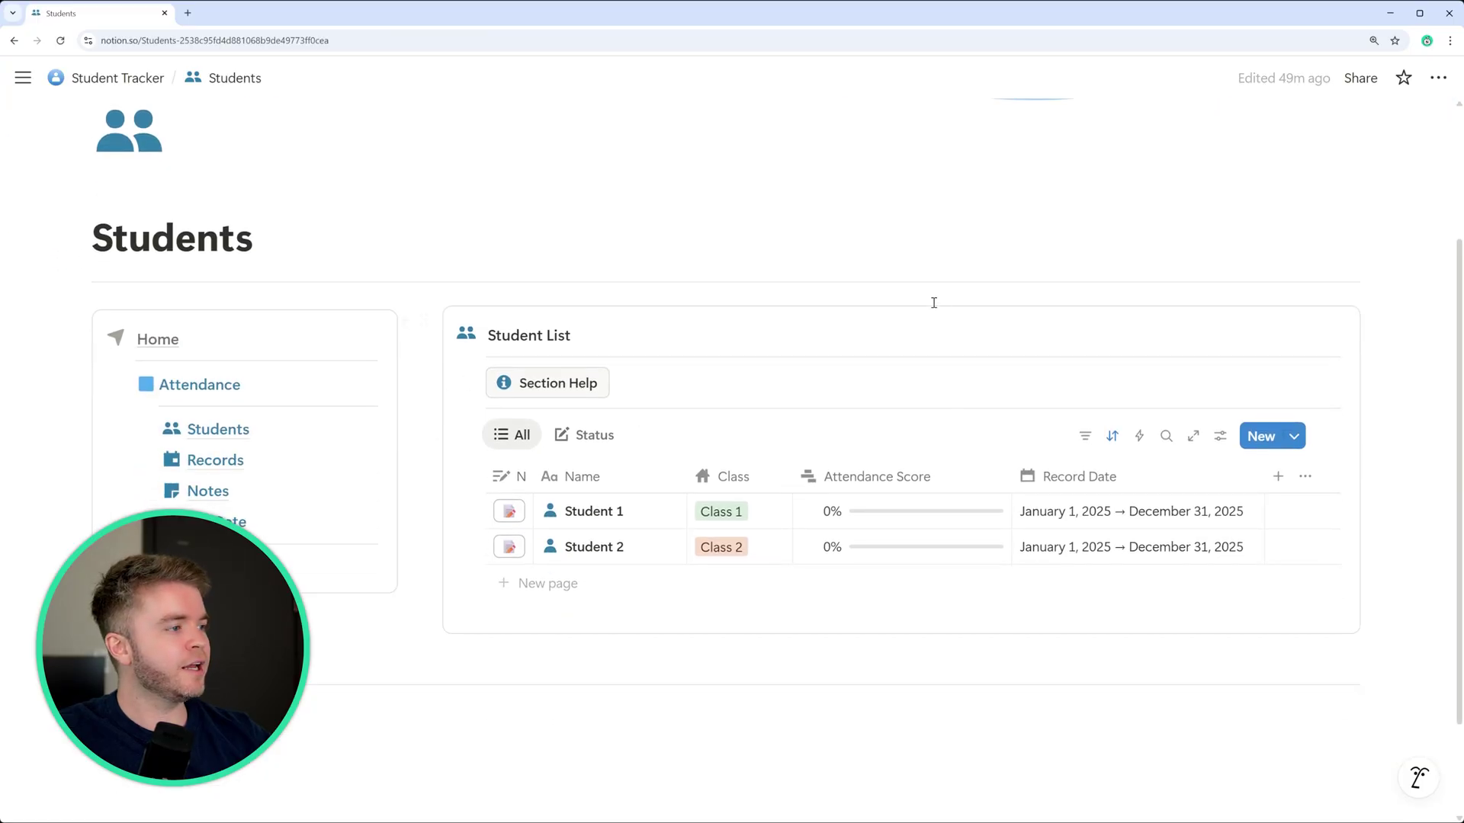
left_click(585, 445)
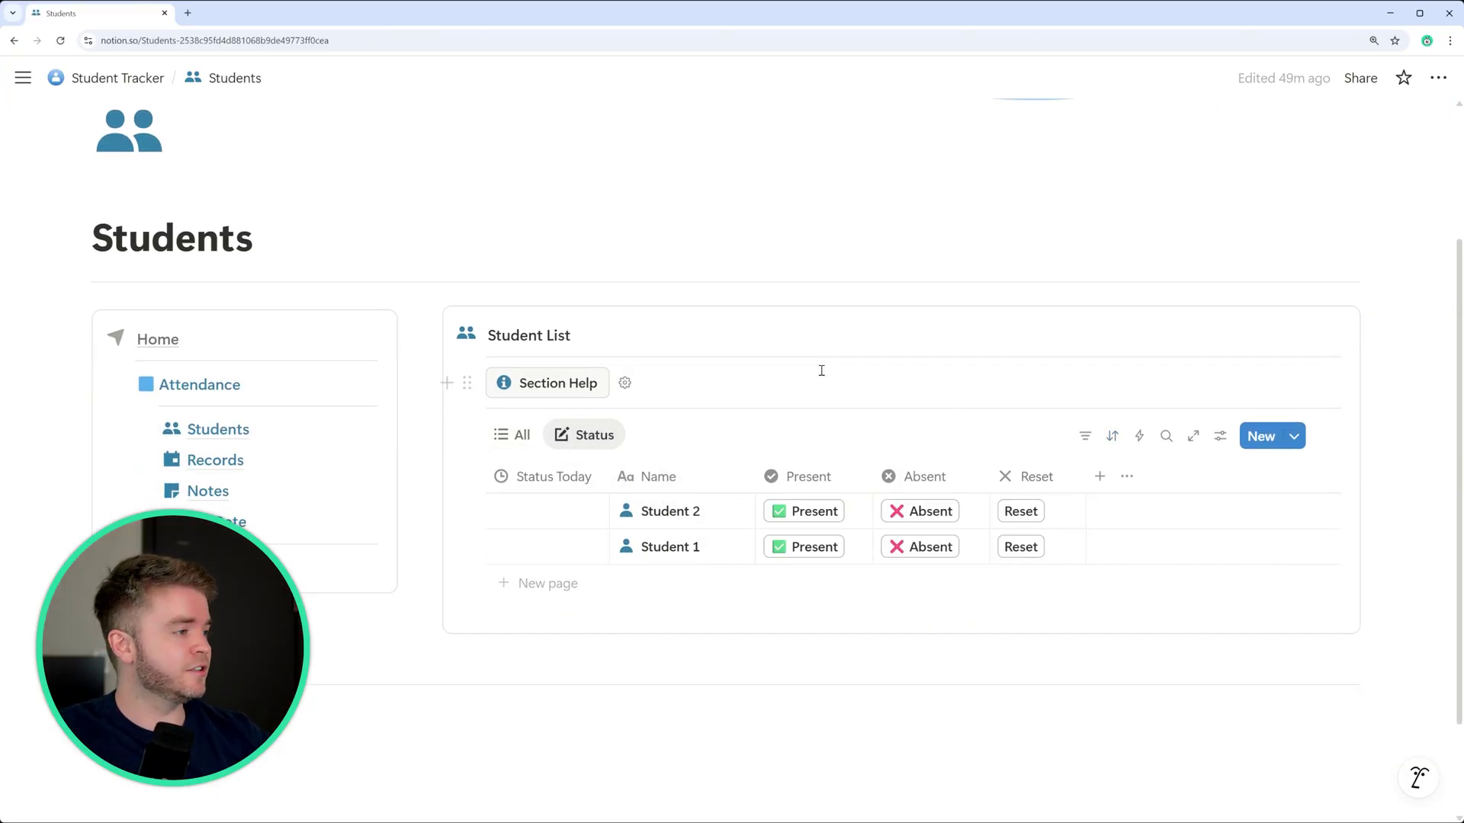
scroll(821, 371, "down", 2)
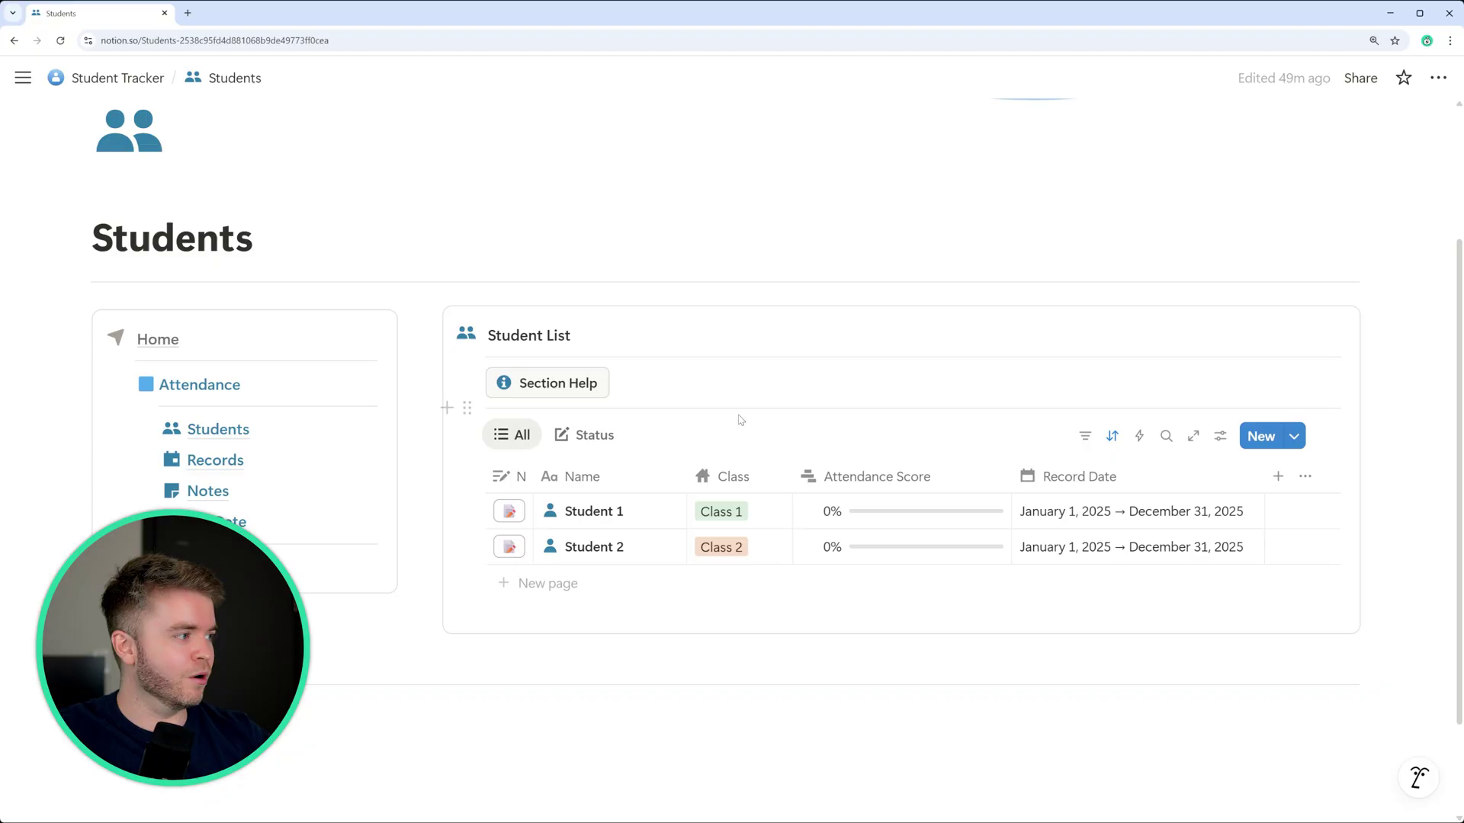
left_click(510, 515)
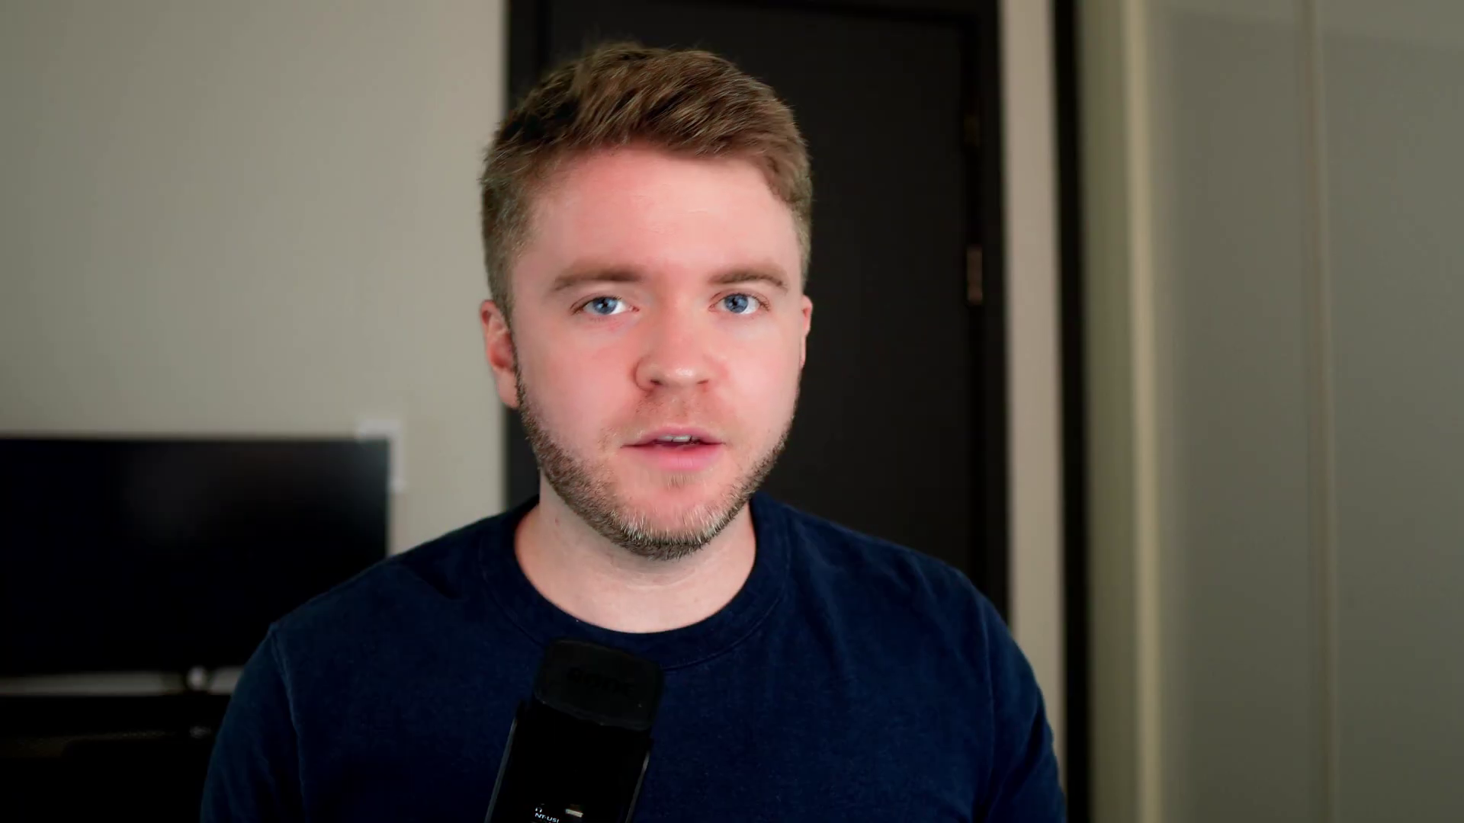